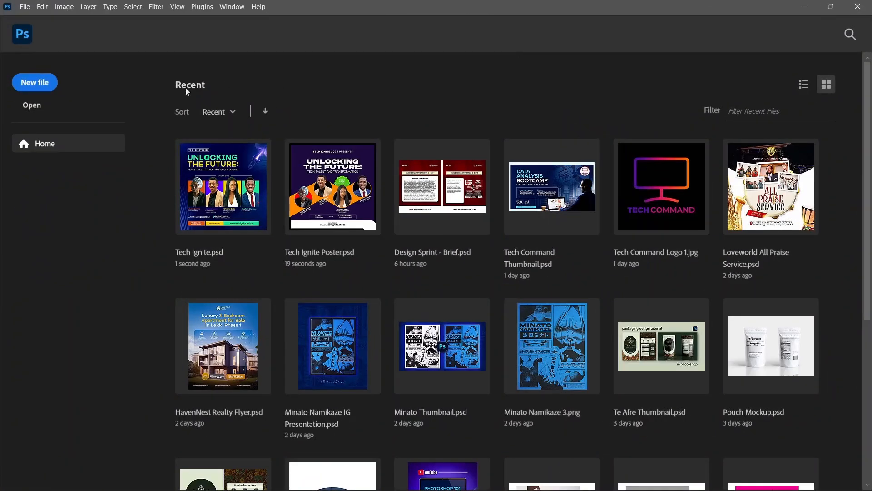
# - Create a new 1080 x 1080 px document from the saved Social Media Flyer Size preset
pyautogui.click(35, 83)
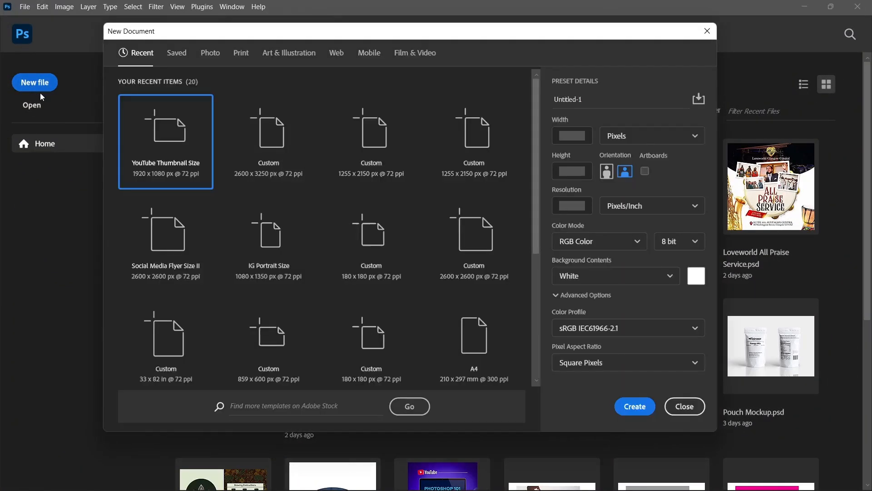
pyautogui.click(175, 56)
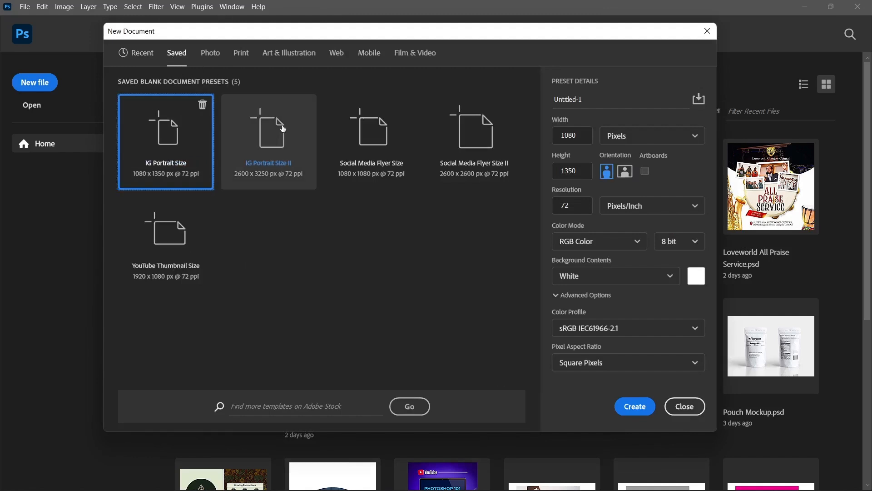
pyautogui.click(474, 141)
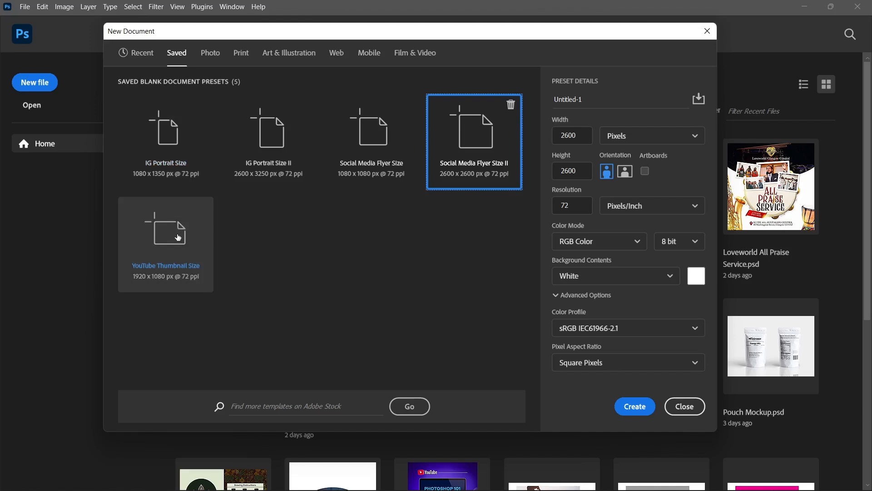
pyautogui.click(339, 148)
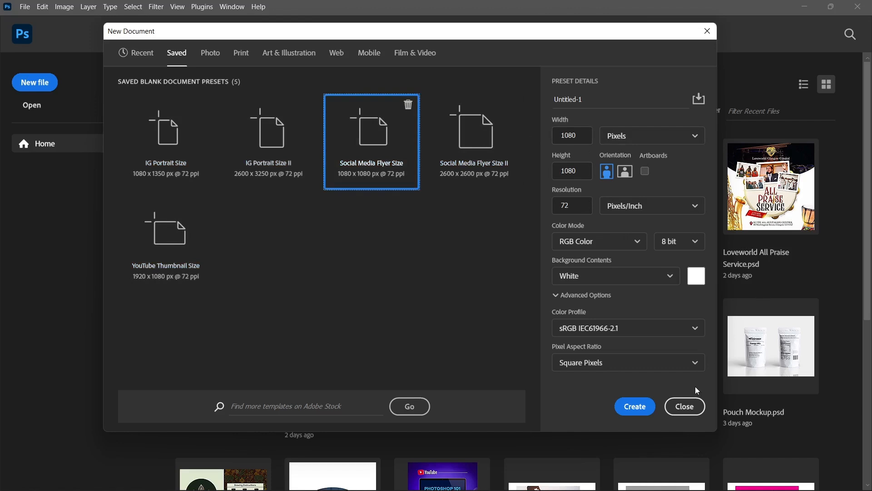
pyautogui.click(648, 410)
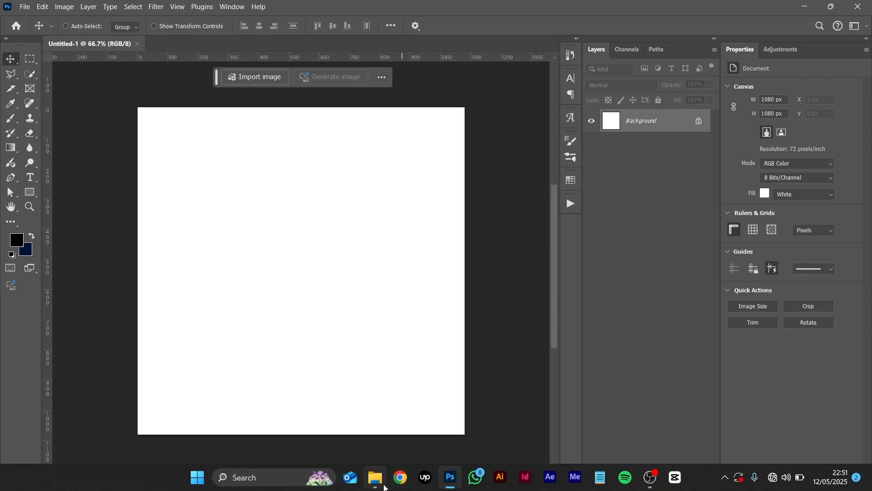
# - Switch to File Explorer's Tech Ignite Assets folder and view the Twitter Space Social media Flyer reference full-screen
pyautogui.click(383, 486)
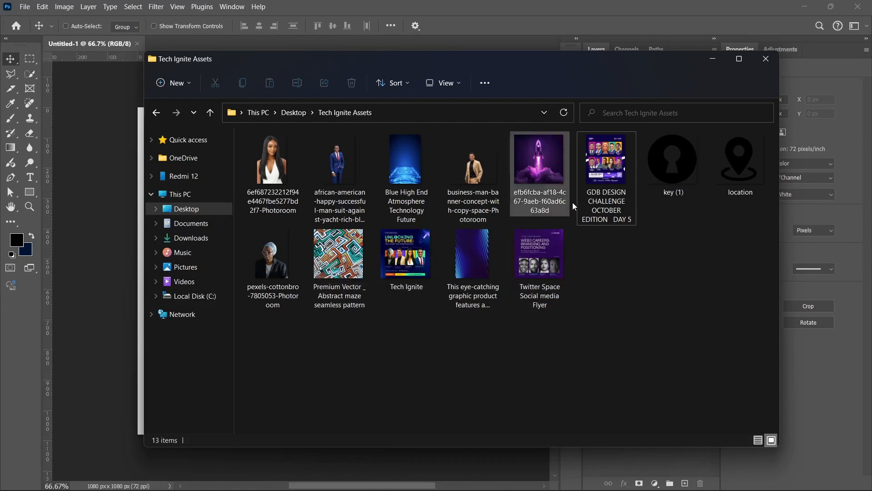
pyautogui.click(598, 184)
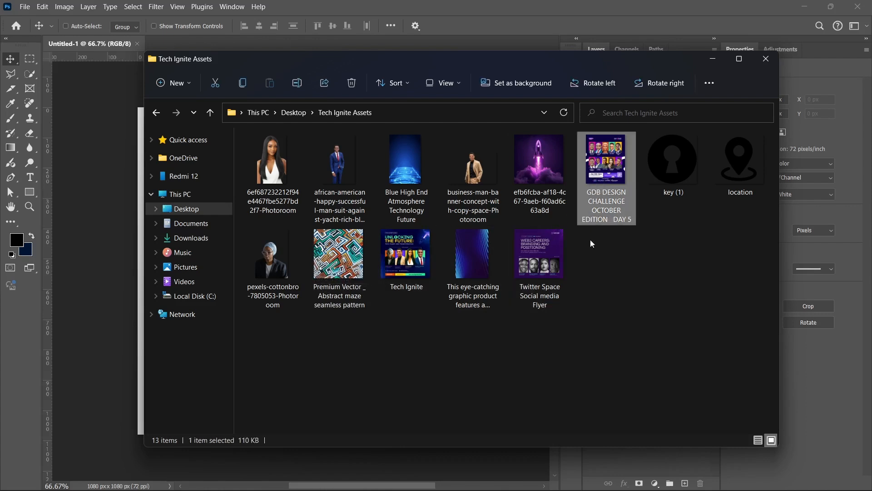
pyautogui.click(590, 265)
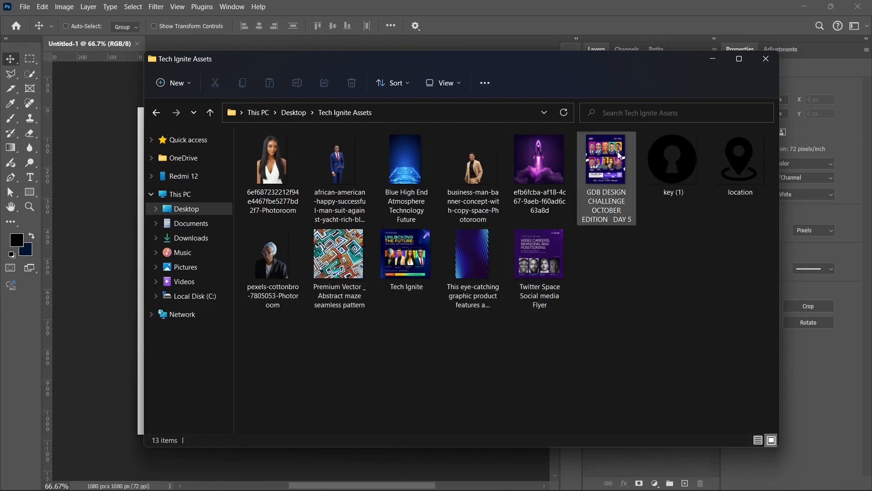
pyautogui.doubleClick(563, 252)
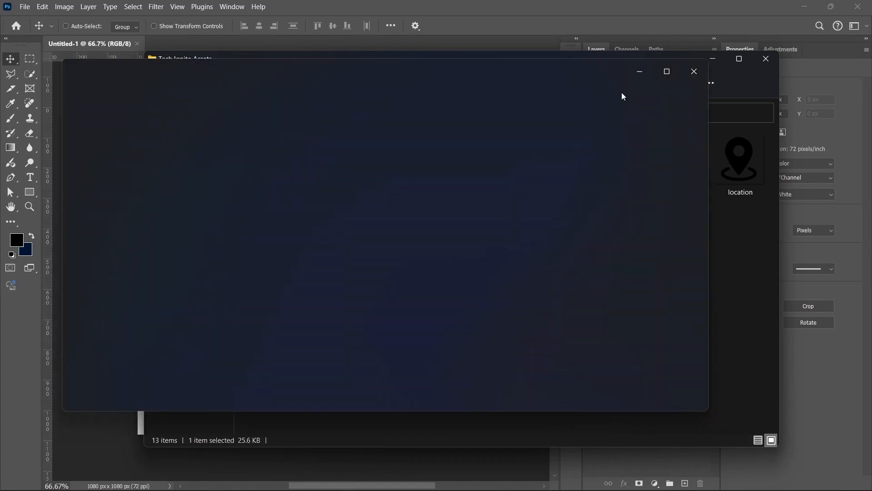
pyautogui.click(670, 79)
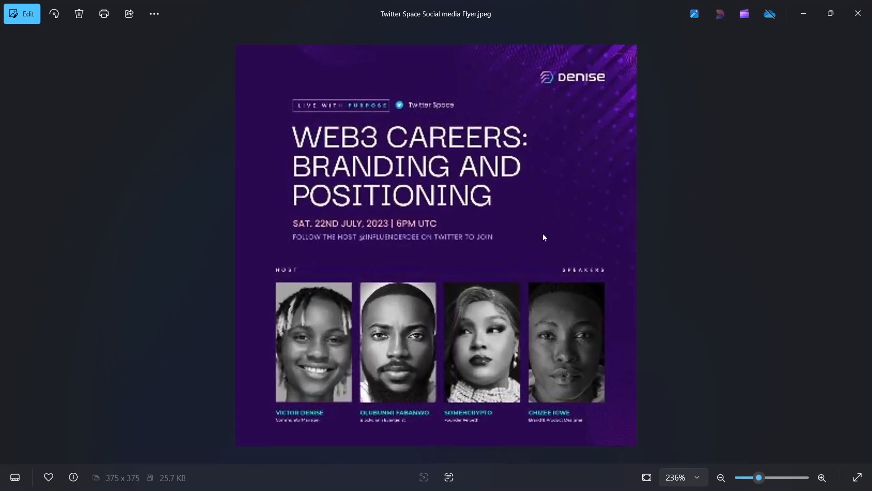
pyautogui.scroll(-1, 542, 233)
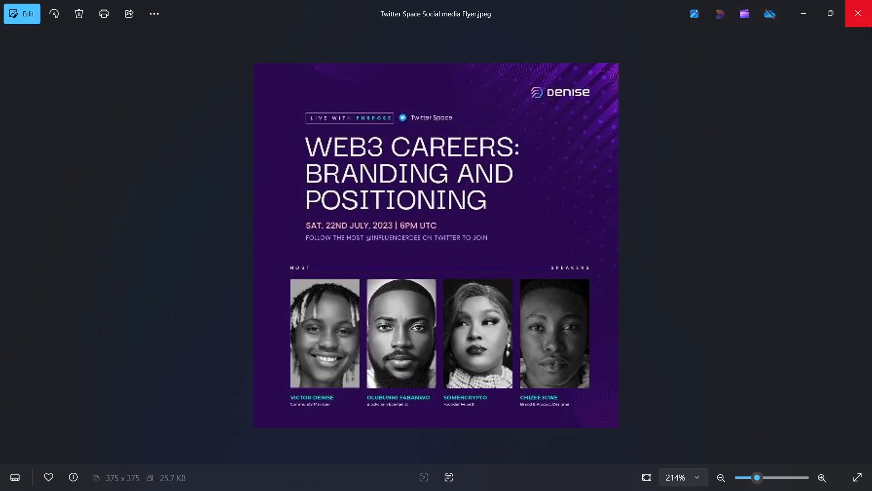
pyautogui.click(857, 13)
# - View the GDB DESIGN CHALLENGE OCTOBER EDITION DAY 5 reference image, then return to the blank document in Photoshop
pyautogui.doubleClick(628, 157)
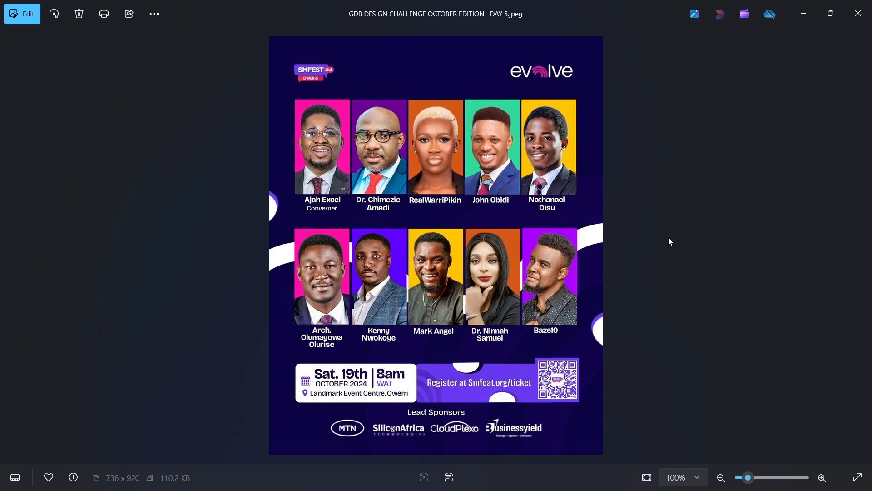
pyautogui.click(857, 14)
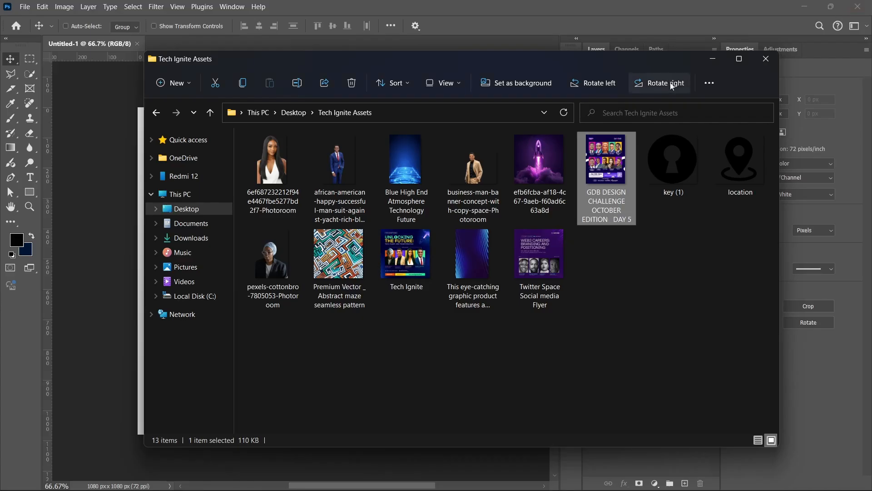
pyautogui.moveTo(441, 61); pyautogui.dragTo(432, 63)
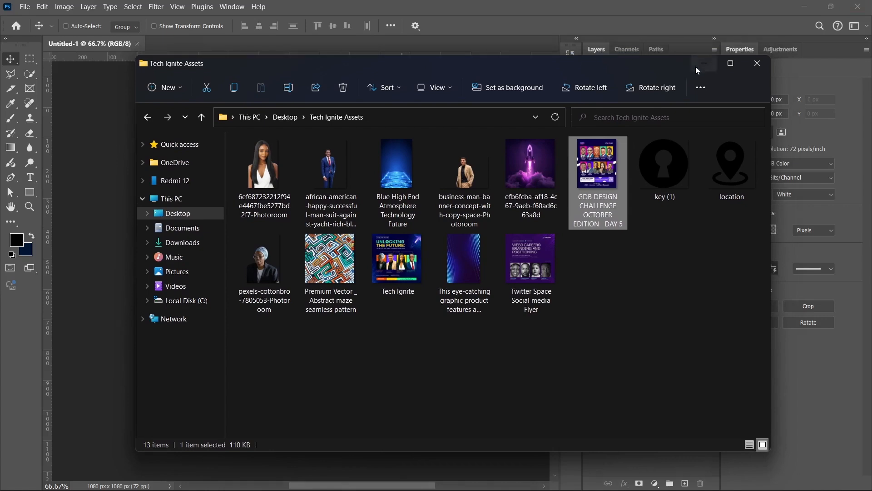
pyautogui.click(704, 60)
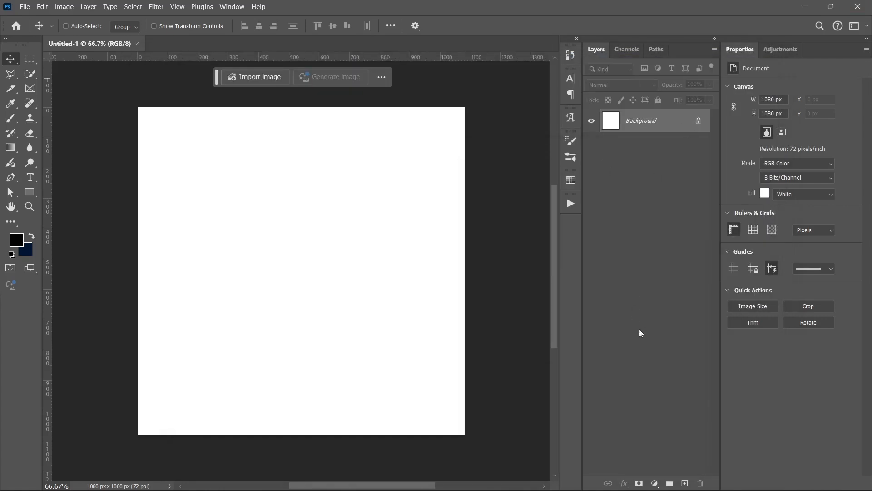
# - Unlock the background layer and add a Gradient Fill layer above it using the dark navy blue gradient preset
pyautogui.click(700, 122)
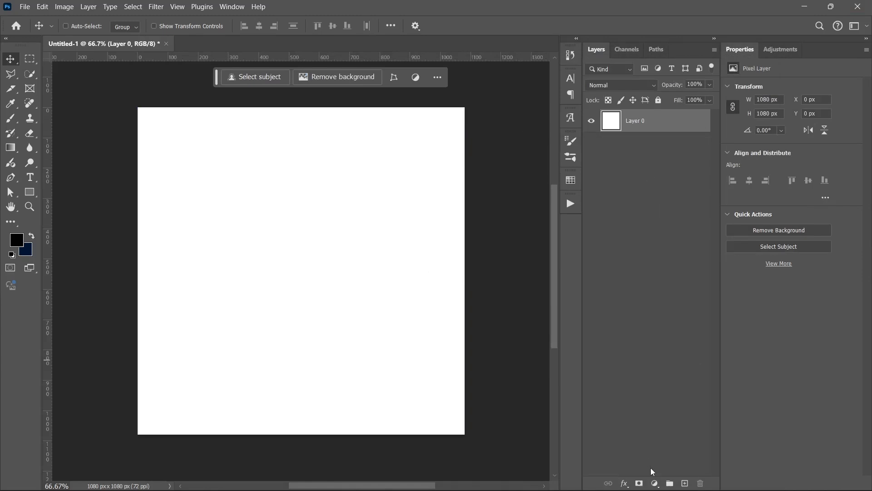
pyautogui.click(654, 484)
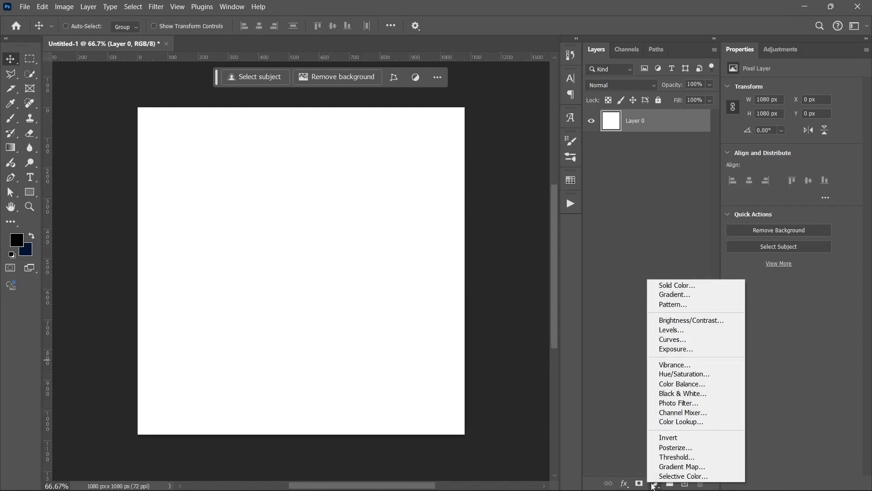
pyautogui.click(698, 295)
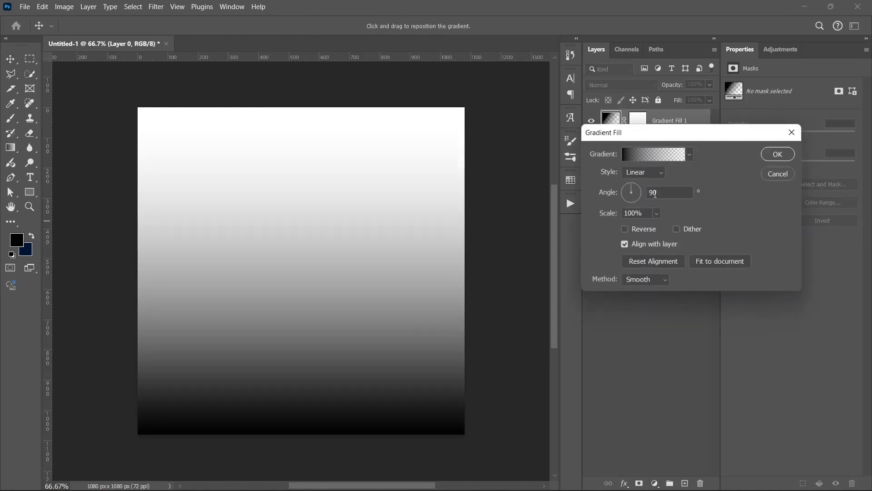
pyautogui.click(645, 156)
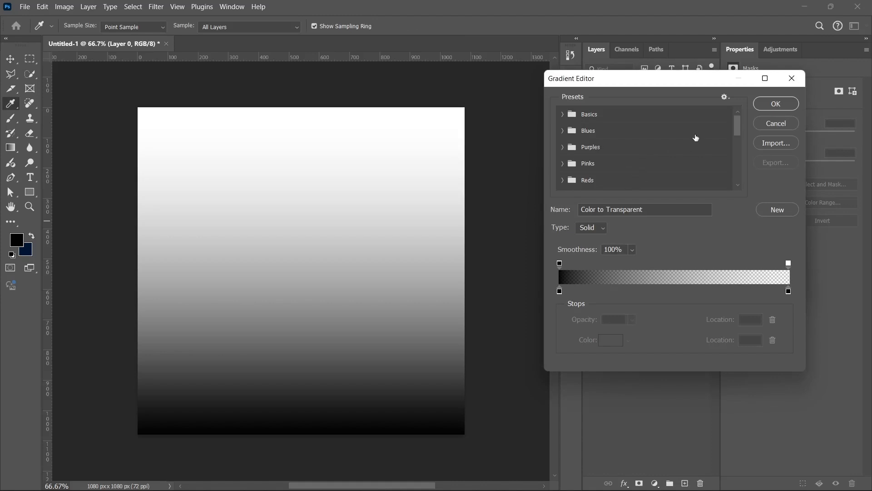
pyautogui.scroll(-5, 731, 162)
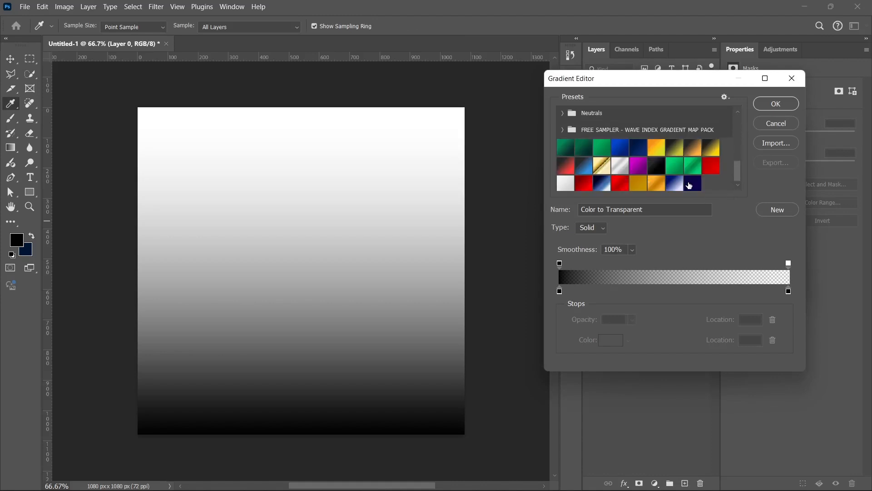
pyautogui.click(688, 182)
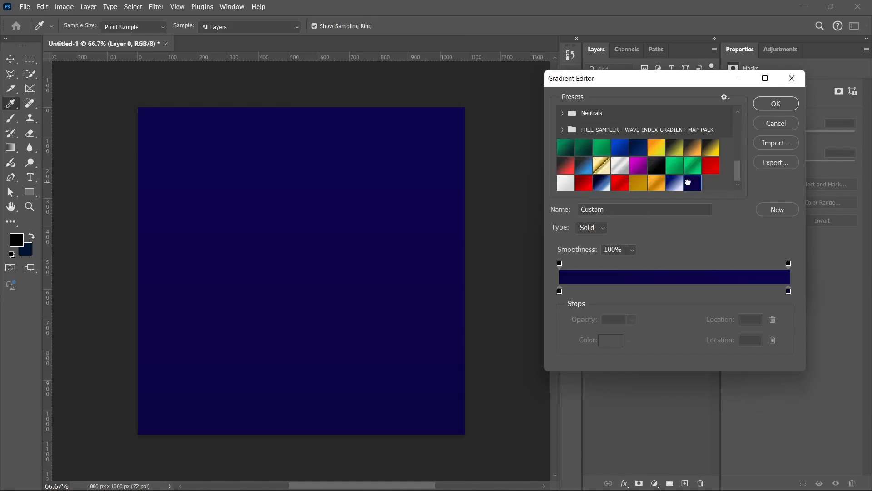
# - Check the hex colour codes of the gradient's first and last colour stops
pyautogui.click(559, 292)
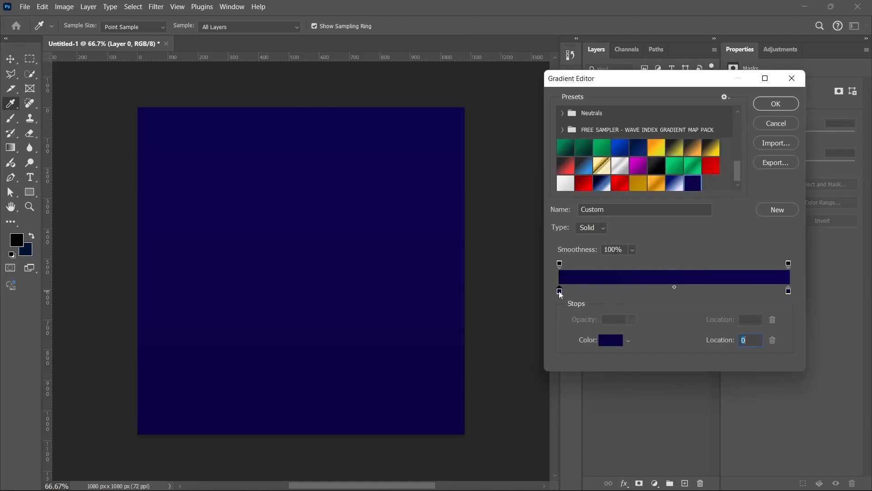
pyautogui.click(610, 341)
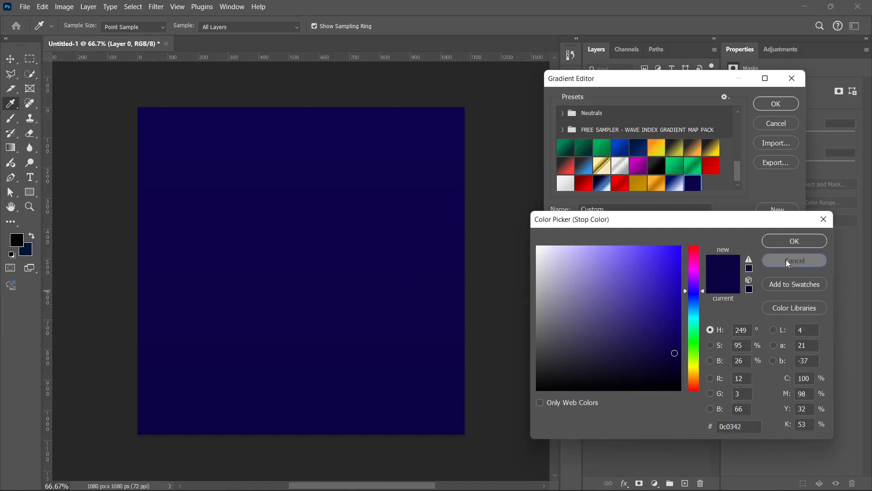
pyautogui.click(790, 242)
pyautogui.click(788, 291)
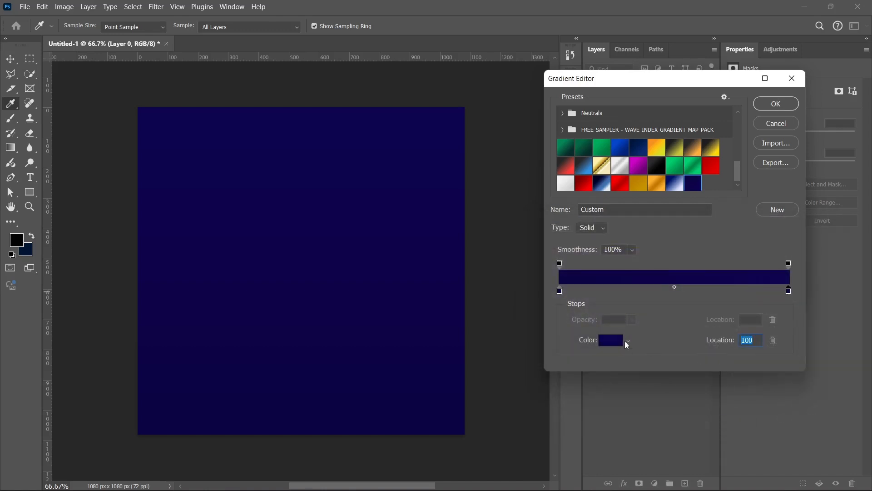
pyautogui.click(611, 341)
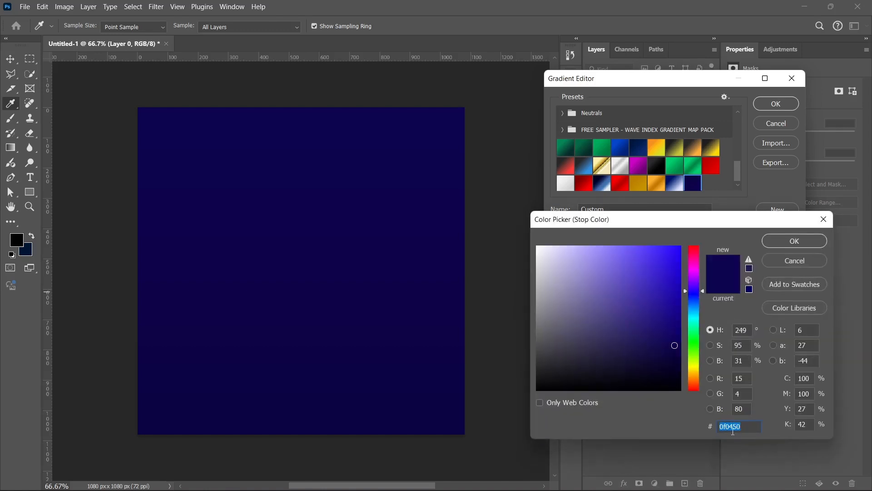
pyautogui.click(795, 260)
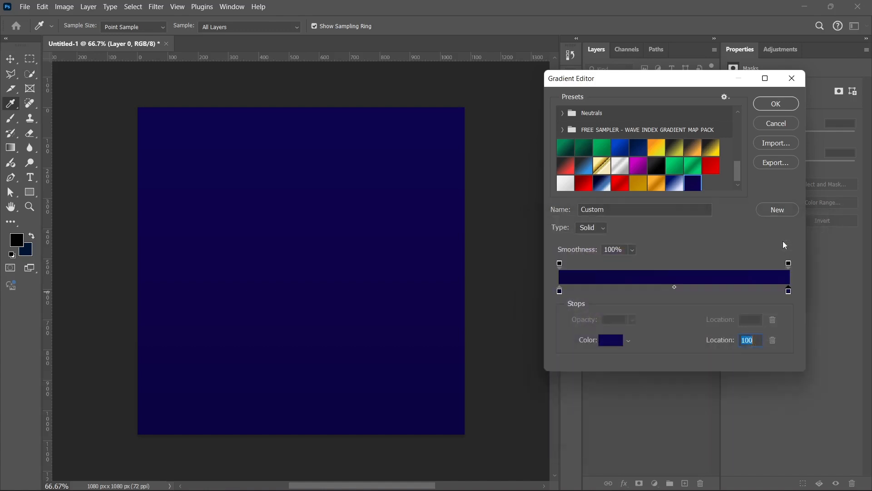
# - Apply the navy gradient fill at an angle of 52.18° and delete the white layer beneath it
pyautogui.click(776, 104)
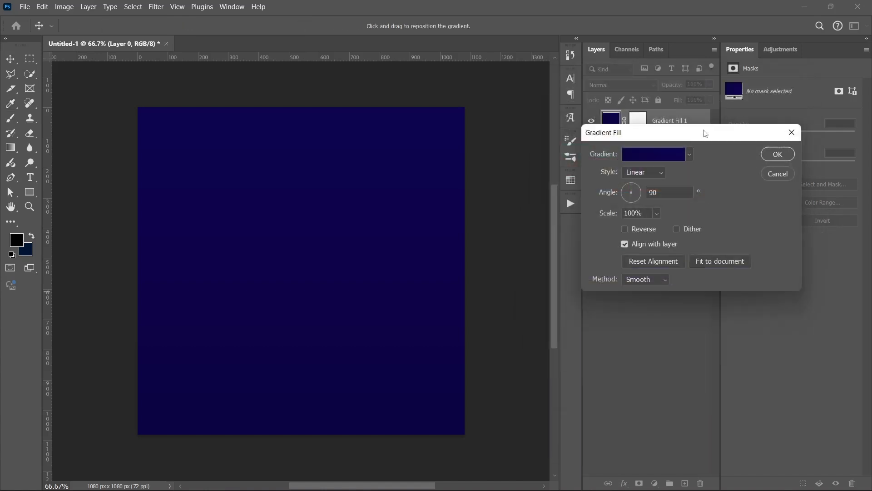
pyautogui.click(635, 189)
pyautogui.click(777, 154)
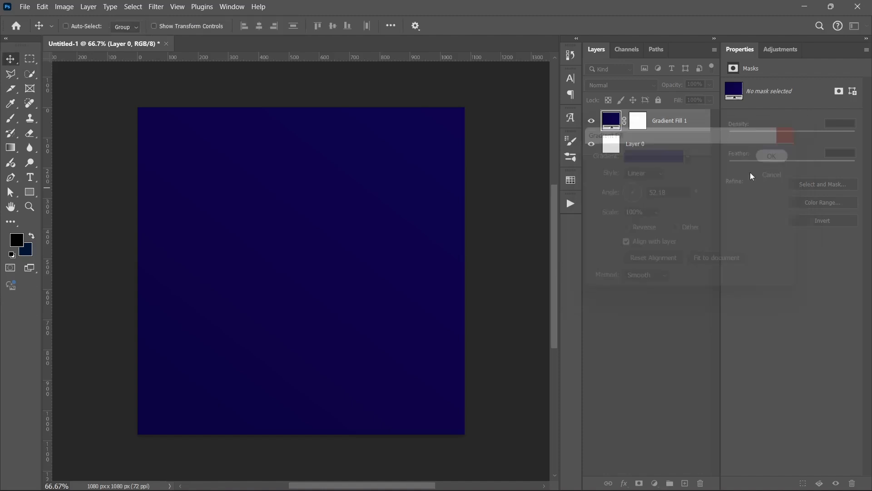
pyautogui.click(671, 155)
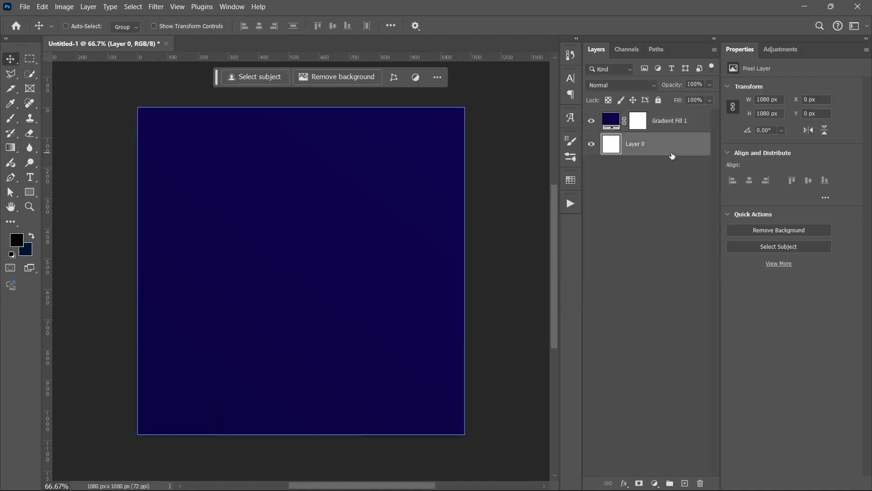
pyautogui.press('Delete')
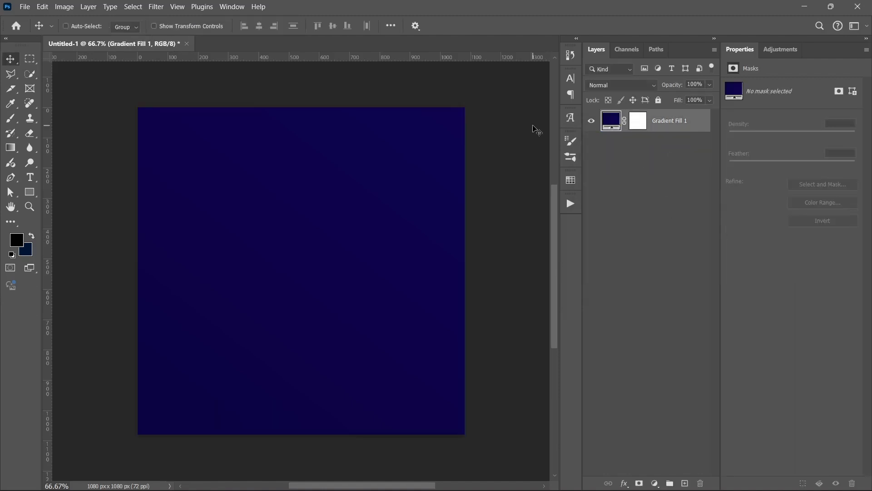
# - Place the Abstract maze seamless pattern image from the assets folder and scale it to 179.55% so it covers the canvas
pyautogui.click(375, 479)
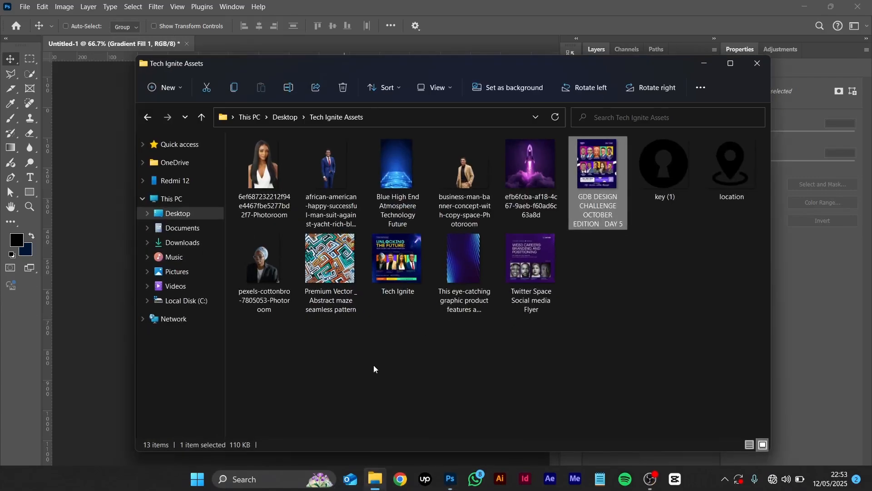
pyautogui.click(330, 268)
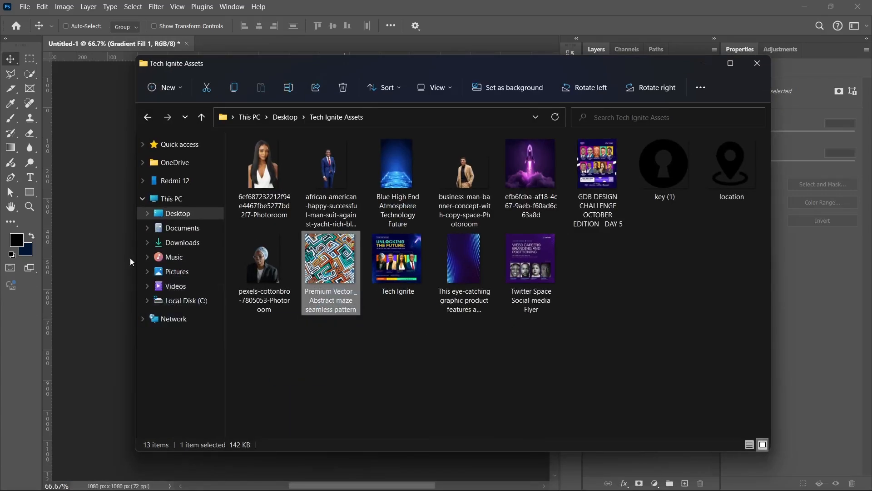
pyautogui.moveTo(129, 257); pyautogui.dragTo(150, 211)
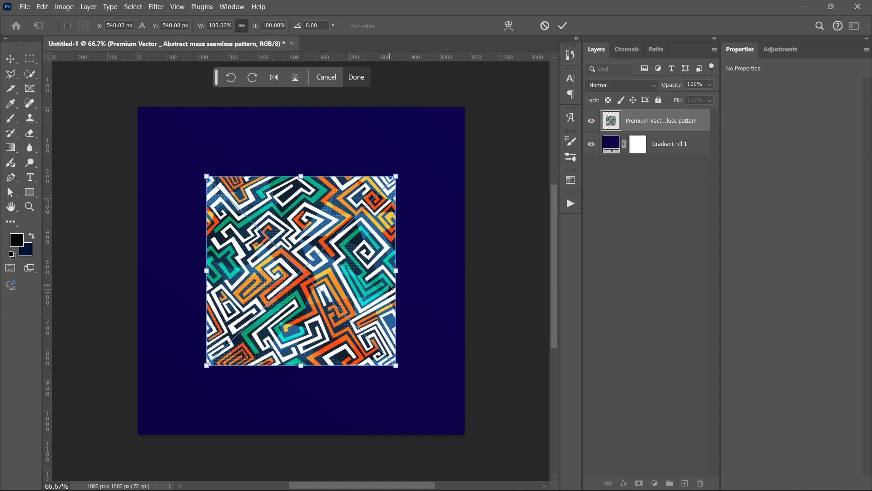
pyautogui.moveTo(395, 270); pyautogui.dragTo(470, 265)
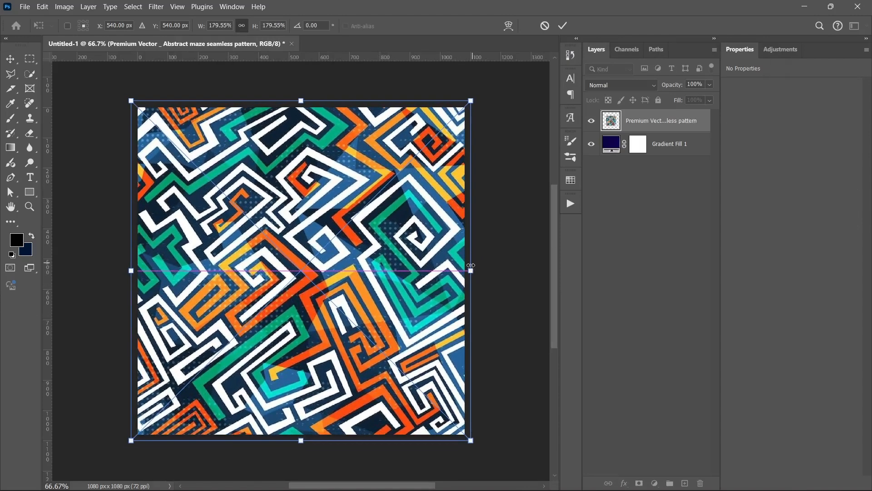
pyautogui.press('Return')
# - Set the maze pattern layer's blend mode to Color Burn and its fill to 4%
pyautogui.click(598, 86)
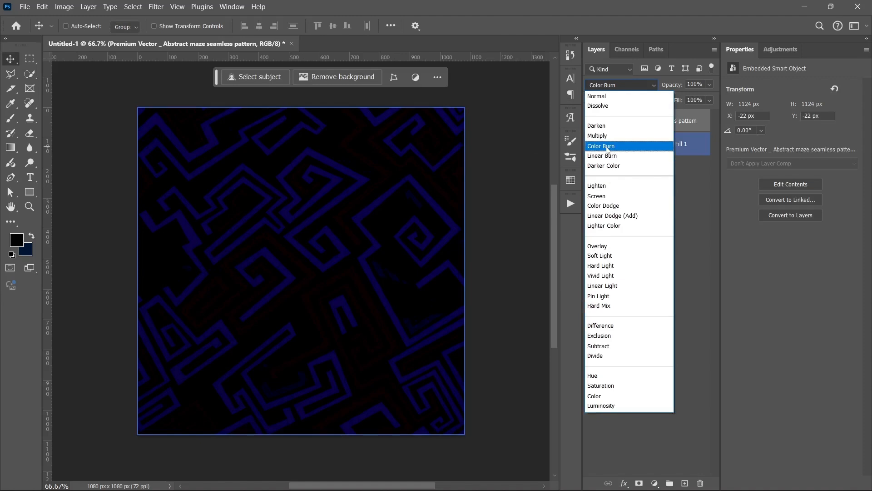
pyautogui.click(607, 146)
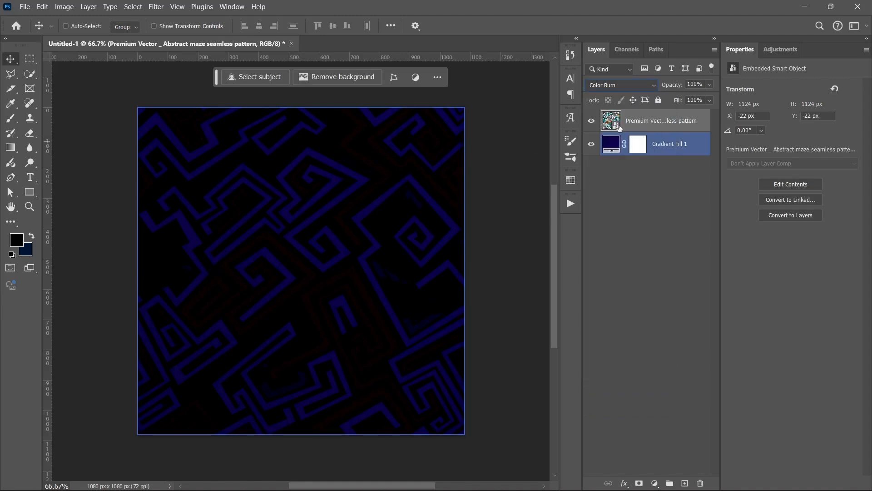
pyautogui.click(709, 101)
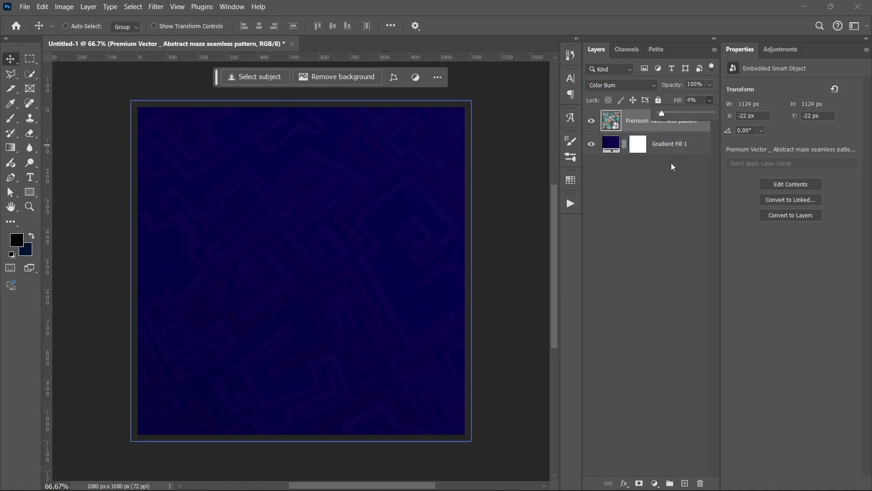
pyautogui.click(660, 192)
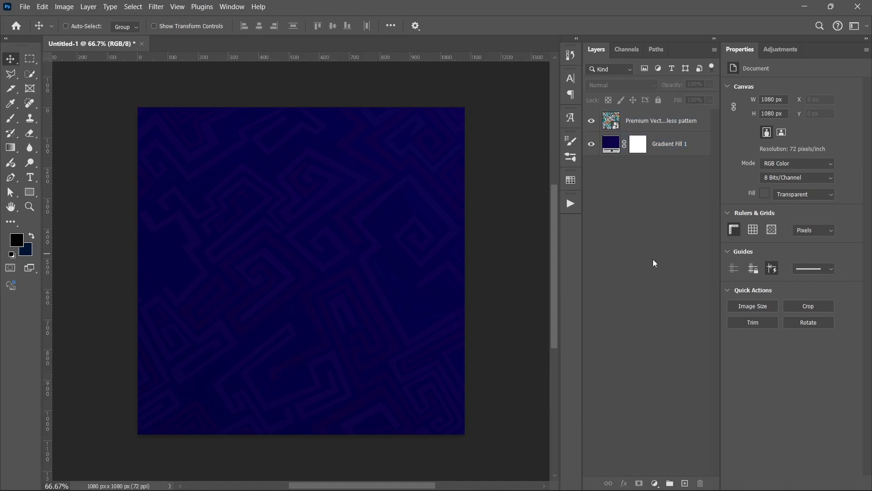
# - Place the Blue High End Atmosphere Technology Future image from the Tech Ignite Assets folder into the flyer
pyautogui.click(375, 485)
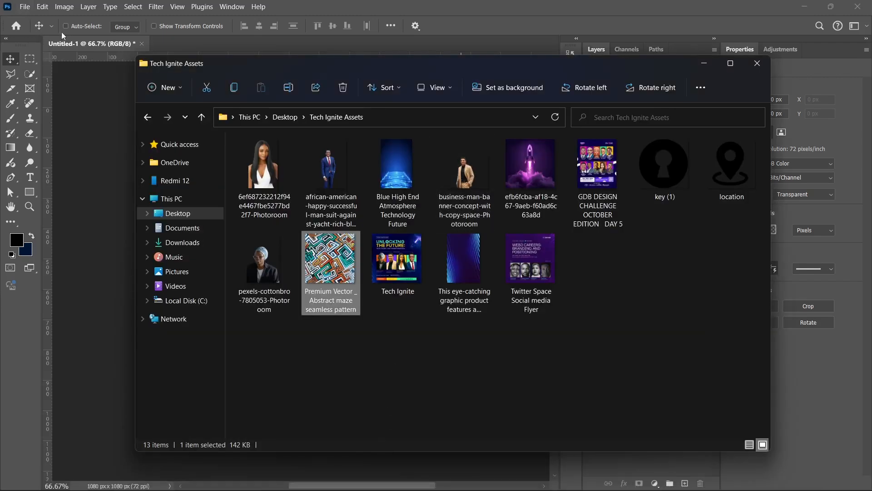
pyautogui.click(400, 171)
pyautogui.moveTo(397, 165); pyautogui.dragTo(121, 176)
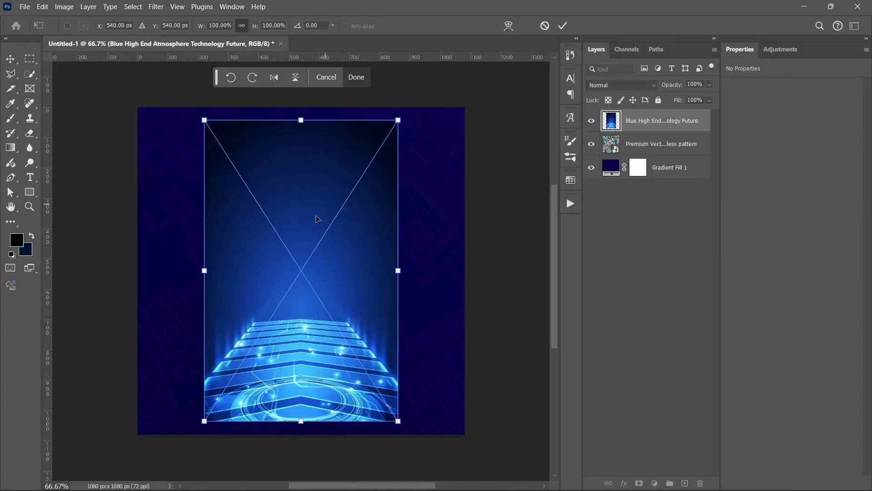
# - Scale the blue technology image to 131.33%, rotate it to -58.39° and position it over the canvas's upper-right corner
pyautogui.moveTo(422, 119); pyautogui.dragTo(390, 87)
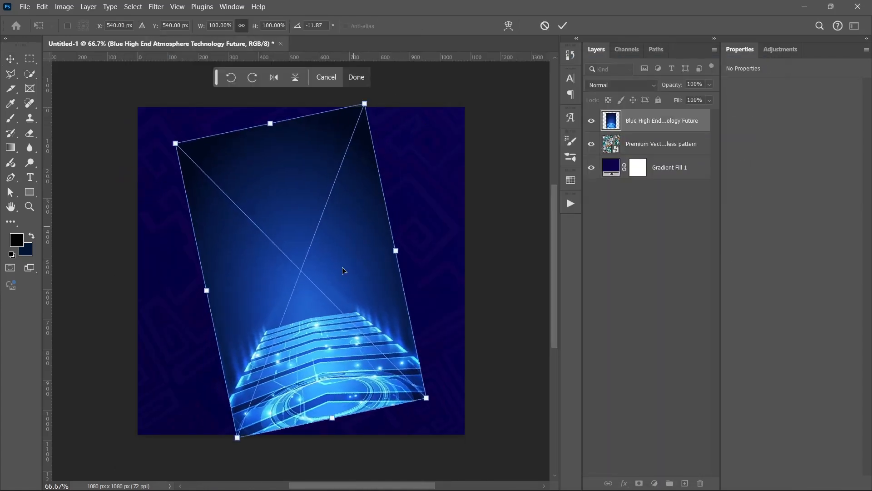
pyautogui.moveTo(333, 303); pyautogui.dragTo(458, 98)
pyautogui.moveTo(346, 239); pyautogui.dragTo(411, 251)
pyautogui.moveTo(346, 120); pyautogui.dragTo(294, 150)
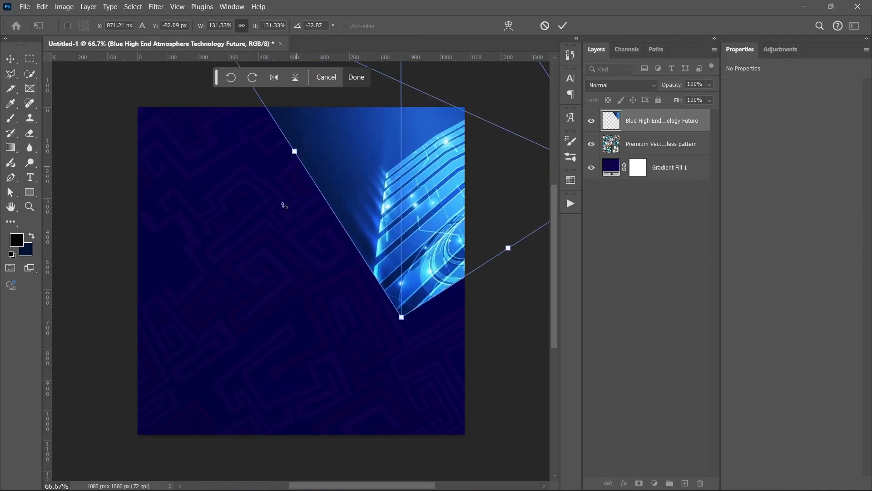
pyautogui.moveTo(284, 204); pyautogui.dragTo(417, 319)
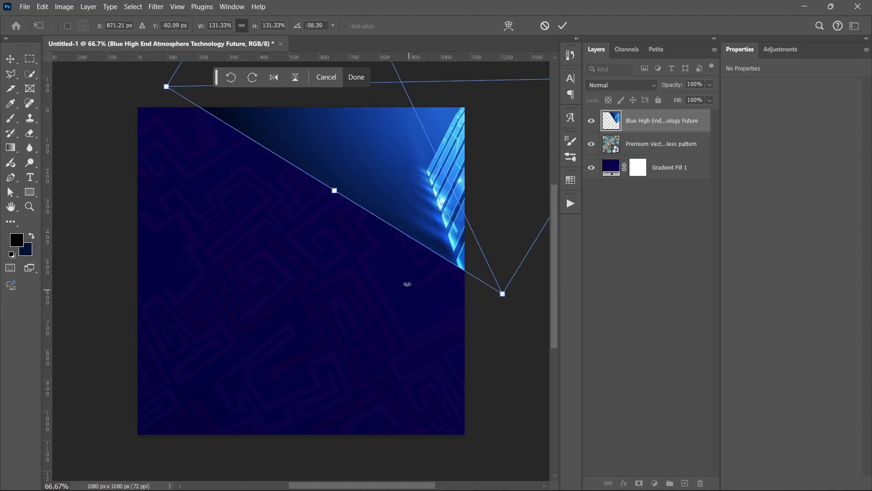
pyautogui.moveTo(410, 227); pyautogui.dragTo(399, 208)
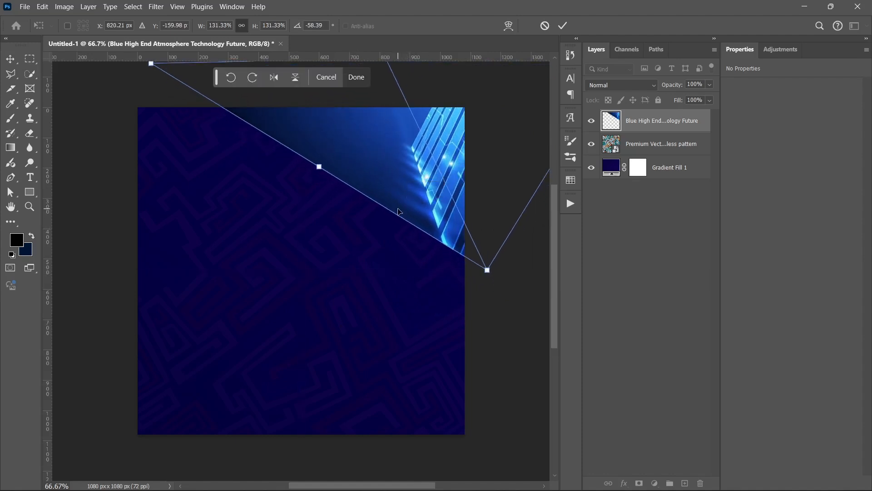
pyautogui.press('Return')
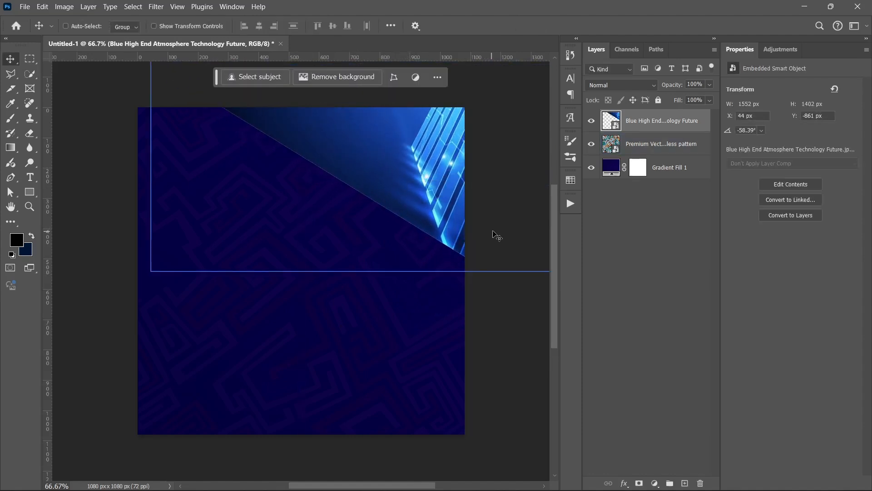
# - Set the blue technology image's blend mode to Exclusion and its fill to 37%
pyautogui.click(634, 88)
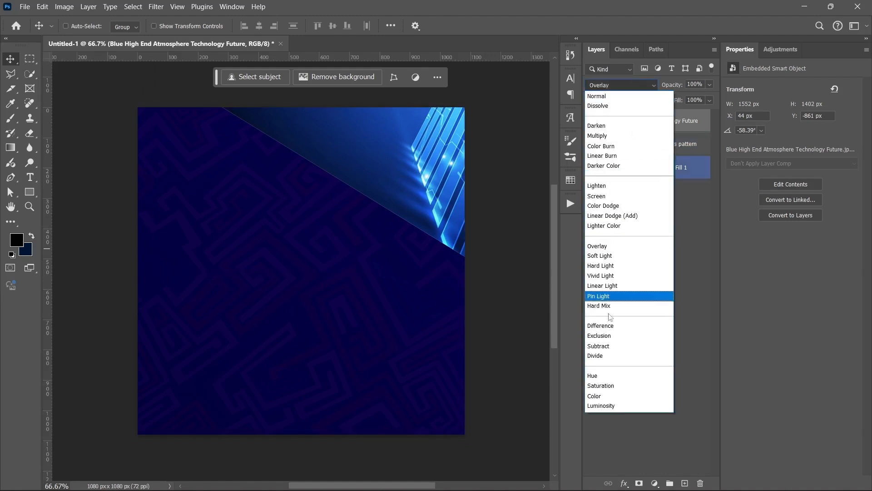
pyautogui.click(617, 336)
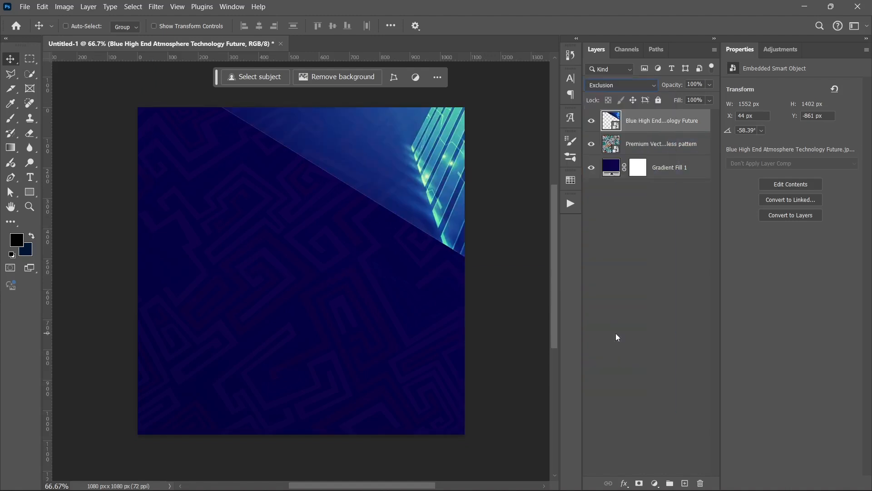
pyautogui.click(711, 101)
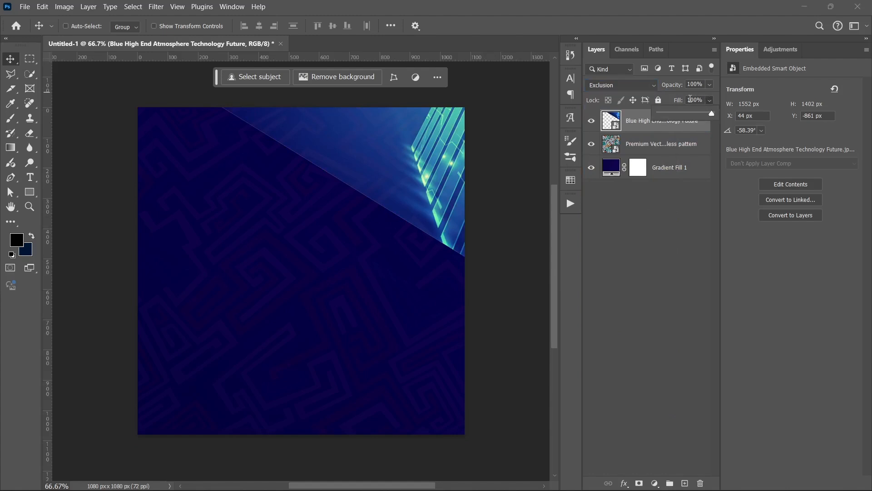
pyautogui.click(690, 100)
pyautogui.write('3')
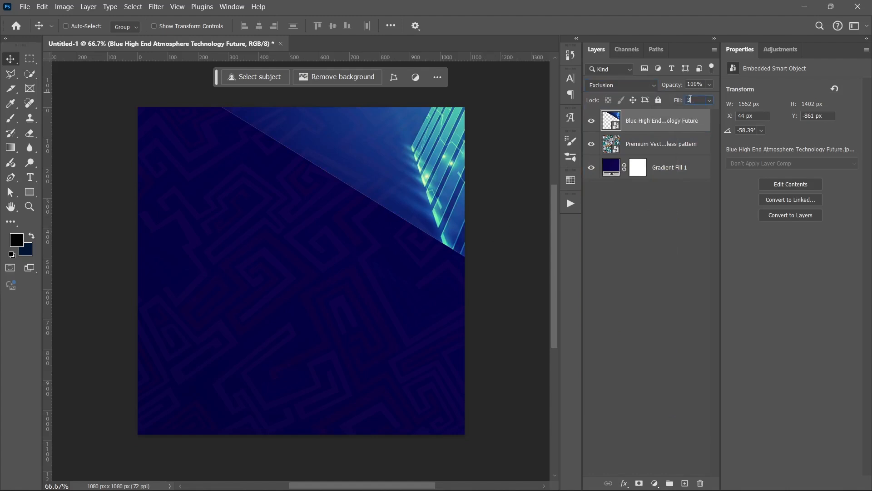
pyautogui.write('0')
pyautogui.press('Return')
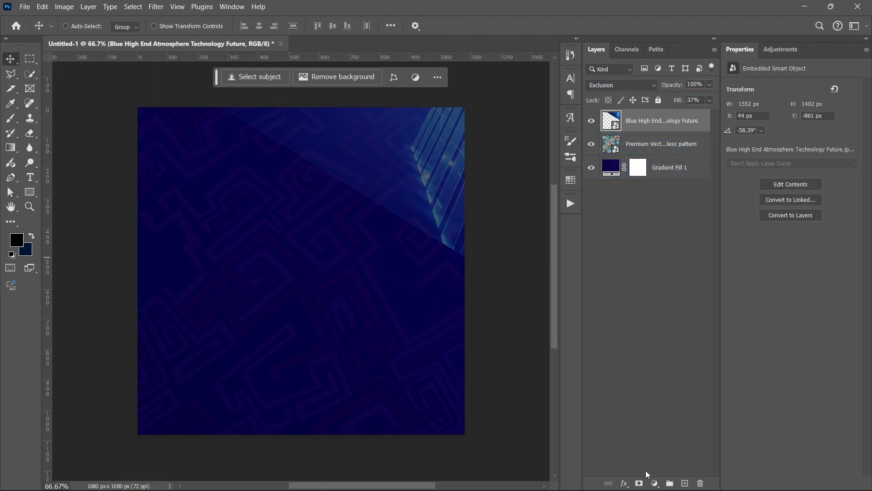
# - Add a layer mask to the blue technology image and set the Brush to minimum hardness
pyautogui.click(641, 482)
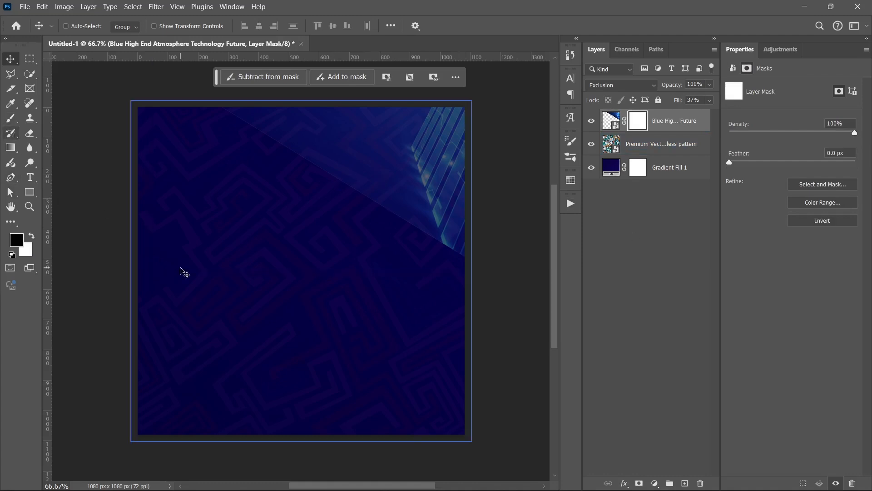
pyautogui.press('b')
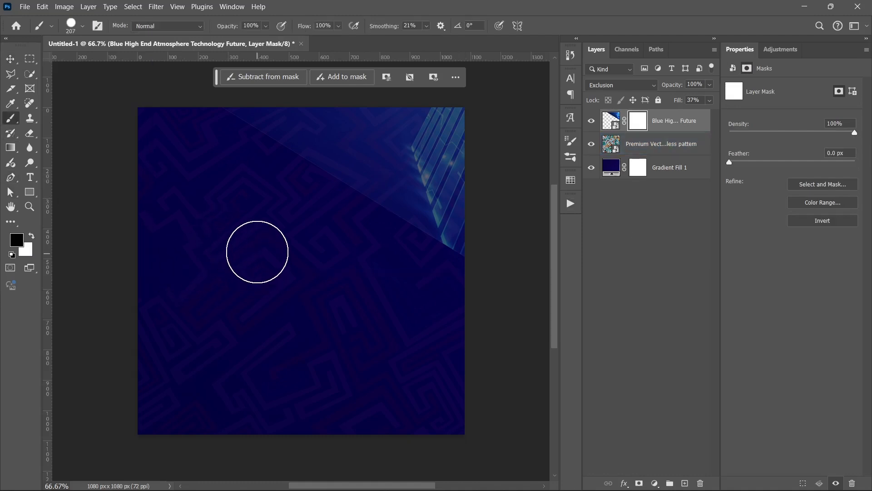
pyautogui.rightClick(265, 247)
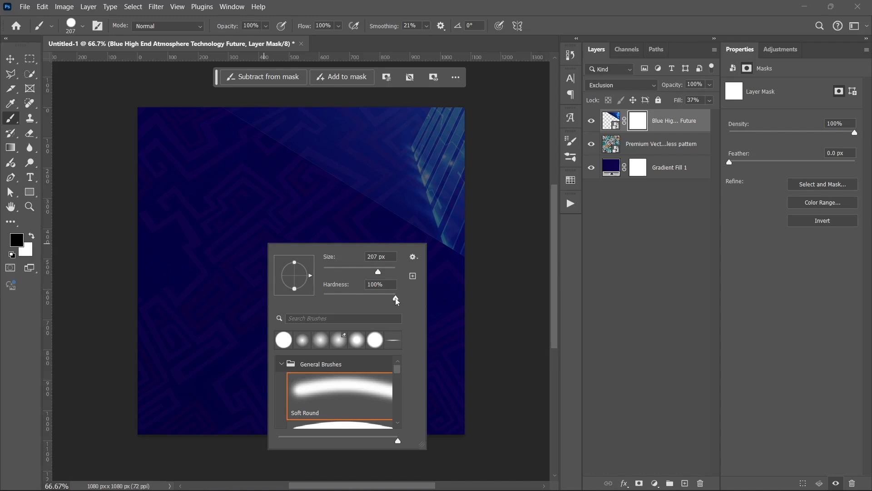
pyautogui.moveTo(396, 299); pyautogui.dragTo(262, 295)
pyautogui.click(516, 266)
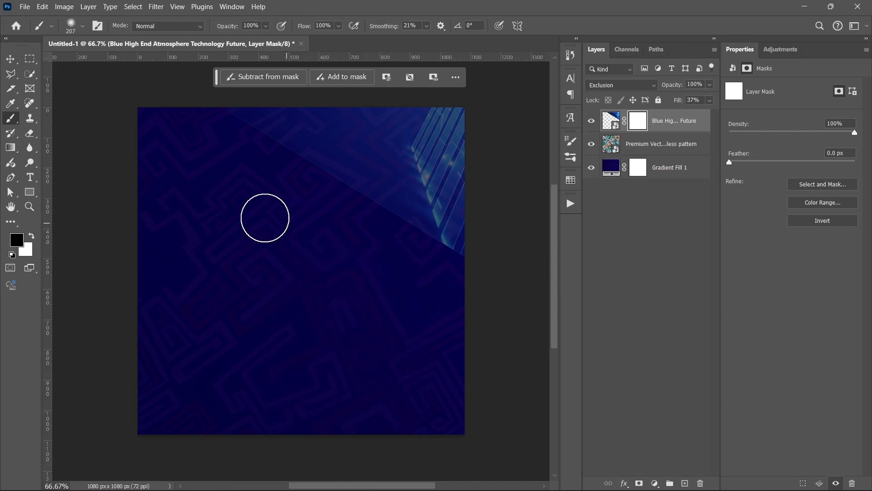
# - Enlarge the brush to 800 px and paint black on the mask to fade the technology image's diagonal edge into the background
pyautogui.moveTo(229, 203); pyautogui.dragTo(271, 202)
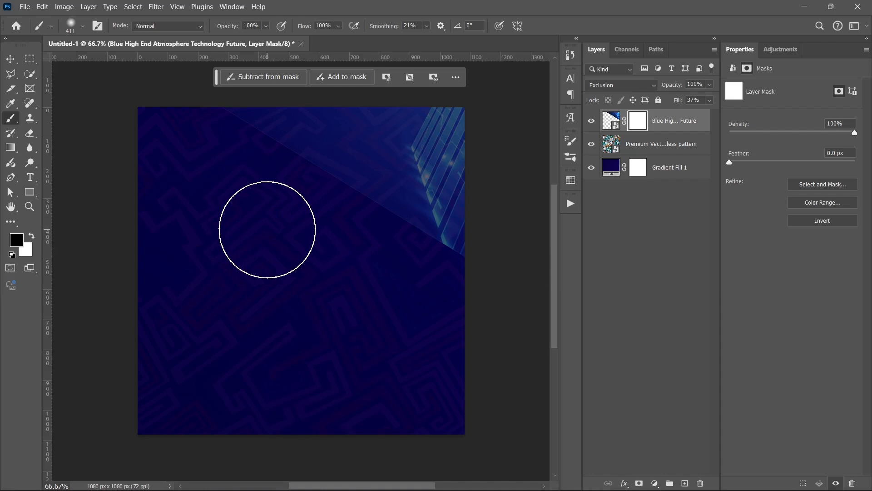
pyautogui.press(']')
pyautogui.press(']')
pyautogui.press(']')
pyautogui.press(']')
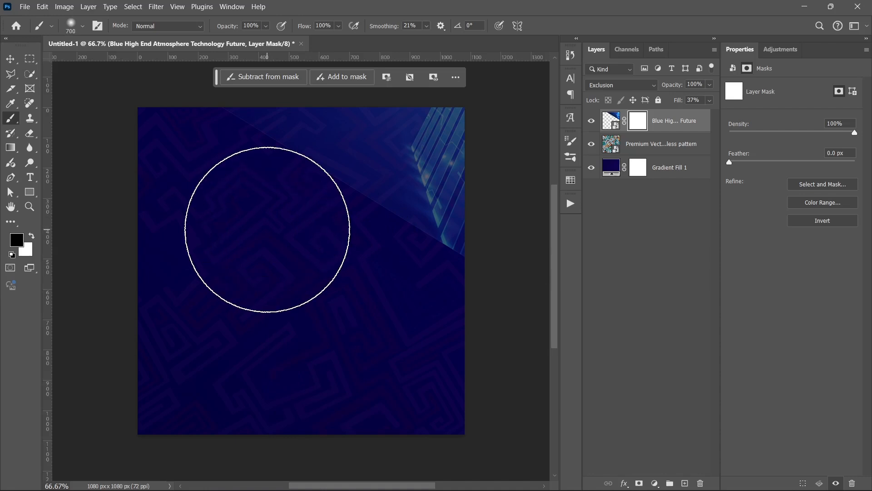
pyautogui.press(']')
pyautogui.press(']')
pyautogui.press(']')
pyautogui.press('[')
pyautogui.press('[')
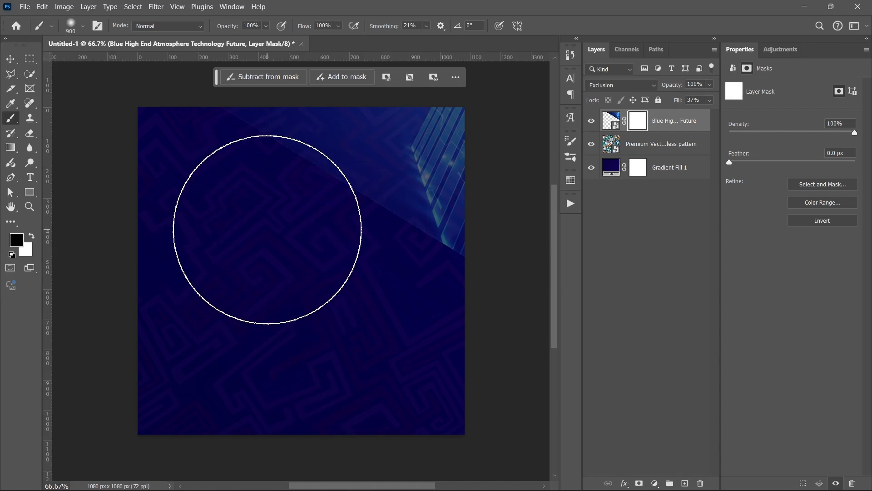
pyautogui.press('[')
pyautogui.press('[')
pyautogui.press('[')
pyautogui.press(']')
pyautogui.press(']')
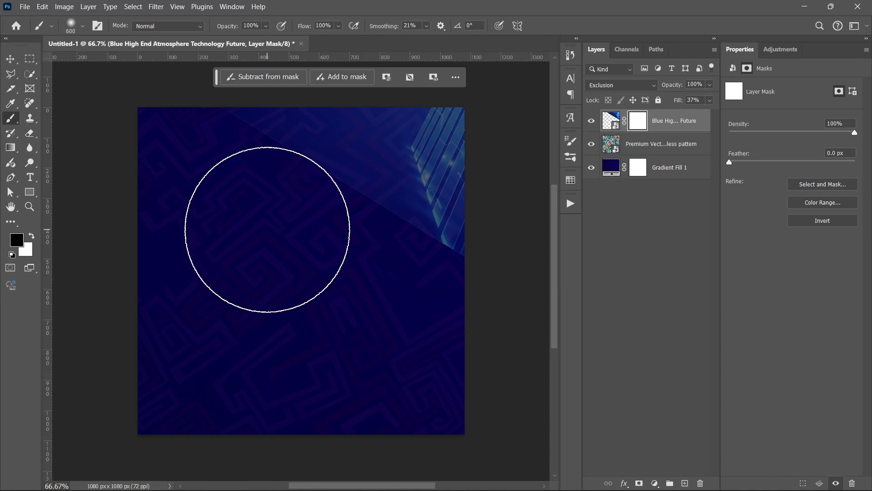
pyautogui.press(']')
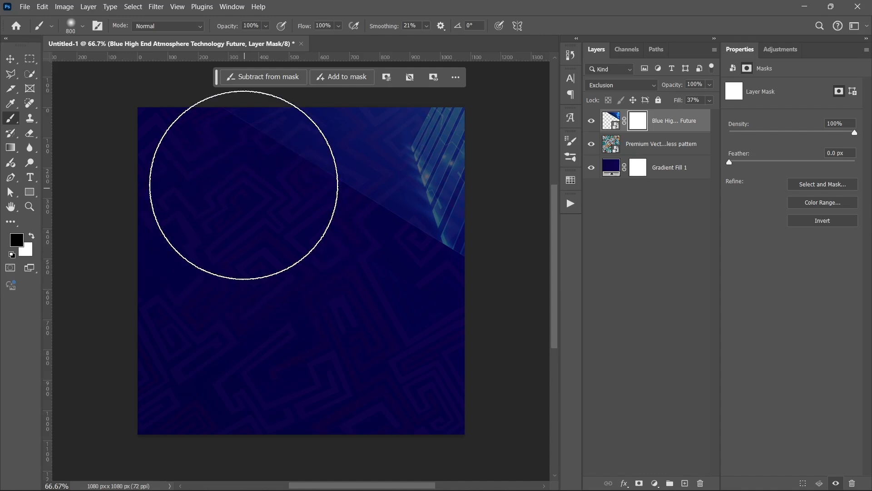
pyautogui.click(245, 186)
pyautogui.moveTo(269, 255)
pyautogui.mouseDown()
pyautogui.moveTo(302, 276)
pyautogui.moveTo(391, 296)
pyautogui.moveTo(469, 330)
pyautogui.moveTo(451, 360)
pyautogui.moveTo(288, 260)
pyautogui.moveTo(241, 254)
pyautogui.moveTo(381, 329)
pyautogui.moveTo(420, 325)
pyautogui.moveTo(317, 261)
pyautogui.mouseUp()
pyautogui.moveTo(327, 310)
pyautogui.mouseDown()
pyautogui.moveTo(419, 360)
pyautogui.moveTo(282, 272)
pyautogui.mouseUp()
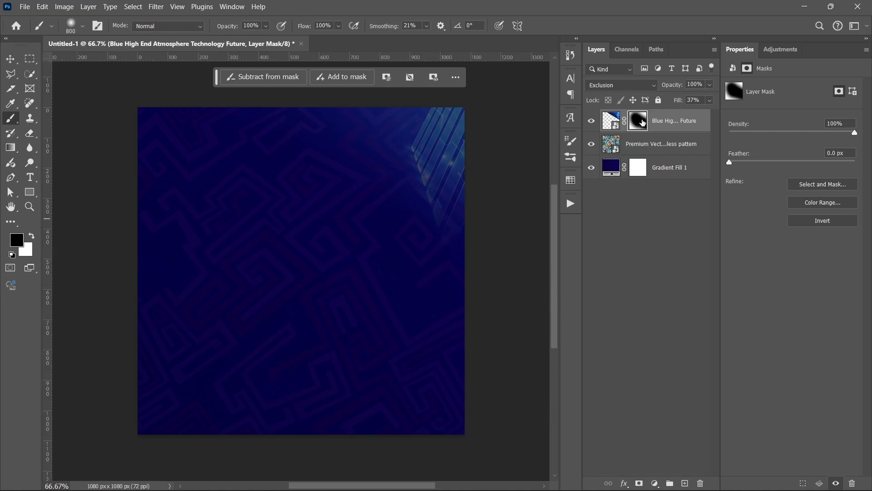
# - Compare the technology image with its layer mask disabled and enabled
pyautogui.keyDown('shift'); pyautogui.click(641, 122); pyautogui.keyUp('shift')
pyautogui.keyDown('shift'); pyautogui.click(641, 122); pyautogui.keyUp('shift')
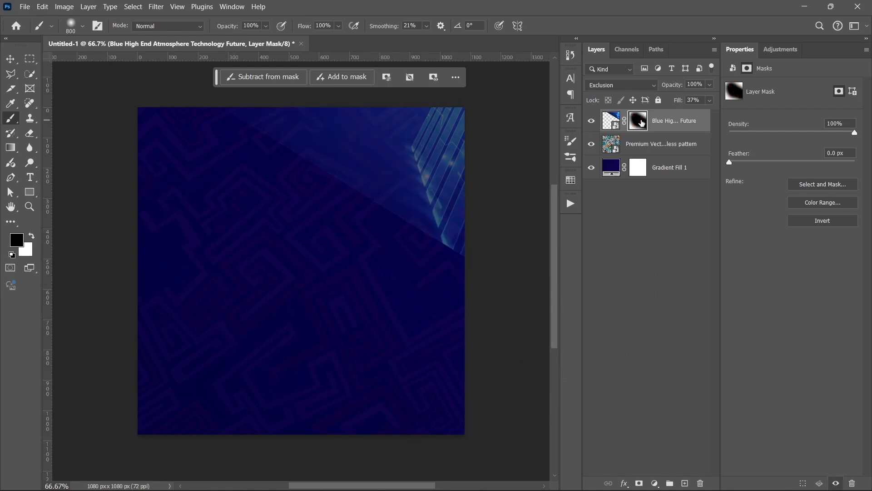
pyautogui.keyDown('shift'); pyautogui.click(641, 122); pyautogui.keyUp('shift')
pyautogui.keyDown('shift'); pyautogui.click(636, 125); pyautogui.keyUp('shift')
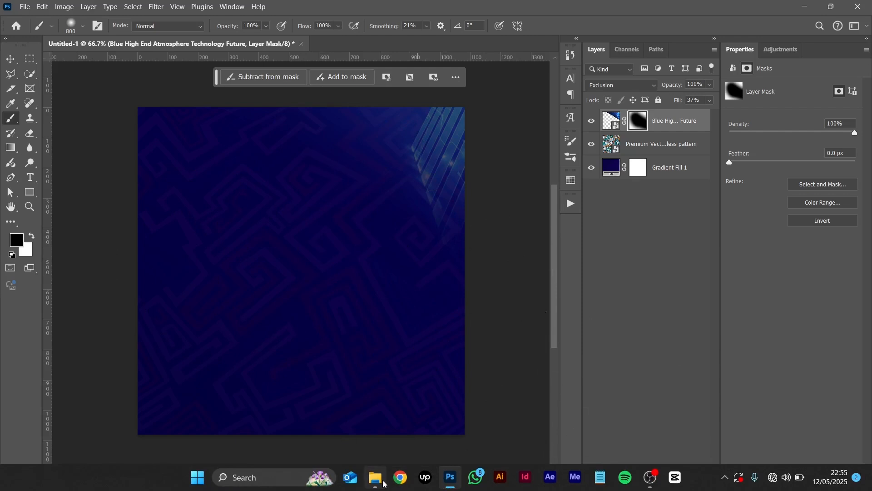
# - Place the "This eye-catching graphic product features a..." image from the assets folder, scaled to 750 x 1124 px along the canvas's left side
pyautogui.click(377, 479)
pyautogui.click(459, 264)
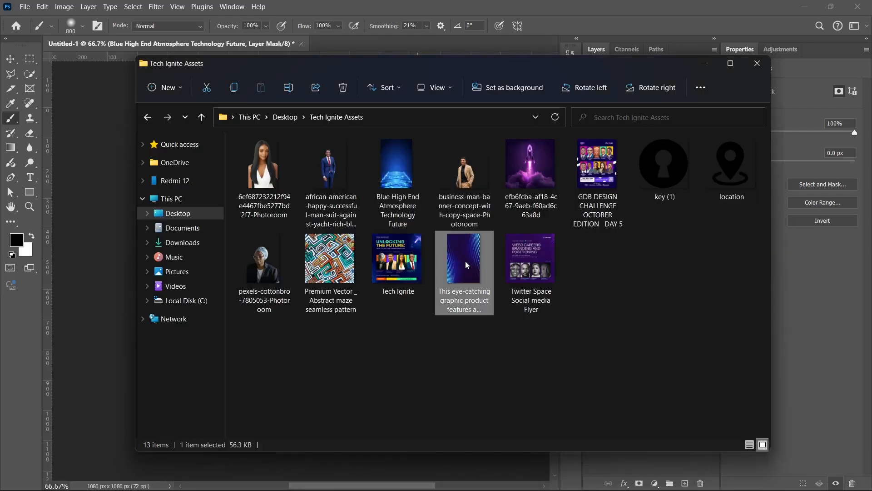
pyautogui.moveTo(466, 261); pyautogui.dragTo(118, 232)
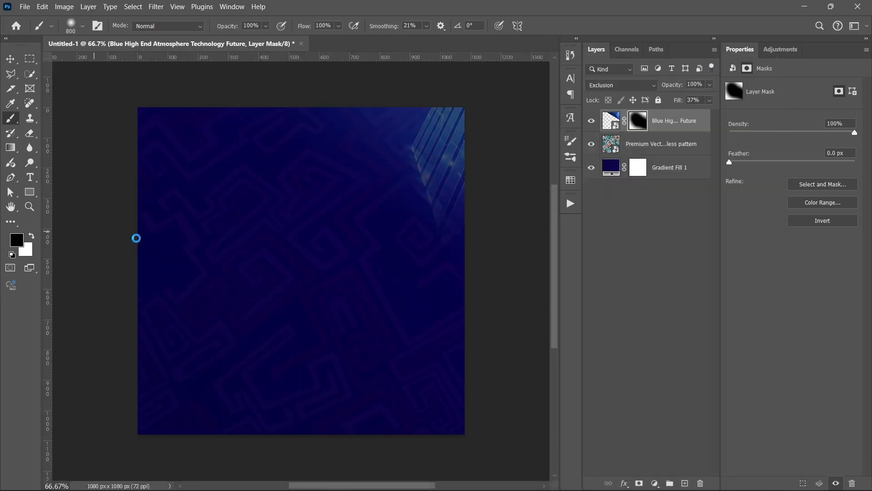
pyautogui.moveTo(259, 288); pyautogui.dragTo(194, 303)
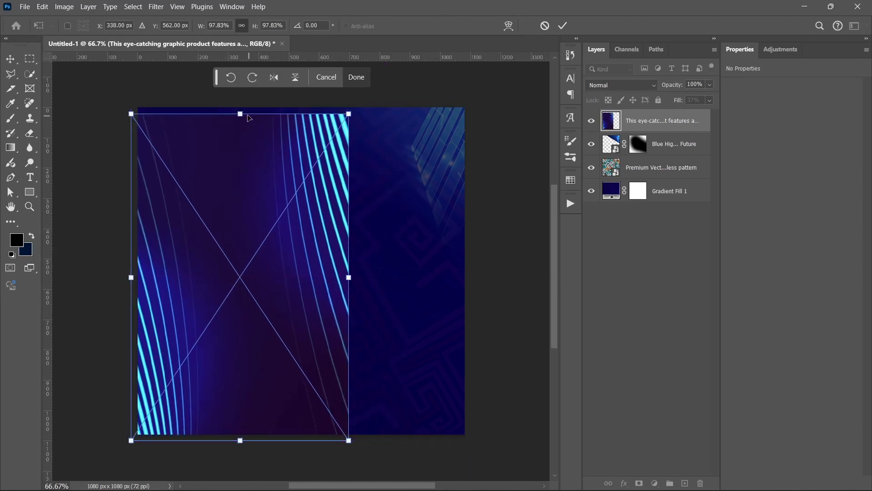
pyautogui.moveTo(248, 116); pyautogui.dragTo(243, 102)
pyautogui.click(562, 28)
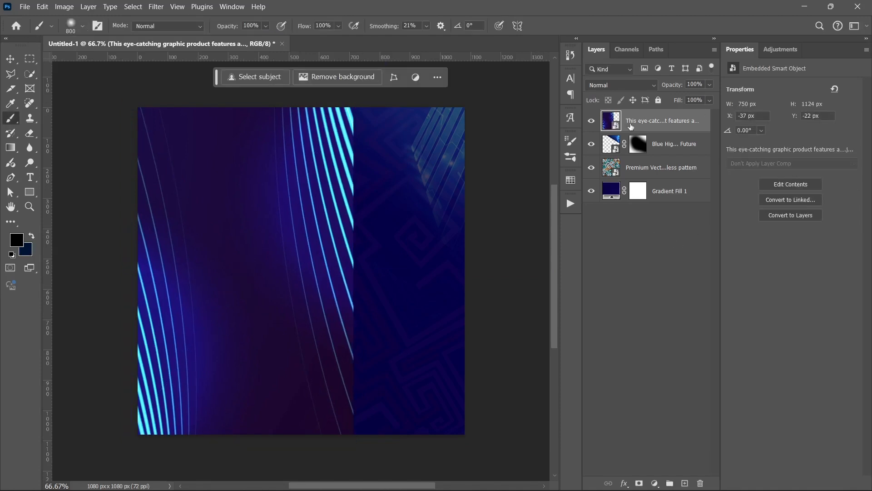
# - Set the glowing-lines image's blend mode to Lighten and add a layer mask to it
pyautogui.click(623, 85)
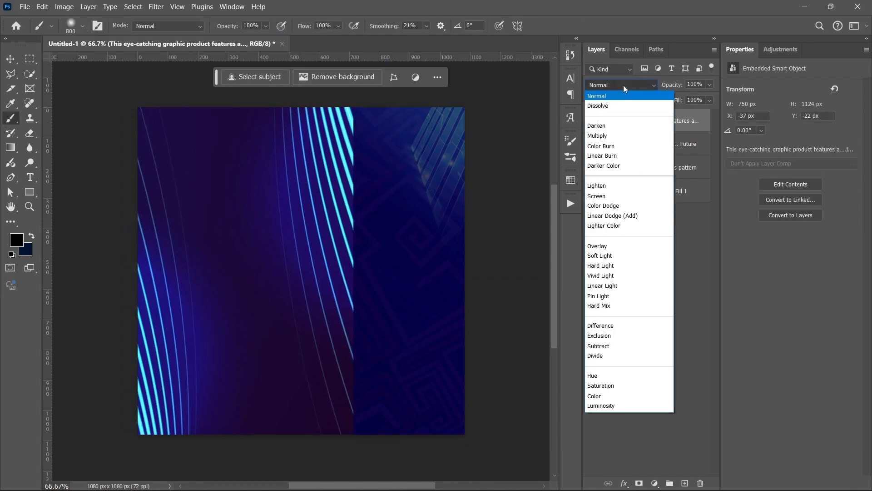
pyautogui.click(604, 186)
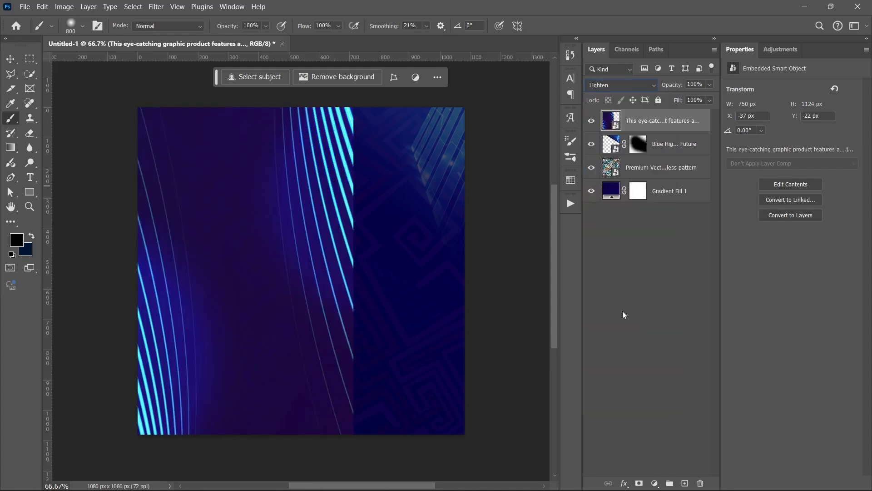
pyautogui.click(639, 483)
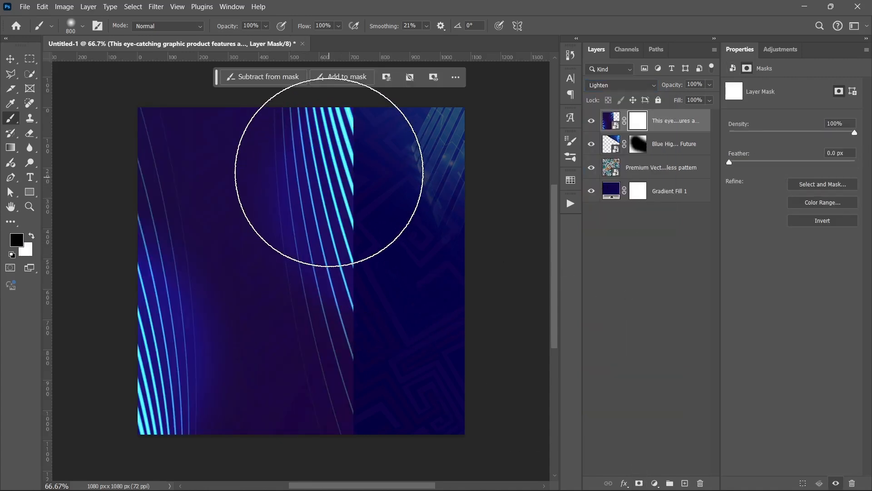
# - Paint black on the glowing-lines mask to hide all but the image's left edge and set the layer's fill to 22%
pyautogui.moveTo(301, 165)
pyautogui.mouseDown()
pyautogui.moveTo(337, 179)
pyautogui.moveTo(326, 158)
pyautogui.moveTo(362, 200)
pyautogui.moveTo(390, 306)
pyautogui.moveTo(389, 379)
pyautogui.mouseUp()
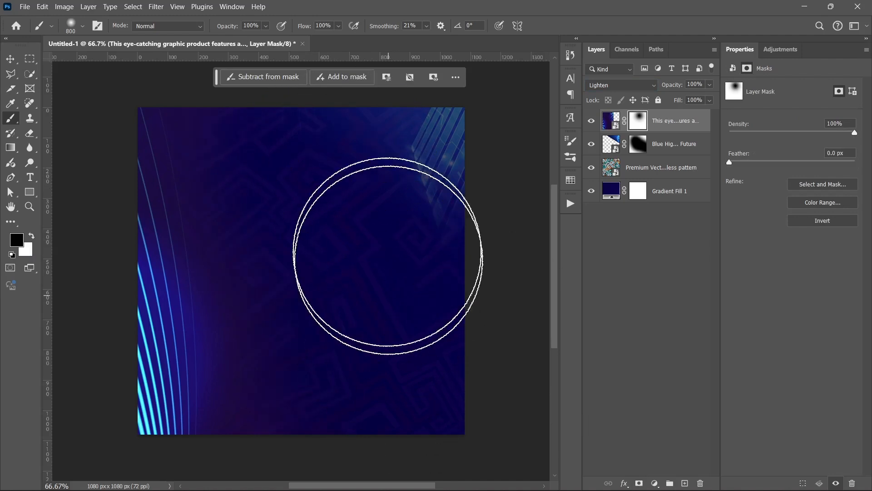
pyautogui.moveTo(359, 152); pyautogui.dragTo(477, 312)
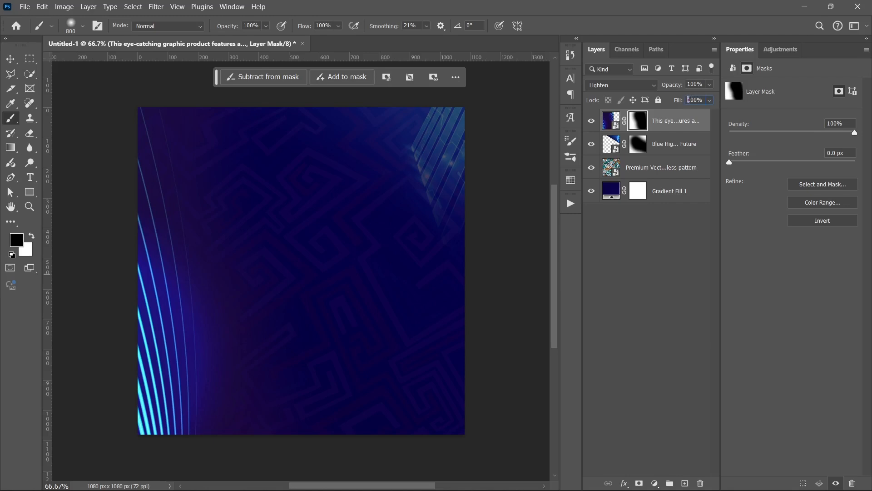
pyautogui.write('22')
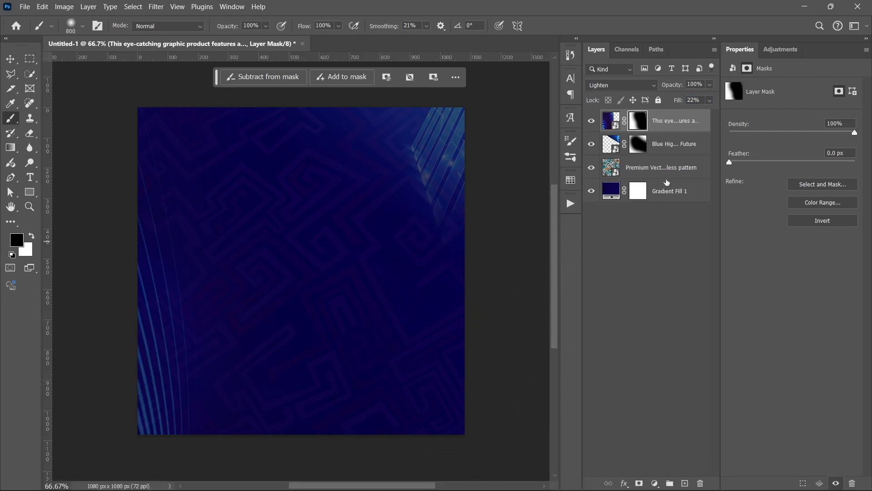
# - Group the three texture layers and the gradient fill, and name the group "BG"
pyautogui.hotkey('ctrl', '2')
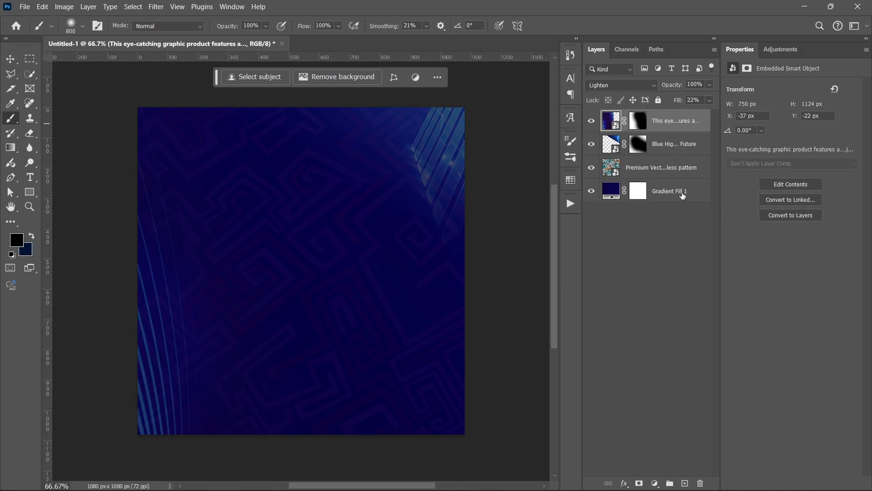
pyautogui.keyDown('shift'); pyautogui.click(682, 195); pyautogui.keyUp('shift')
pyautogui.hotkey('ctrl', 'g')
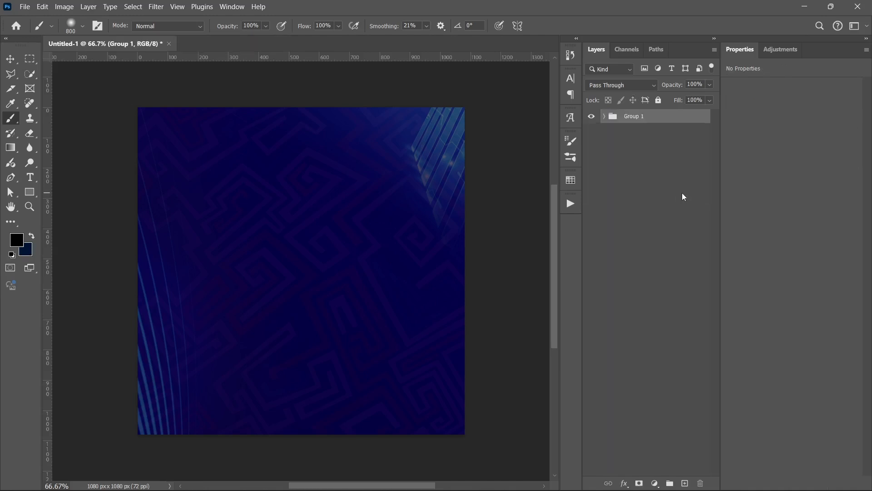
pyautogui.doubleClick(634, 117)
pyautogui.write('bg')
pyautogui.press('Return')
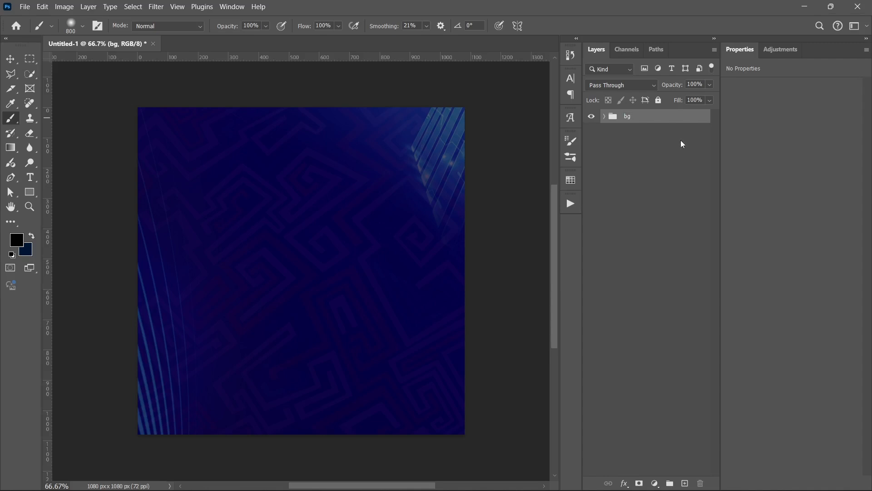
pyautogui.doubleClick(626, 117)
pyautogui.press('Return')
pyautogui.press('v')
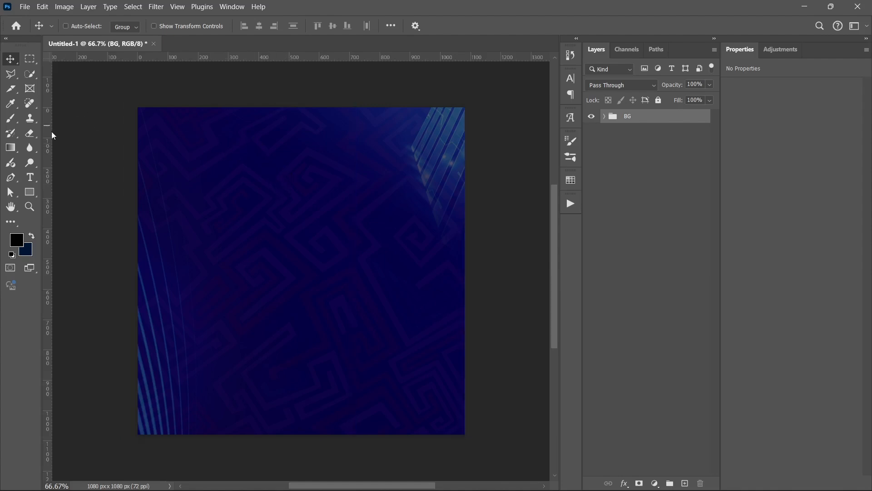
pyautogui.moveTo(52, 135); pyautogui.dragTo(30, 142)
pyautogui.hotkey('ctrl', 'r')
pyautogui.hotkey('ctrl', 'r')
pyautogui.hotkey('ctrl', 'r')
pyautogui.hotkey('ctrl', 'r')
pyautogui.hotkey('ctrl', 'r')
pyautogui.hotkey('ctrl', 'r')
# - Add a horizontal guide and set its position to 73% of the canvas height
pyautogui.moveTo(316, 61); pyautogui.dragTo(335, 226)
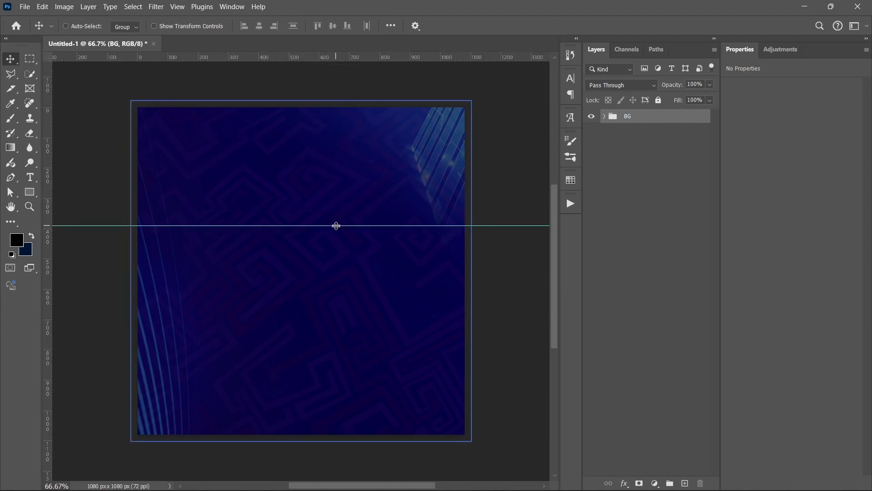
pyautogui.rightClick(336, 225)
pyautogui.press('Escape')
pyautogui.rightClick(335, 226)
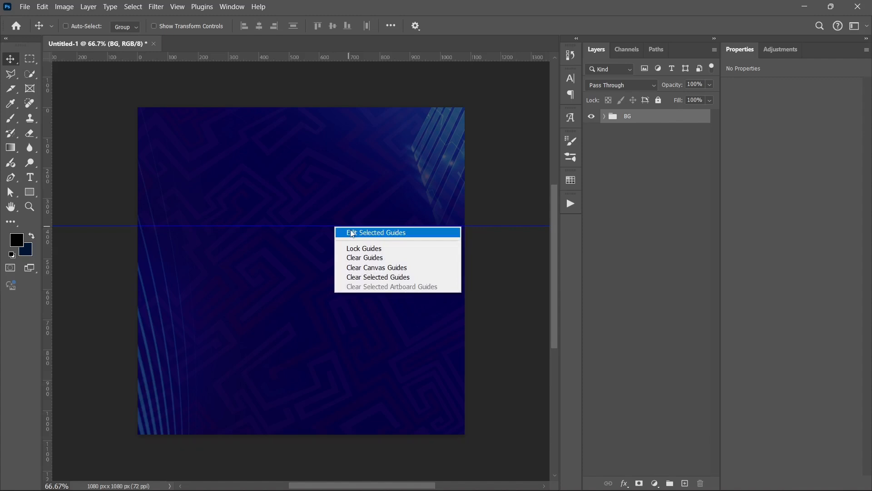
pyautogui.click(353, 232)
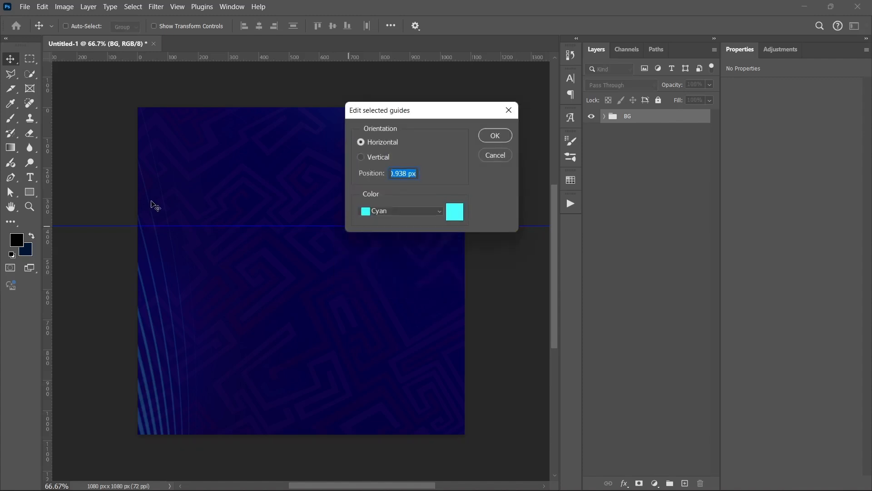
pyautogui.rightClick(414, 176)
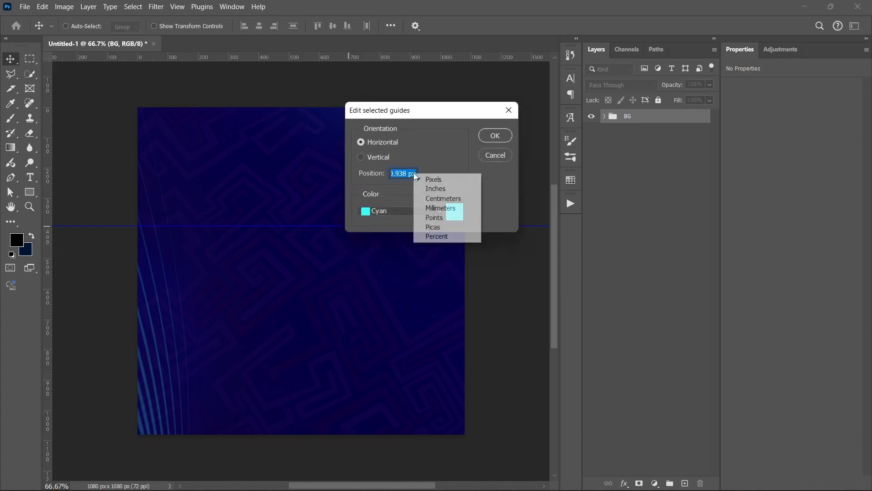
pyautogui.click(445, 236)
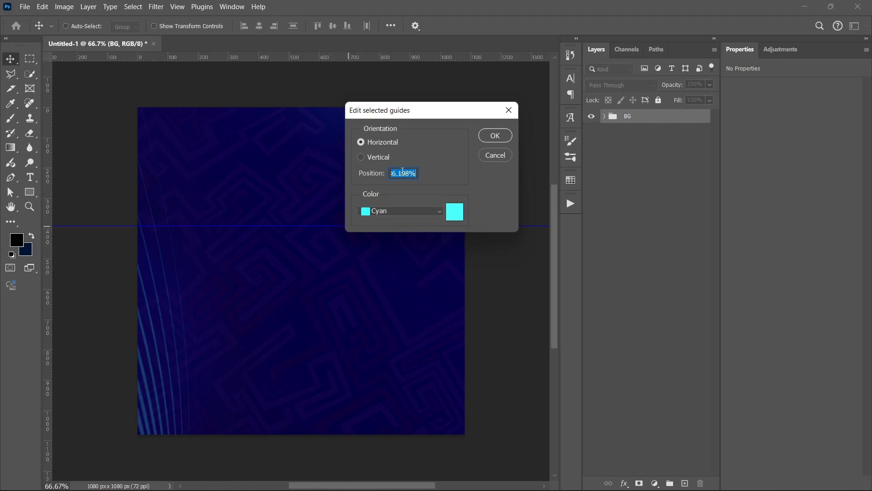
pyautogui.write('73')
pyautogui.press('Return')
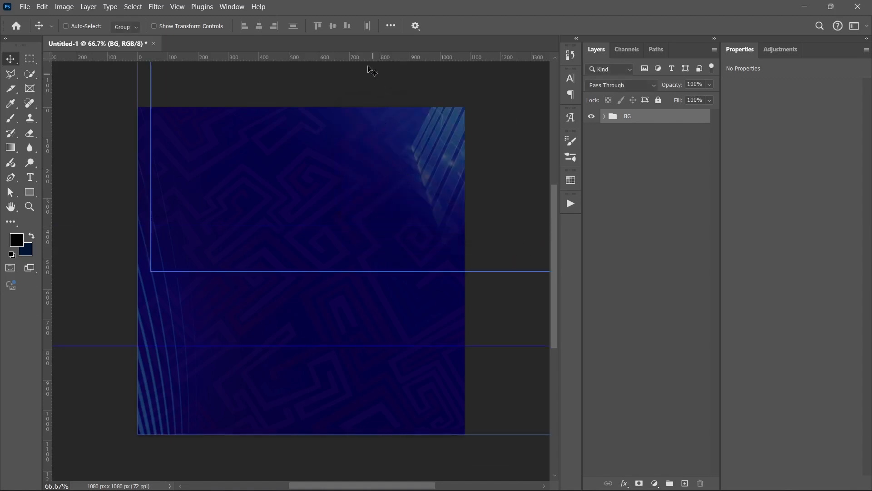
# - Add a second horizontal guide and set its position to 42% of the canvas height
pyautogui.moveTo(365, 57); pyautogui.dragTo(331, 260)
pyautogui.rightClick(331, 259)
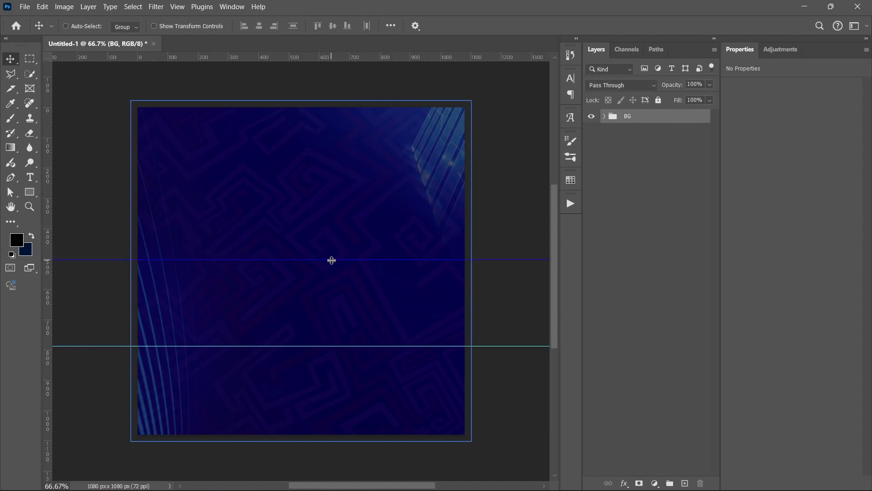
pyautogui.click(359, 269)
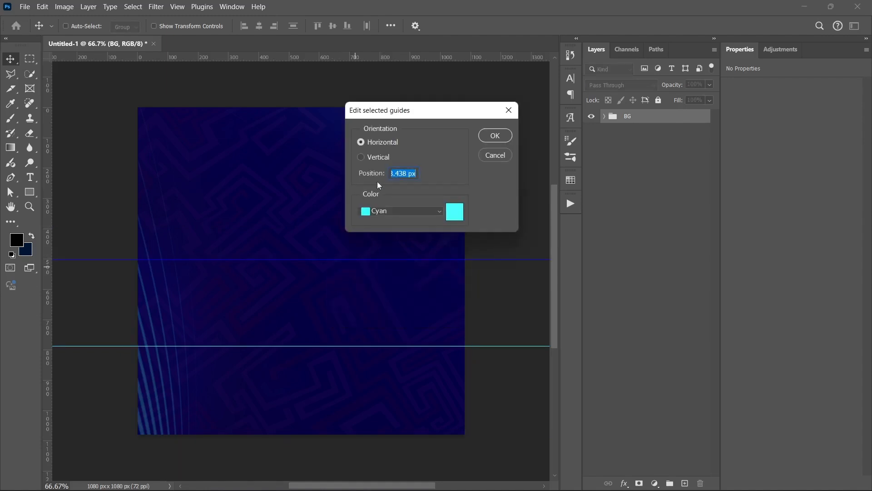
pyautogui.rightClick(414, 173)
pyautogui.click(452, 238)
pyautogui.doubleClick(402, 178)
pyautogui.write('42')
pyautogui.press('Return')
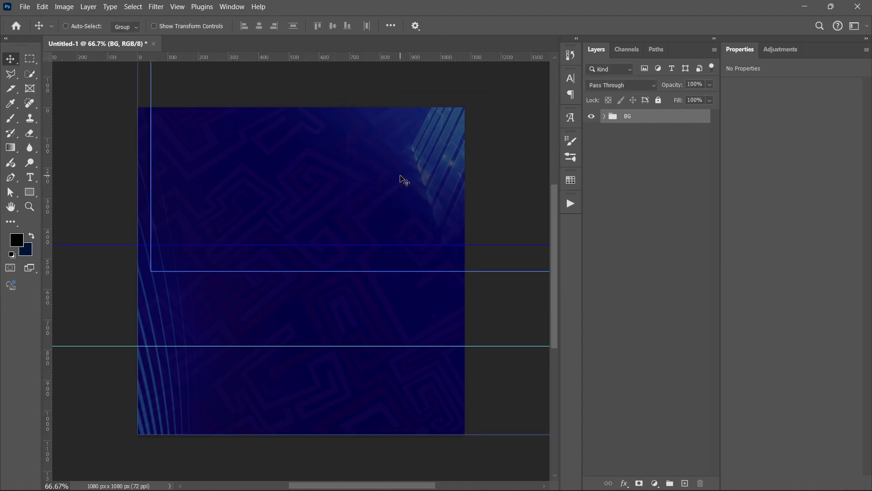
# - Draw a white rectangle about 199 x 334 px between the two guides and duplicate it three times into an evenly spaced row
pyautogui.click(635, 270)
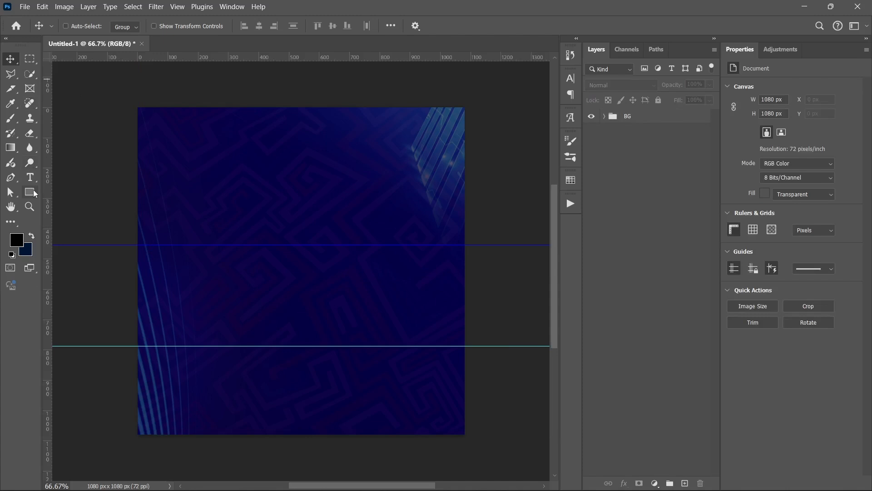
pyautogui.press('u')
pyautogui.moveTo(180, 244)
pyautogui.mouseDown()
pyautogui.moveTo(270, 350)
pyautogui.moveTo(225, 346)
pyautogui.mouseUp()
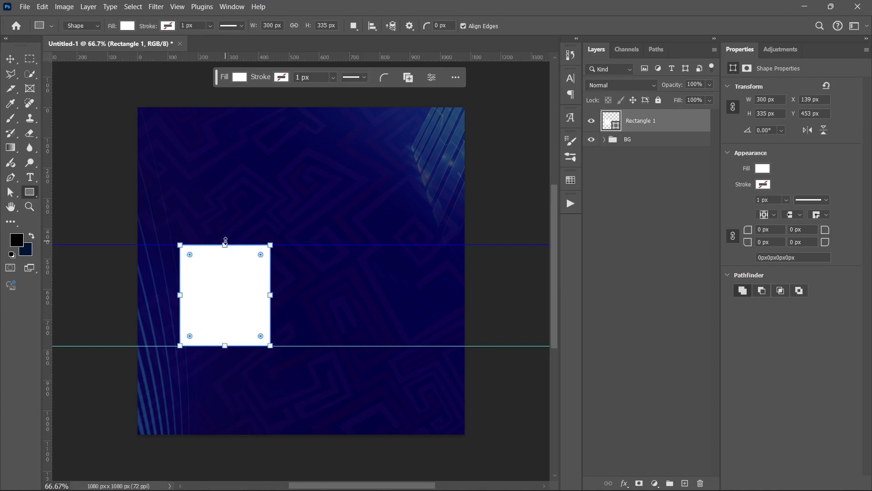
pyautogui.moveTo(226, 245); pyautogui.dragTo(225, 245)
pyautogui.moveTo(270, 295); pyautogui.dragTo(413, 304)
pyautogui.press('v')
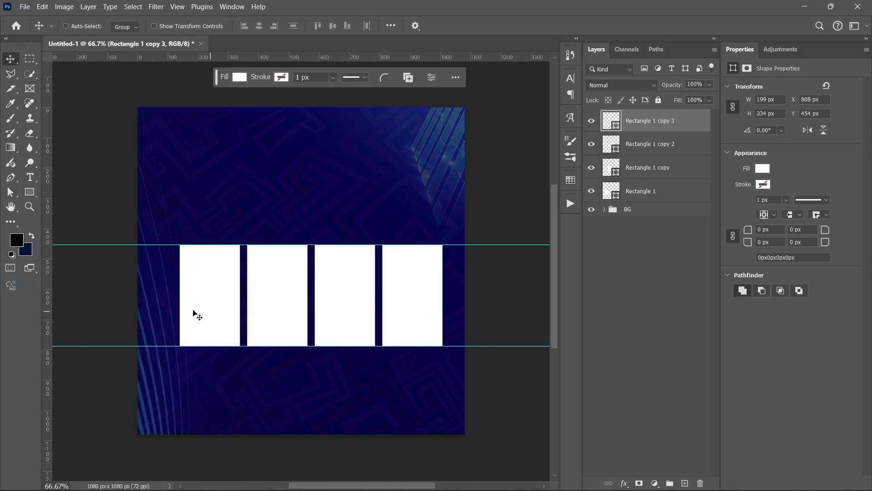
# - Select all four white rectangles and group them
pyautogui.moveTo(209, 305); pyautogui.dragTo(210, 304)
pyautogui.click(674, 177)
pyautogui.click(667, 186)
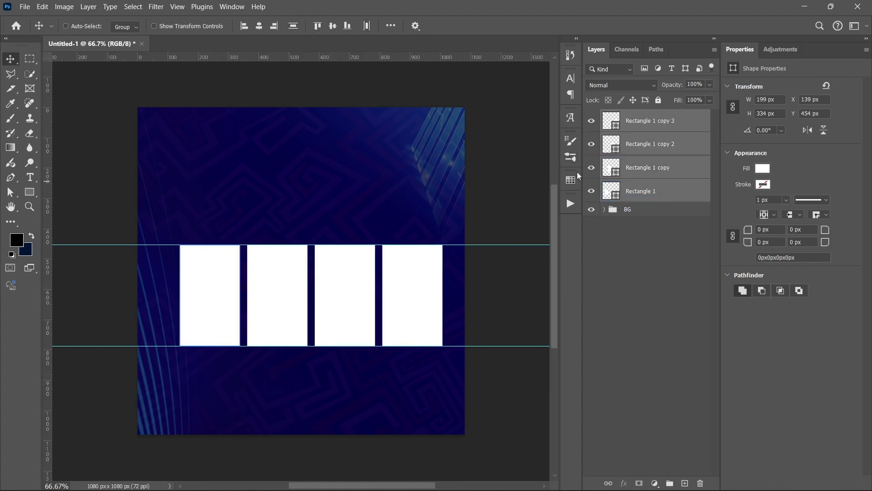
pyautogui.hotkey('ctrl', 'g')
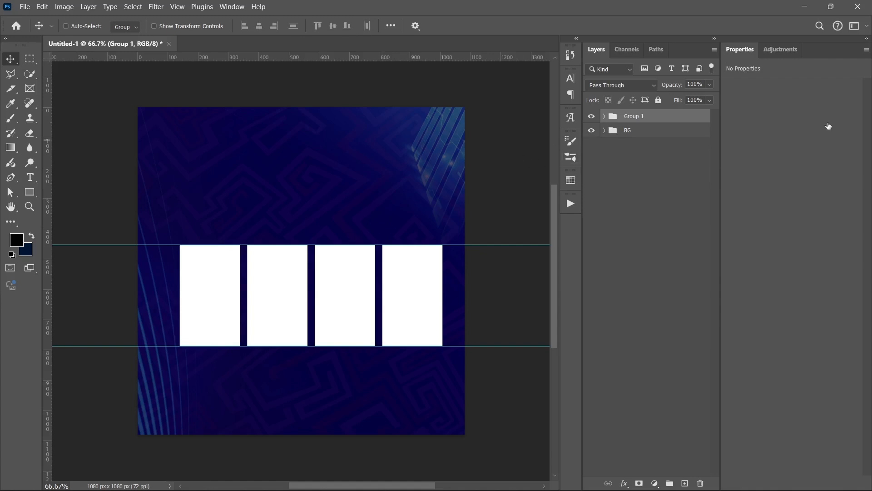
# - Align the rectangle group to the canvas's horizontal center and hide the guides
pyautogui.click(390, 26)
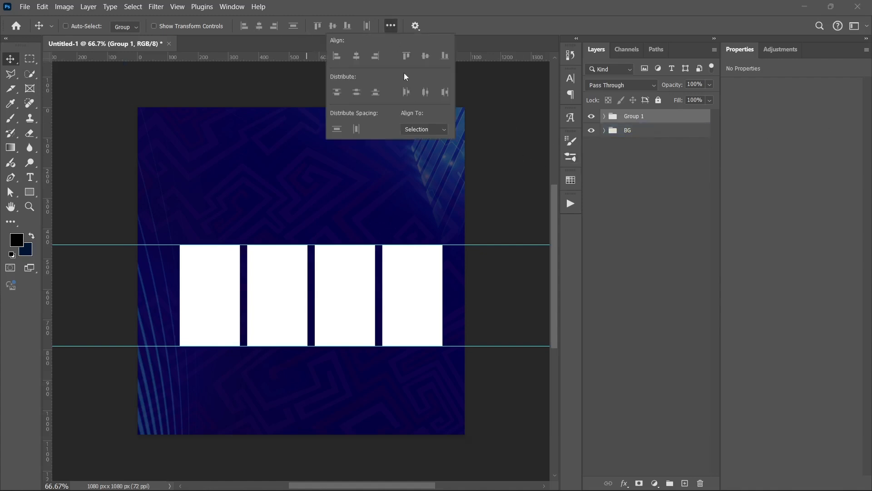
pyautogui.click(424, 131)
pyautogui.click(417, 150)
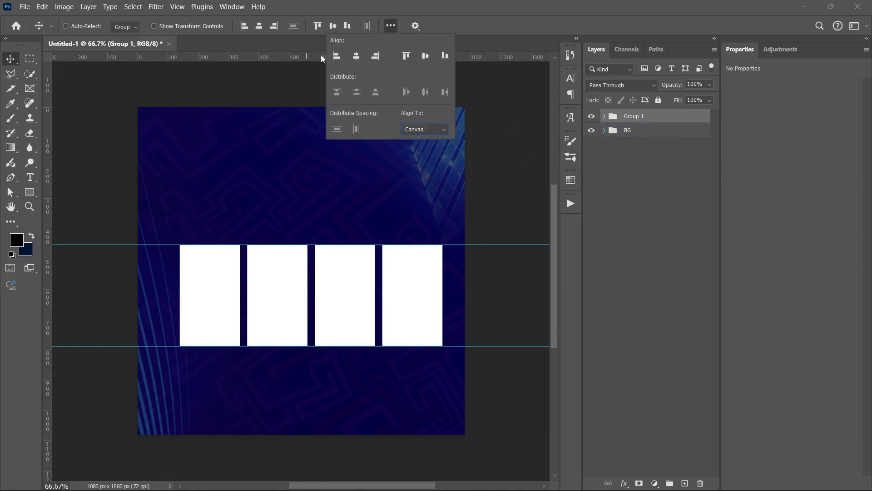
pyautogui.click(265, 26)
pyautogui.click(265, 26)
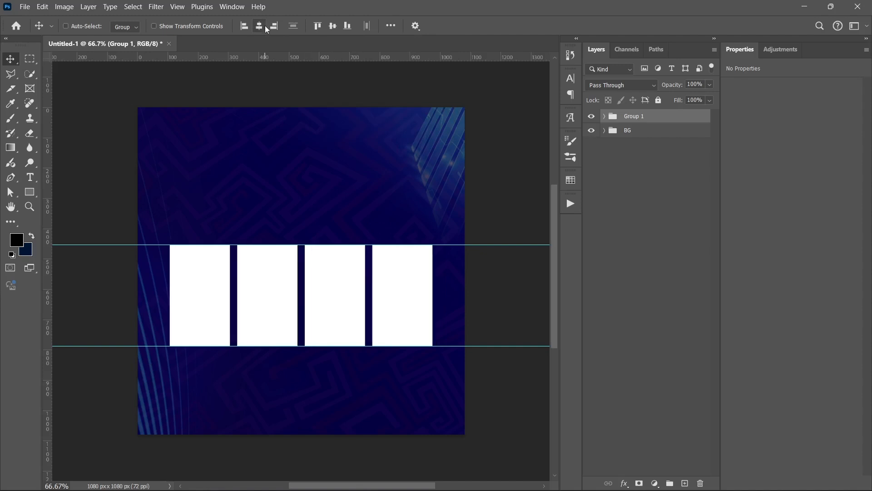
pyautogui.click(604, 222)
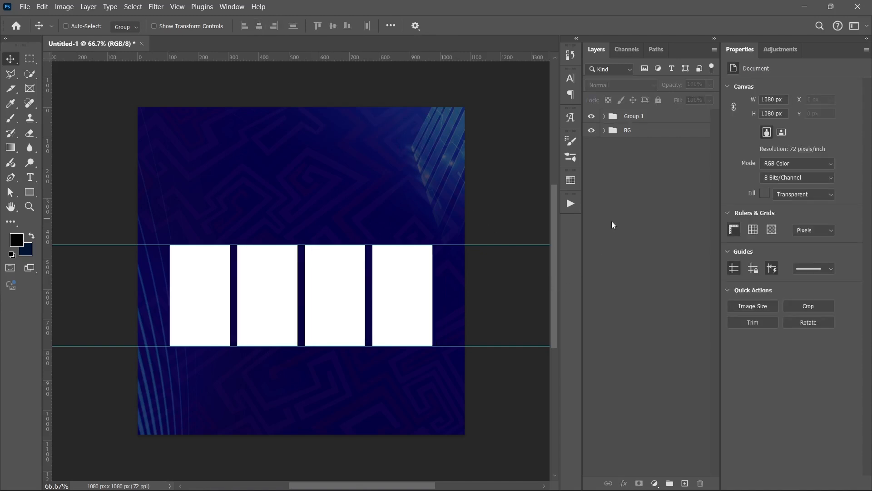
pyautogui.hotkey('ctrl', ';')
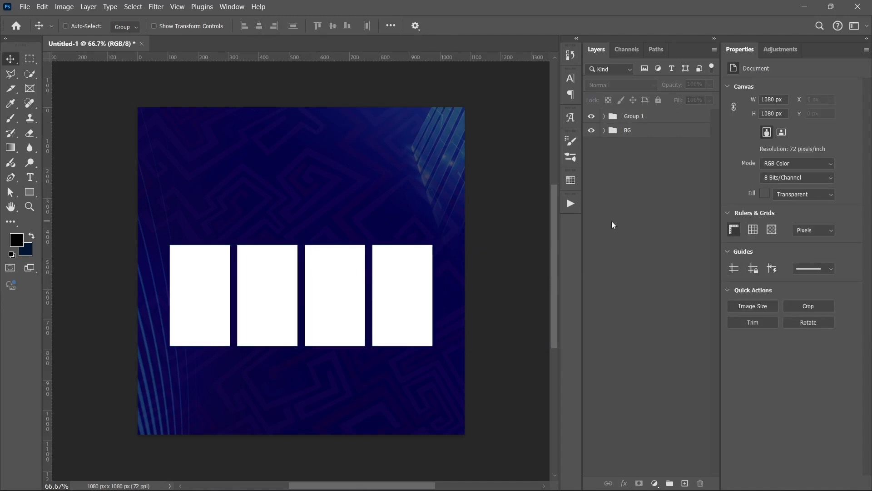
# - Place the Tech Ignite Palette image, scaled down to about 230 x 84 px, in the canvas's upper-right area above the rectangles
pyautogui.hotkey('ctrl', '0')
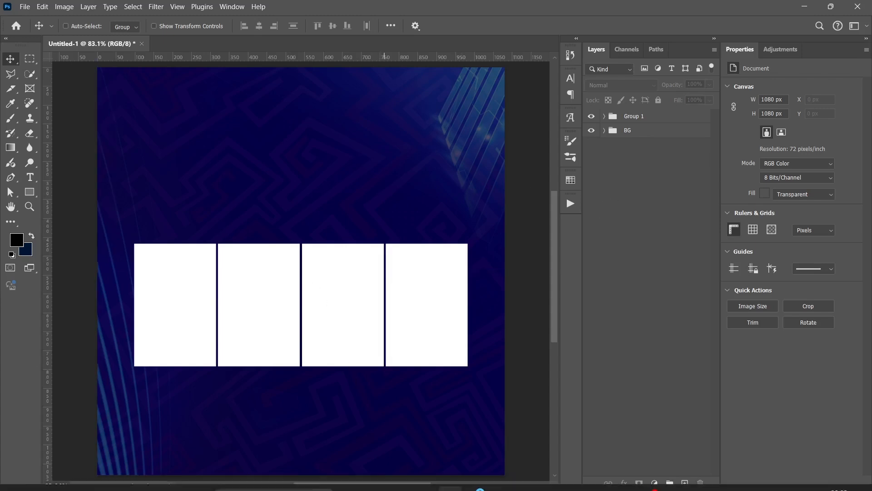
pyautogui.click(400, 477)
pyautogui.moveTo(378, 274); pyautogui.dragTo(102, 204)
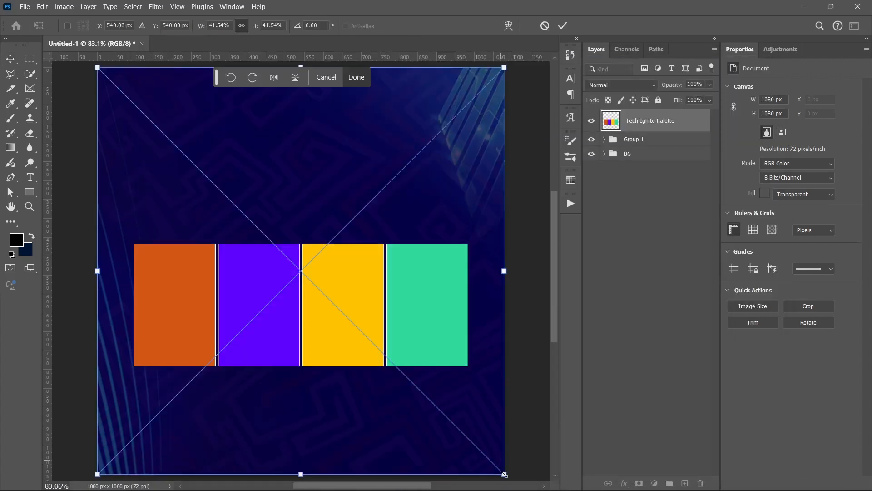
pyautogui.moveTo(504, 474); pyautogui.dragTo(203, 173)
pyautogui.moveTo(150, 128); pyautogui.dragTo(393, 119)
pyautogui.press('Return')
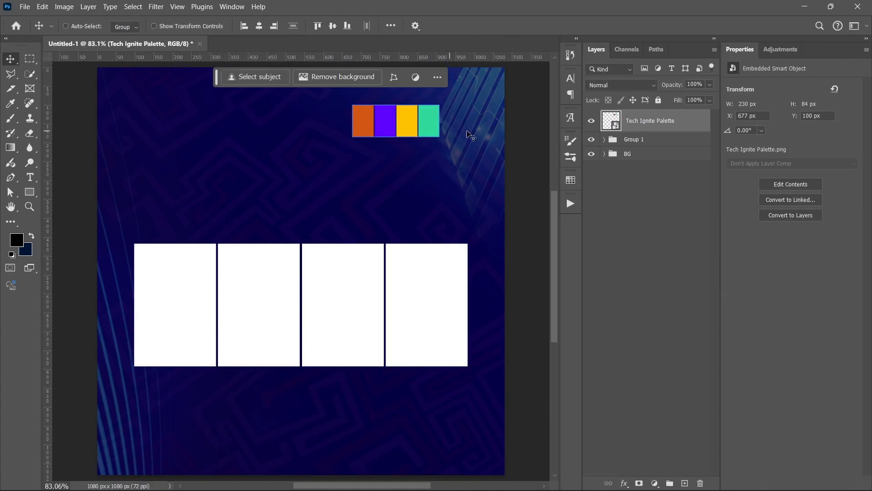
# - Check which shapes the rectangle group holds by toggling its visibility, and rename the group "SPEAKERS"
pyautogui.click(606, 154)
pyautogui.click(605, 140)
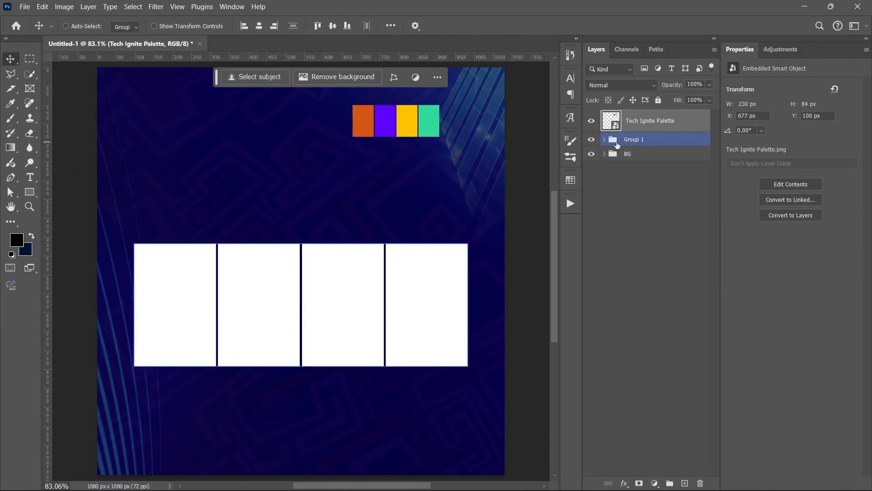
pyautogui.click(591, 139)
pyautogui.click(590, 139)
pyautogui.doubleClick(637, 140)
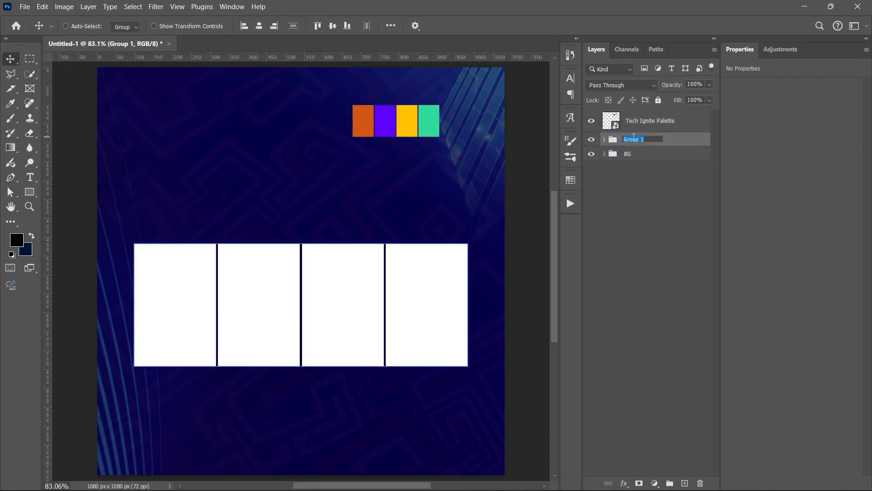
pyautogui.write('SPEAKERS')
pyautogui.press('Return')
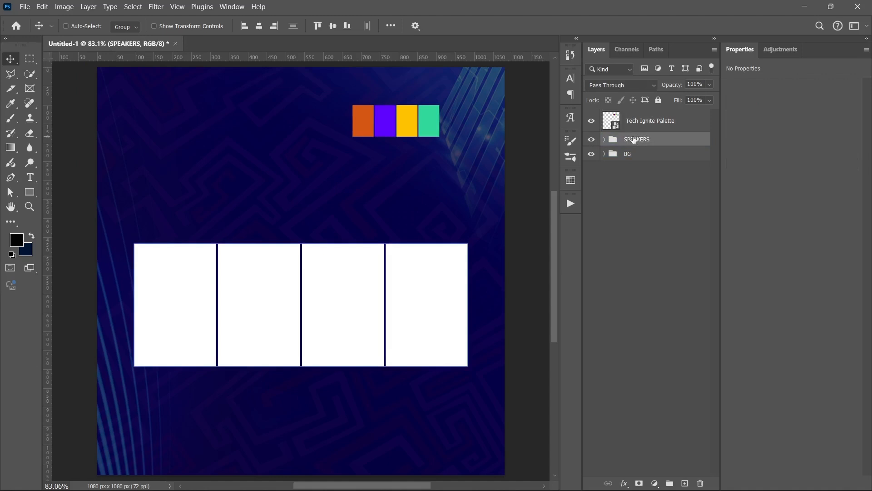
# - Reverse the rectangle layers' order in the SPEAKERS group, from Rectangle 1 on top to Rectangle 1 copy 3 at the bottom
pyautogui.click(604, 139)
pyautogui.click(657, 158)
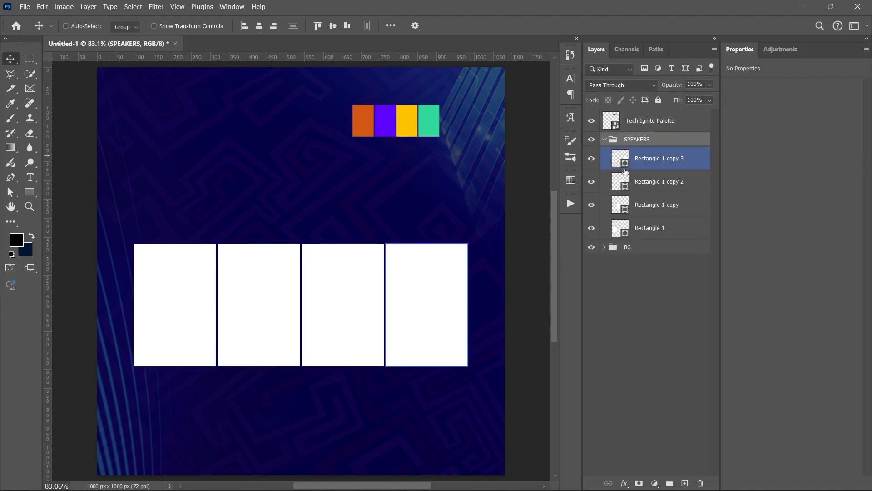
pyautogui.click(649, 206)
pyautogui.moveTo(649, 225); pyautogui.dragTo(619, 154)
pyautogui.moveTo(655, 222)
pyautogui.mouseDown()
pyautogui.moveTo(654, 171)
pyautogui.moveTo(657, 221)
pyautogui.moveTo(654, 211)
pyautogui.mouseUp()
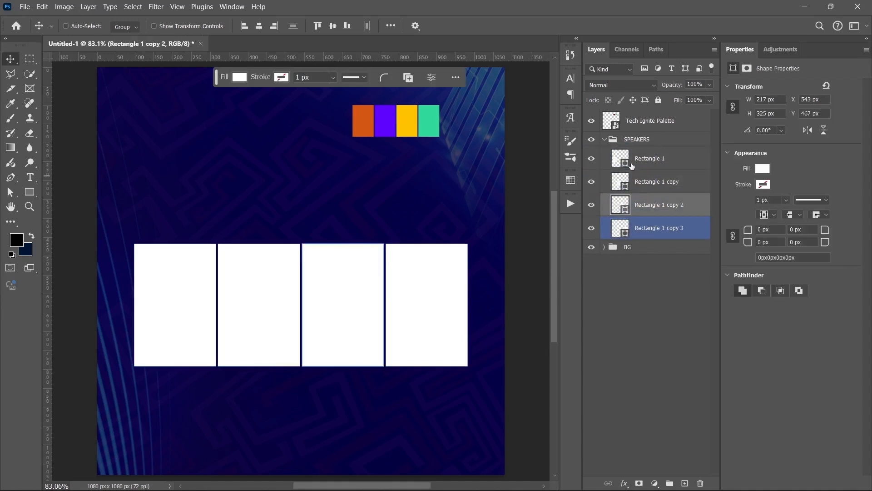
pyautogui.click(604, 160)
pyautogui.click(592, 158)
pyautogui.click(592, 158)
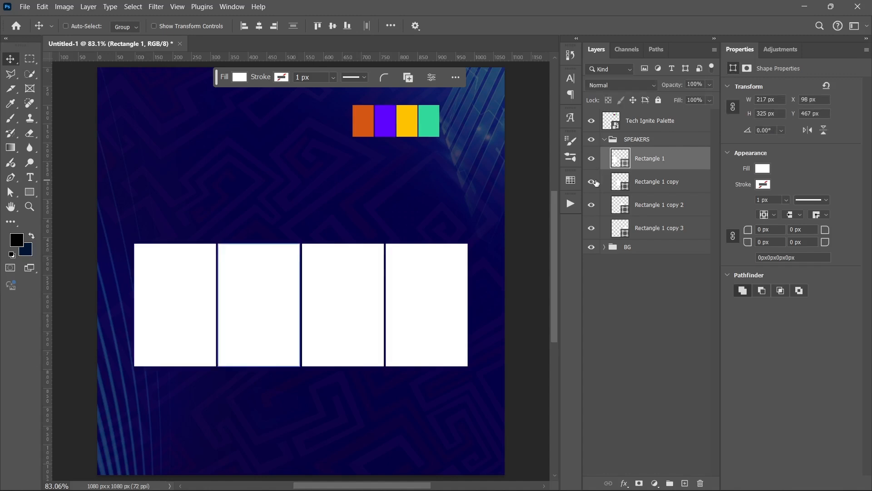
# - Check which frames Rectangle 1 copy, copy 2 and copy 3 correspond to by toggling each layer's visibility
pyautogui.click(592, 181)
pyautogui.click(592, 182)
pyautogui.click(592, 205)
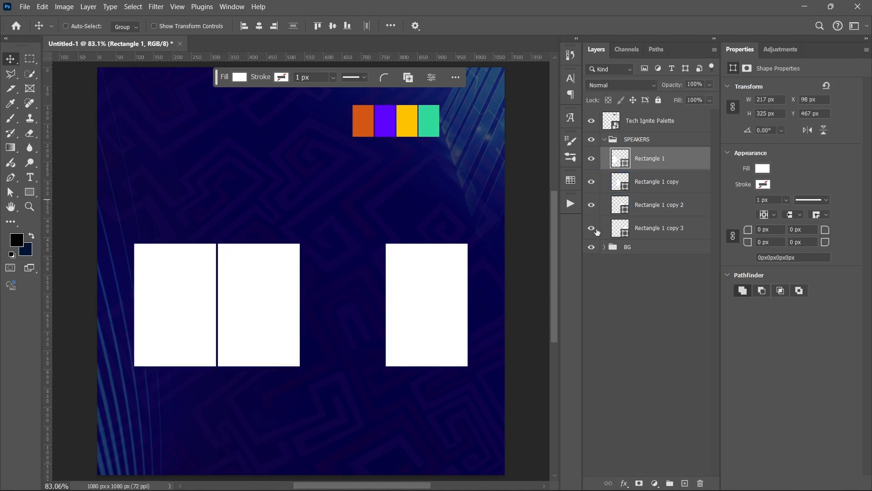
pyautogui.click(592, 205)
pyautogui.click(592, 228)
pyautogui.click(592, 228)
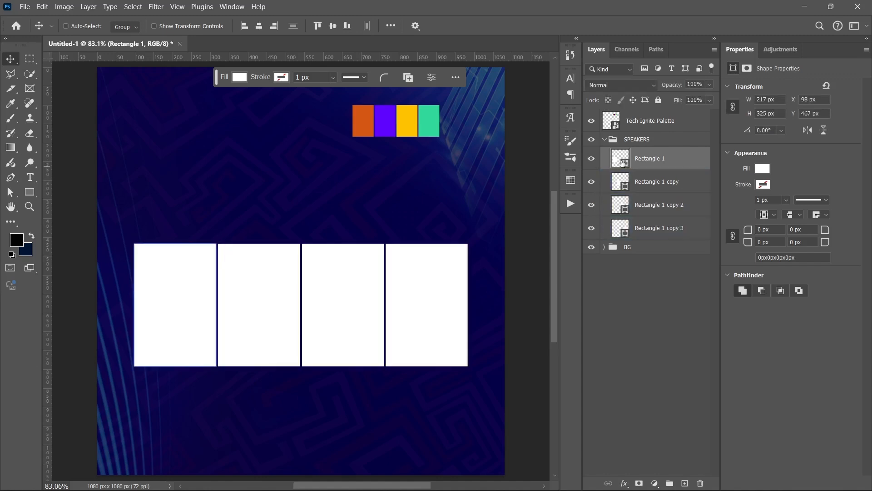
# - Fill Rectangle 1 with the palette orange (#d45715) and Rectangle 1 copy with the palette purple (#5e03fe), sampled from the palette image
pyautogui.doubleClick(623, 162)
pyautogui.click(366, 117)
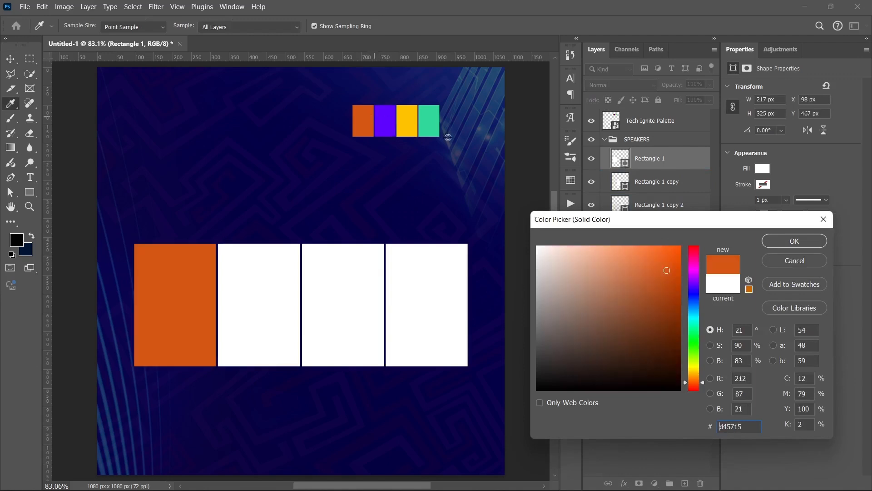
pyautogui.click(803, 240)
pyautogui.click(644, 181)
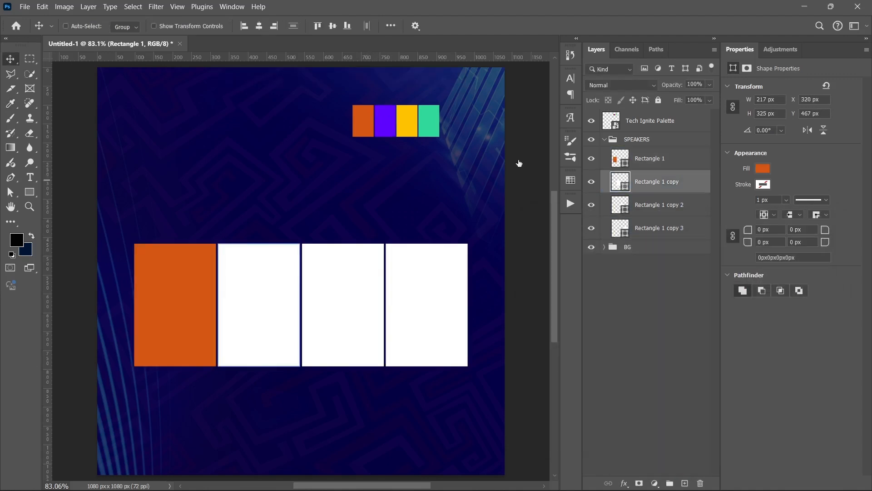
pyautogui.doubleClick(623, 186)
pyautogui.click(389, 111)
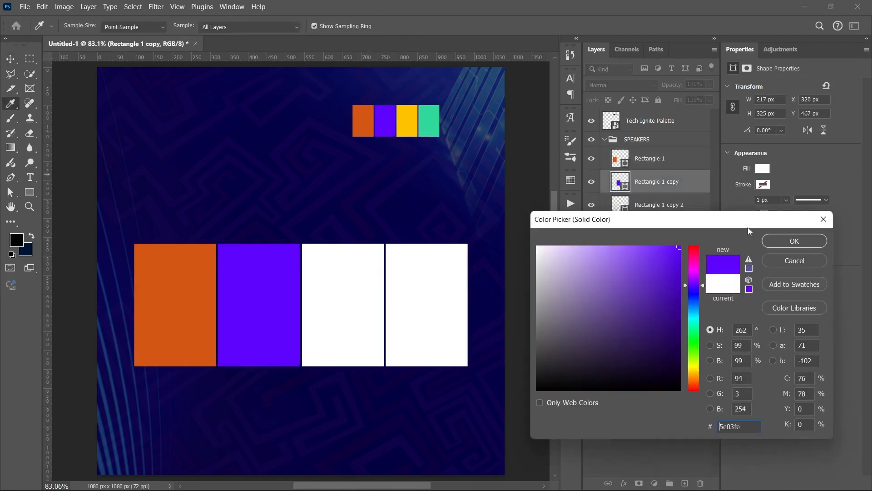
pyautogui.click(794, 240)
# - Fill Rectangle 1 copy 2 with the palette yellow and Rectangle 1 copy 3 with the palette green (#31d99c)
pyautogui.doubleClick(620, 204)
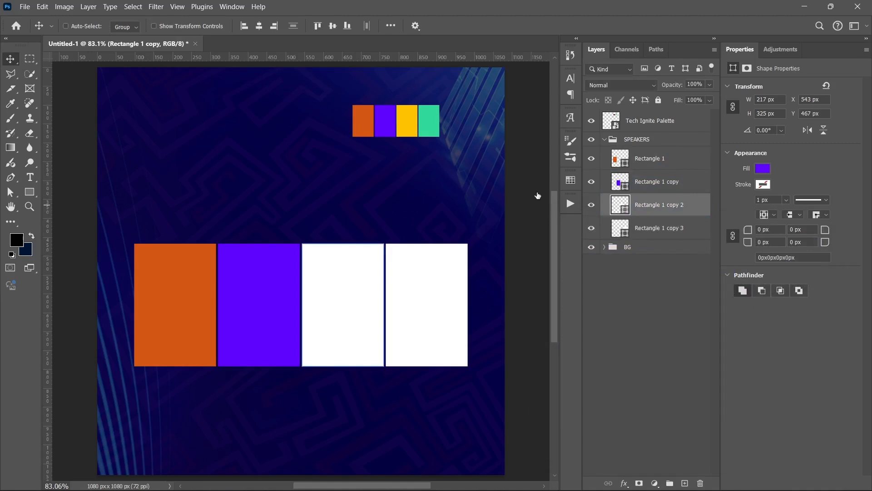
pyautogui.click(407, 121)
pyautogui.click(784, 243)
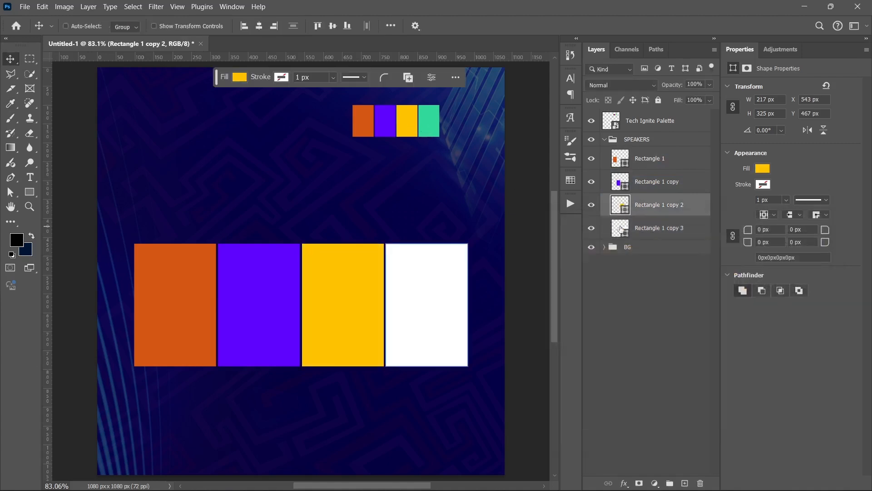
pyautogui.doubleClick(621, 228)
pyautogui.click(428, 121)
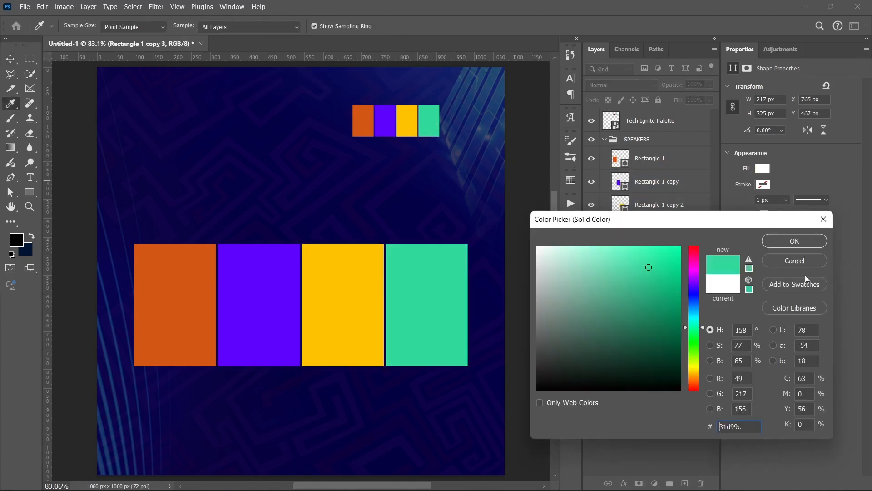
pyautogui.click(794, 242)
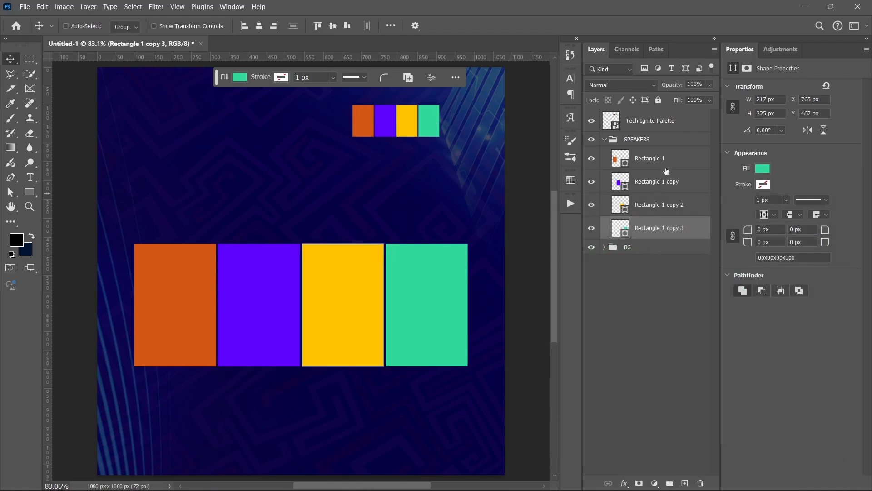
# - Place the pexels-cottonbro-7805053-Photoroom image above Rectangle 1, scaled to 41.84% with its base on the orange frame's lower edge
pyautogui.click(666, 168)
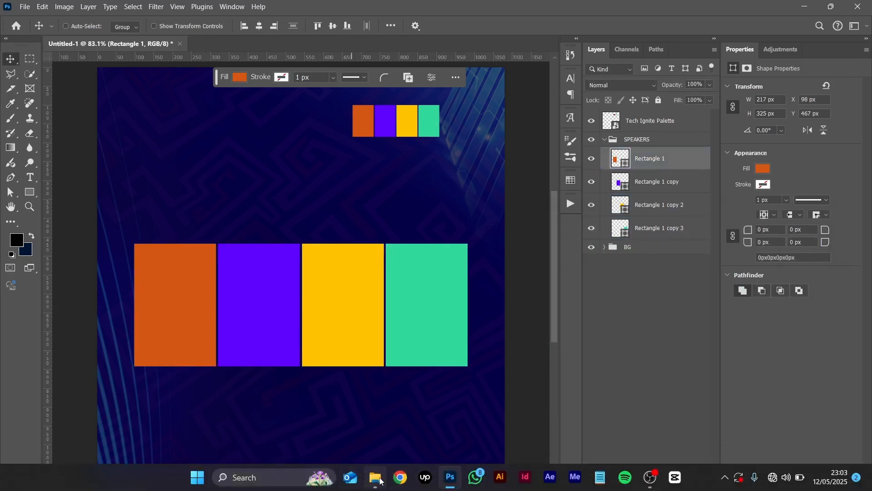
pyautogui.click(380, 479)
pyautogui.moveTo(282, 263); pyautogui.dragTo(136, 263)
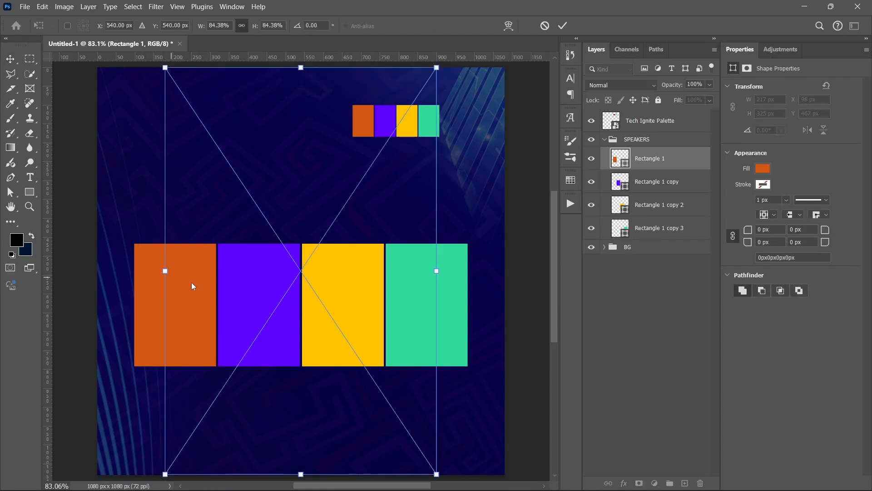
pyautogui.moveTo(439, 272); pyautogui.dragTo(297, 271)
pyautogui.moveTo(228, 295); pyautogui.dragTo(214, 291)
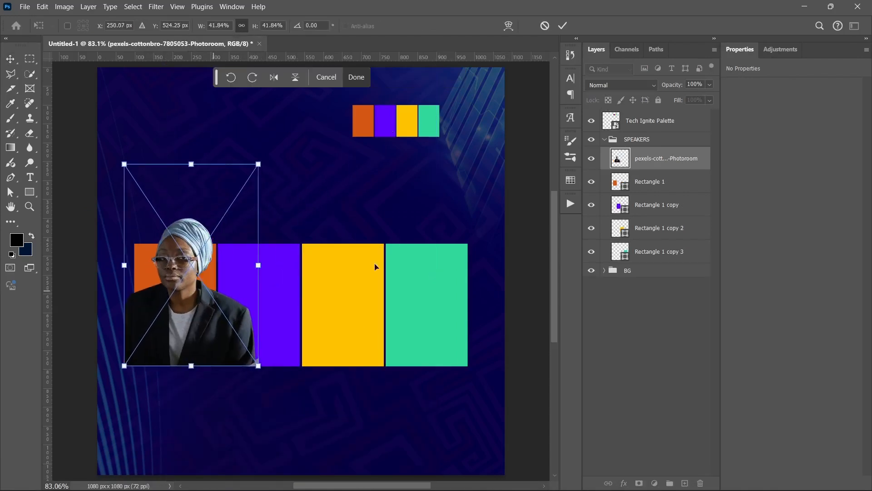
# - Clip the woman's portrait to Rectangle 1 and shift it left to X 54 px within the orange frame
pyautogui.keyDown('alt'); pyautogui.click(641, 168); pyautogui.keyUp('alt')
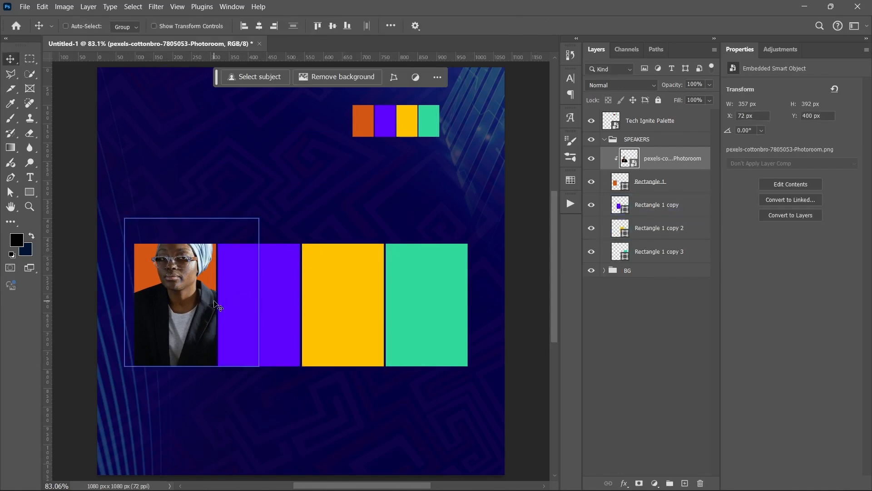
pyautogui.press('ctrl')
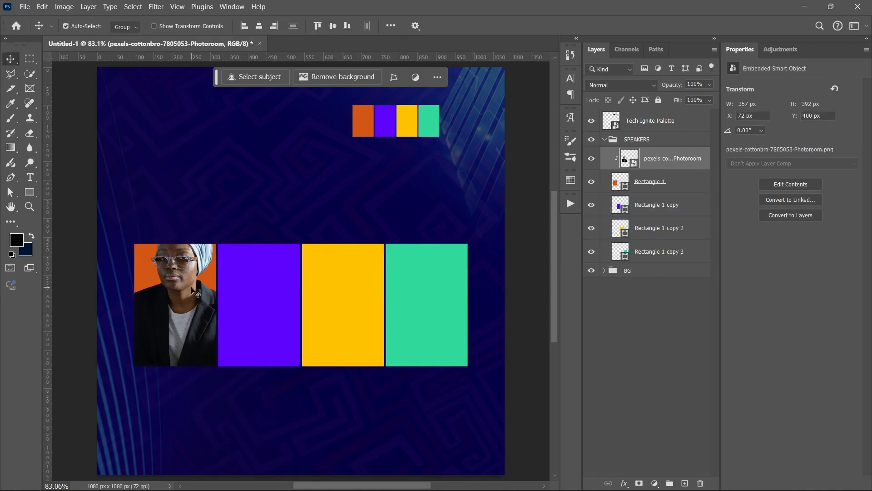
pyautogui.moveTo(192, 291); pyautogui.dragTo(186, 291)
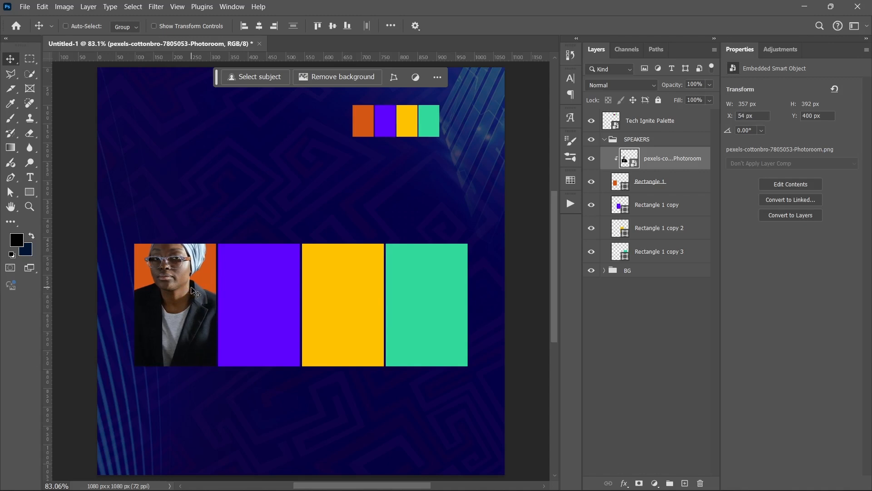
# - Release the portrait's clipping mask and instead give it a layer mask made from Rectangle 1's outline
pyautogui.keyDown('alt'); pyautogui.click(604, 165); pyautogui.keyUp('alt')
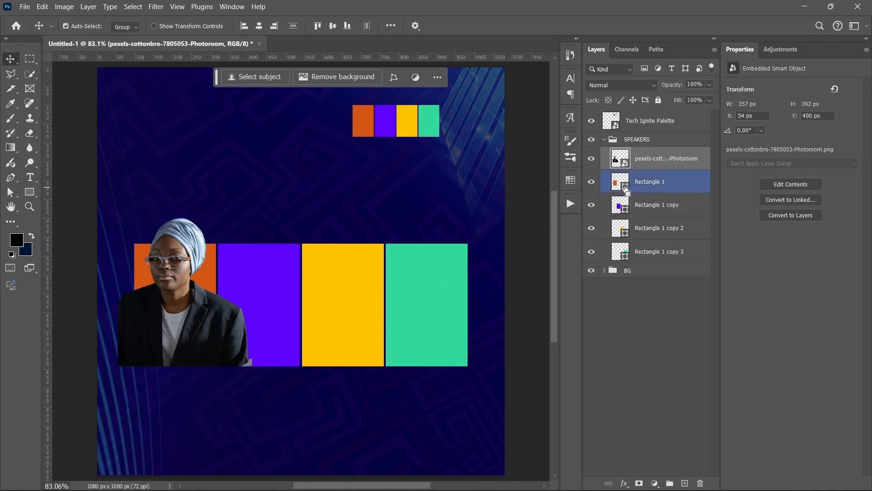
pyautogui.keyDown('ctrl'); pyautogui.click(618, 183); pyautogui.keyUp('ctrl')
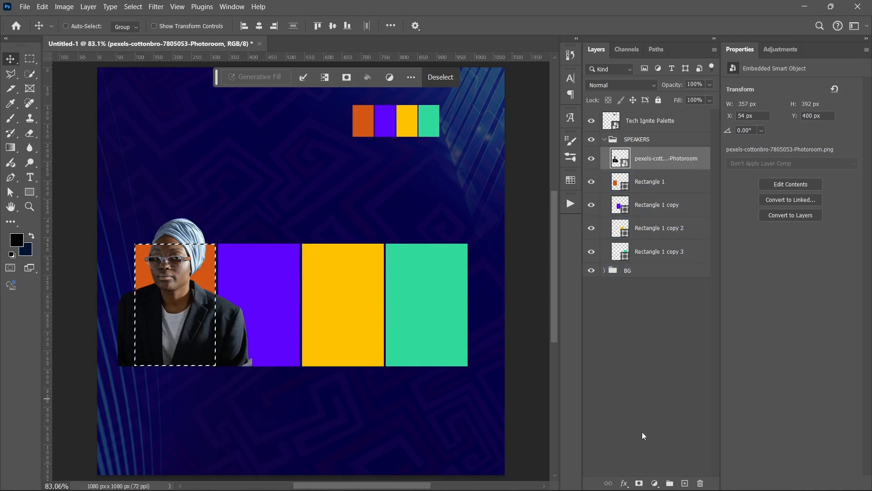
pyautogui.click(639, 483)
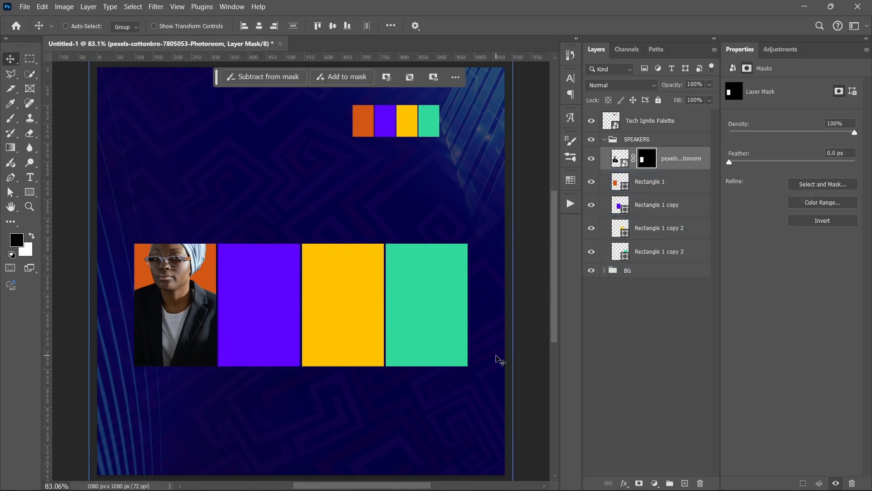
# - Reveal the woman's head above the orange frame by painting white on her layer mask with a 407 px brush at 100% hardness
pyautogui.press('b')
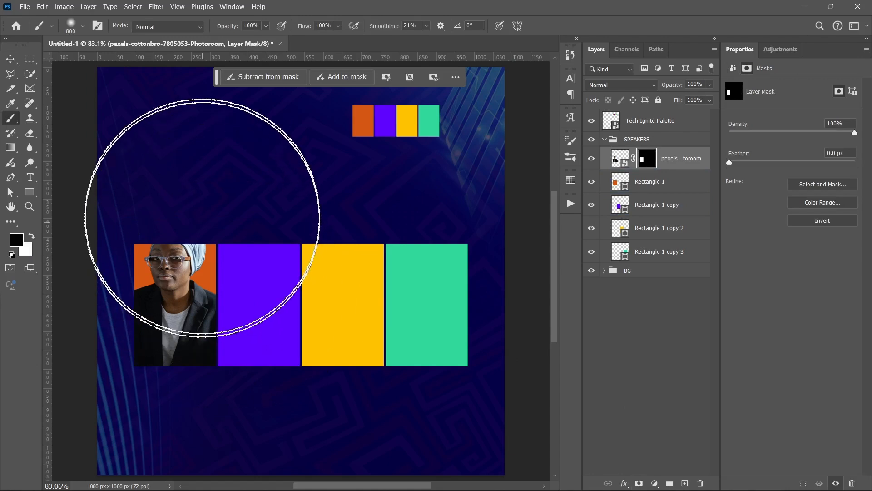
pyautogui.click(167, 160)
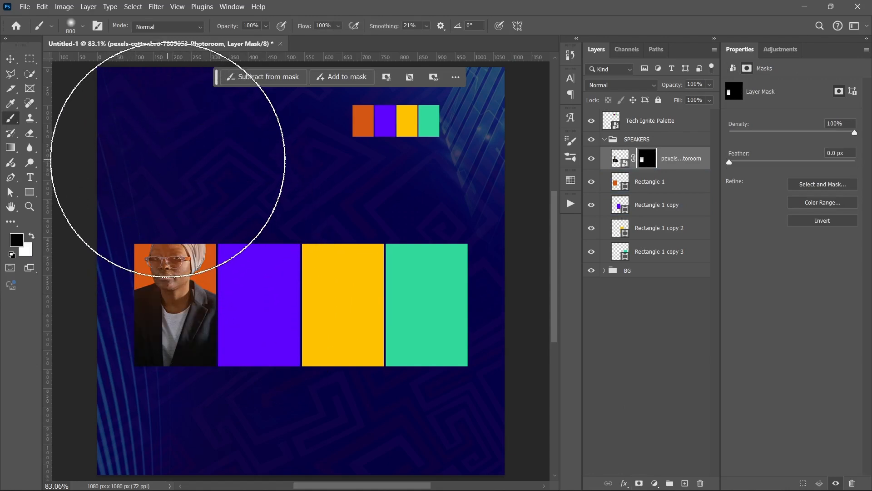
pyautogui.hotkey('ctrl', 'z')
pyautogui.press('x')
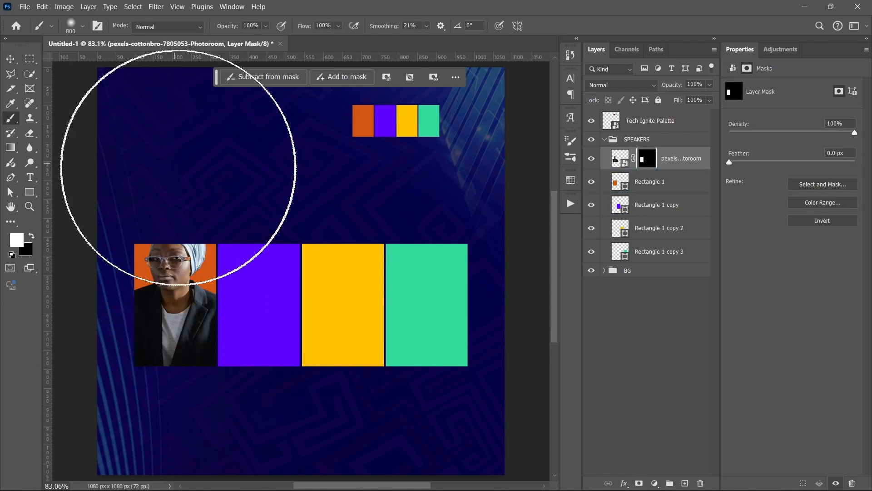
pyautogui.rightClick(210, 197)
pyautogui.moveTo(298, 252); pyautogui.dragTo(343, 251)
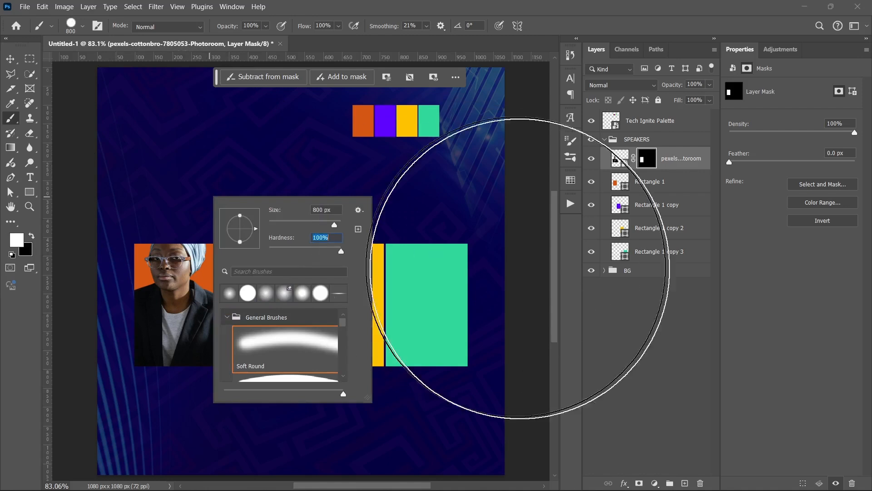
pyautogui.click(537, 301)
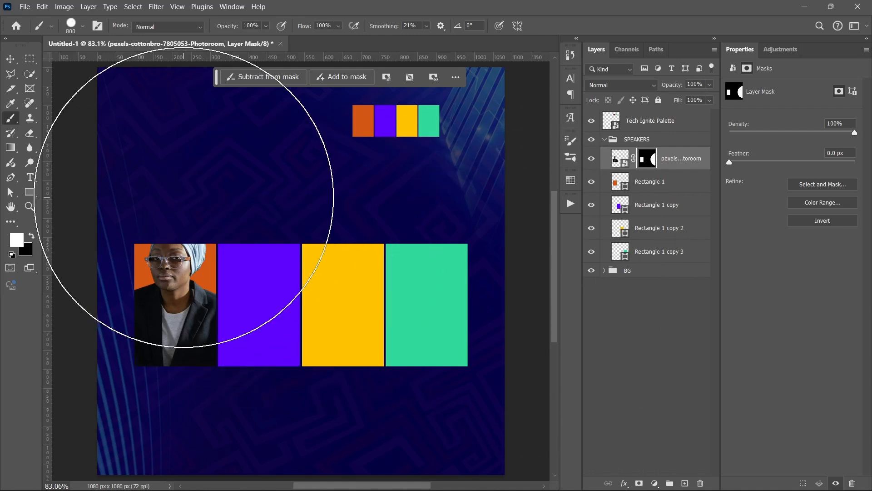
pyautogui.keyDown('alt'); pyautogui.moveTo(252, 249); pyautogui.dragTo(159, 249); pyautogui.keyUp('alt')
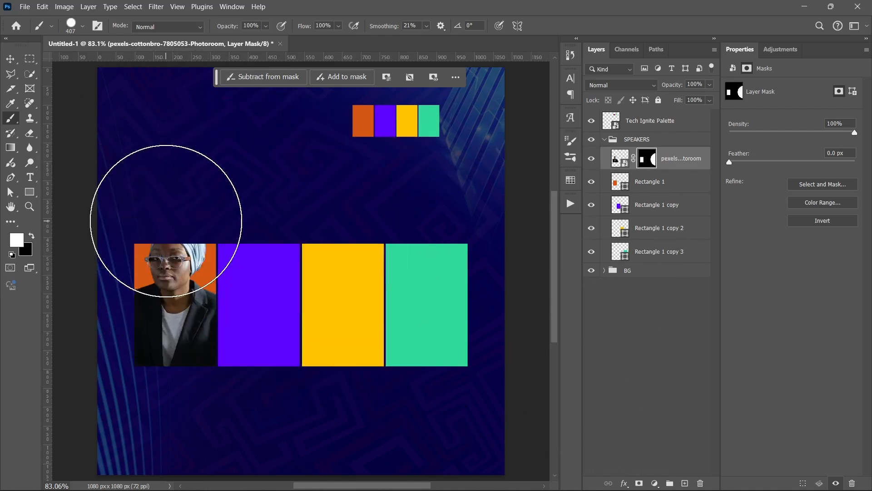
pyautogui.click(184, 194)
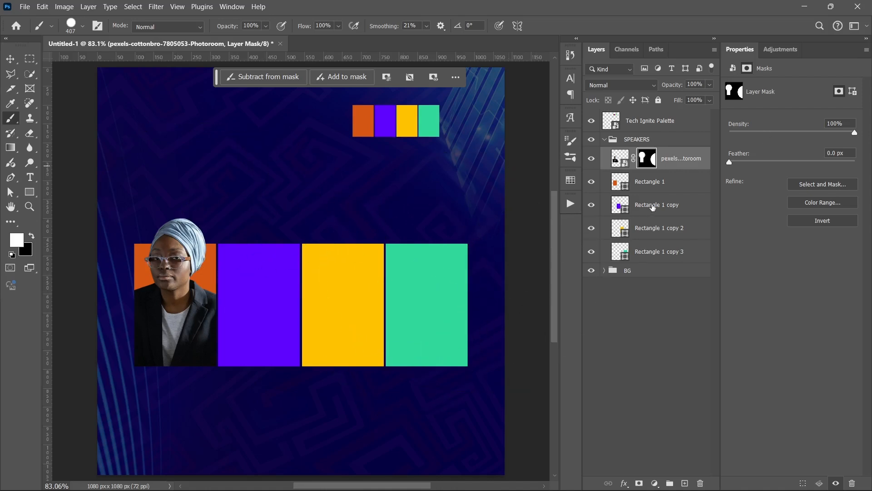
# - Place the business-man-banner-concept-with-copy-space-Photoroom image above Rectangle 1 copy, scaled to 95.02% with the man's head over the purple frame
pyautogui.click(653, 207)
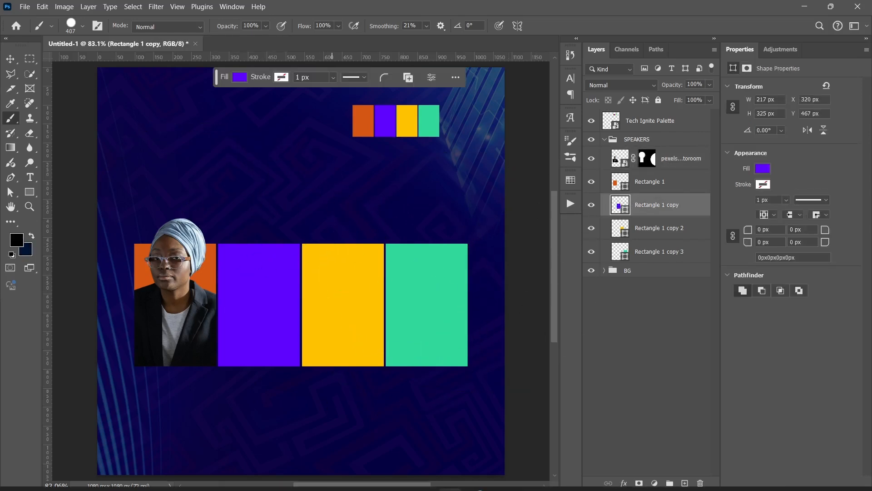
pyautogui.click(376, 480)
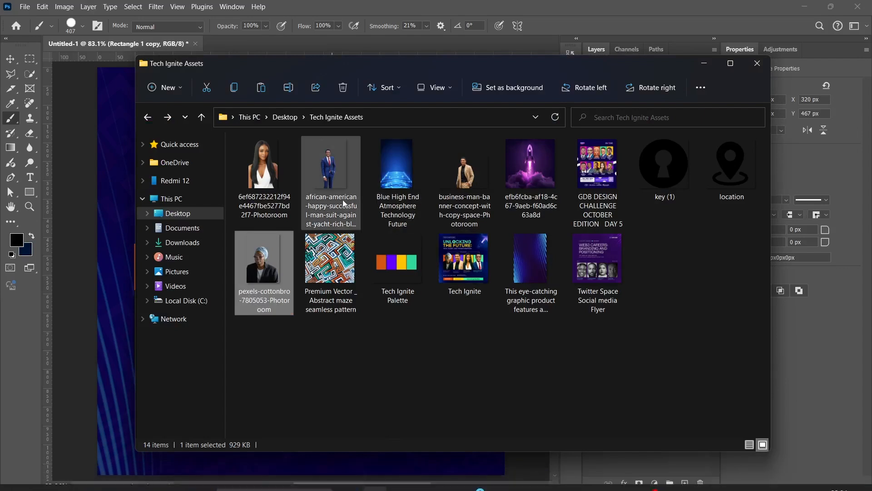
pyautogui.click(476, 174)
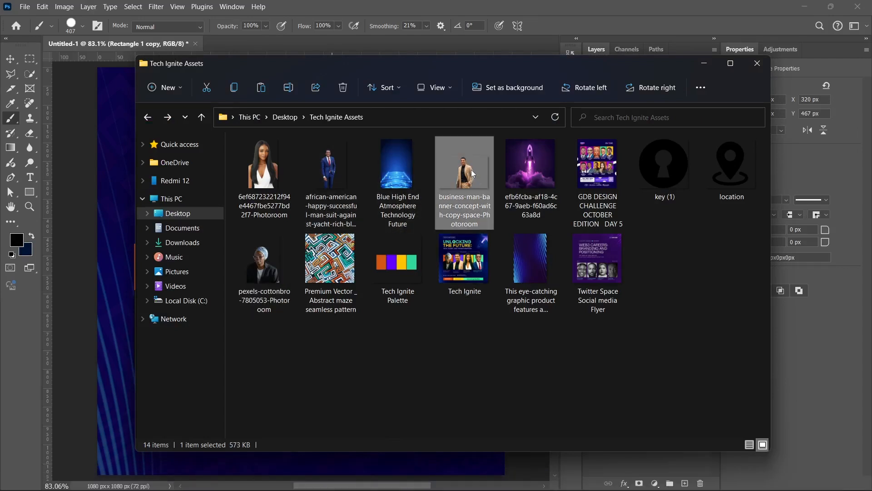
pyautogui.moveTo(472, 173); pyautogui.dragTo(143, 187)
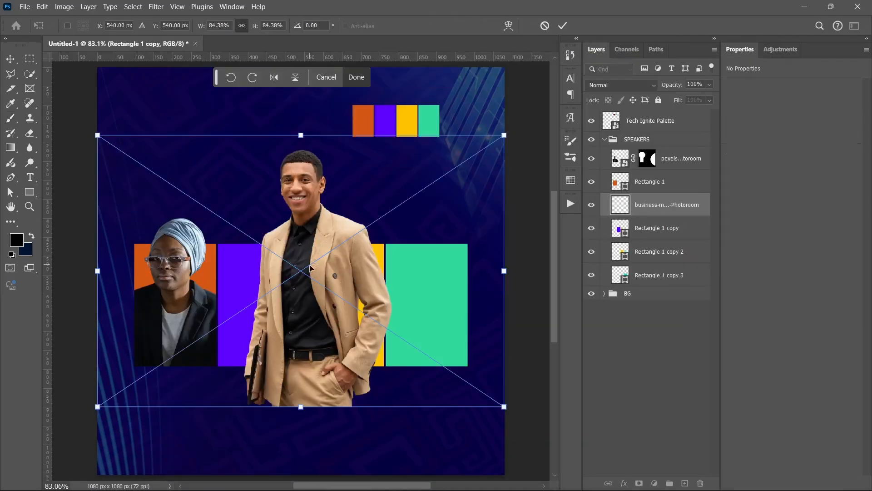
pyautogui.moveTo(309, 312); pyautogui.dragTo(267, 429)
pyautogui.moveTo(258, 252); pyautogui.dragTo(256, 222)
pyautogui.moveTo(269, 275); pyautogui.dragTo(266, 257)
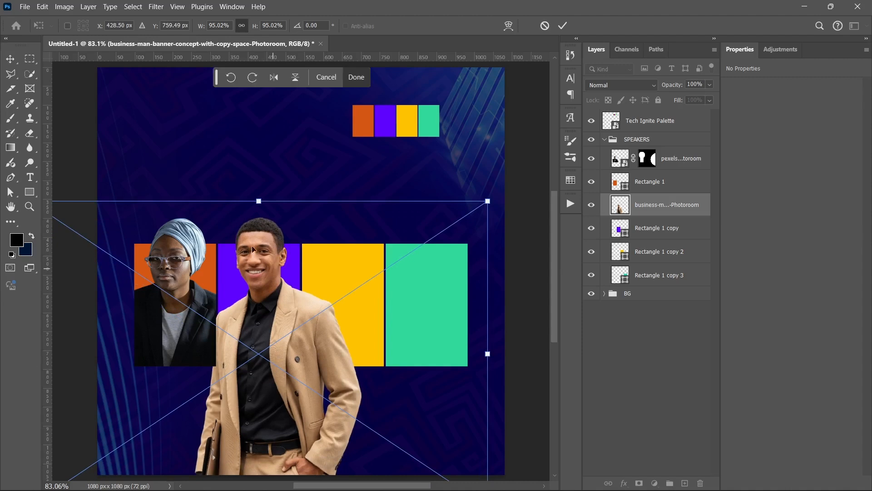
# - Nudge the man's image slightly up and left to X 242 px, Y 394 px, and commit the placement
pyautogui.press('Up')
pyautogui.press('Up')
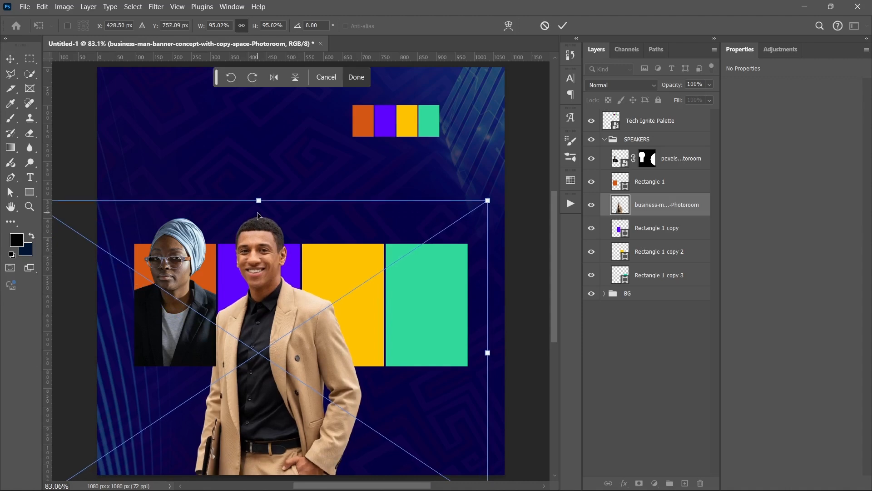
pyautogui.press('Left')
pyautogui.press('Left')
pyautogui.press('Left')
pyautogui.press('Left')
pyautogui.press('Left')
pyautogui.press('Left')
pyautogui.press('Left')
pyautogui.press('Left')
pyautogui.press('Left')
pyautogui.press('Left')
pyautogui.press('Left')
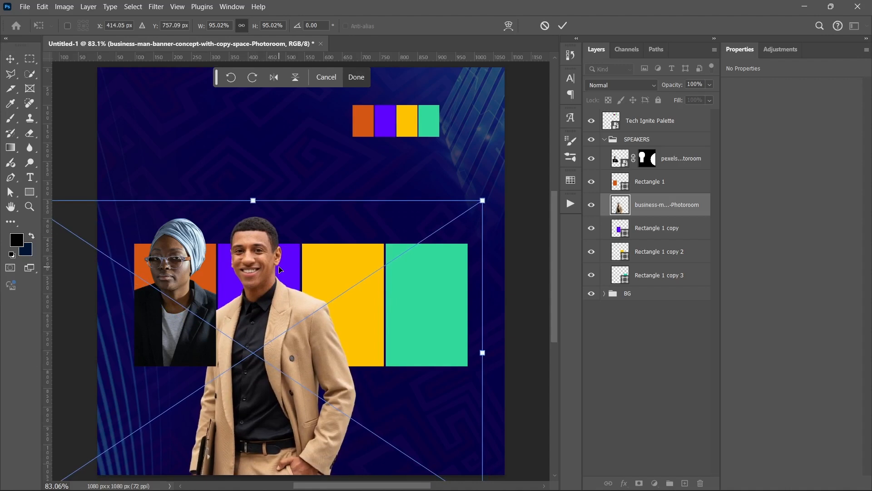
pyautogui.press('Left')
pyautogui.press('Left')
pyautogui.press('Return')
# - Add a layer mask to the man's image from the outline of Rectangle 1 copy
pyautogui.press('b')
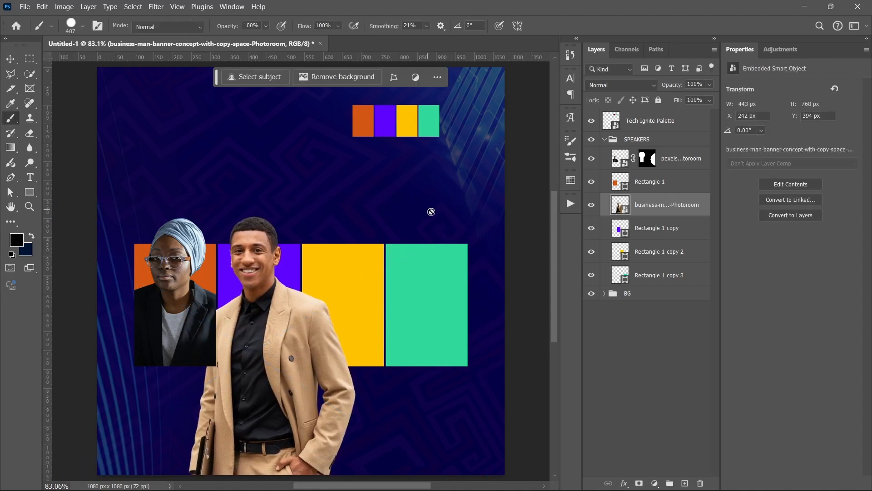
pyautogui.keyDown('ctrl'); pyautogui.click(619, 228); pyautogui.keyUp('ctrl')
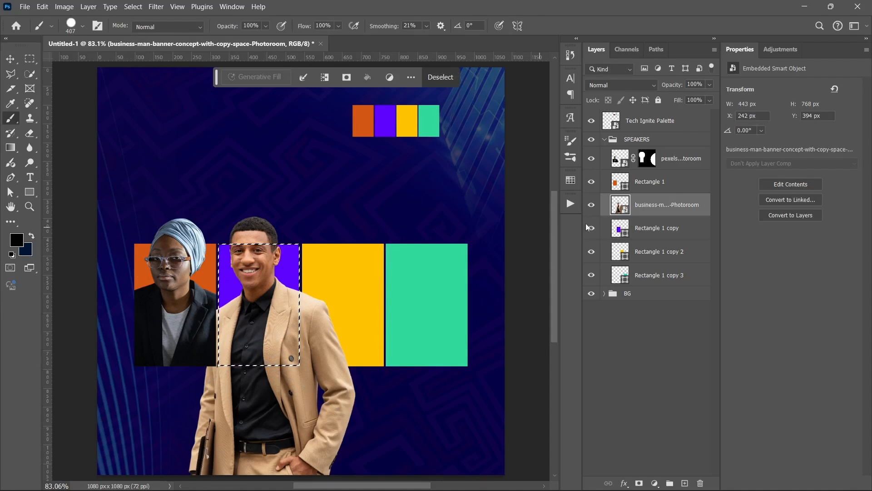
pyautogui.click(638, 483)
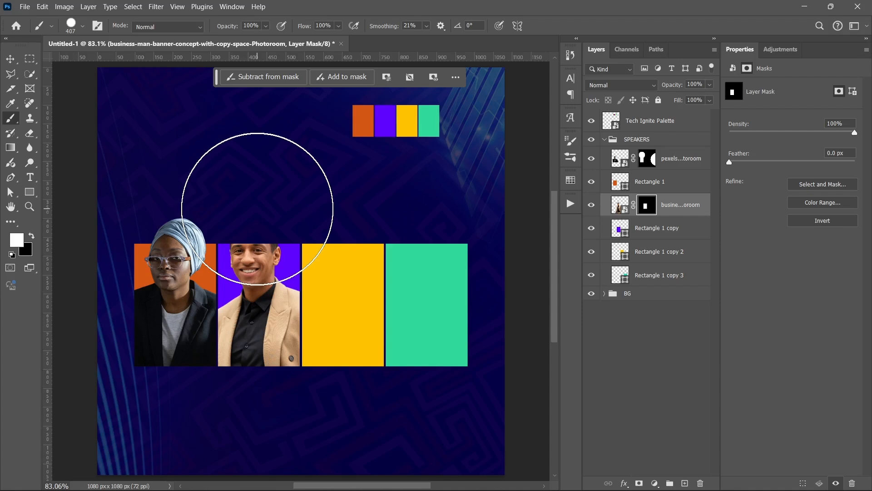
# - Reveal the man's head above the purple frame by painting white on his layer mask with the 407 px brush
pyautogui.click(257, 209)
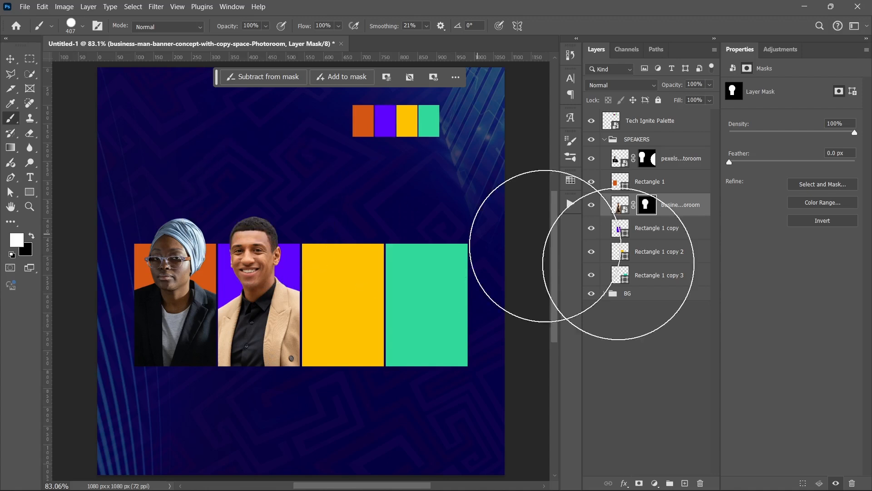
# - Place the 6ef687232212f94e4467fbe5277bd2f7-Photoroom image above Rectangle 1 copy 2, scaled to 48.19% with the woman's head over the yellow frame
pyautogui.click(617, 259)
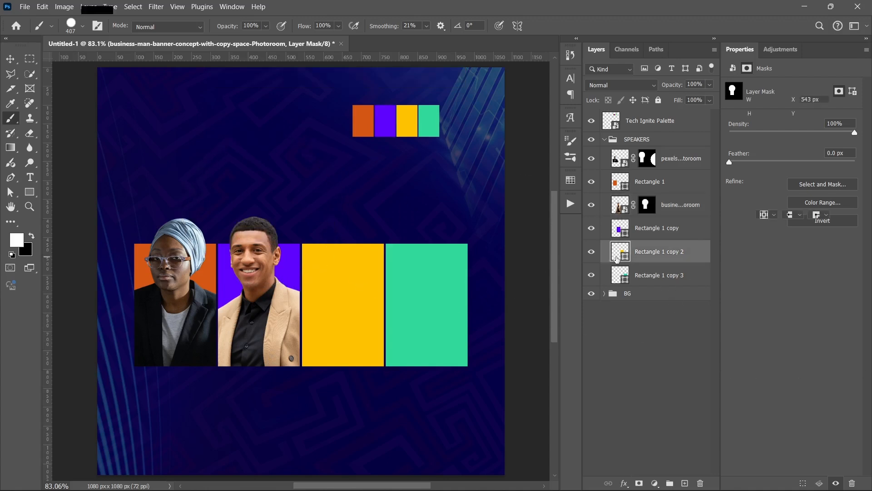
pyautogui.moveTo(441, 487)
pyautogui.click(375, 478)
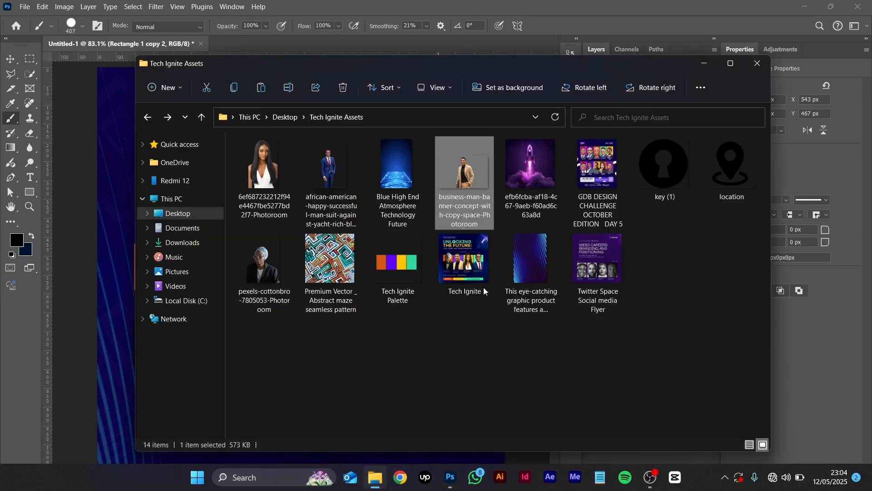
pyautogui.moveTo(264, 178); pyautogui.dragTo(363, 255)
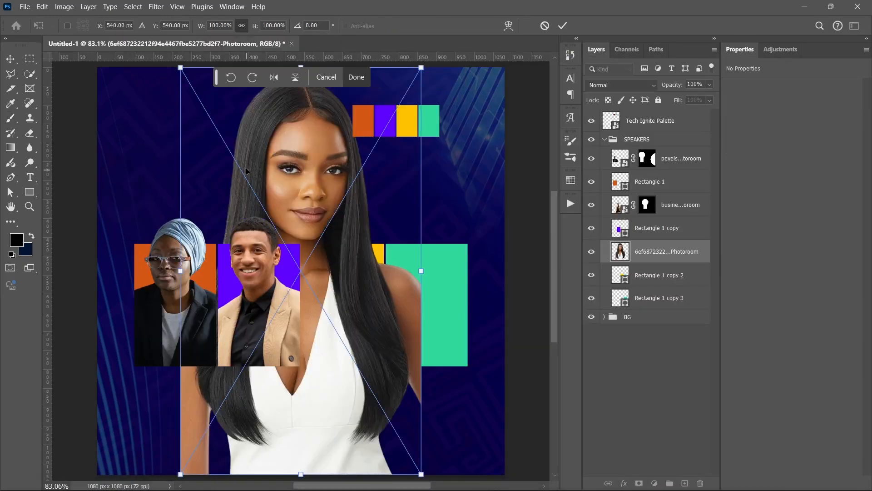
pyautogui.moveTo(231, 167); pyautogui.dragTo(351, 269)
pyautogui.moveTo(402, 317); pyautogui.dragTo(400, 321)
pyautogui.moveTo(346, 316)
pyautogui.mouseDown()
pyautogui.moveTo(352, 327)
pyautogui.moveTo(351, 318)
pyautogui.moveTo(359, 318)
pyautogui.mouseUp()
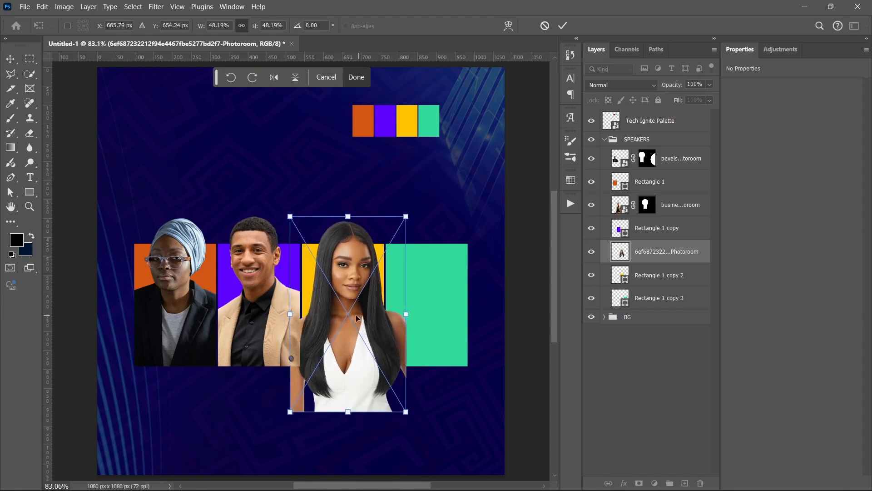
# - Nudge the long-haired woman's image slightly left and up to X 502 px, Y 401 px, and commit the placement
pyautogui.press('Left')
pyautogui.press('Left')
pyautogui.press('Left')
pyautogui.press('Left')
pyautogui.press('Left')
pyautogui.press('Left')
pyautogui.press('Left')
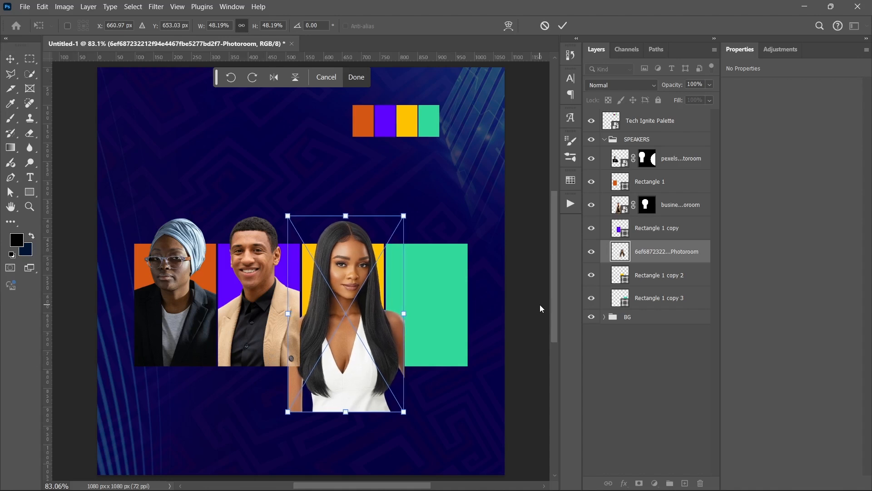
pyautogui.press('Up')
pyautogui.press('Left')
pyautogui.press('Up')
pyautogui.press('Up')
pyautogui.press('Up')
pyautogui.press('Up')
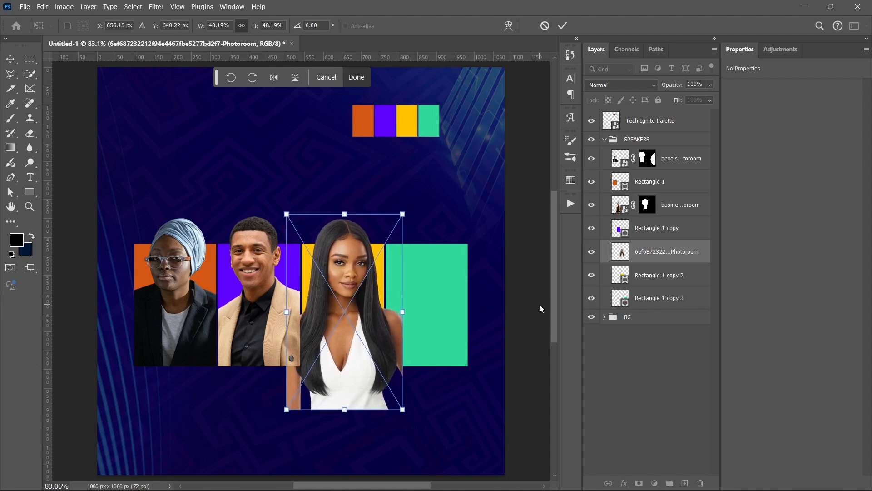
pyautogui.press('Return')
pyautogui.moveTo(664, 477)
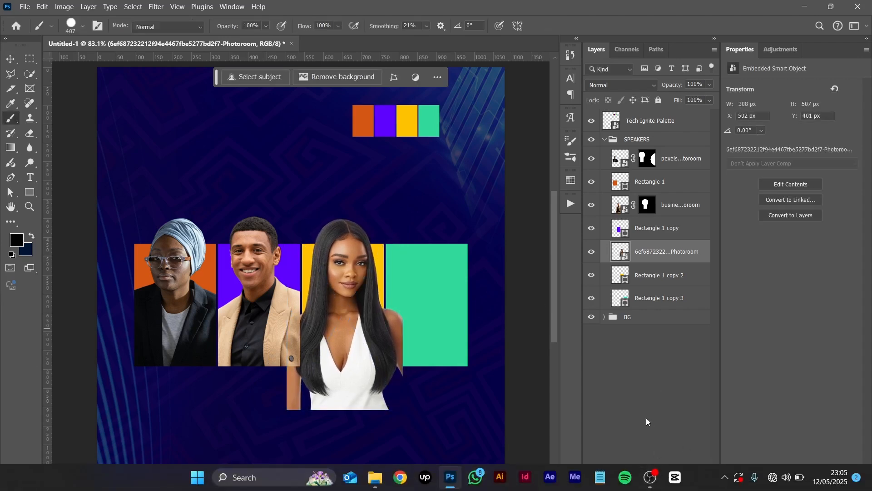
pyautogui.click(639, 483)
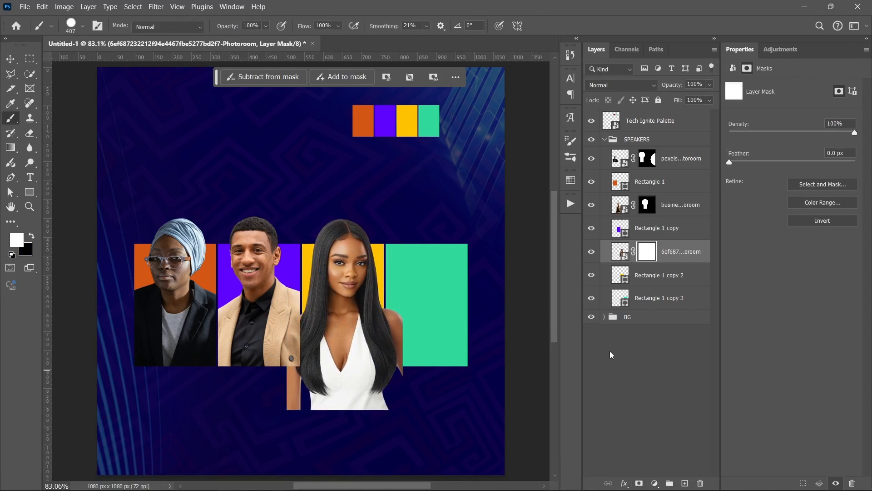
pyautogui.hotkey('ctrl', 'z')
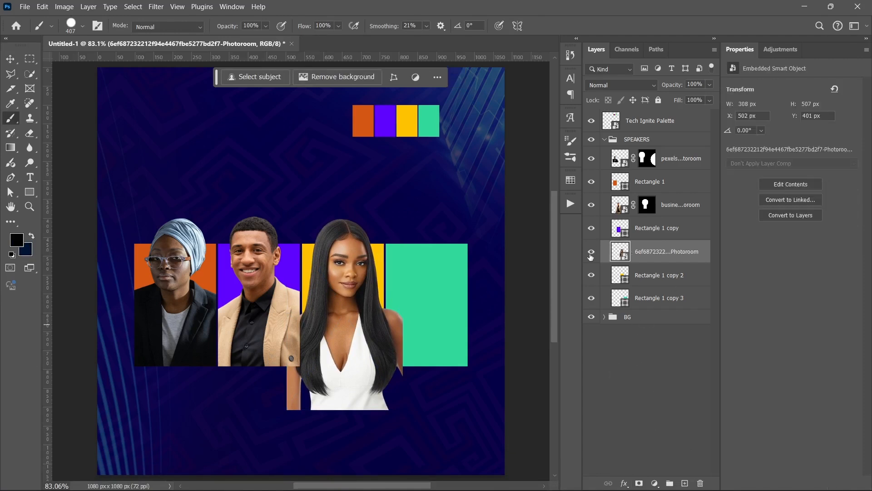
pyautogui.click(591, 252)
pyautogui.click(591, 255)
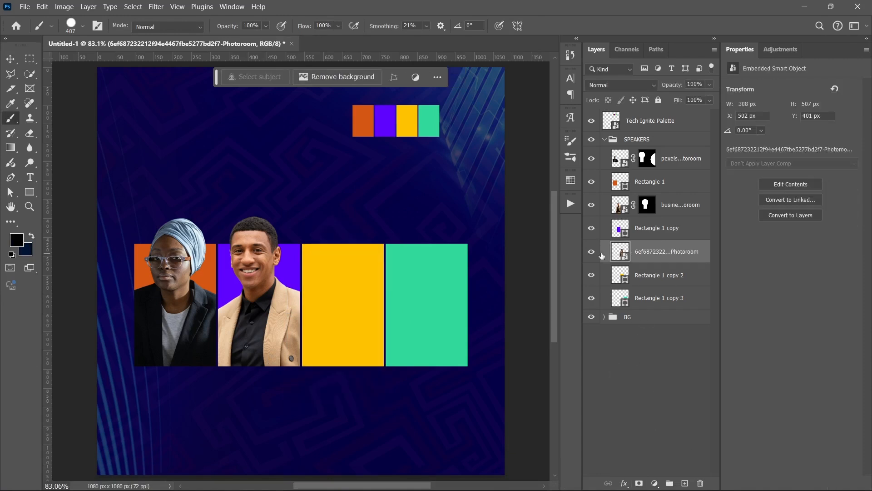
pyautogui.click(640, 483)
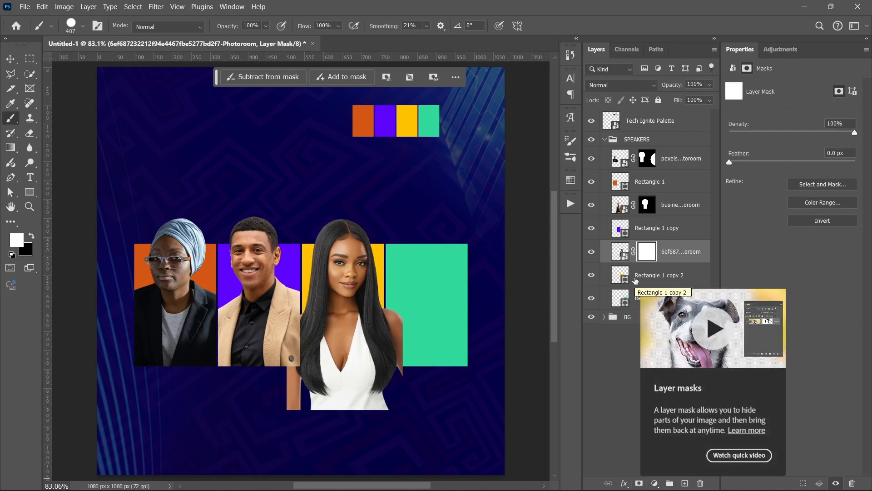
pyautogui.hotkey('ctrl', 'z')
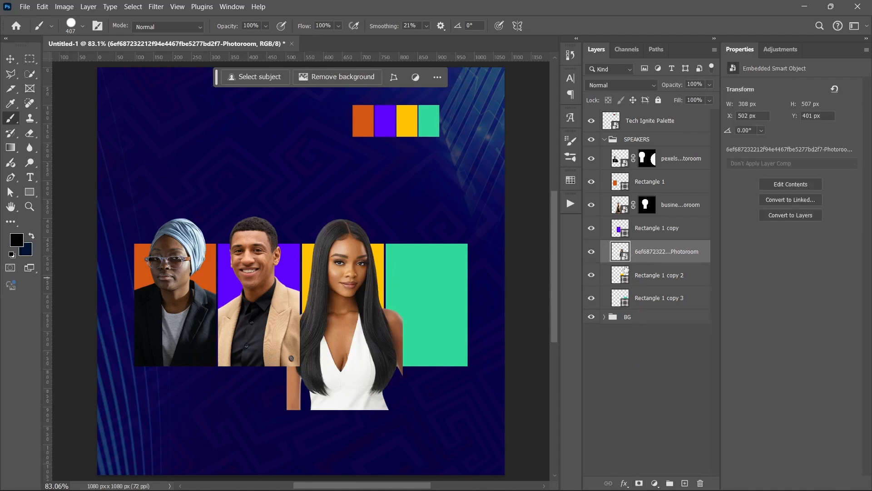
# - Mask the long-haired woman's image with the outline of Rectangle 1 copy 2 and paint white on the mask to reveal her head
pyautogui.keyDown('ctrl'); pyautogui.click(625, 274); pyautogui.keyUp('ctrl')
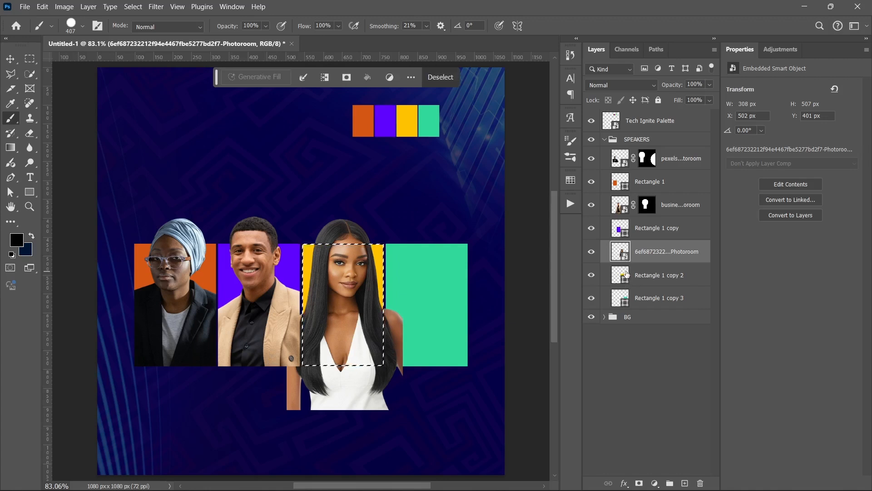
pyautogui.click(639, 482)
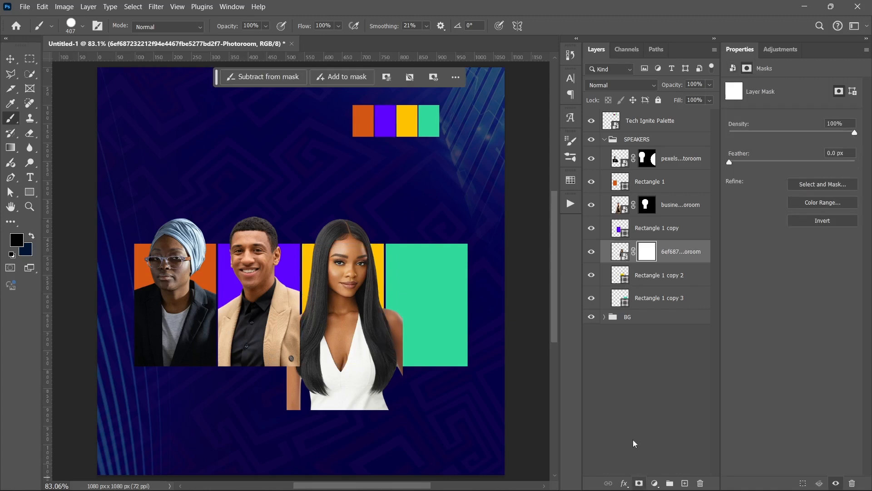
pyautogui.click(345, 223)
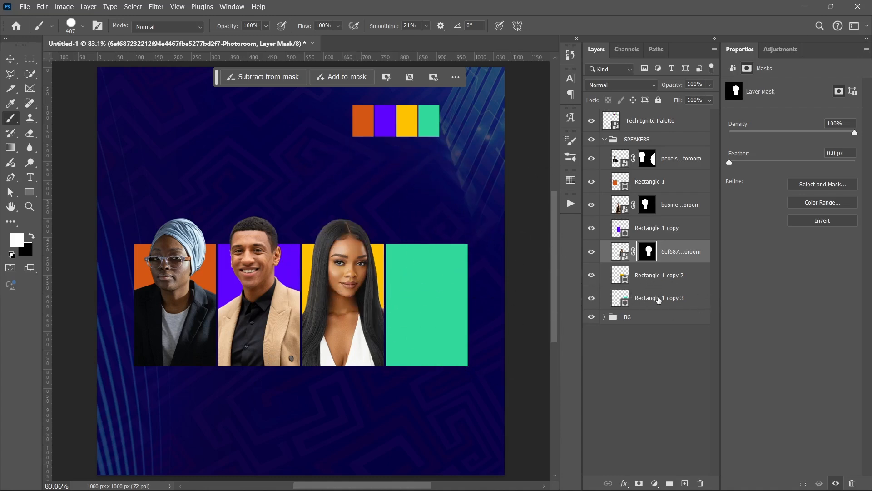
# - Place the african-american-happy-successful-man-suit image above Rectangle 1 copy 3, scaled to 66.19% with the man's head over the green frame
pyautogui.click(659, 300)
pyautogui.click(375, 479)
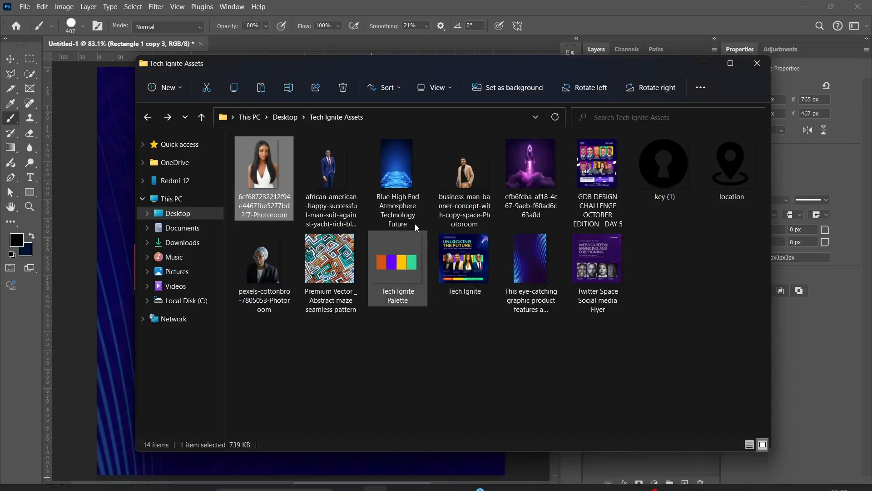
pyautogui.click(332, 182)
pyautogui.moveTo(331, 178); pyautogui.dragTo(256, 221)
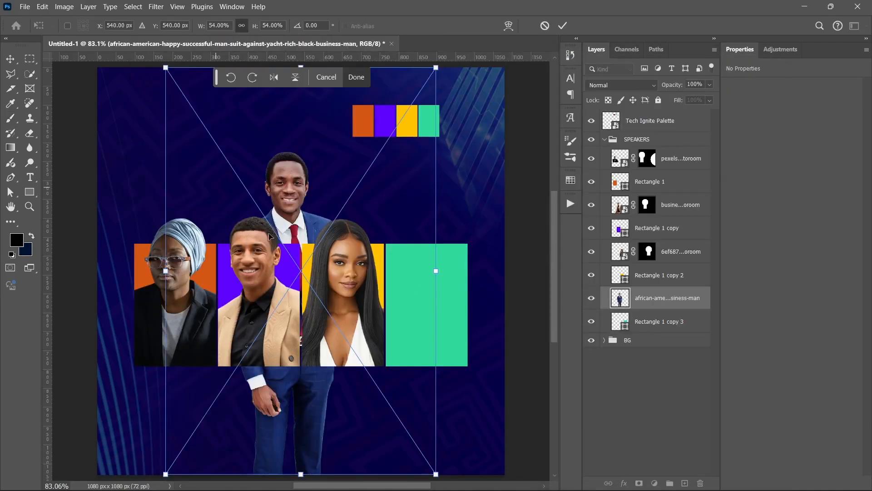
pyautogui.moveTo(436, 271); pyautogui.dragTo(482, 375)
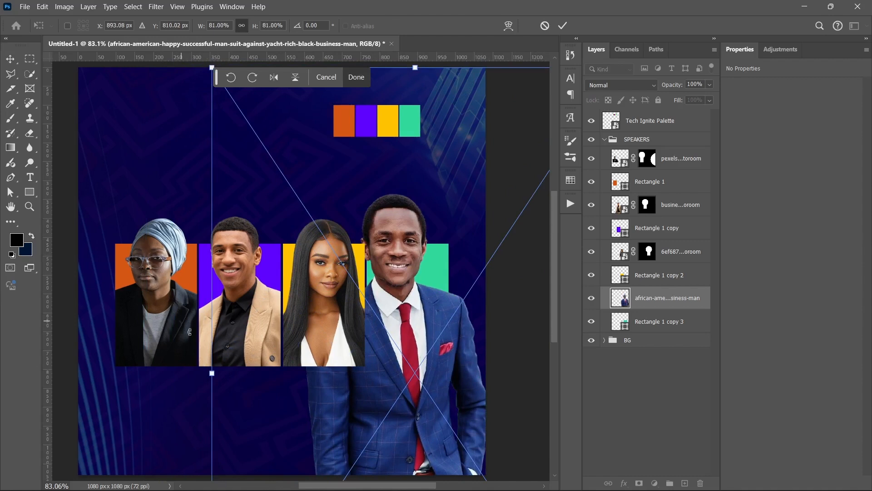
pyautogui.moveTo(206, 389); pyautogui.dragTo(261, 383)
pyautogui.moveTo(395, 341)
pyautogui.mouseDown()
pyautogui.moveTo(376, 342)
pyautogui.moveTo(401, 325)
pyautogui.mouseUp()
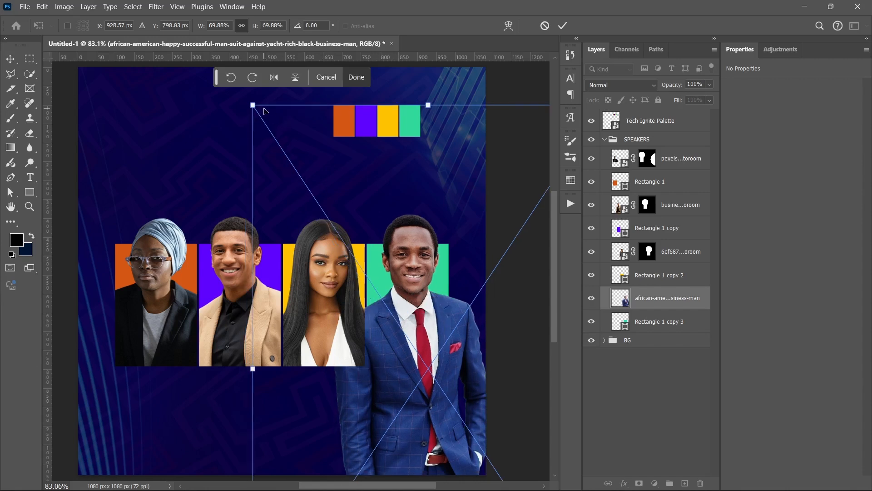
pyautogui.moveTo(253, 106); pyautogui.dragTo(271, 134)
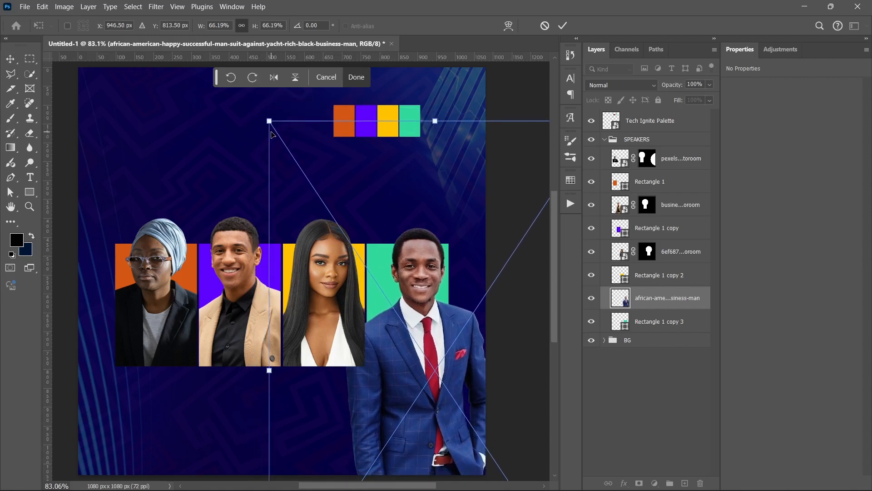
# - Nudge the suited man's image up and left to X 685 px, Y 399 px at 66.23% scale, and commit the placement
pyautogui.hotkey('shift', 'Up')
pyautogui.hotkey('shift', 'Up')
pyautogui.hotkey('shift', 'Left')
pyautogui.hotkey('shift', 'Left')
pyautogui.hotkey('shift', 'Left')
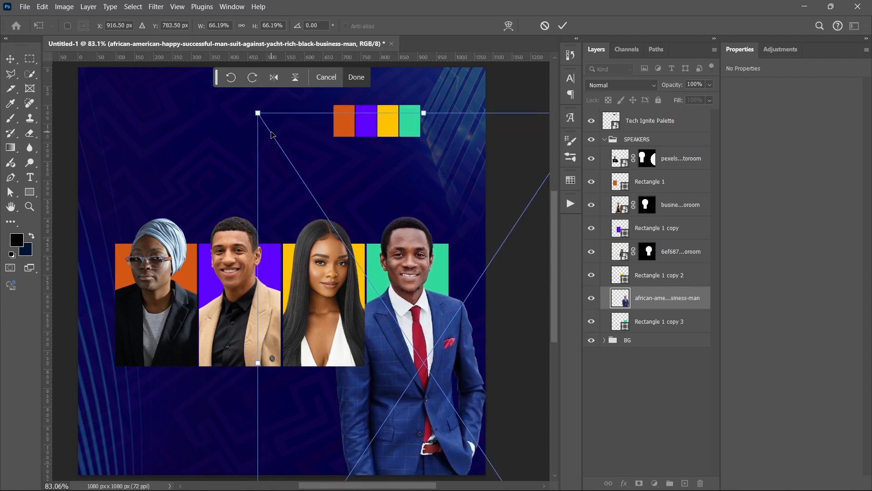
pyautogui.press('Down')
pyautogui.press('Down')
pyautogui.press('Down')
pyautogui.press('Down')
pyautogui.press('Right')
pyautogui.press('Right')
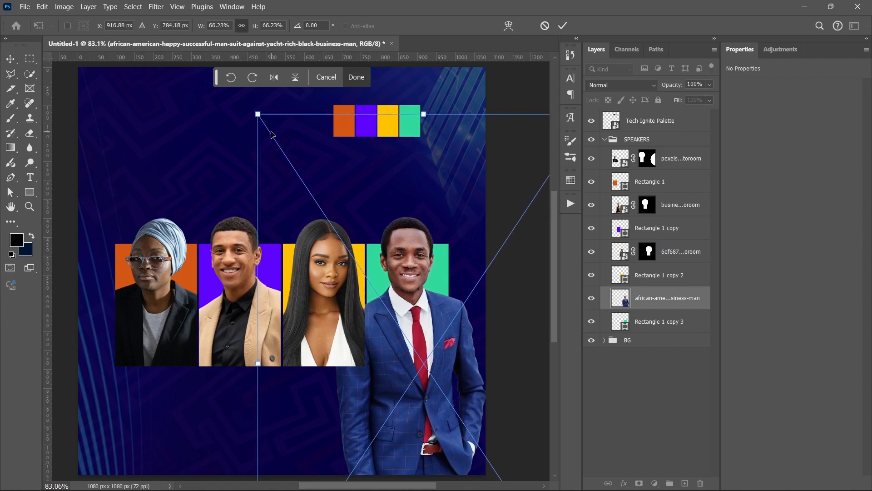
pyautogui.press('Right')
pyautogui.press('Right')
pyautogui.press('Right')
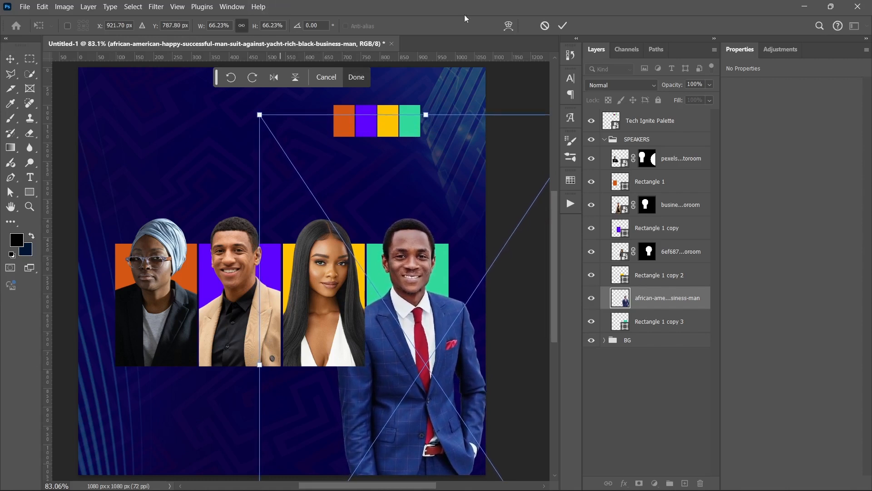
pyautogui.click(562, 26)
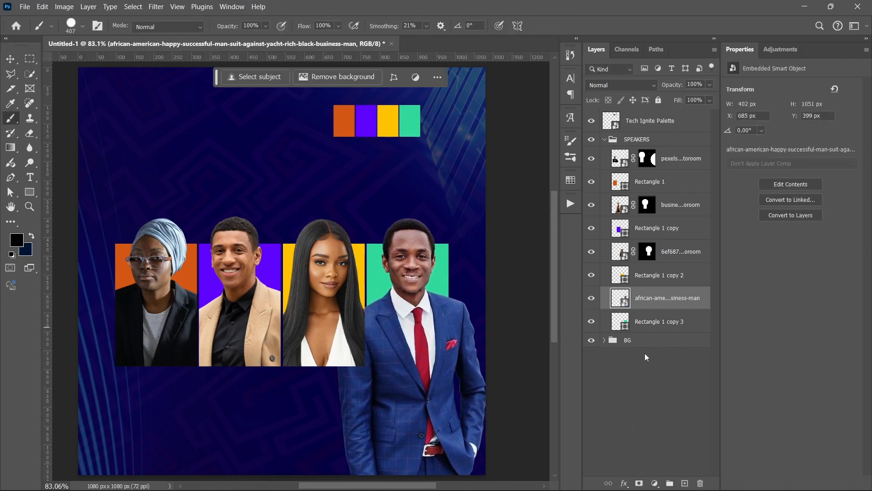
# - Mask the suited man's image with the outline of Rectangle 1 copy 3, paint white to reveal his head, and deselect the layer
pyautogui.keyDown('ctrl'); pyautogui.click(626, 323); pyautogui.keyUp('ctrl')
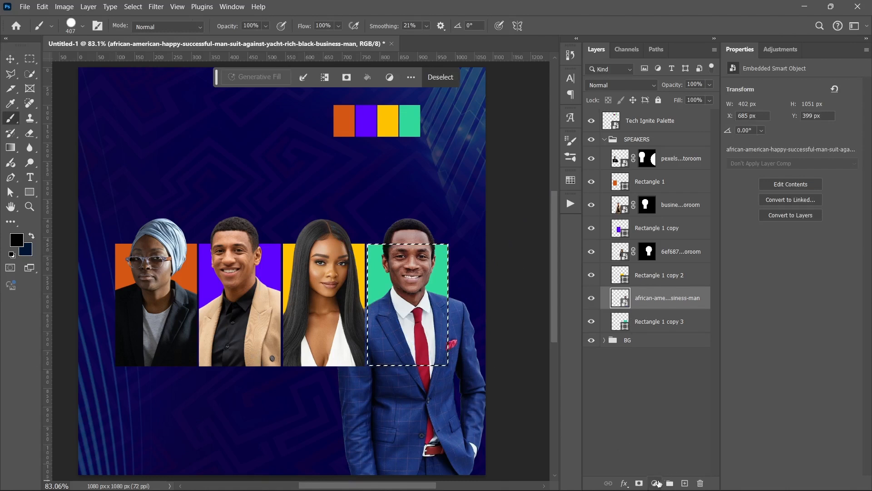
pyautogui.click(639, 483)
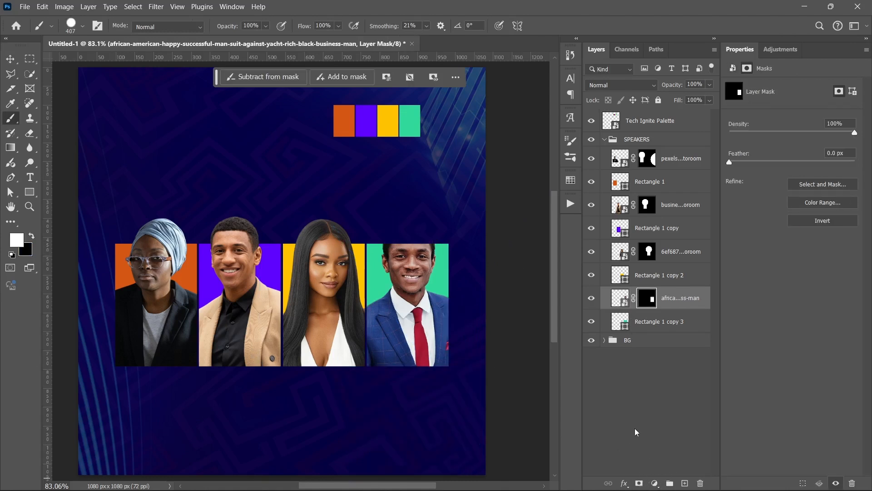
pyautogui.moveTo(413, 210); pyautogui.dragTo(415, 214)
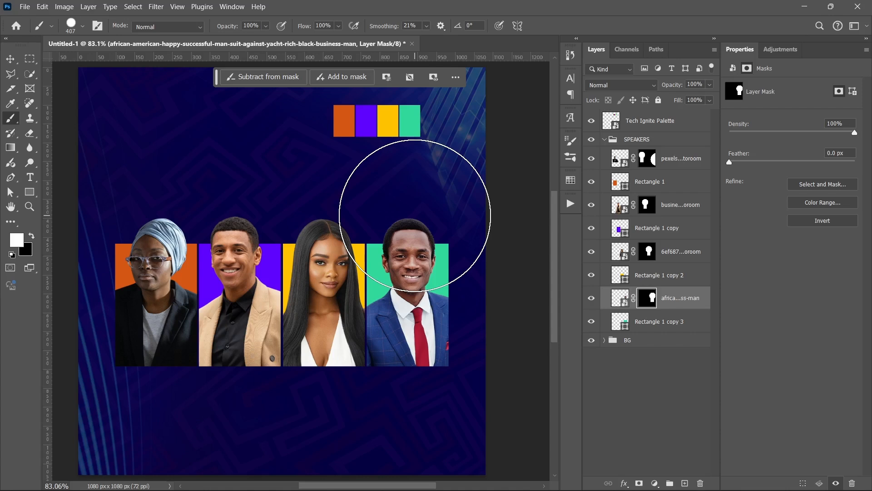
pyautogui.click(647, 369)
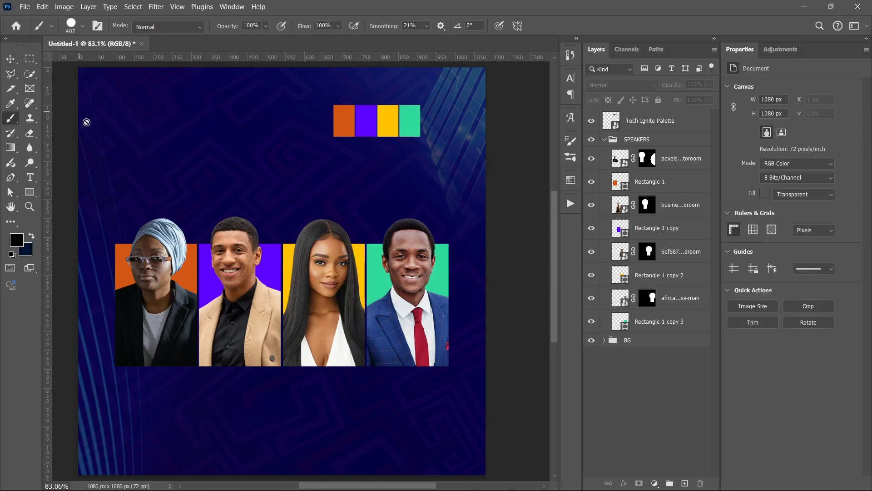
# - Draw a white rectangle of about 685 x 238 px across the speakers' heads, above all other layers
pyautogui.press('v')
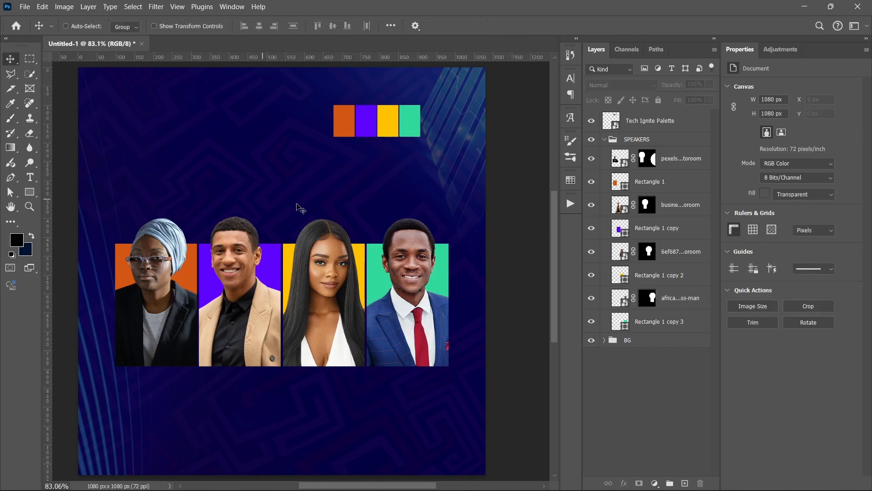
pyautogui.click(663, 327)
pyautogui.click(68, 203)
pyautogui.click(30, 192)
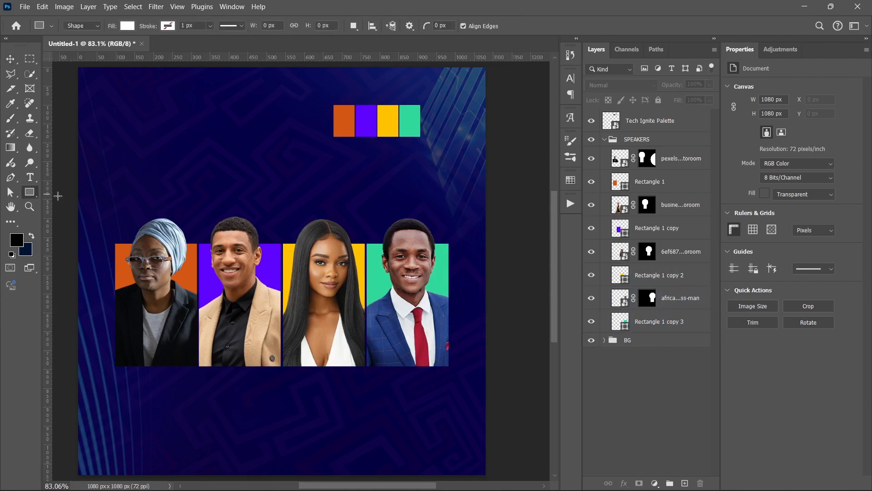
pyautogui.moveTo(154, 201); pyautogui.dragTo(412, 288)
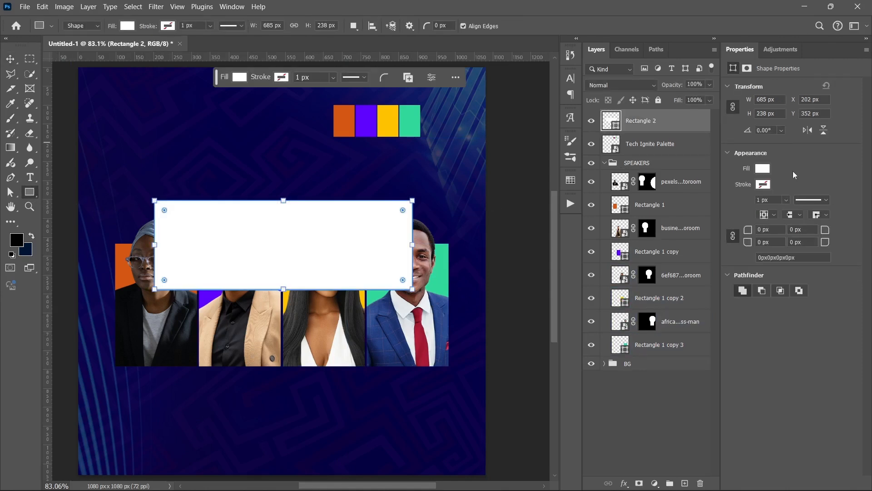
# - Give Rectangle 2 no fill and a 2 px white stroke, and move it beneath Rectangle 1 copy 3 in the SPEAKERS group
pyautogui.click(763, 169)
pyautogui.click(721, 192)
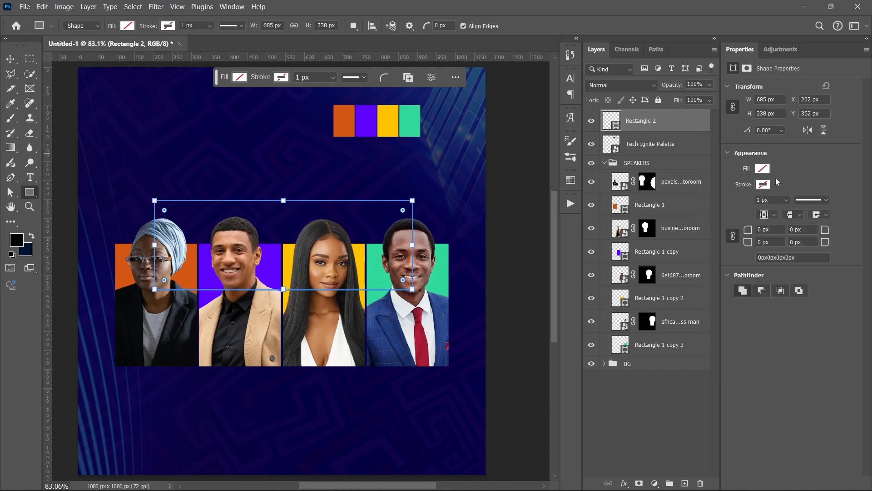
pyautogui.click(763, 184)
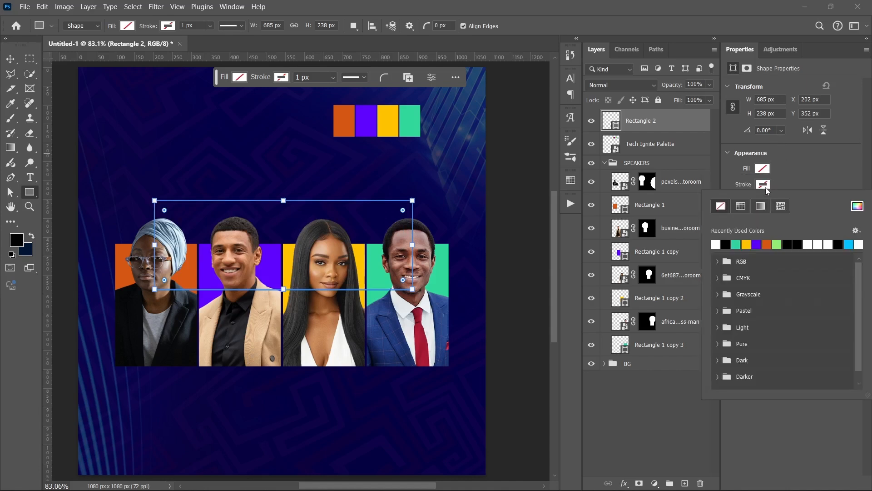
pyautogui.click(717, 244)
pyautogui.click(789, 162)
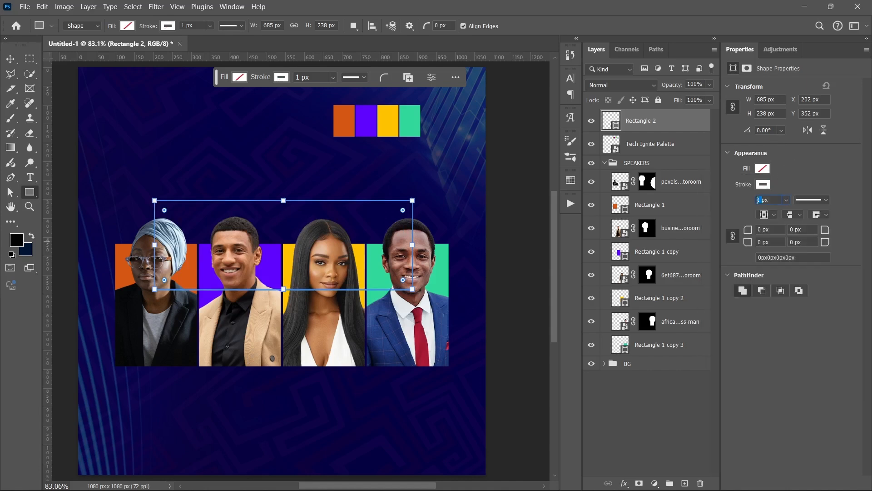
pyautogui.click(631, 421)
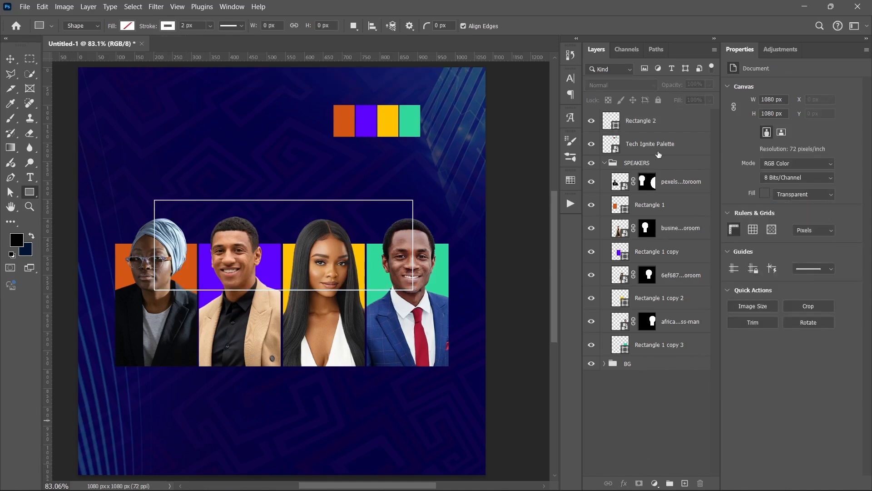
pyautogui.moveTo(666, 120); pyautogui.dragTo(666, 356)
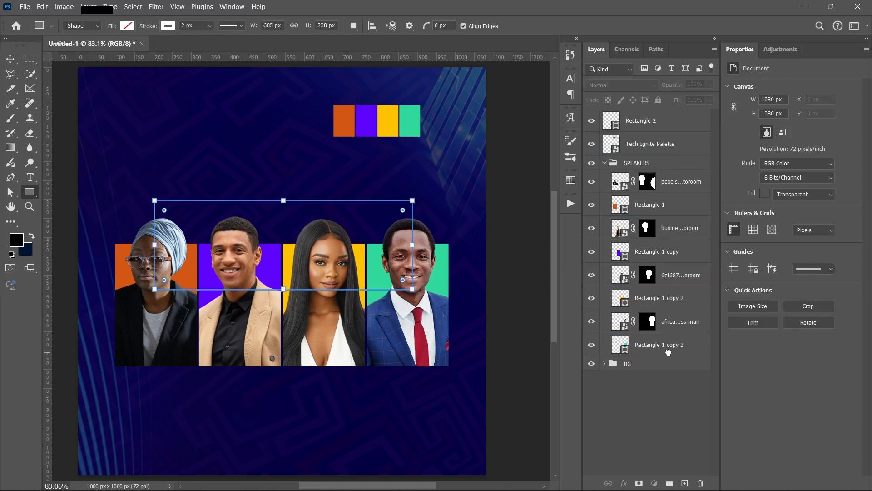
pyautogui.click(665, 415)
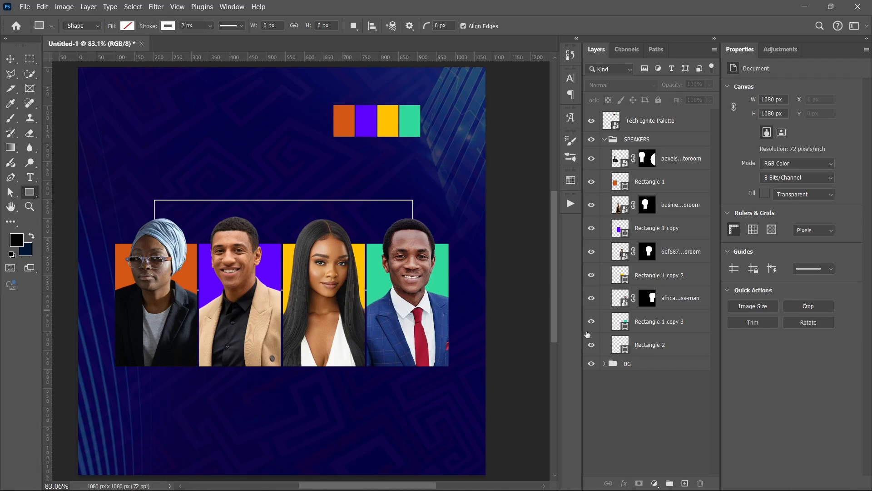
# - Add the text SPEAKERS in white Galano Grotesque Alt at 60 pt above the outlined rectangle, and set its weight to Regular
pyautogui.click(30, 176)
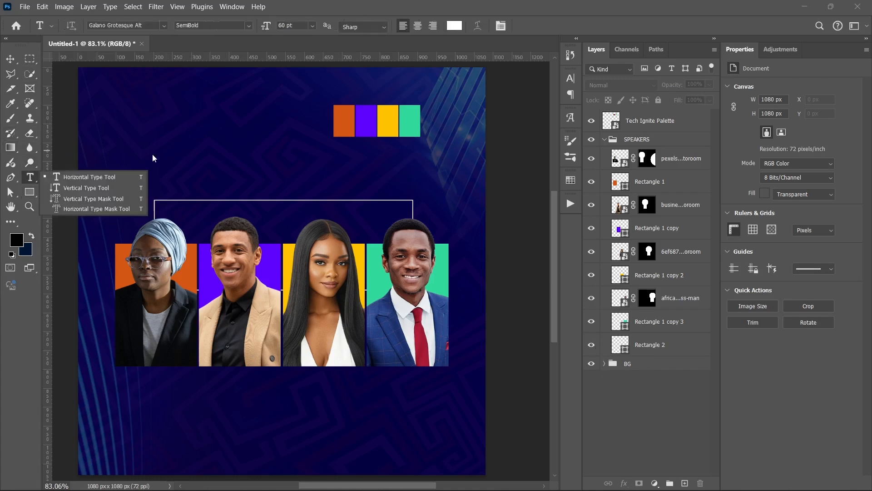
pyautogui.click(207, 164)
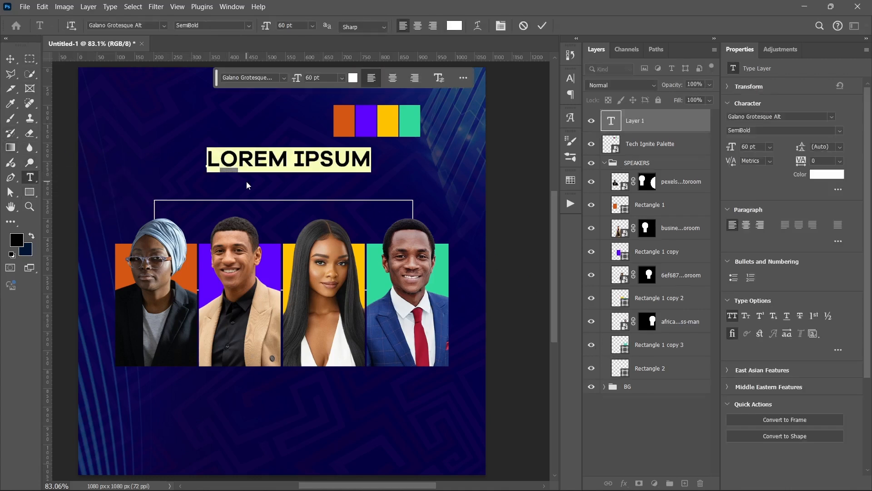
pyautogui.write('SP')
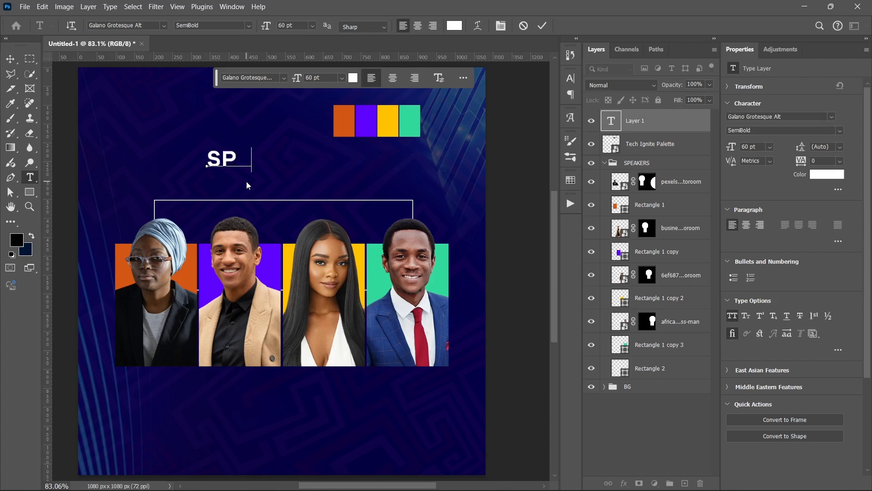
pyautogui.write('EAKERS')
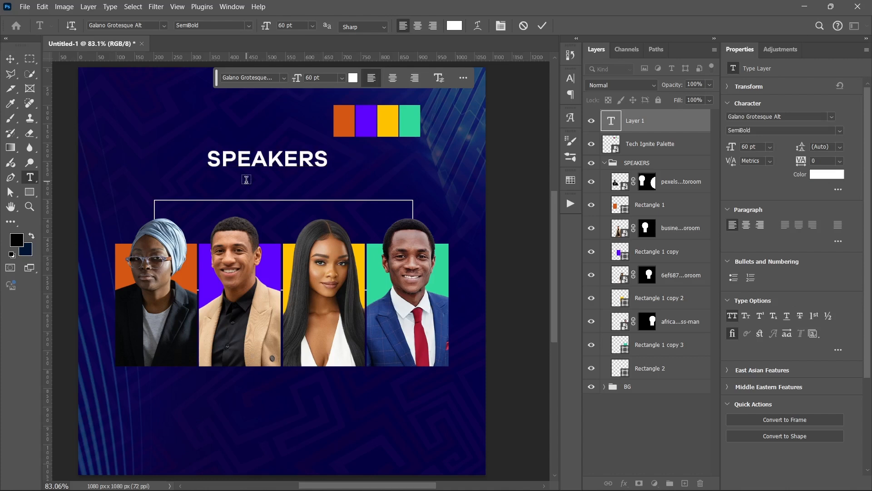
pyautogui.hotkey('ctrl', 'Return')
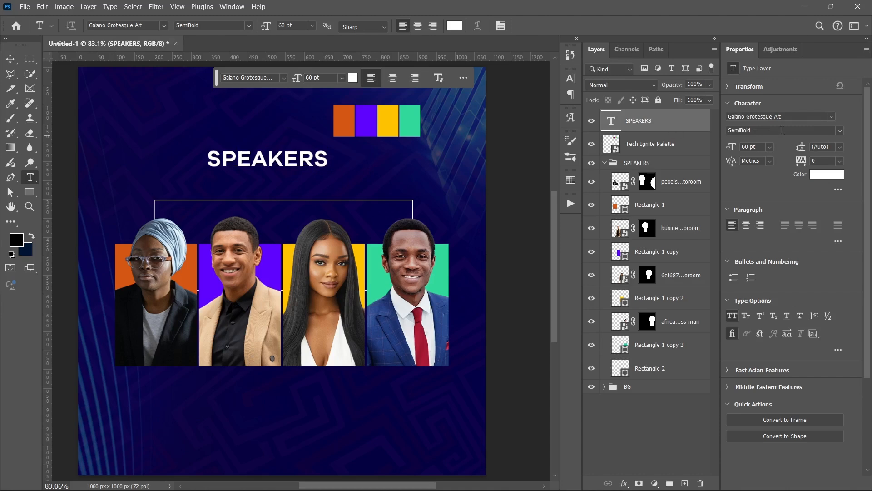
pyautogui.click(840, 131)
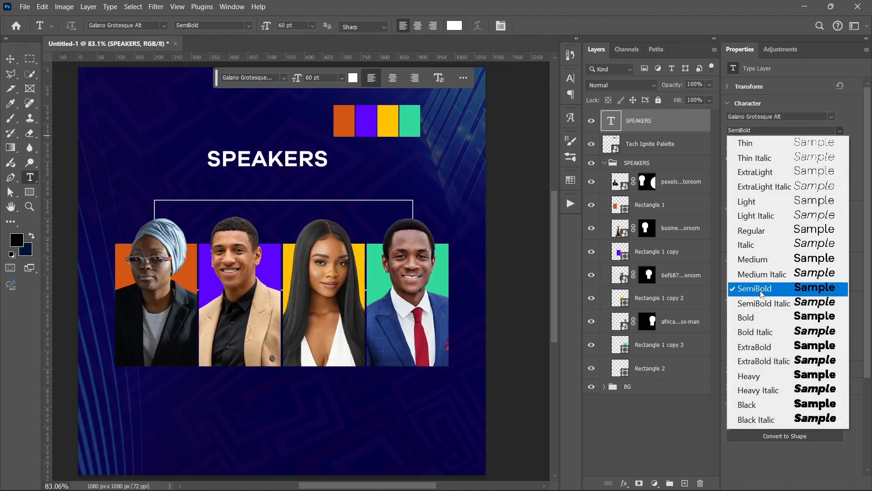
pyautogui.click(754, 230)
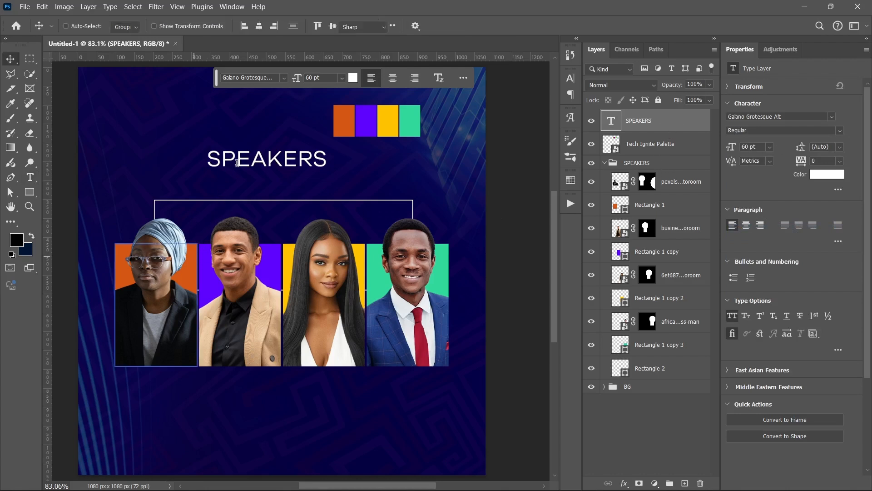
# - Scale the SPEAKERS text to 43.11%, place it on the rectangle's top line at Y 352 px, and centre it horizontally on the canvas
pyautogui.press('v')
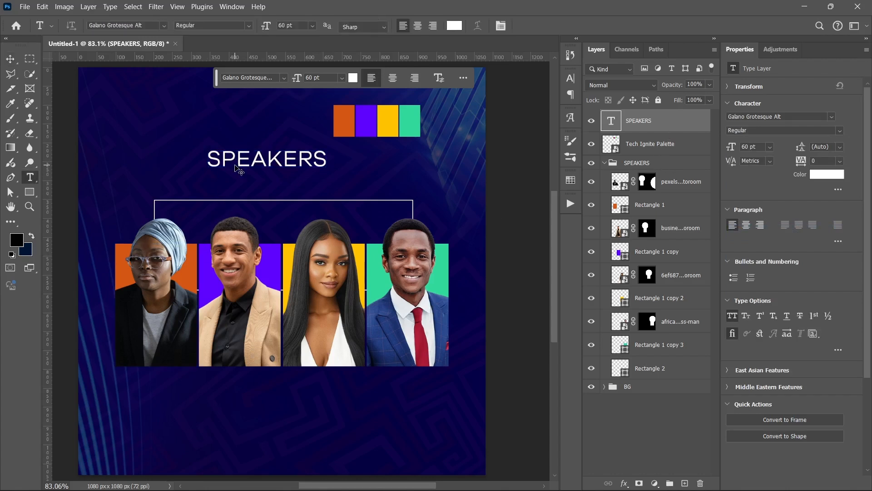
pyautogui.hotkey('ctrl', 't')
pyautogui.moveTo(198, 161); pyautogui.dragTo(204, 186)
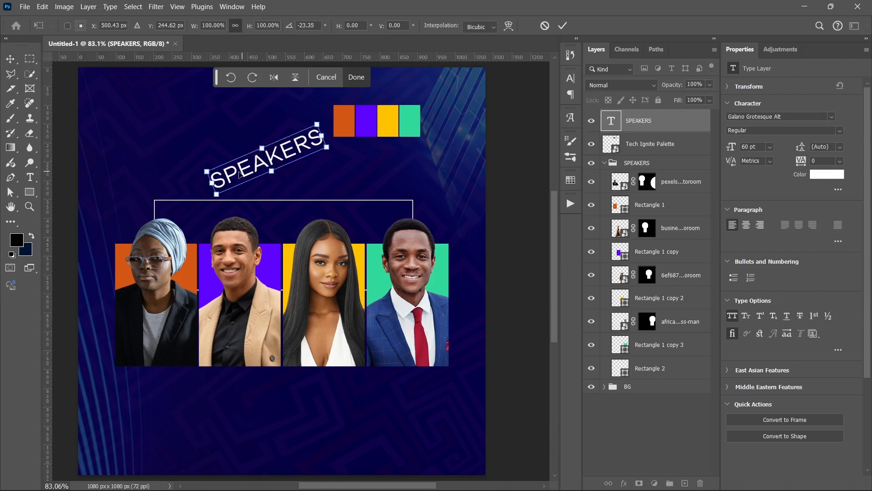
pyautogui.hotkey('ctrl', 'z')
pyautogui.moveTo(203, 145); pyautogui.dragTo(268, 228)
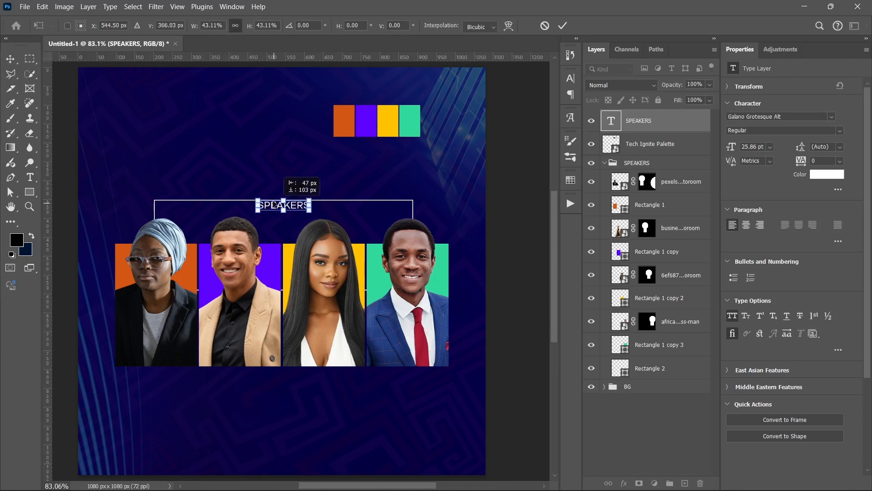
pyautogui.click(367, 83)
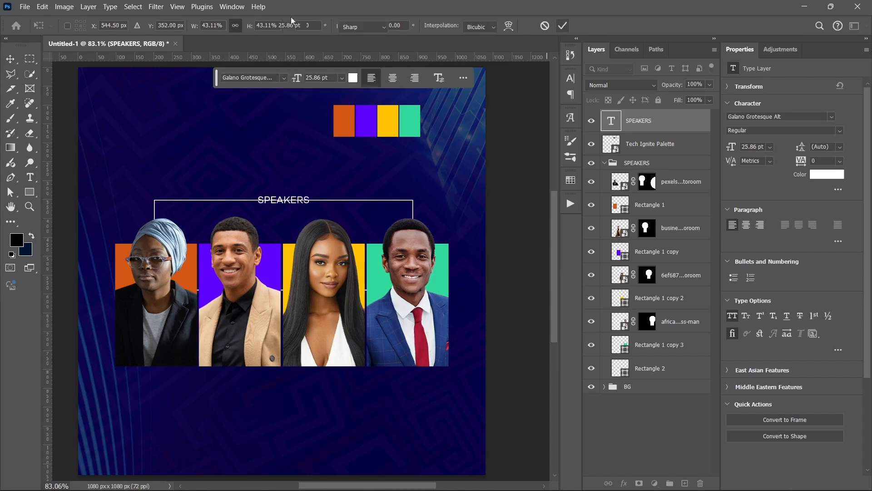
pyautogui.press('v')
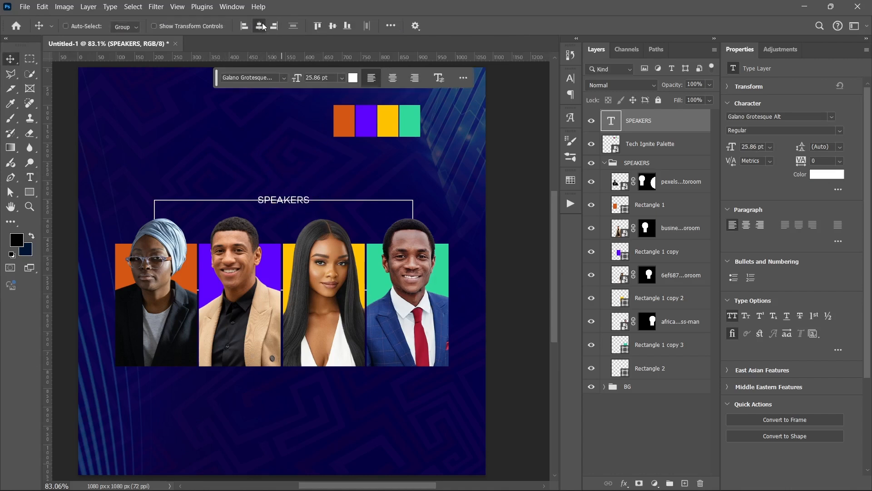
pyautogui.click(261, 26)
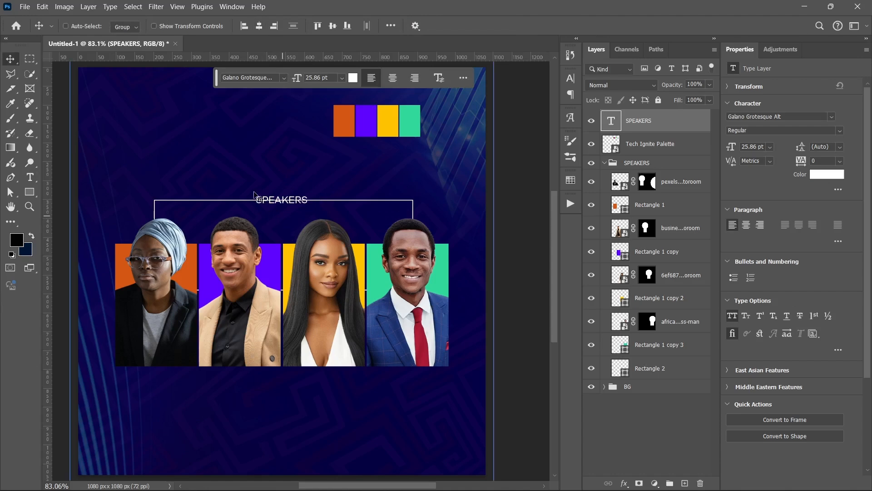
# - Mask out the part of Rectangle 2's top line behind the SPEAKERS text, using a rectangular selection slightly larger than the word and an inverted layer mask
pyautogui.scroll(6, 258, 191)
pyautogui.moveTo(372, 241); pyautogui.dragTo(326, 233)
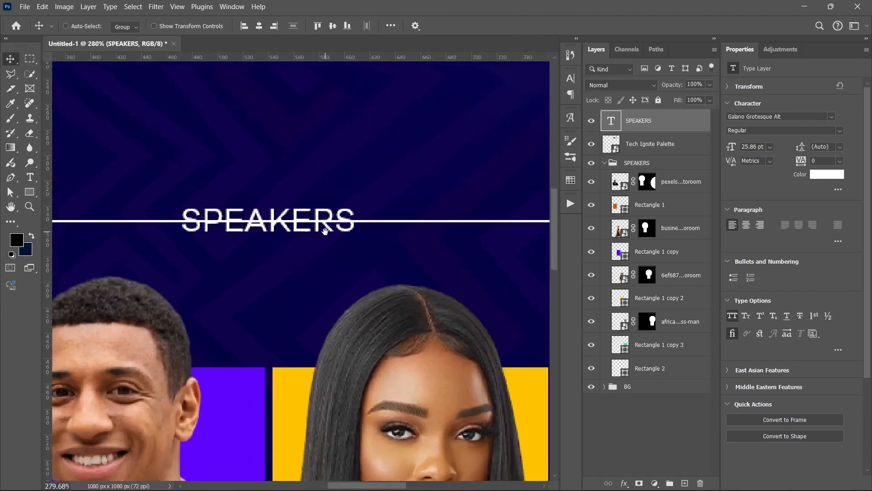
pyautogui.click(30, 59)
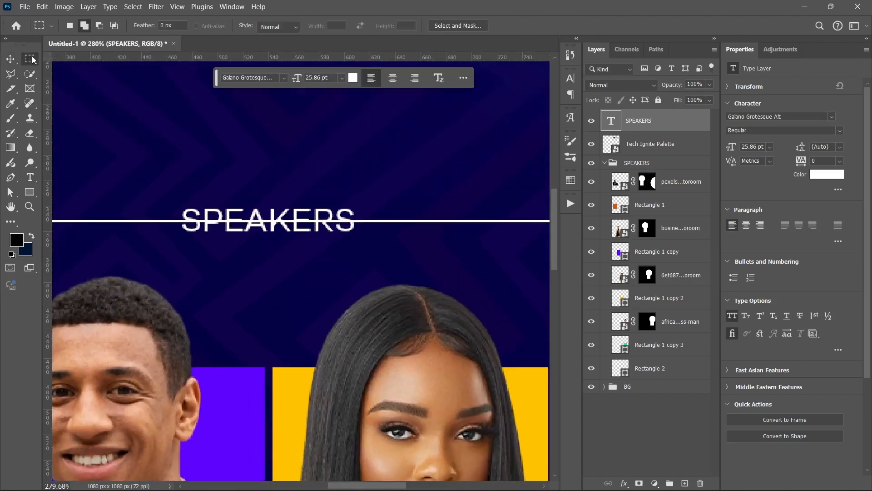
pyautogui.moveTo(170, 195); pyautogui.dragTo(368, 245)
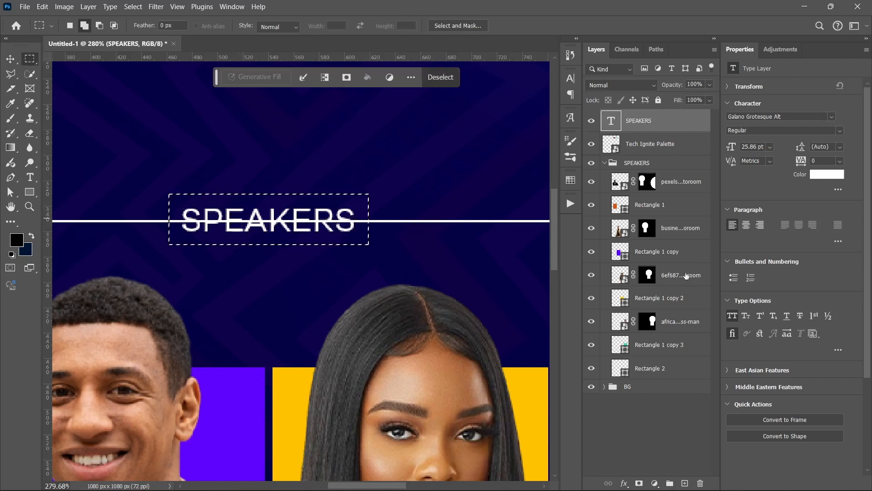
pyautogui.click(668, 369)
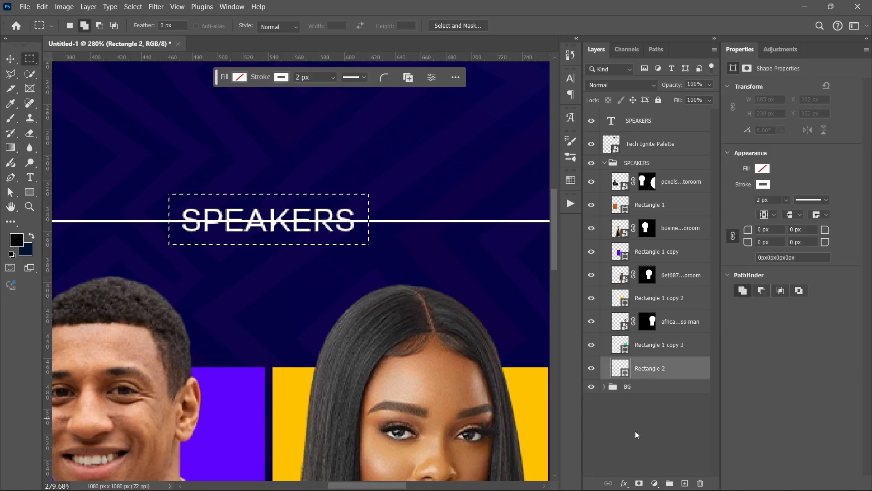
pyautogui.click(639, 483)
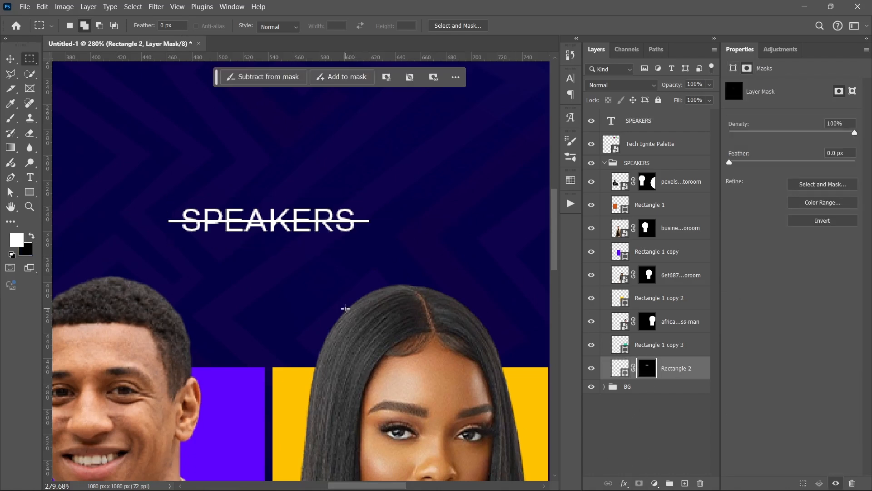
pyautogui.hotkey('ctrl', 'i')
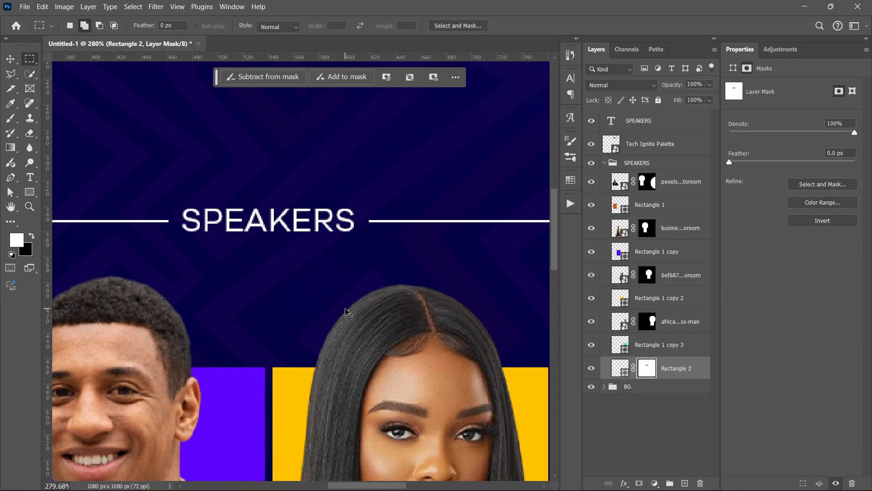
pyautogui.hotkey('ctrl', '0')
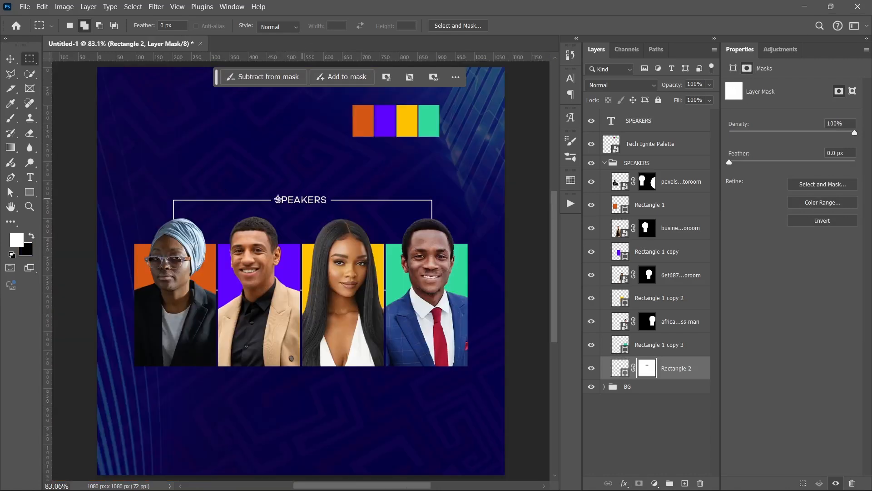
# - Move the SPEAKERS text layer directly above Rectangle 2 in the SPEAKERS group, and nudge both down about 20 px
pyautogui.press('v')
pyautogui.moveTo(641, 120); pyautogui.dragTo(669, 348)
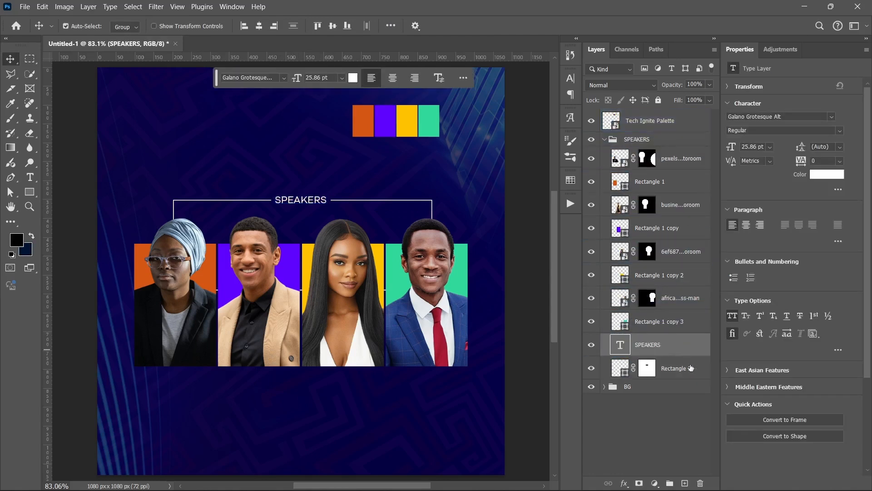
pyautogui.keyDown('ctrl'); pyautogui.click(704, 368); pyautogui.keyUp('ctrl')
pyautogui.hotkey('shift', 'Down')
pyautogui.hotkey('shift', 'Down')
pyautogui.hotkey('shift', 'Down')
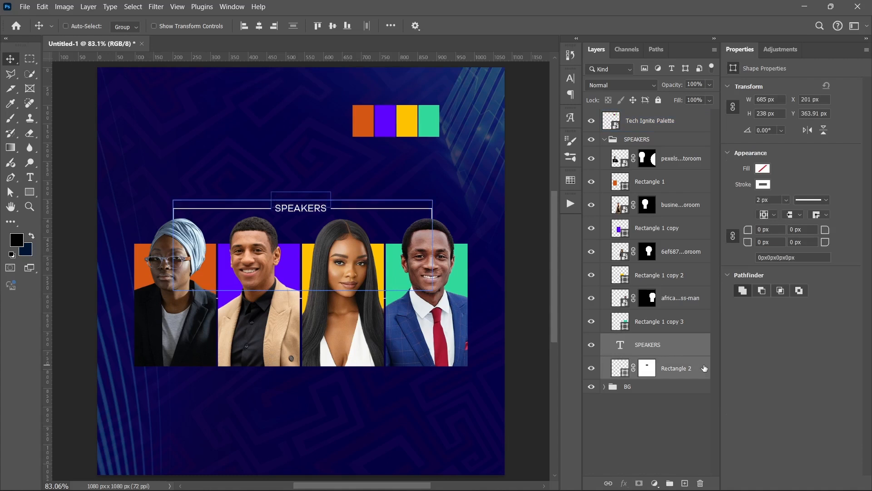
pyautogui.hotkey('shift', 'Up')
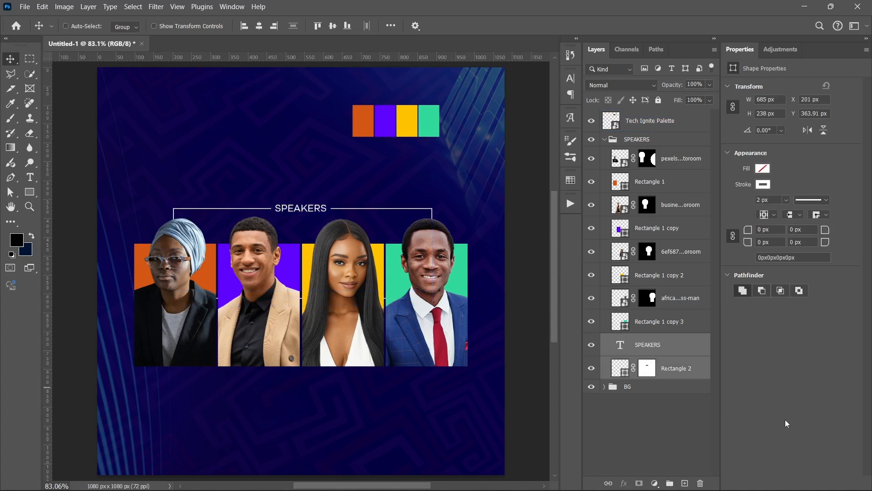
pyautogui.click(701, 435)
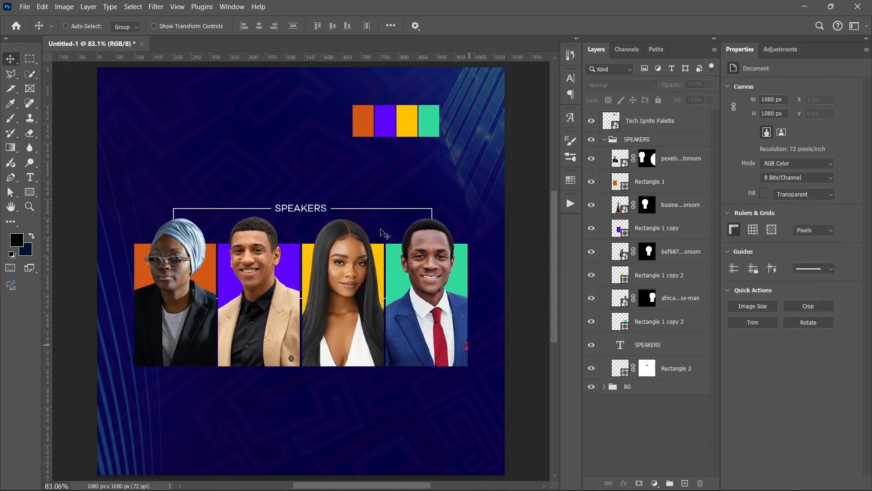
pyautogui.hotkey('ctrl', ';')
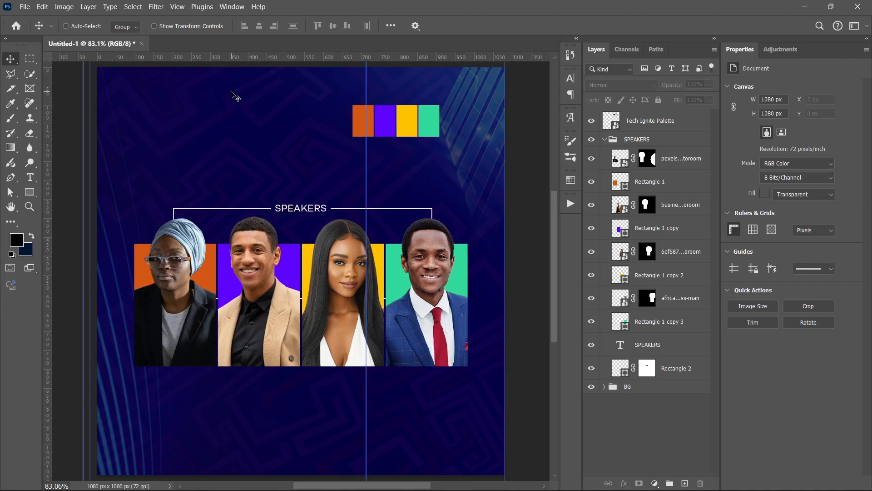
pyautogui.hotkey('ctrl', ';')
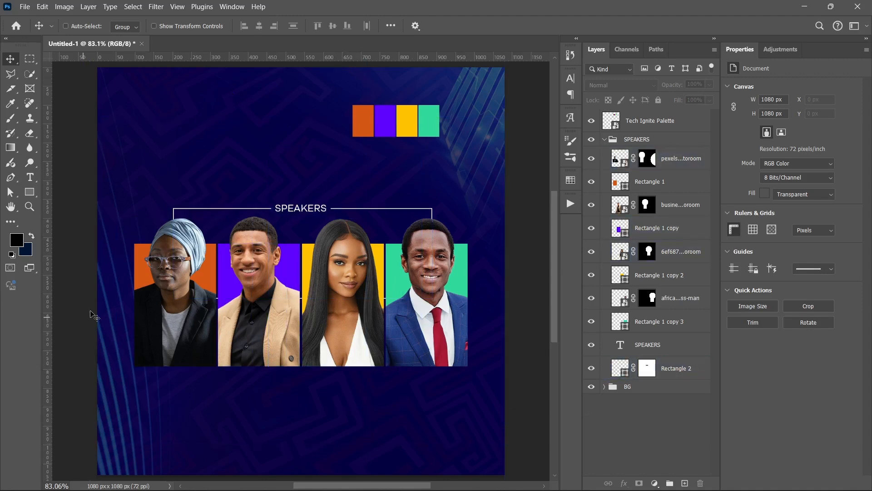
# - Add the first speaker's full name below the first portrait as white Galano Grotesque Alt Regular text at 60 pt
pyautogui.keyDown('ctrl'); pyautogui.click(169, 277); pyautogui.keyUp('ctrl')
pyautogui.keyDown('ctrl'); pyautogui.click(169, 277); pyautogui.keyUp('ctrl')
pyautogui.scroll(-3, 169, 279)
pyautogui.keyDown('ctrl'); pyautogui.click(150, 342); pyautogui.keyUp('ctrl')
pyautogui.scroll(4, 150, 342)
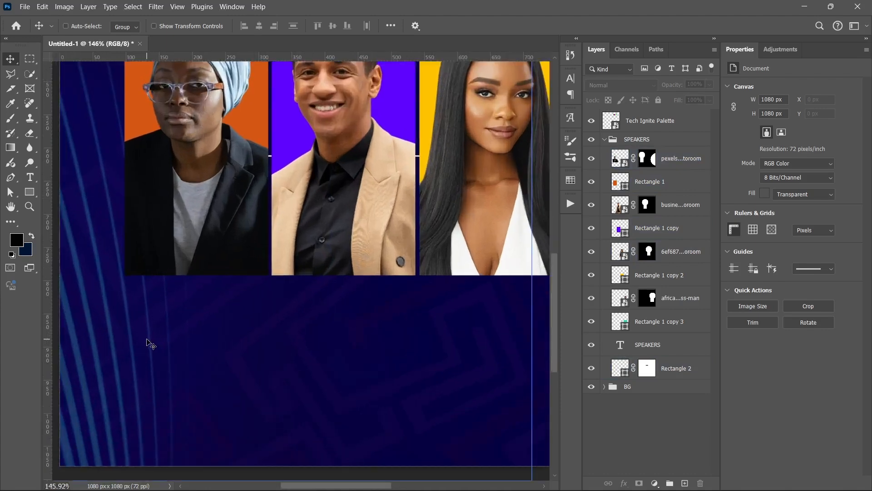
pyautogui.moveTo(219, 263); pyautogui.dragTo(295, 320)
pyautogui.keyDown('ctrl'); pyautogui.click(295, 320); pyautogui.keyUp('ctrl')
pyautogui.keyDown('ctrl'); pyautogui.click(284, 348); pyautogui.keyUp('ctrl')
pyautogui.scroll(3, 285, 348)
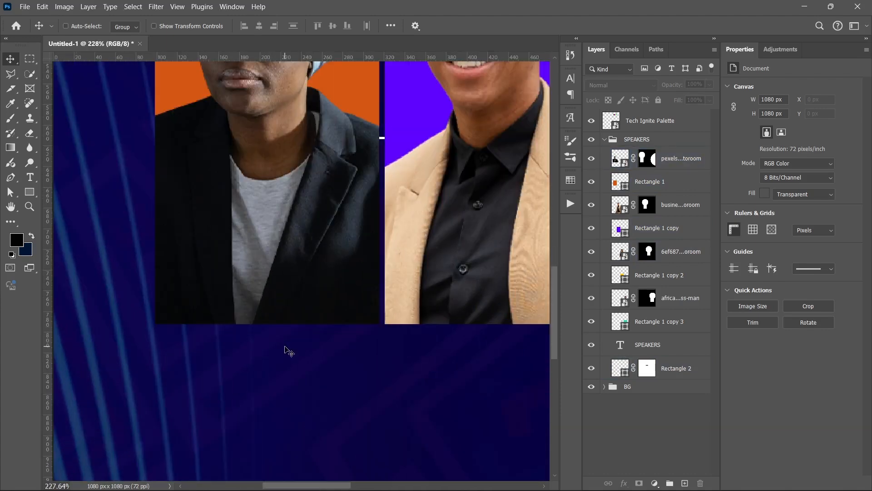
pyautogui.moveTo(181, 349); pyautogui.dragTo(204, 328)
pyautogui.press('t')
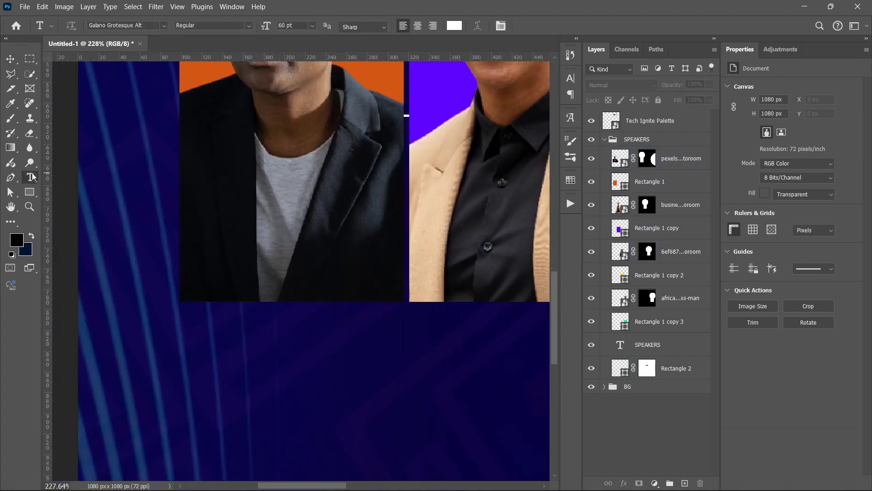
pyautogui.click(189, 327)
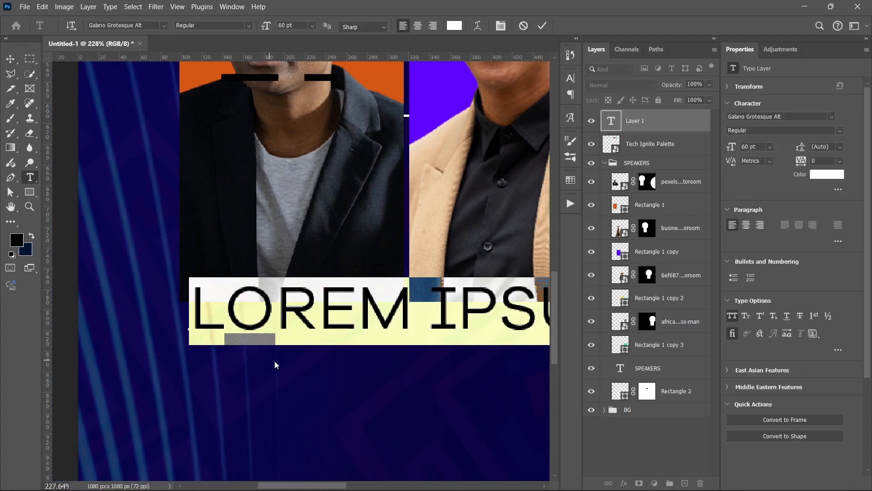
pyautogui.write('A')
pyautogui.write('MAKA')
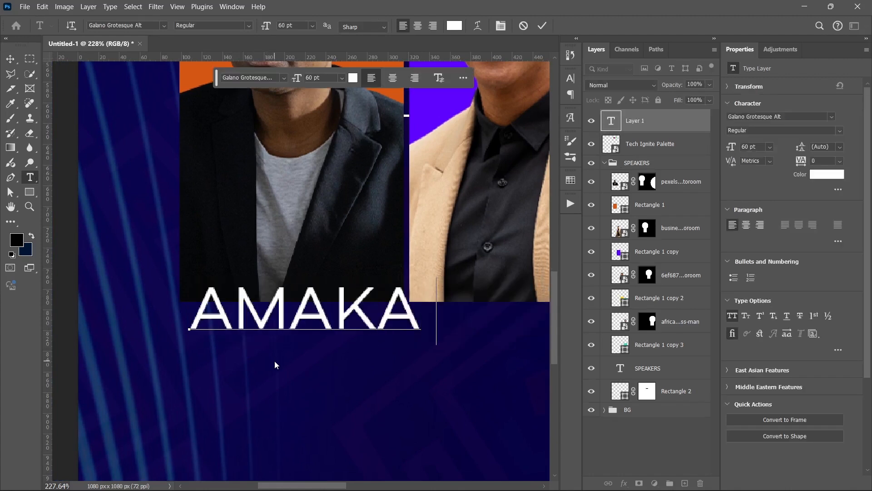
pyautogui.write(' JAM')
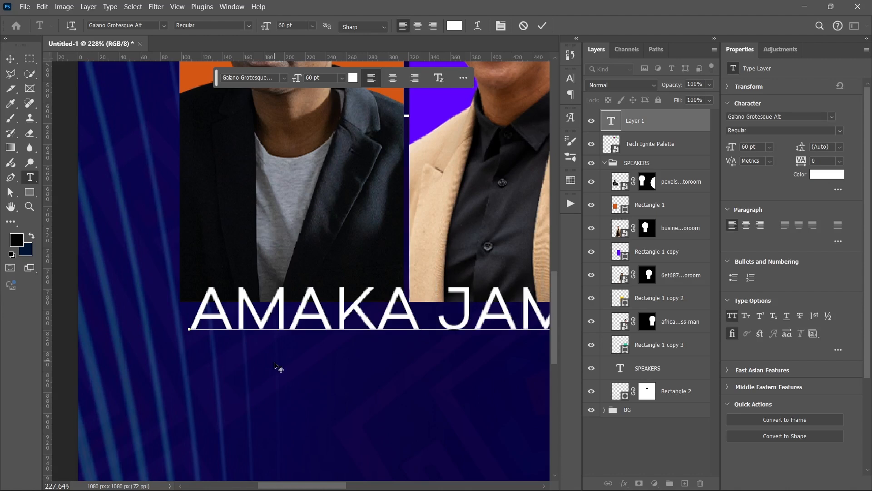
pyautogui.click(275, 363)
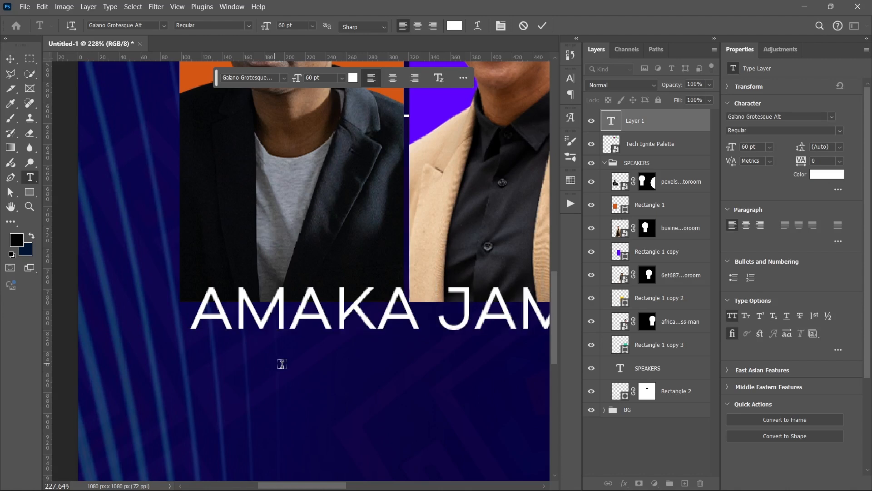
pyautogui.click(385, 326)
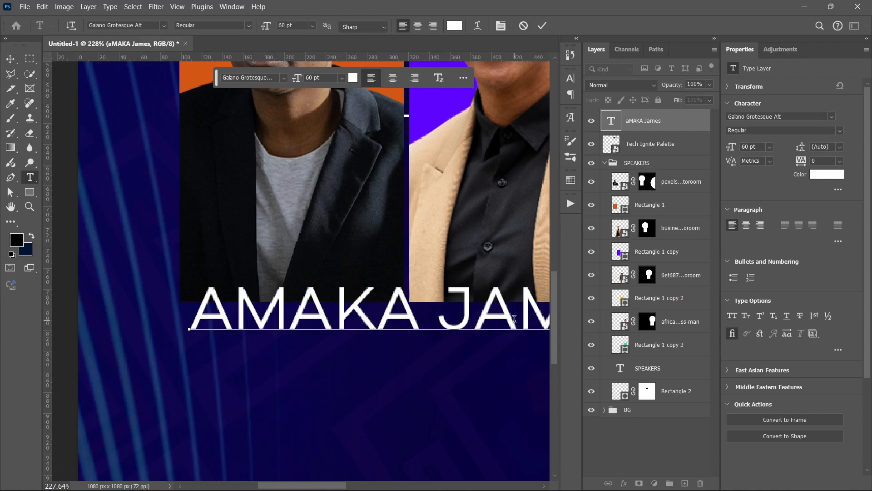
pyautogui.hotkey('ctrl', 'Return')
pyautogui.press('v')
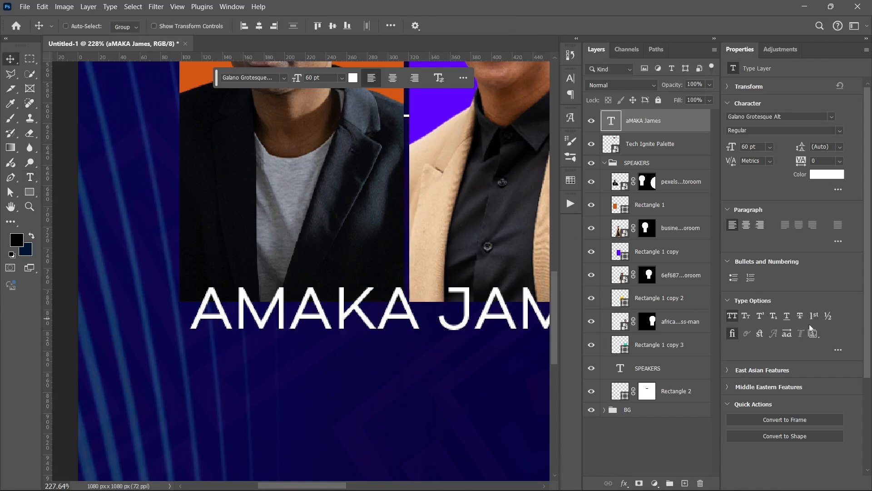
# - Turn off All Caps for the name, move it just below the portrait, and retype the first name with only its initial capitalised
pyautogui.click(733, 315)
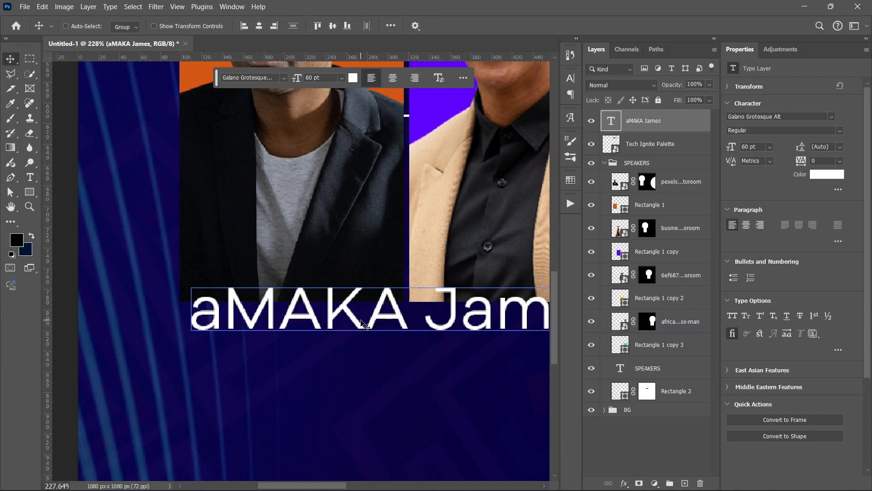
pyautogui.moveTo(373, 310); pyautogui.dragTo(150, 323)
pyautogui.press('t')
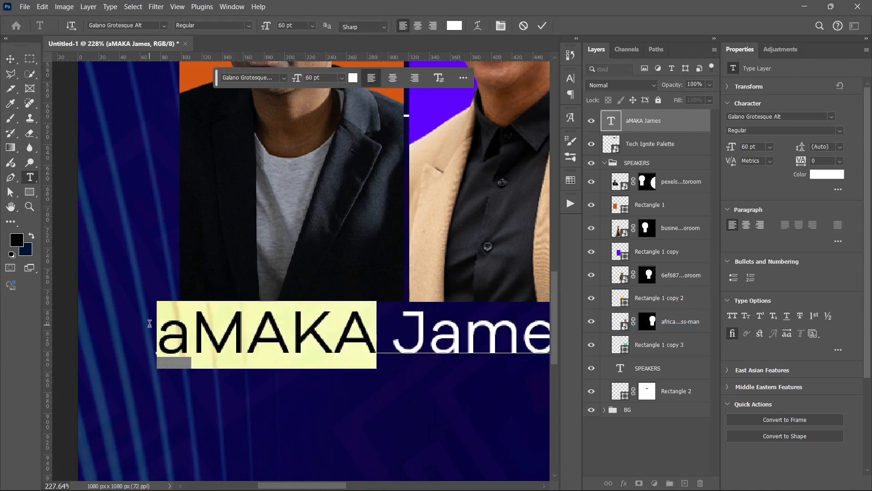
pyautogui.write('Amaka')
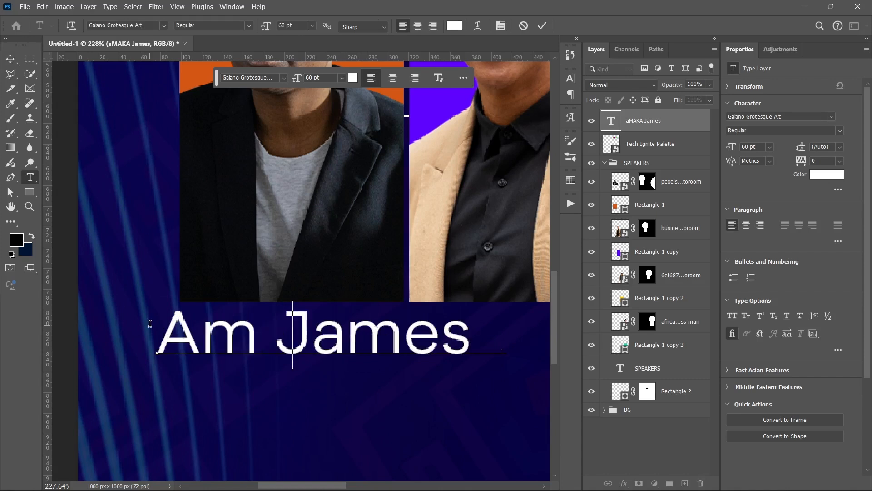
pyautogui.hotkey('ctrl', 'Return')
pyautogui.press('v')
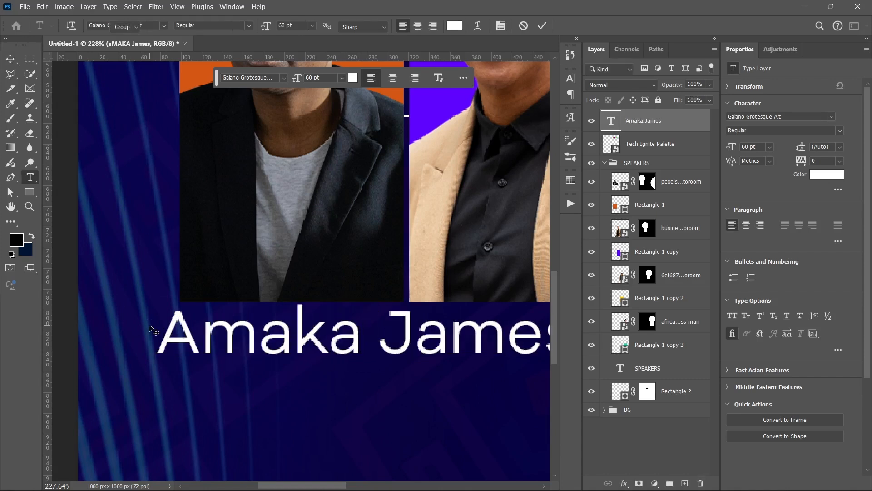
# - Scale the speaker's name to 45.06%, starting at the first portrait's left edge, and set its weight to SemiBold
pyautogui.hotkey('ctrl', 't')
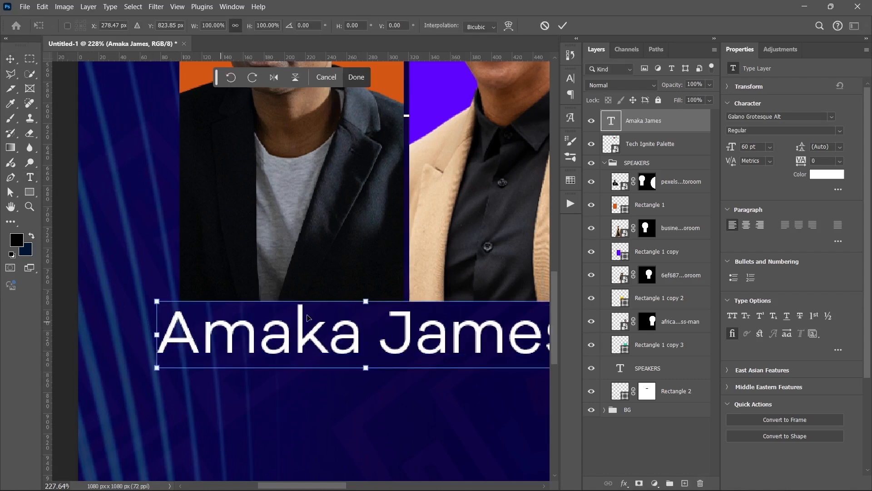
pyautogui.moveTo(365, 301); pyautogui.dragTo(266, 324)
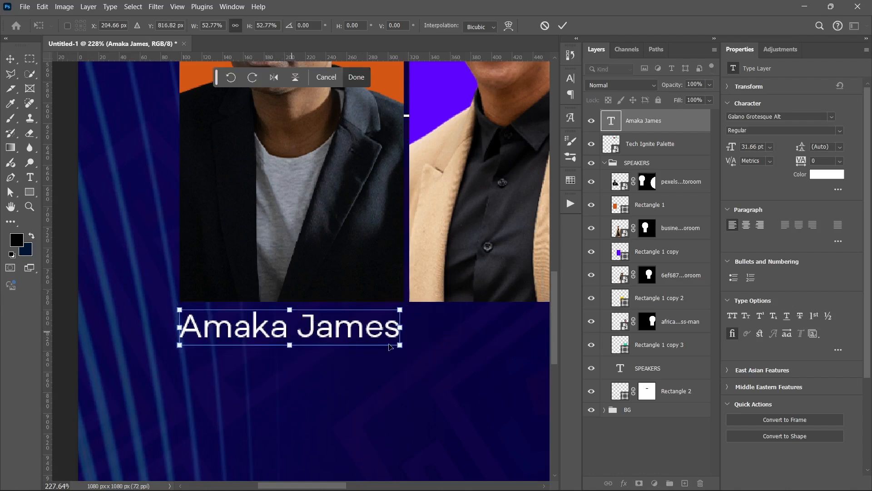
pyautogui.moveTo(403, 331); pyautogui.dragTo(368, 328)
pyautogui.moveTo(313, 331); pyautogui.dragTo(312, 327)
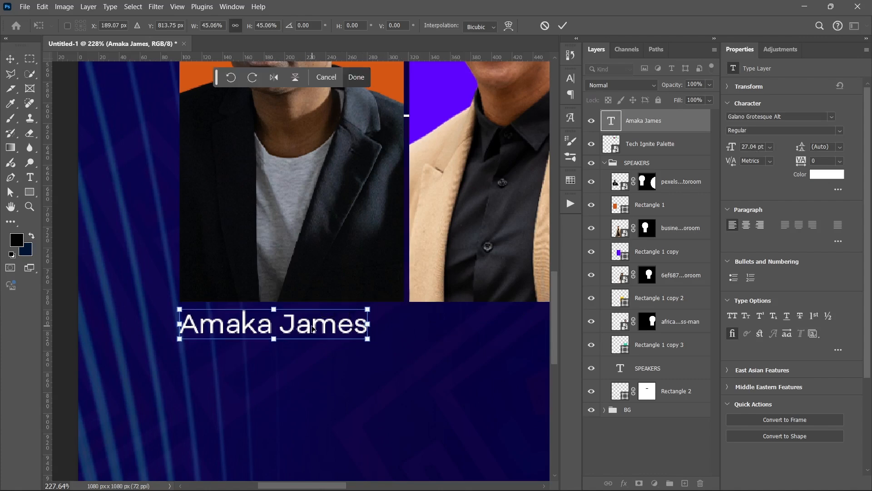
pyautogui.press('Return')
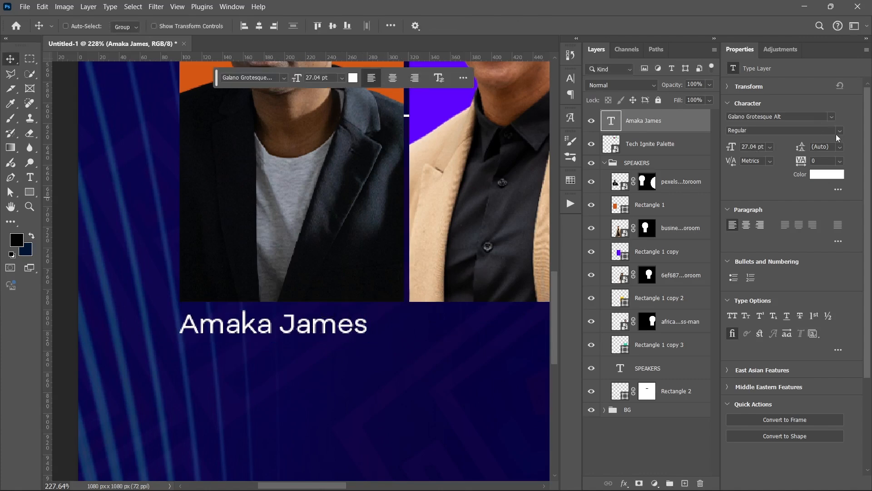
pyautogui.click(838, 132)
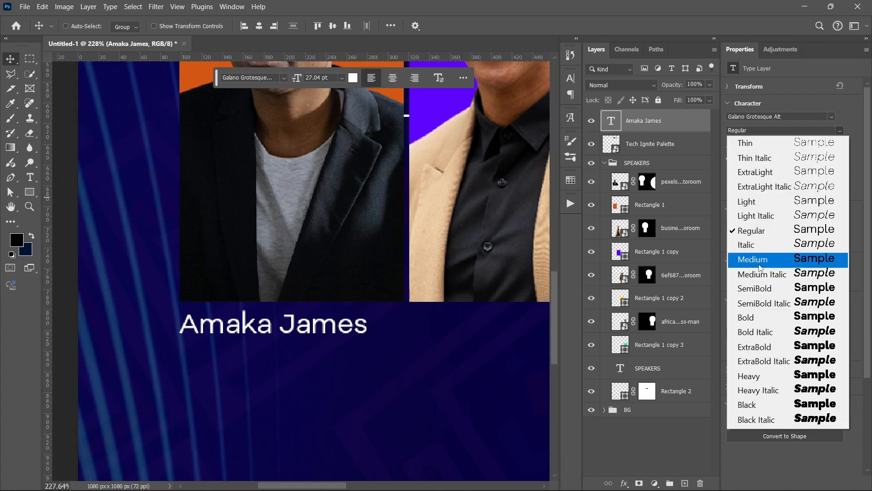
pyautogui.click(758, 288)
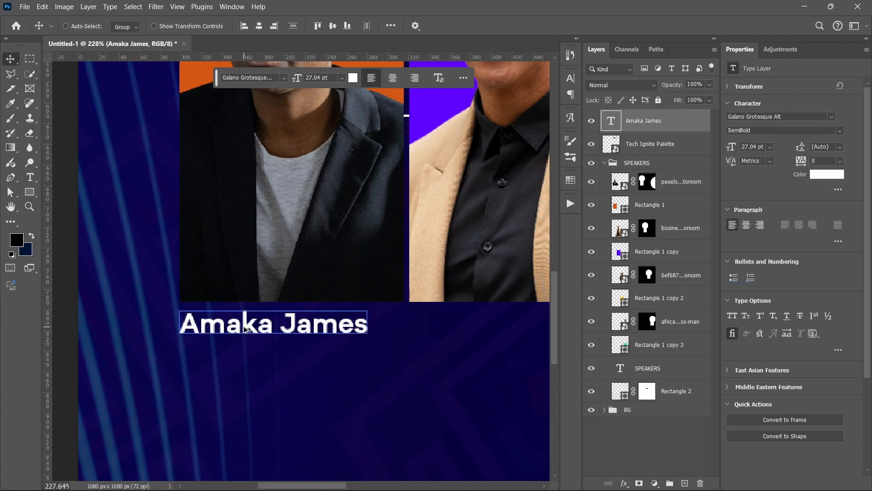
# - Duplicate the speaker's name directly below itself, change the copy's text to CEO, ZetroPay, and set its style to Italic
pyautogui.moveTo(245, 329); pyautogui.dragTo(242, 358)
pyautogui.doubleClick(241, 353)
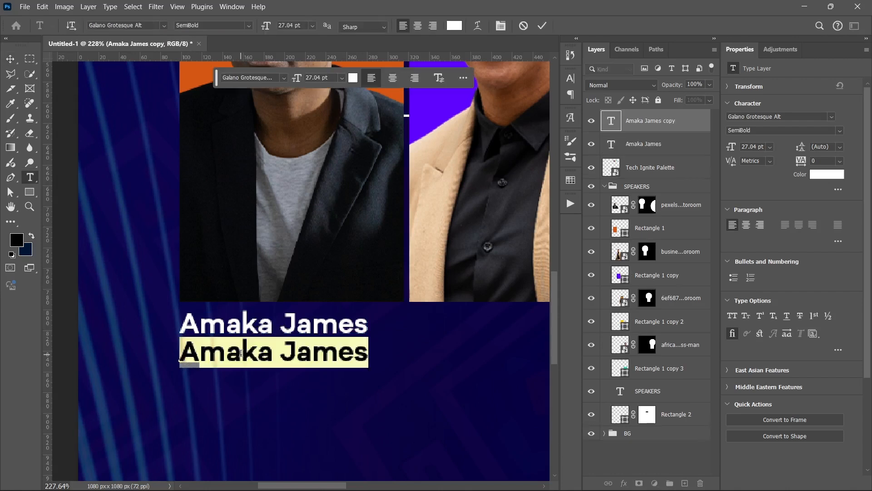
pyautogui.write('CEO')
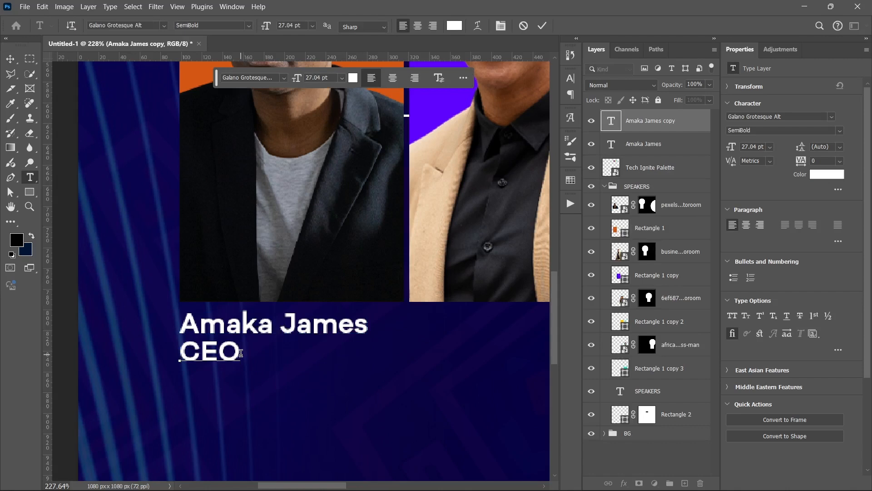
pyautogui.write(', Zetro')
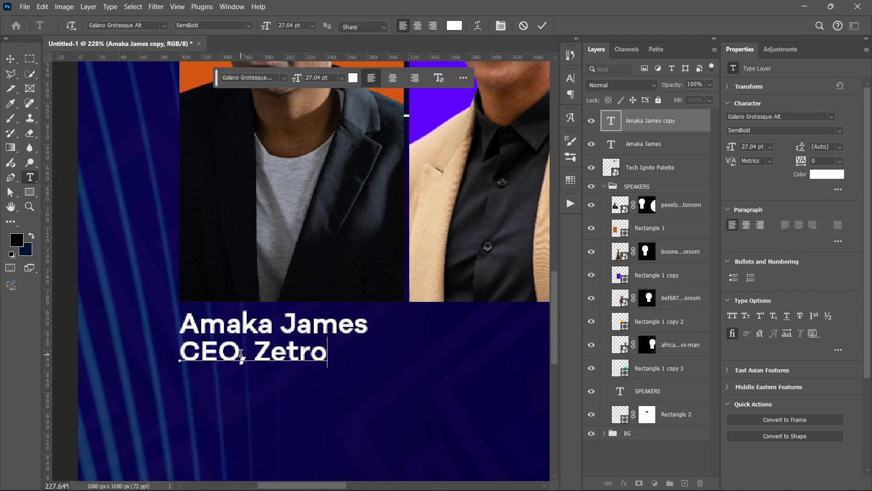
pyautogui.write('Pay')
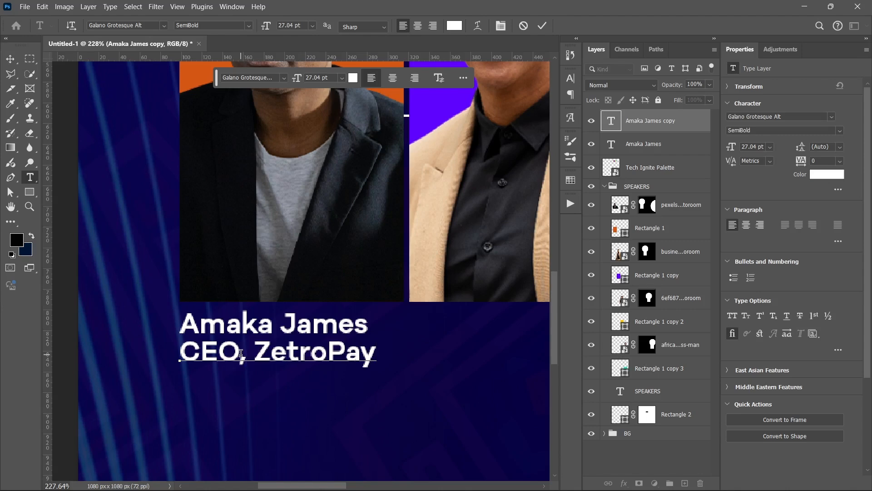
pyautogui.hotkey('ctrl', 'Return')
pyautogui.press('v')
pyautogui.click(839, 130)
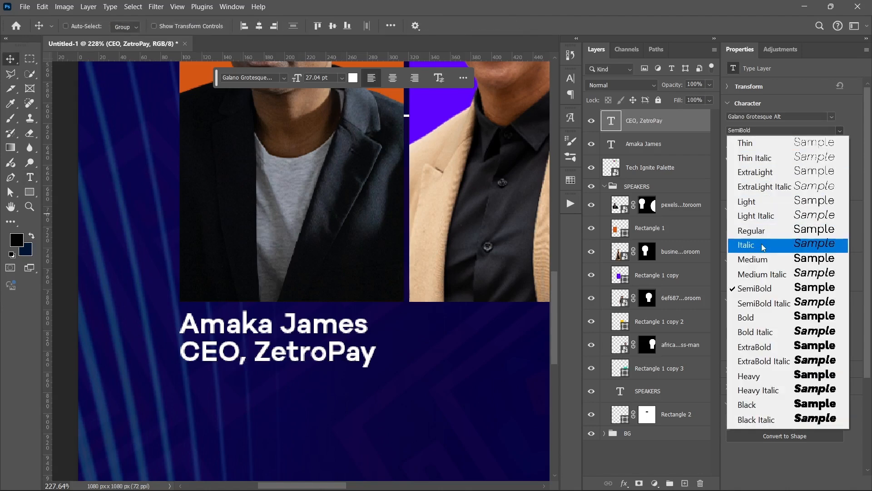
pyautogui.click(749, 241)
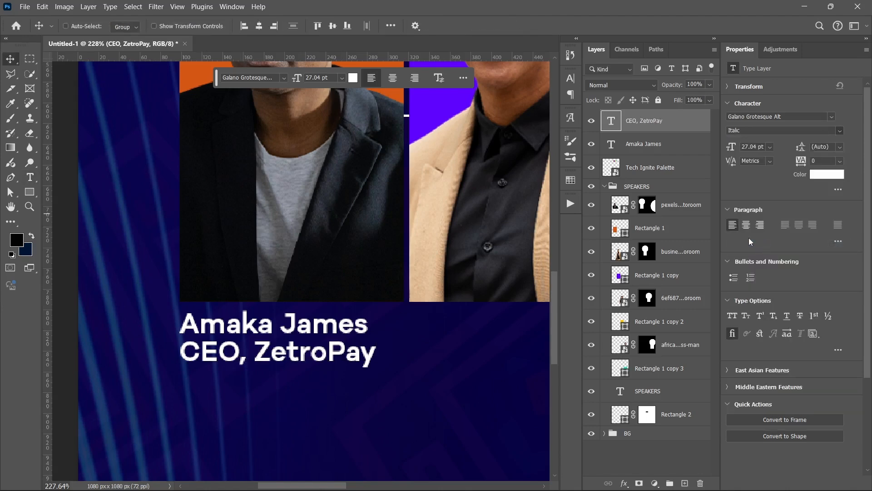
pyautogui.click(823, 175)
pyautogui.click(395, 73)
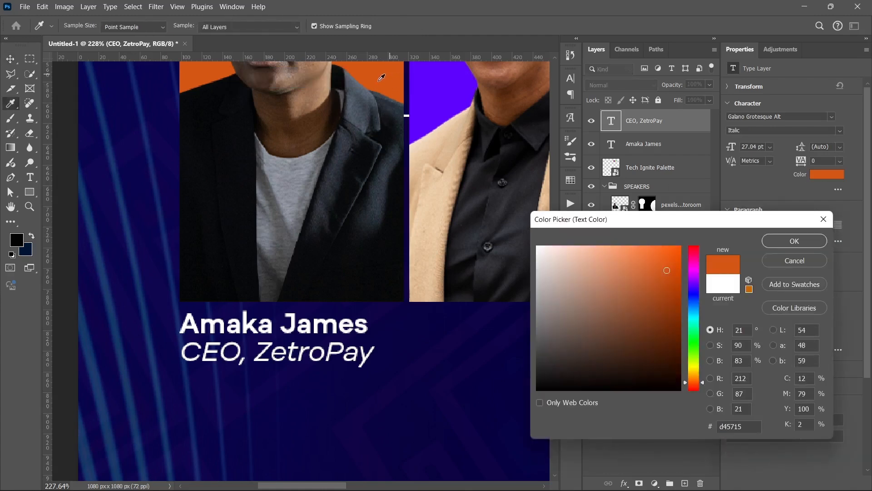
pyautogui.click(807, 258)
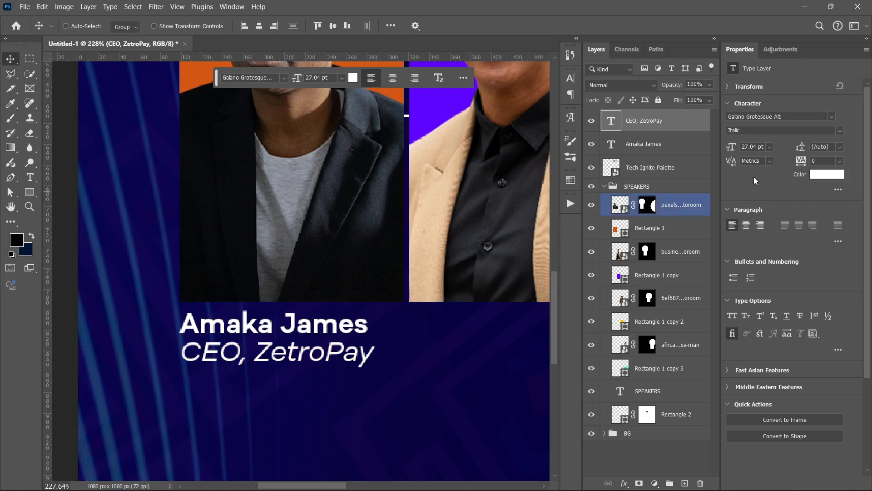
# - Move the speaker's name layer above the CEO, ZetroPay layer and set the name's text colour to orange #d45715
pyautogui.moveTo(668, 145); pyautogui.dragTo(664, 120)
pyautogui.click(822, 177)
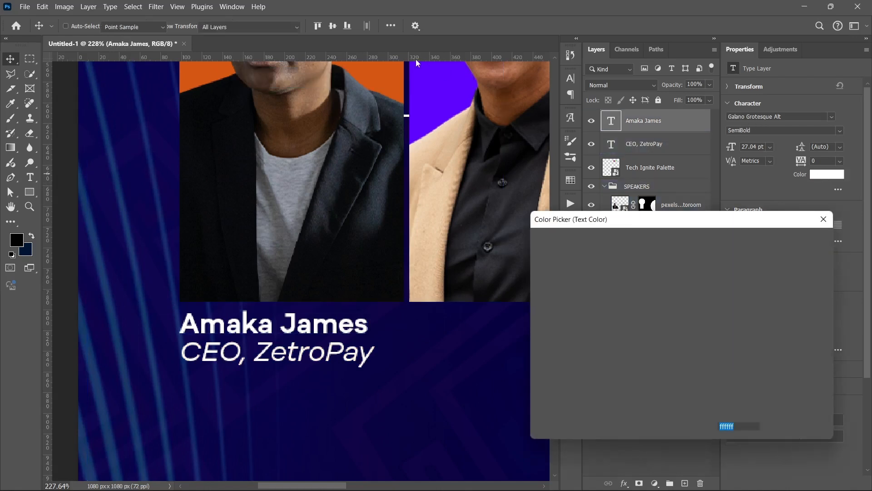
pyautogui.write('d45715')
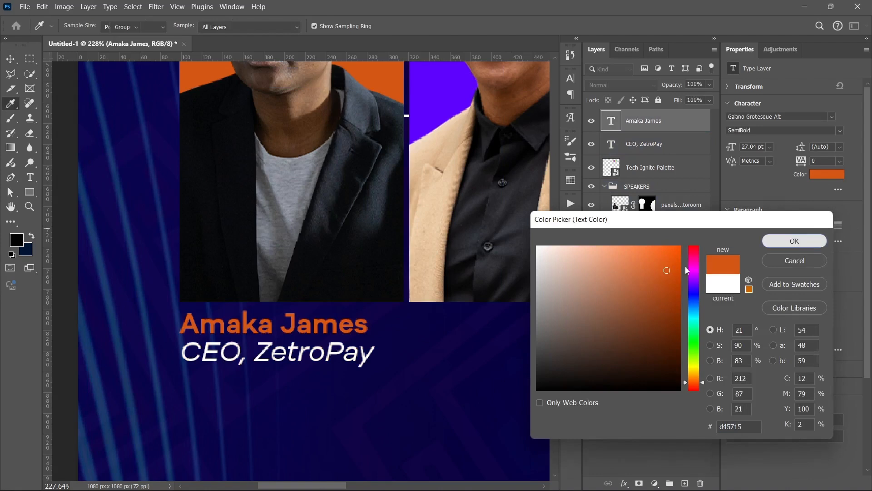
pyautogui.click(800, 244)
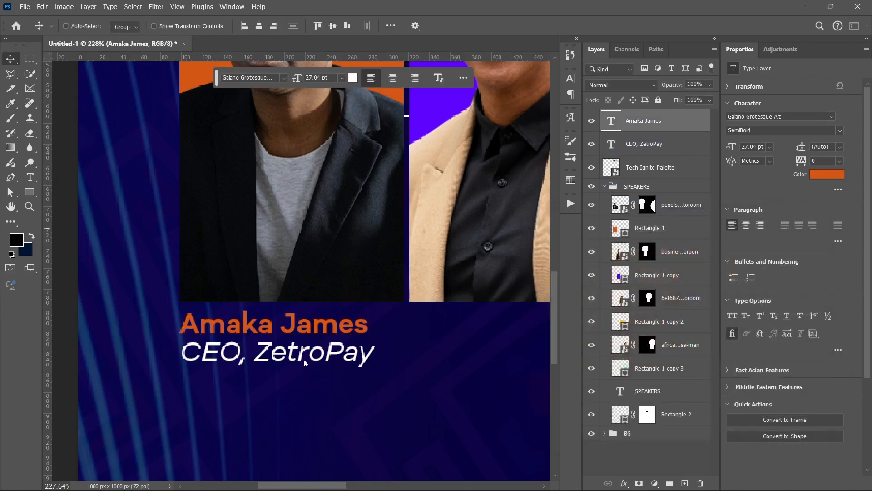
# - Scale the CEO, ZetroPay text down to 21.7 pt, keeping it left-aligned under the speaker's name
pyautogui.click(665, 145)
pyautogui.hotkey('ctrl', 't')
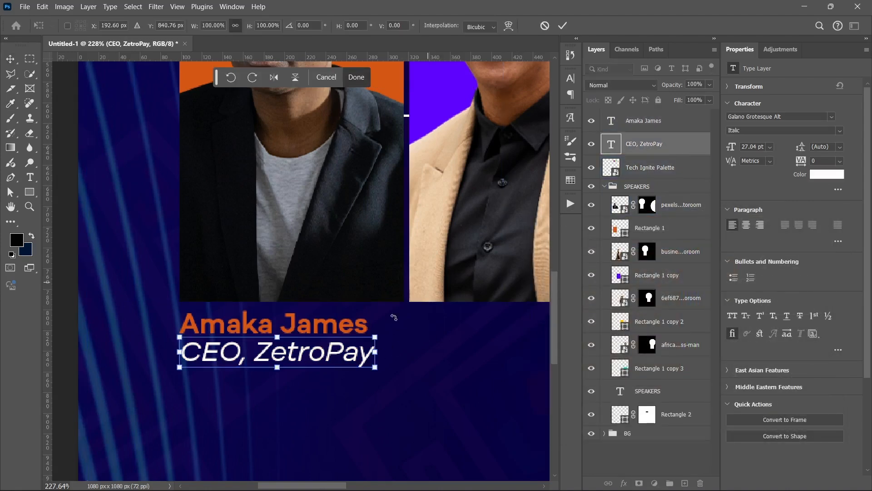
pyautogui.moveTo(374, 362); pyautogui.dragTo(332, 363)
pyautogui.press('Return')
# - Move the speaker's name and CEO, ZetroPay layers together into the SPEAKERS group, directly below Rectangle 1
pyautogui.hotkey('ctrl', '0')
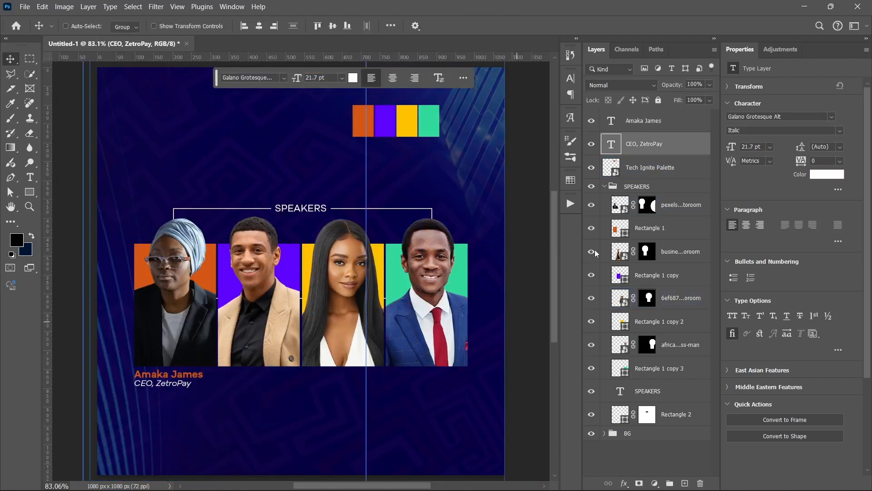
pyautogui.keyDown('shift'); pyautogui.click(676, 121); pyautogui.keyUp('shift')
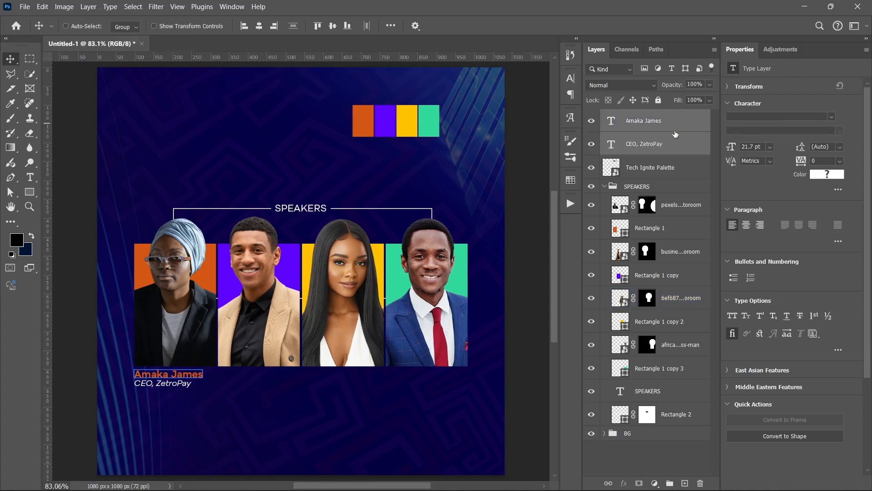
pyautogui.moveTo(676, 121); pyautogui.dragTo(674, 242)
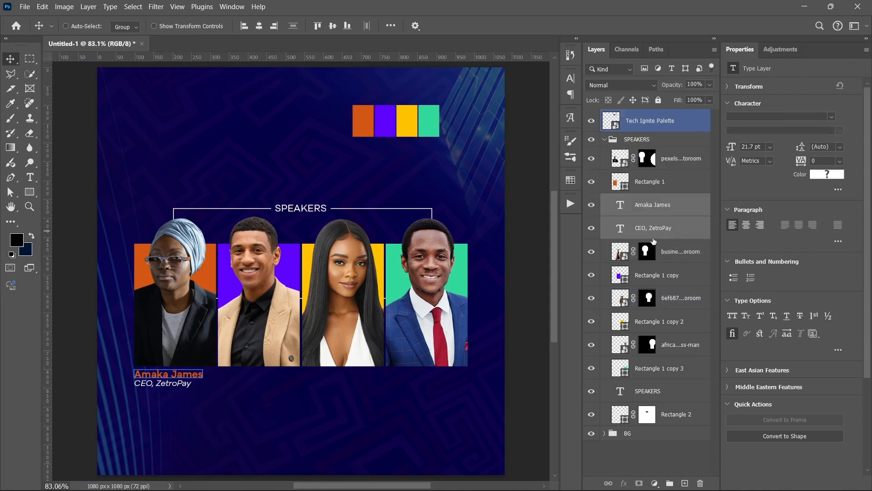
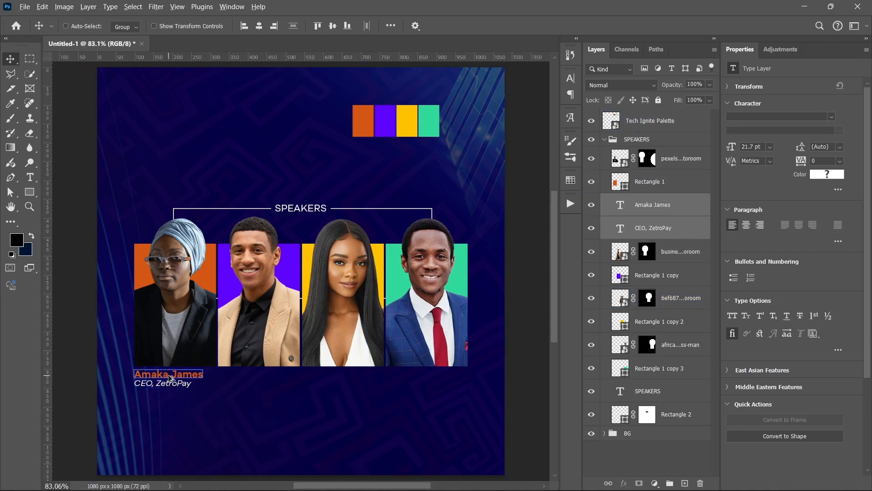
# - Duplicate the name and title caption under each of the other three portraits and move the fourth caption's layers directly below Rectangle 1 copy 3
pyautogui.moveTo(213, 385); pyautogui.dragTo(441, 385)
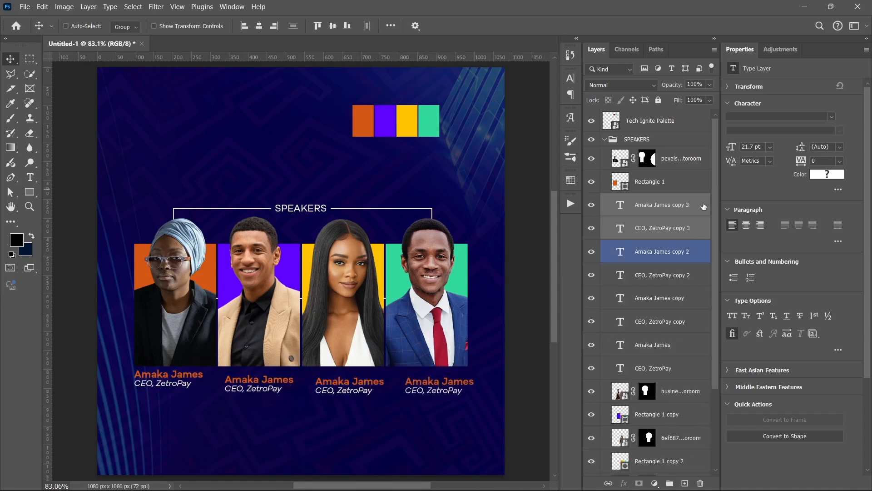
pyautogui.moveTo(661, 225); pyautogui.dragTo(658, 443)
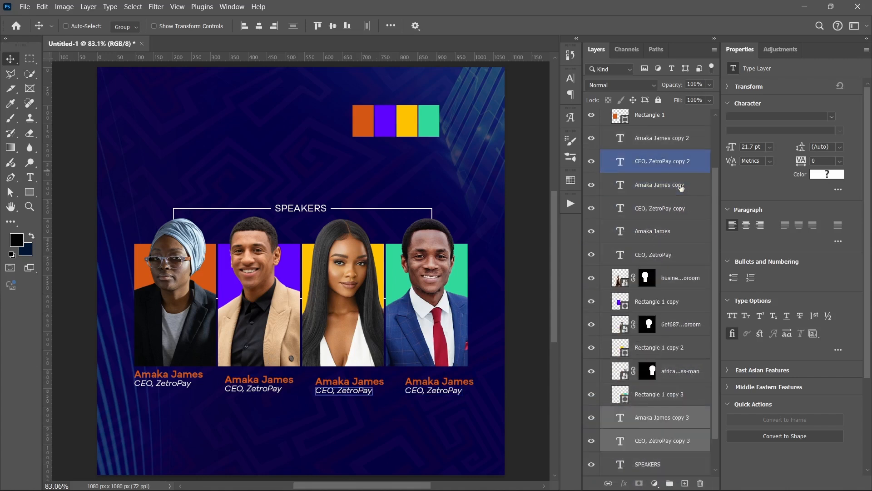
# - Move the second caption's two layers directly below Rectangle 1 copy and the third caption's two layers directly below Rectangle 1 copy 2
pyautogui.click(681, 186)
pyautogui.keyDown('shift'); pyautogui.click(672, 207); pyautogui.keyUp('shift')
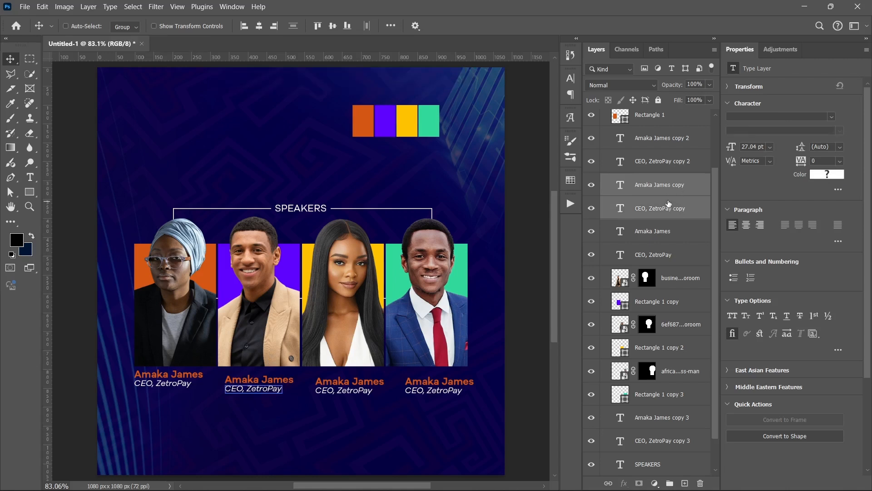
pyautogui.moveTo(671, 207); pyautogui.dragTo(677, 312)
pyautogui.click(682, 144)
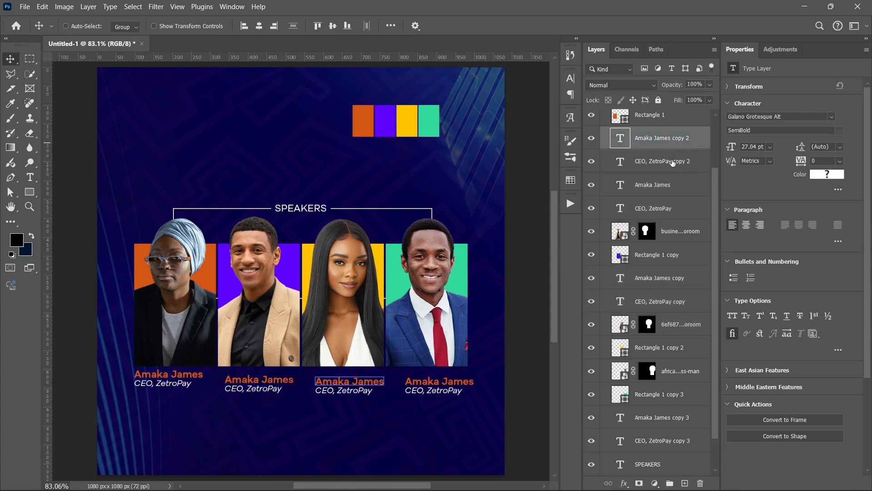
pyautogui.keyDown('shift'); pyautogui.click(670, 164); pyautogui.keyUp('shift')
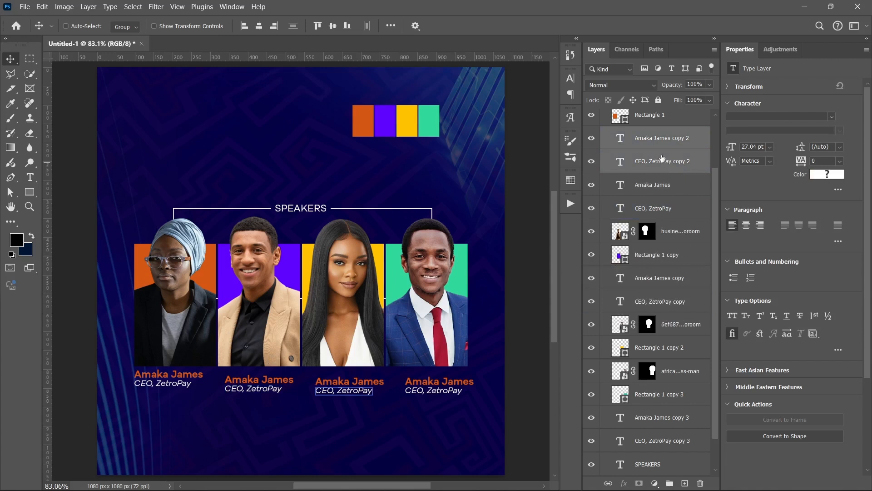
pyautogui.moveTo(661, 156); pyautogui.dragTo(660, 353)
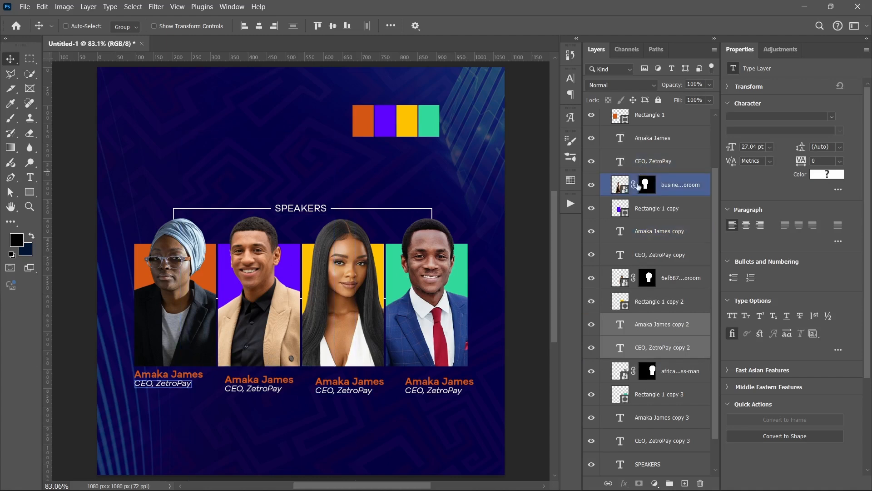
# - Replace the name in the caption under the second portrait with the second speaker's full name
pyautogui.click(638, 225)
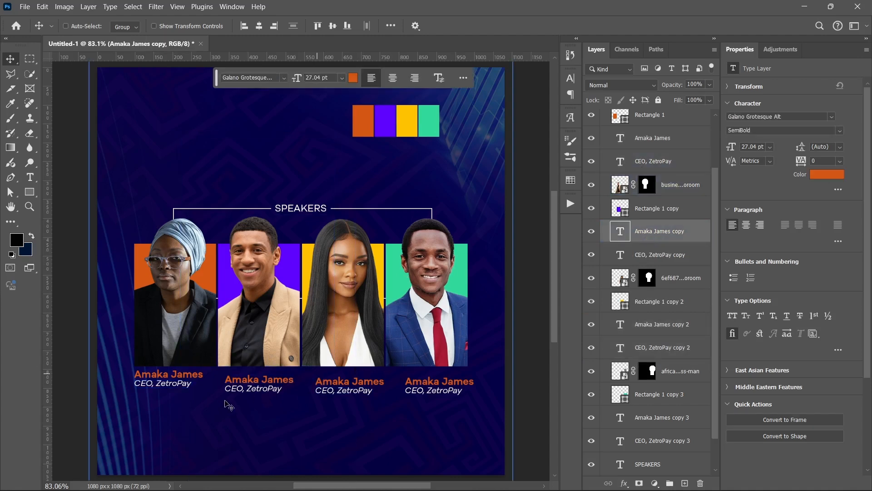
pyautogui.scroll(4, 224, 395)
pyautogui.scroll(2, 303, 381)
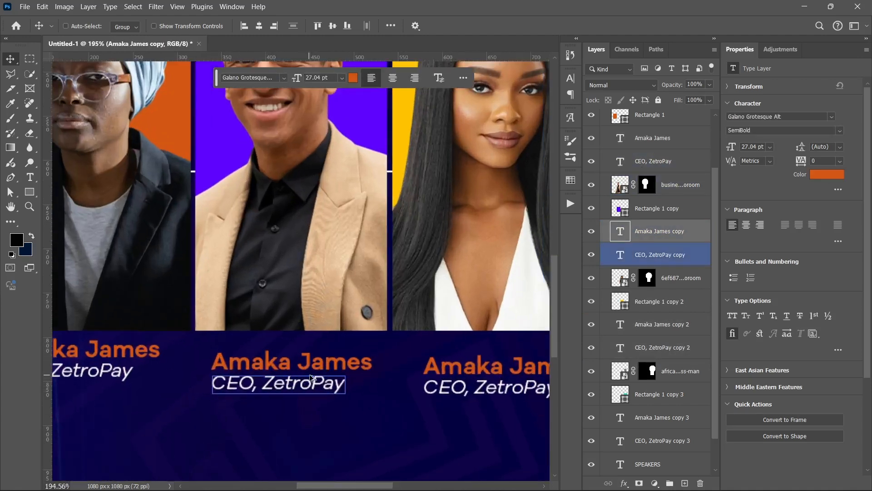
pyautogui.doubleClick(259, 364)
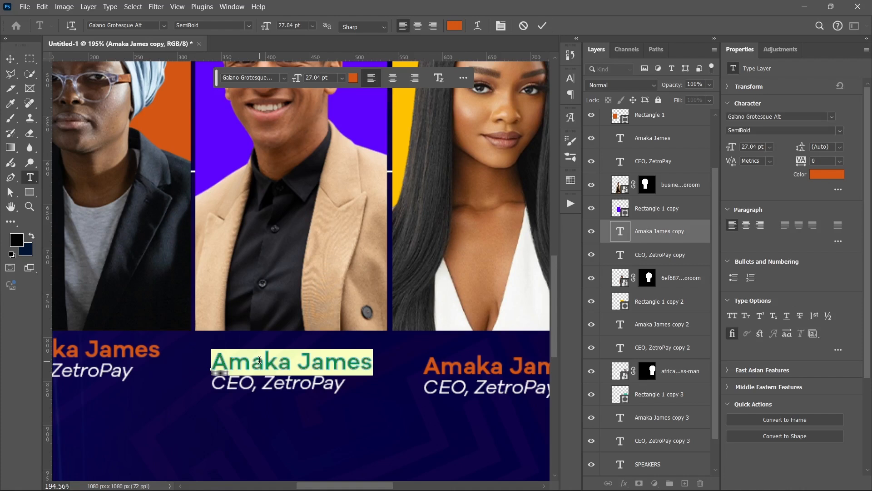
pyautogui.write('Samuel')
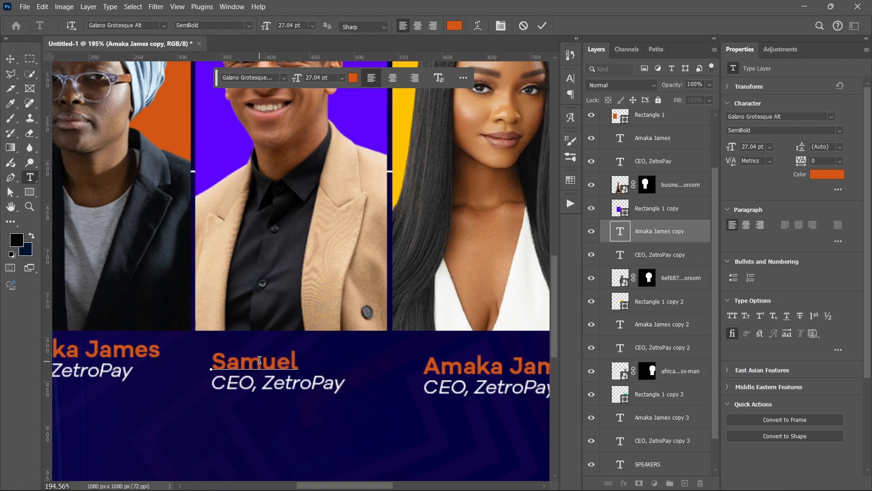
pyautogui.write(' Ayeni')
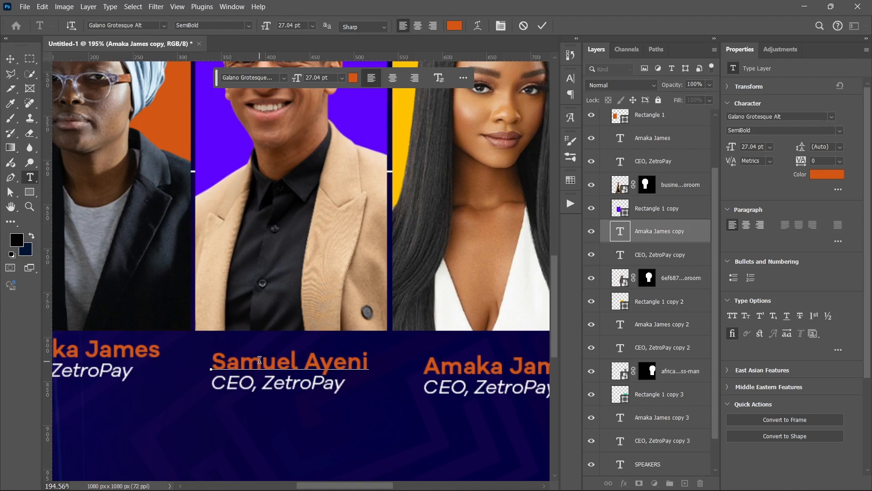
pyautogui.hotkey('ctrl', 'Return')
pyautogui.press('v')
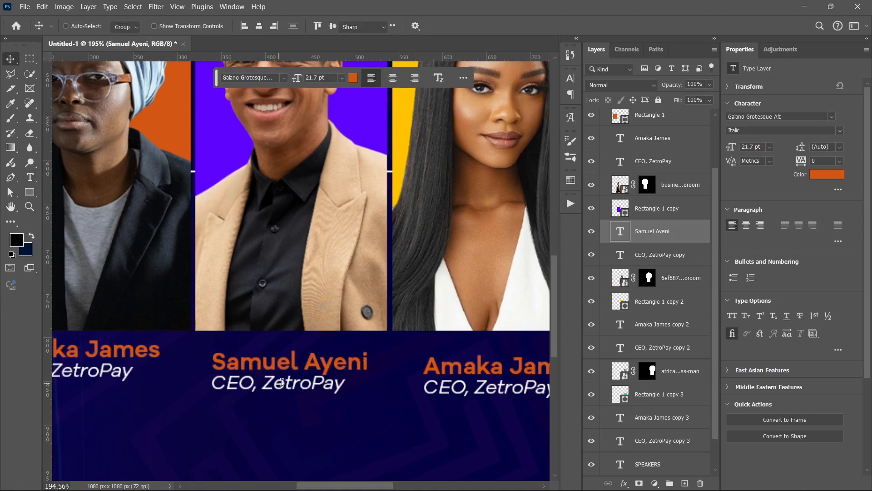
# - Change the title under the second speaker's name to the two-line text Co-Founder, Work Link Africa
pyautogui.doubleClick(281, 382)
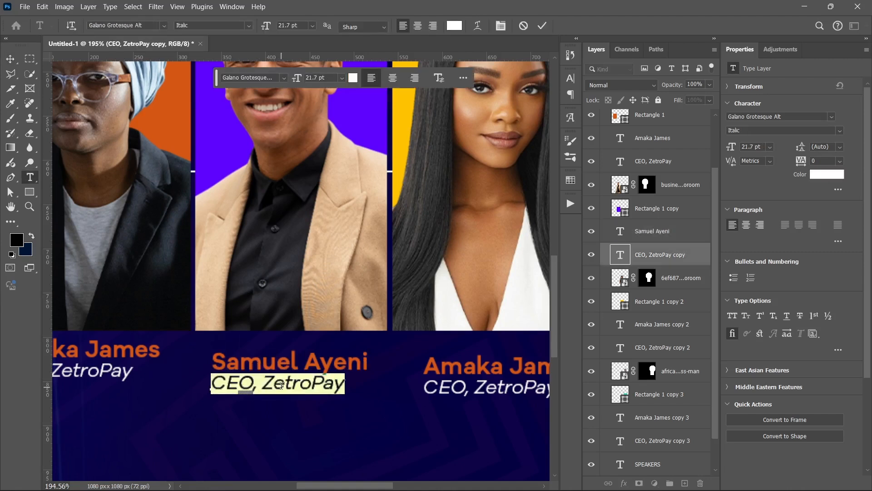
pyautogui.write('Co-Fo')
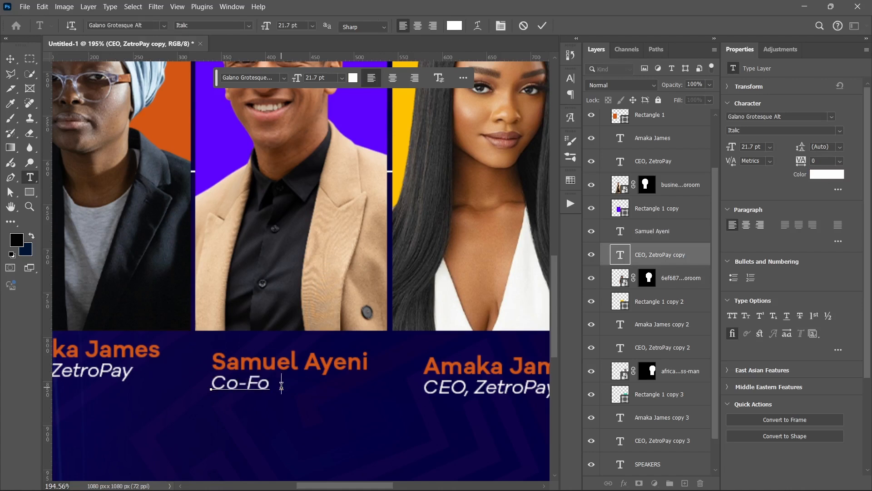
pyautogui.write('under,')
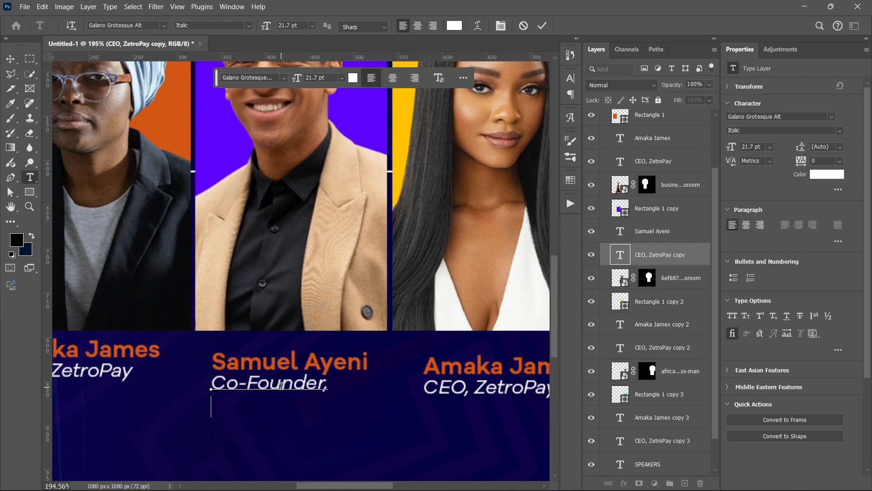
pyautogui.write('Wor')
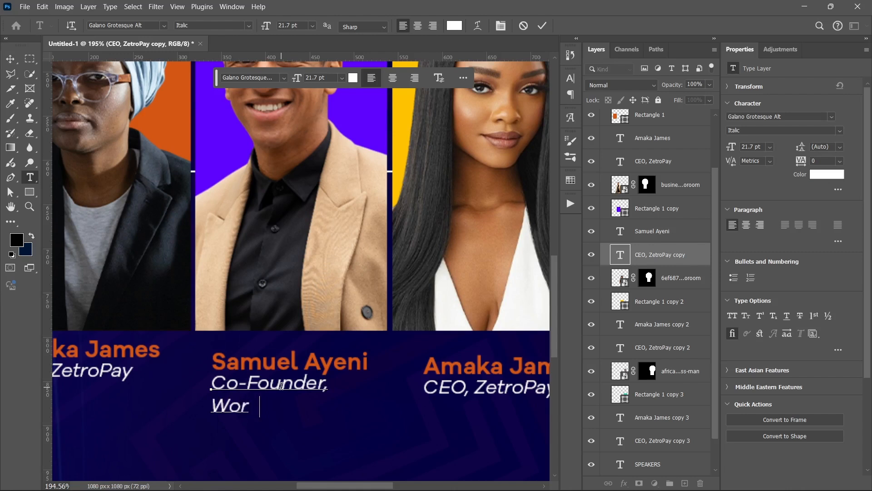
pyautogui.write('k Link ')
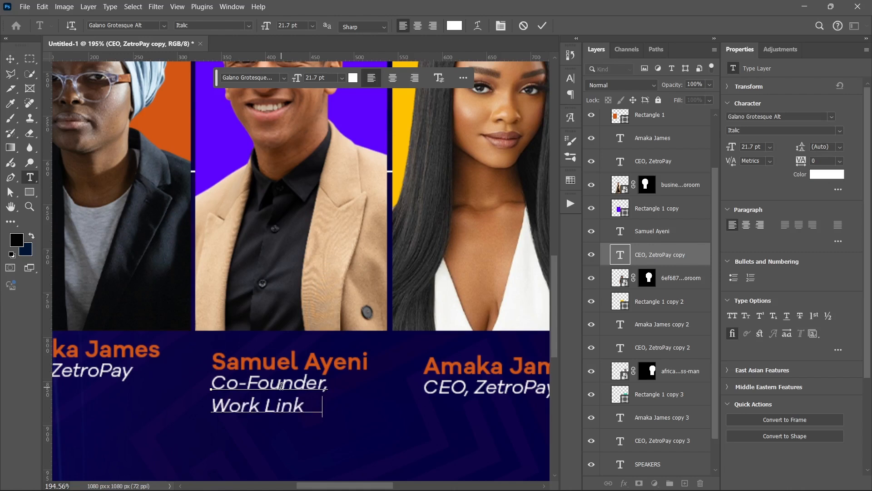
pyautogui.write('Africa')
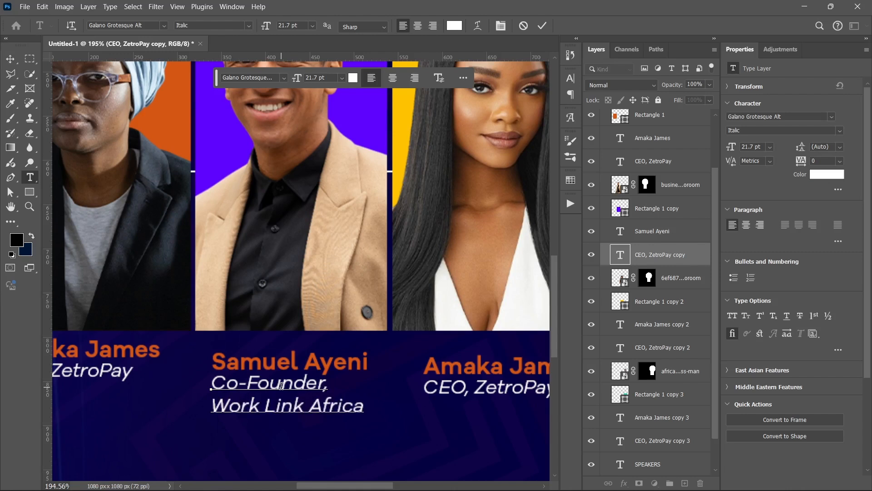
pyautogui.hotkey('ctrl', 'Return')
pyautogui.press('v')
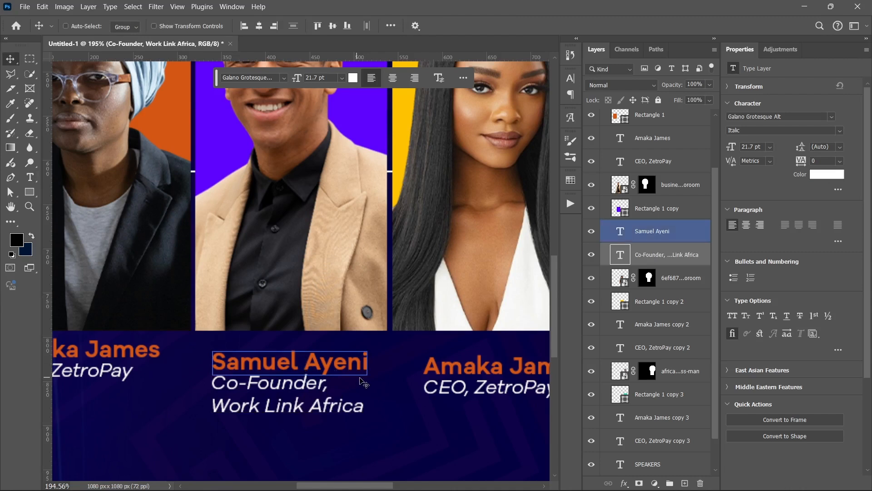
# - Set the second speaker's name to purple #5e03fe, sampled from the portrait's background rectangle
pyautogui.click(677, 233)
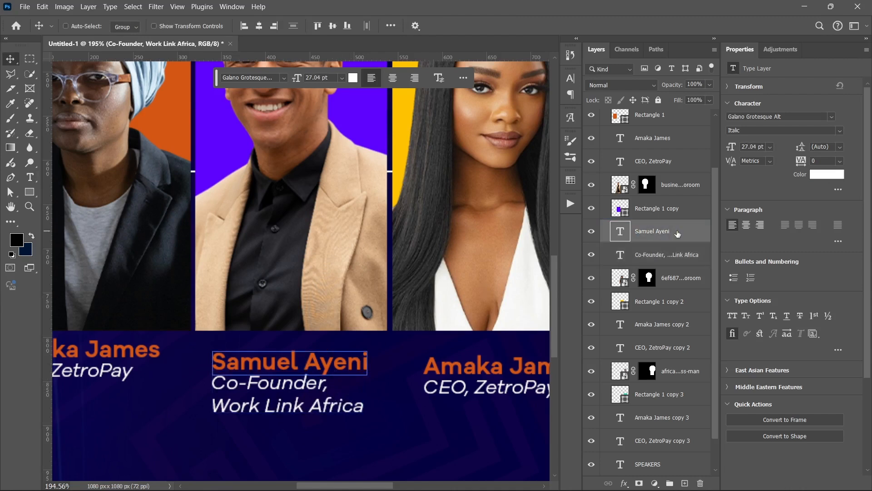
pyautogui.click(826, 175)
pyautogui.click(368, 108)
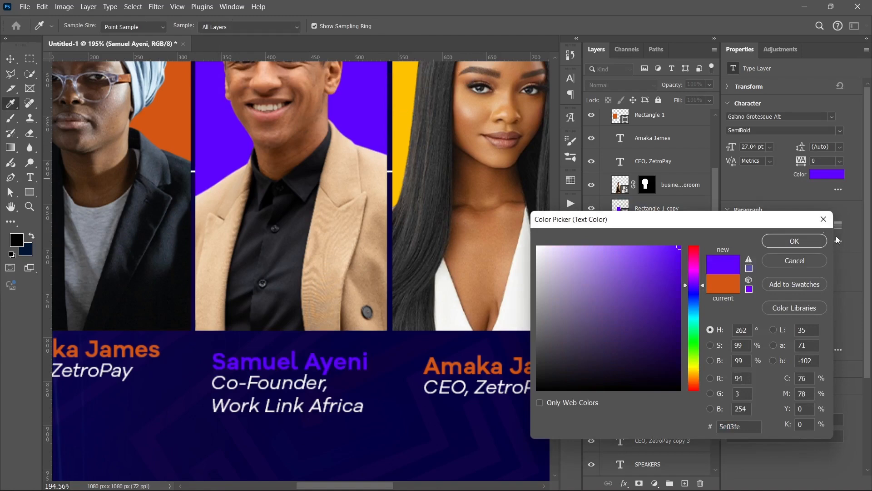
pyautogui.click(808, 240)
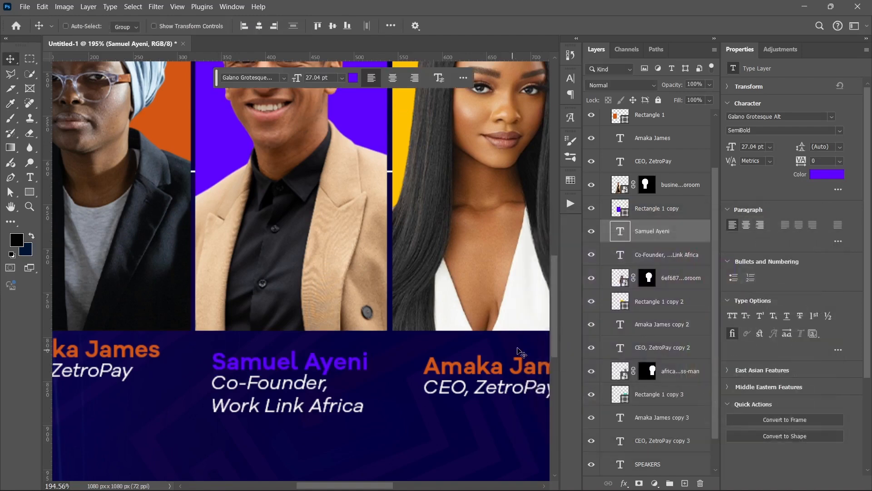
# - Replace the name in the caption under the third portrait with the third speaker's full name
pyautogui.moveTo(414, 287); pyautogui.dragTo(254, 244)
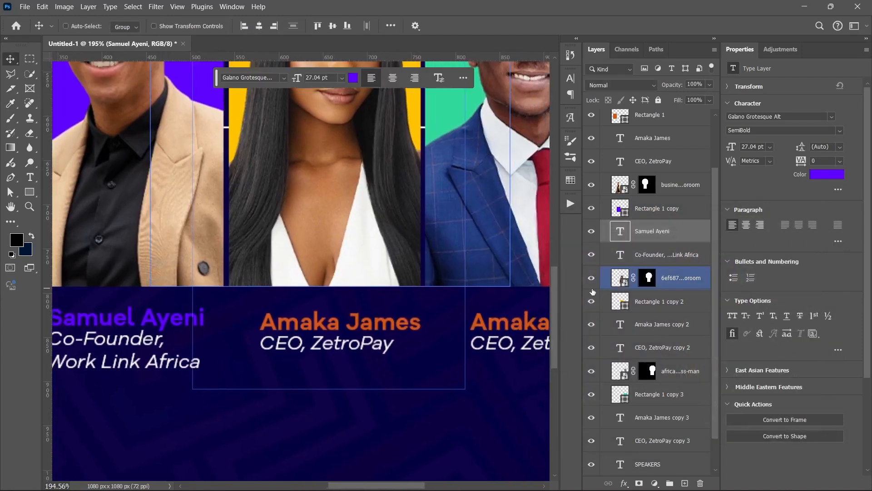
pyautogui.click(676, 303)
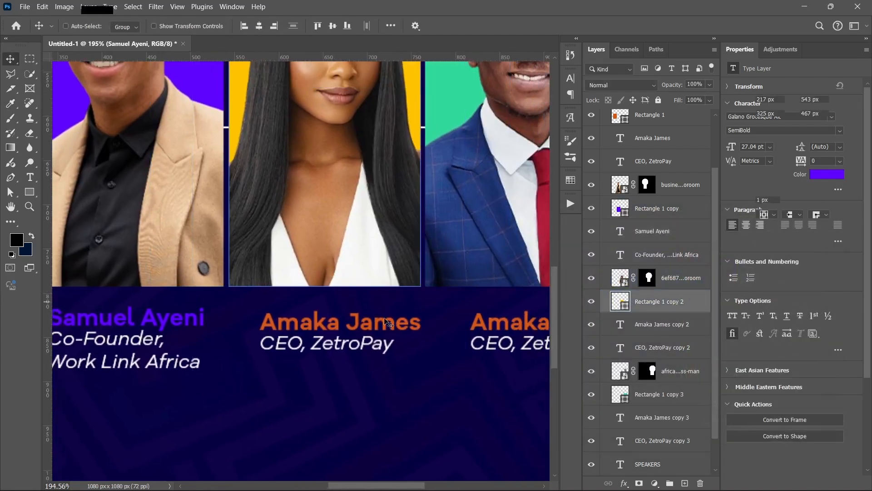
pyautogui.doubleClick(355, 324)
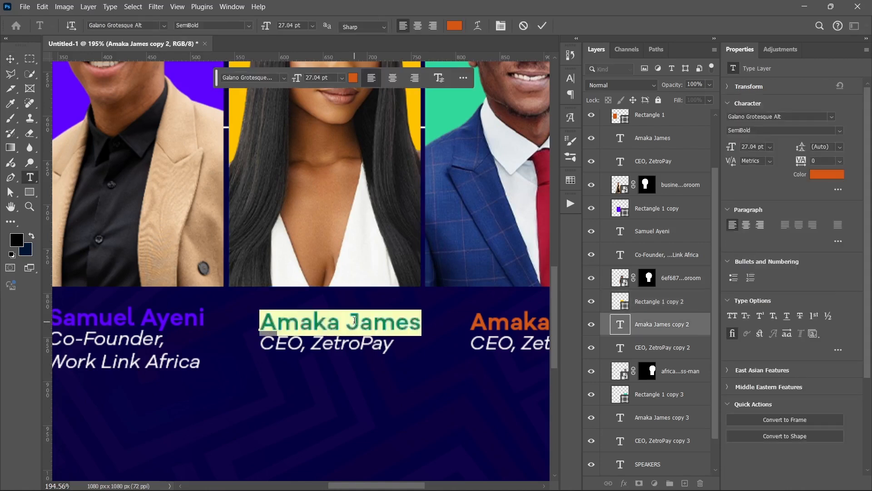
pyautogui.write('C')
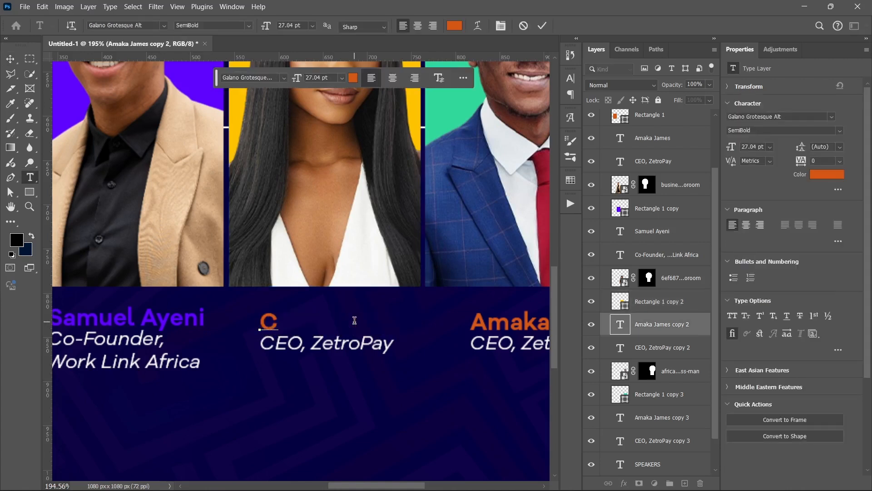
pyautogui.write('hioma')
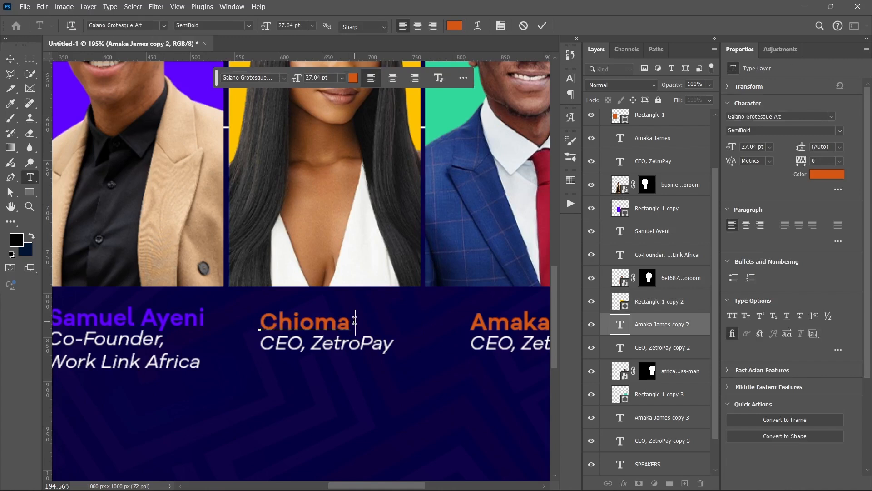
pyautogui.write(' Bella')
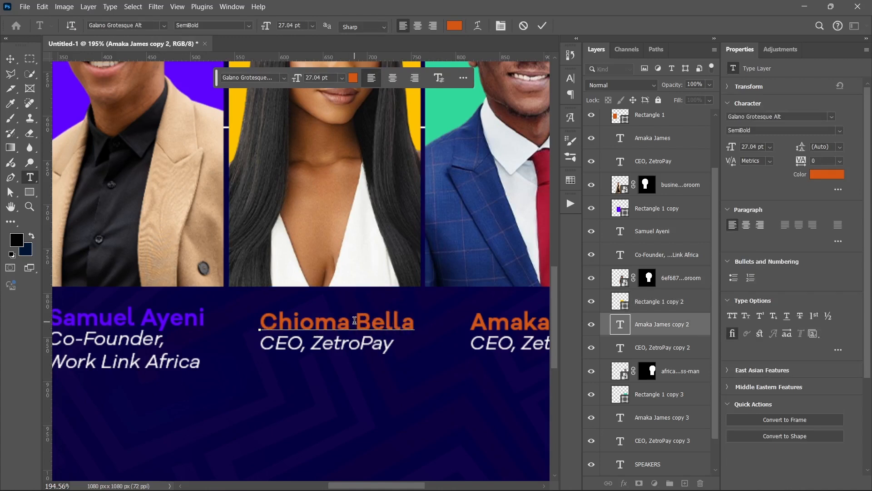
pyautogui.hotkey('ctrl', 'Return')
pyautogui.press('v')
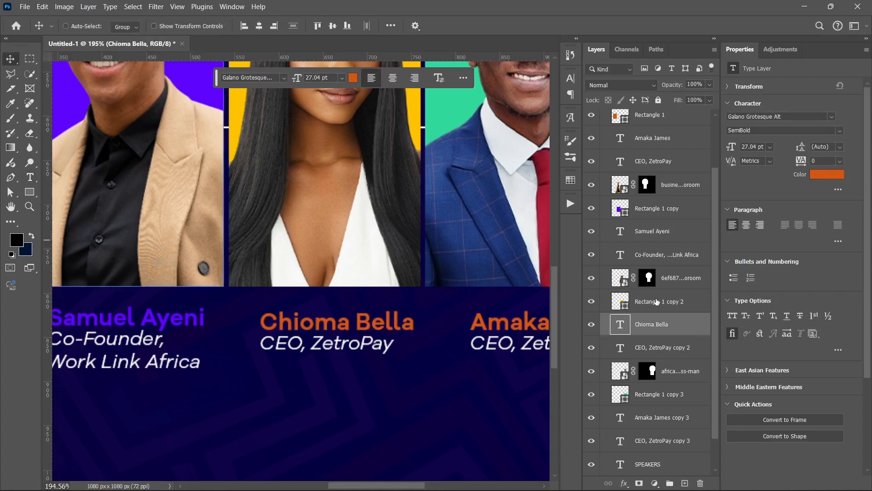
# - Change the title under the third speaker's name to the two-line text Product Designer, LoopTech
pyautogui.click(676, 347)
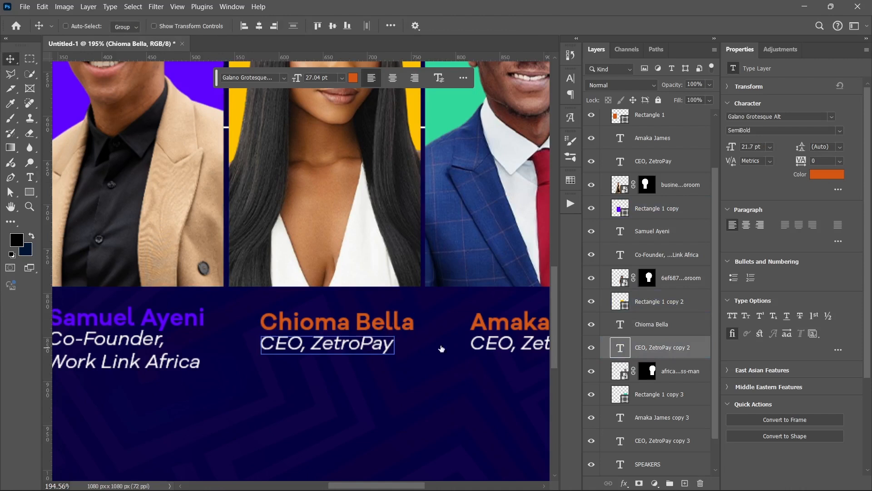
pyautogui.doubleClick(344, 347)
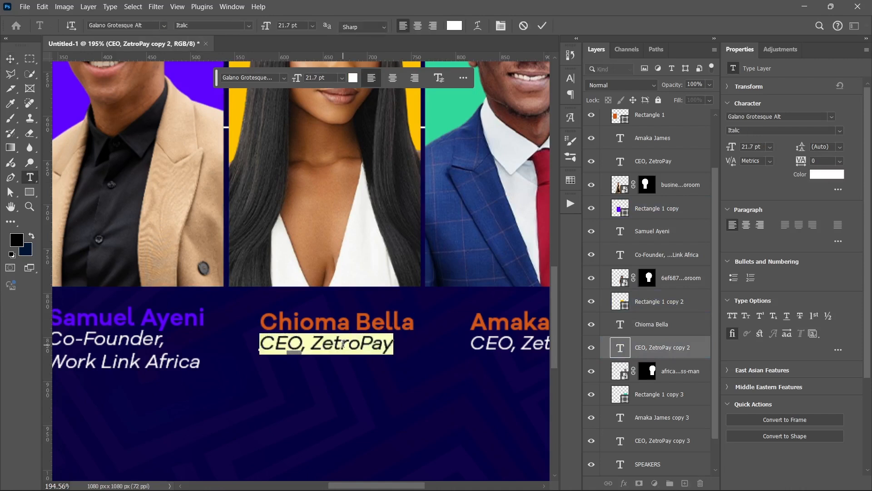
pyautogui.write('Produc')
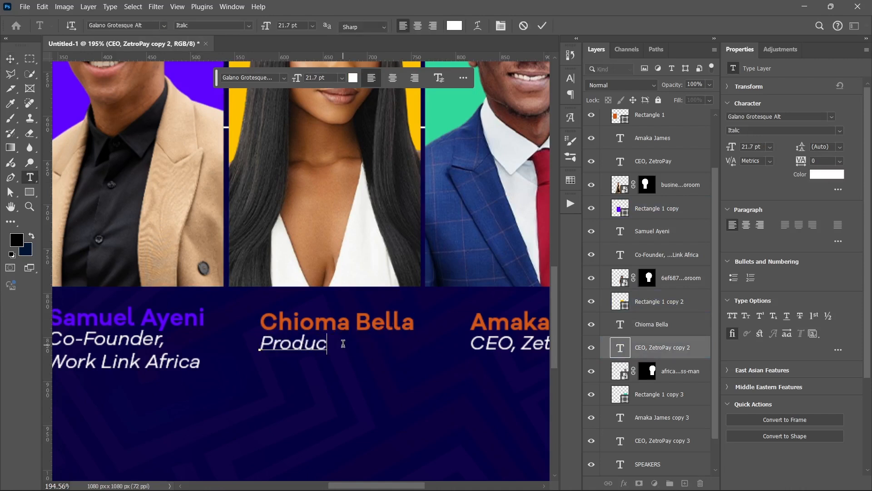
pyautogui.write('t Desig')
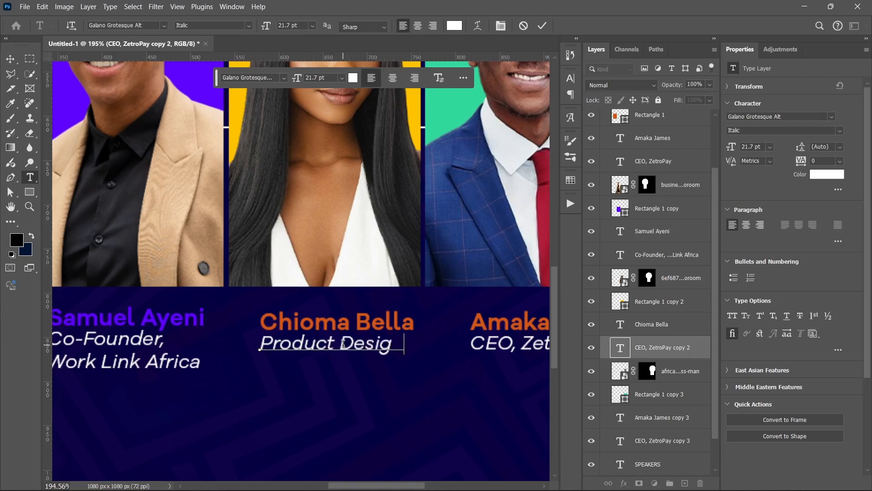
pyautogui.write('ne')
pyautogui.write('oo')
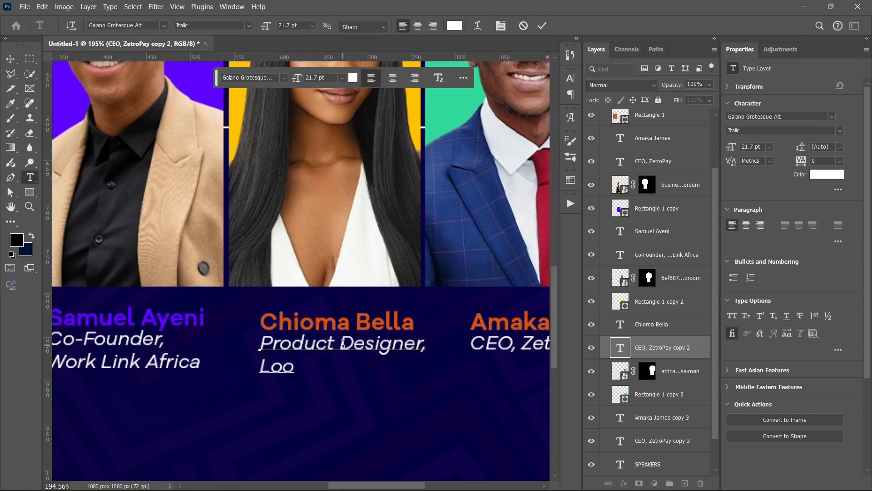
pyautogui.write('pTech')
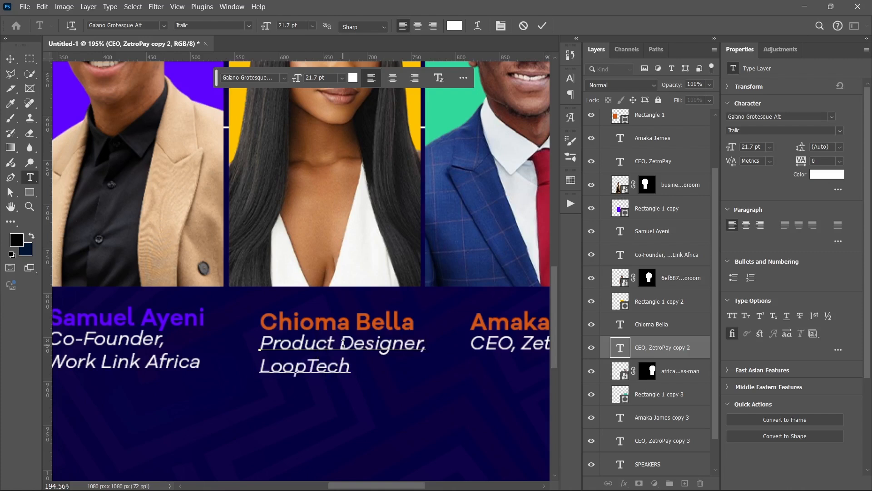
pyautogui.press('Escape')
pyautogui.press('v')
# - Recolour the third speaker's name with the yellow sampled from the portrait's background rectangle
pyautogui.click(689, 326)
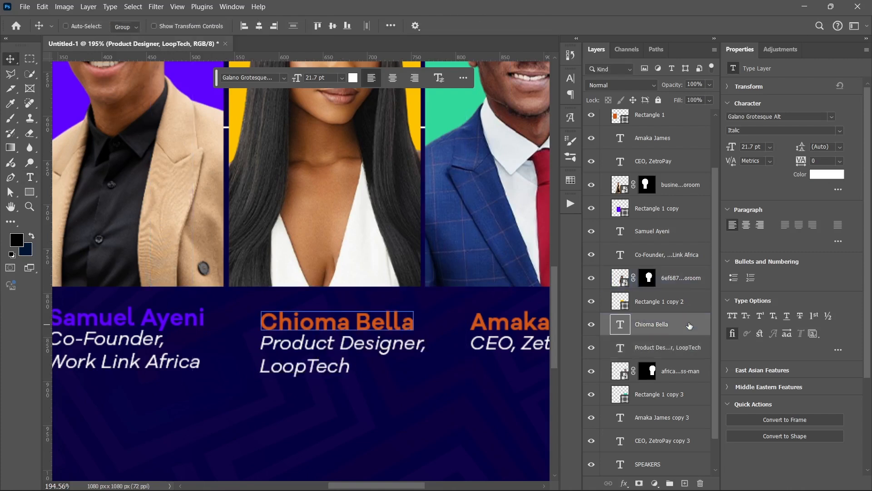
pyautogui.click(826, 176)
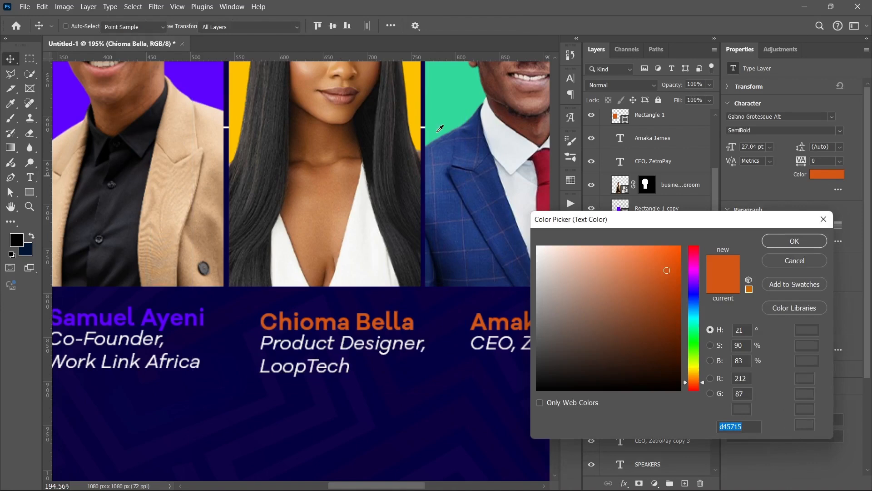
pyautogui.click(415, 94)
pyautogui.click(794, 241)
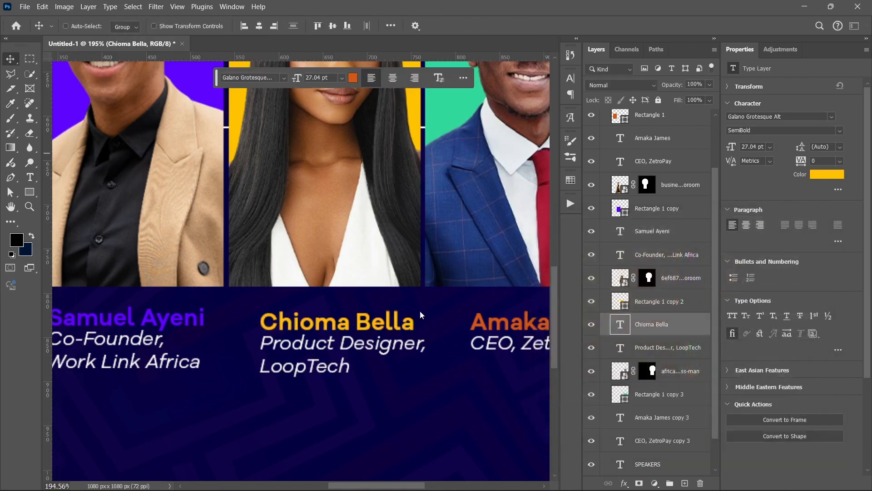
# - Replace the name in the caption under the fourth portrait with the fourth speaker's full name
pyautogui.moveTo(435, 298); pyautogui.dragTo(231, 289)
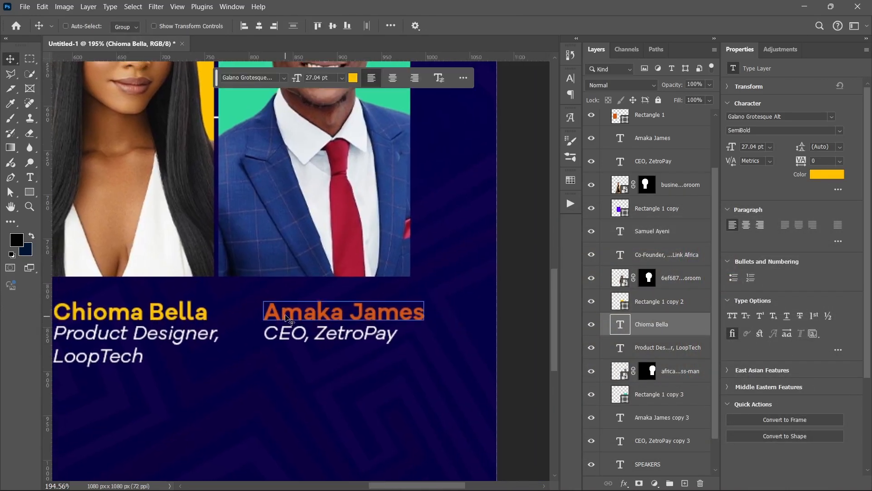
pyautogui.doubleClick(286, 317)
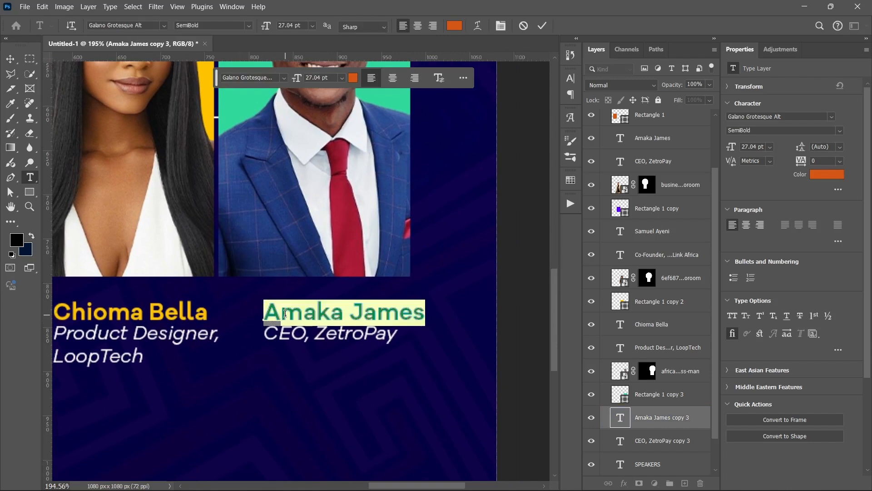
pyautogui.press('BackSpace')
pyautogui.write('Ibrah')
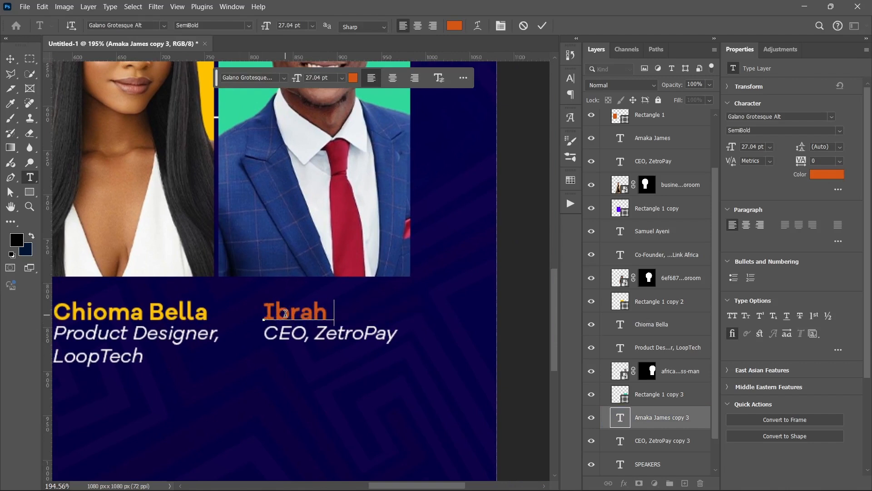
pyautogui.write('im Olamide')
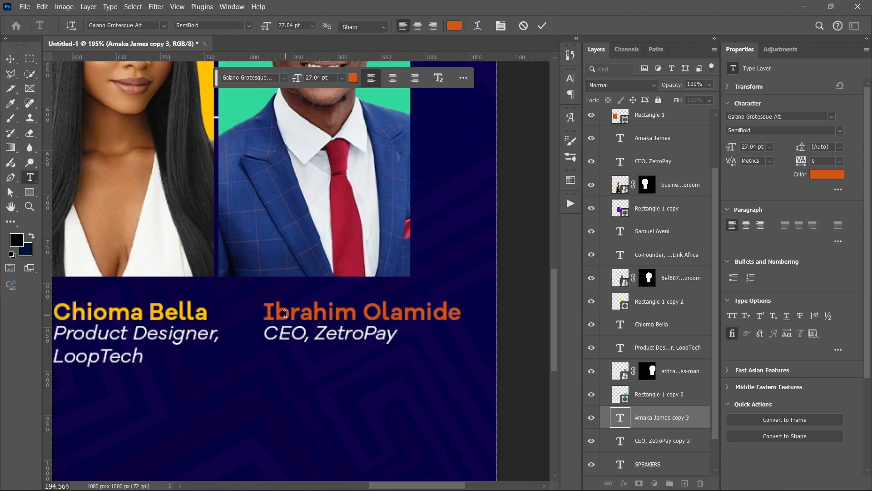
pyautogui.hotkey('ctrl', 'Return')
pyautogui.press('v')
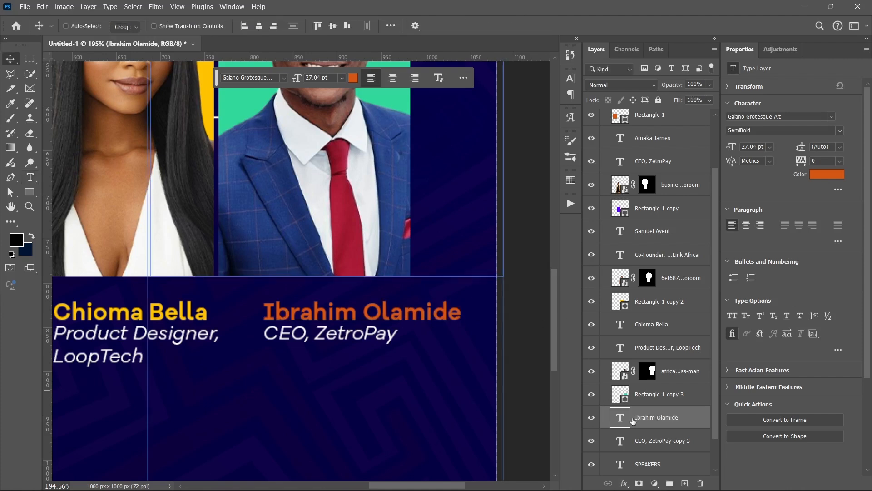
# - Change the title under the fourth speaker's name to CTO, NovaAI
pyautogui.click(661, 448)
pyautogui.doubleClick(282, 335)
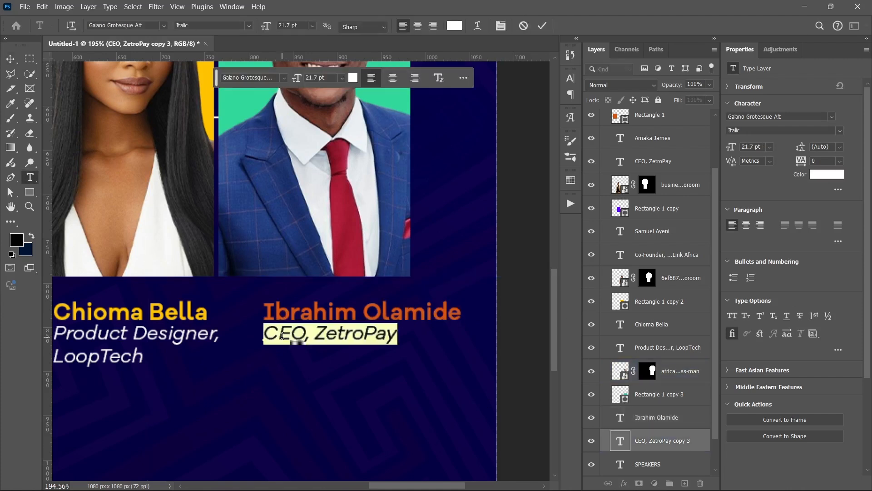
pyautogui.write('CT')
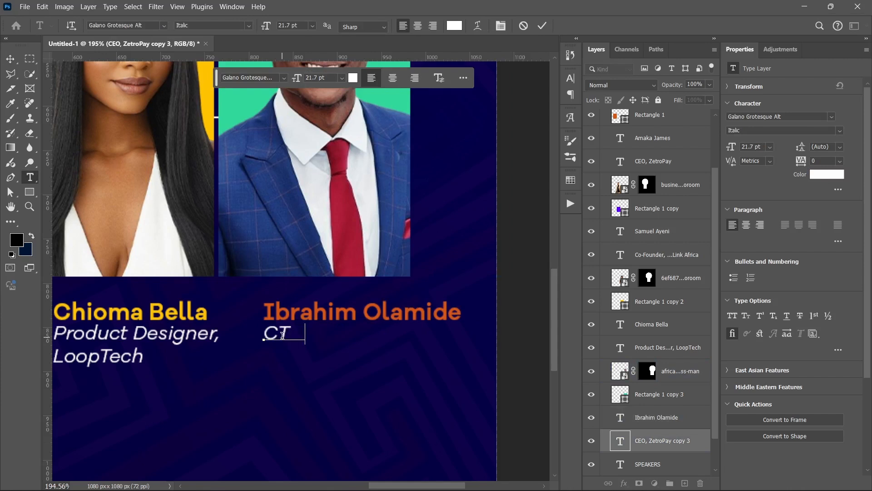
pyautogui.write('O, NovaAI')
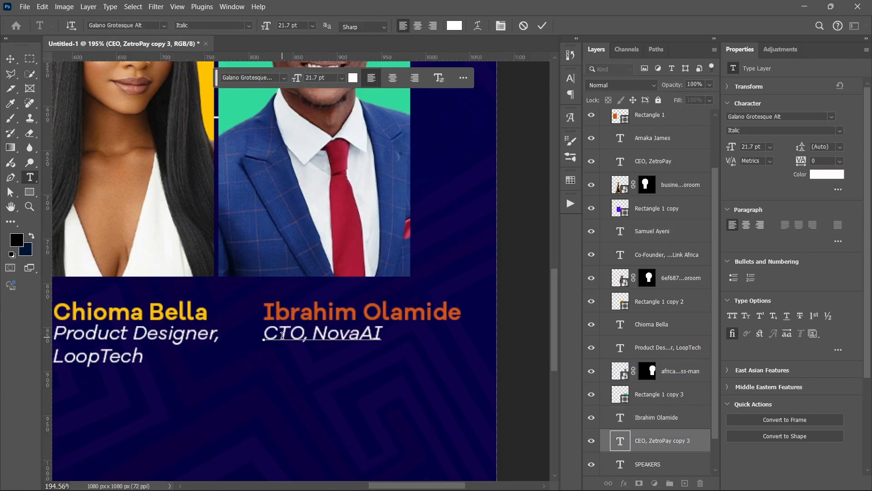
pyautogui.hotkey('ctrl', 'Return')
pyautogui.press('v')
# - Align the second speaker's name and title to the left edge of the purple background rectangle, using its outline as a selection
pyautogui.scroll(-5, 269, 333)
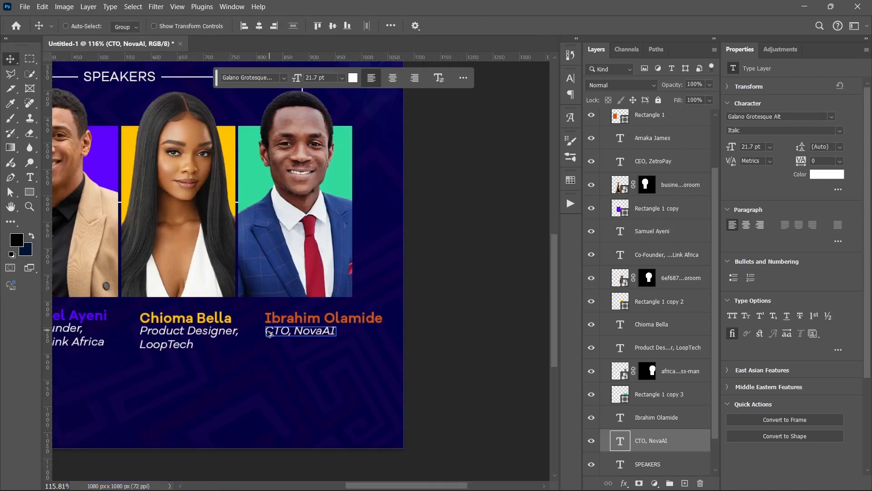
pyautogui.scroll(-1, 269, 333)
pyautogui.moveTo(140, 321); pyautogui.dragTo(334, 321)
pyautogui.click(654, 251)
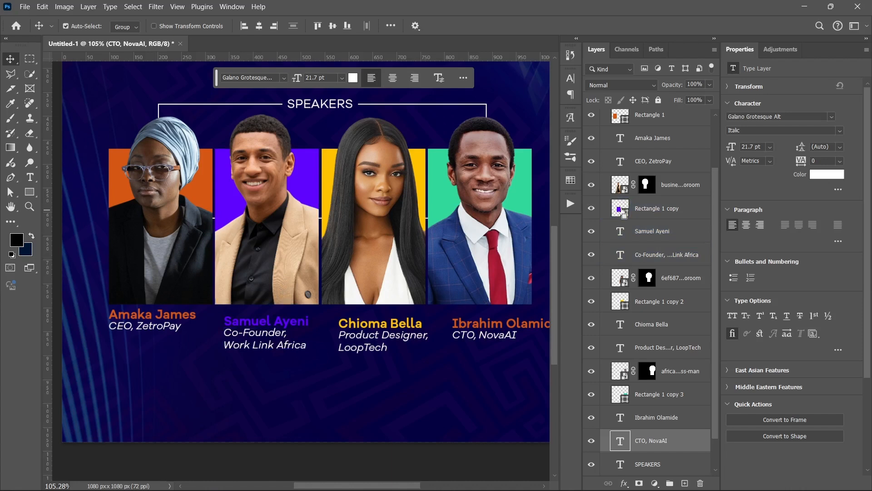
pyautogui.keyDown('ctrl'); pyautogui.click(624, 210); pyautogui.keyUp('ctrl')
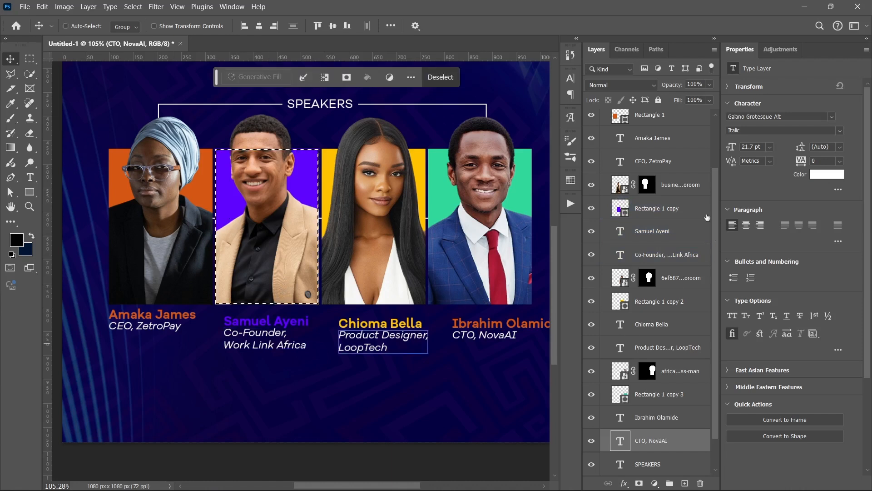
pyautogui.click(661, 234)
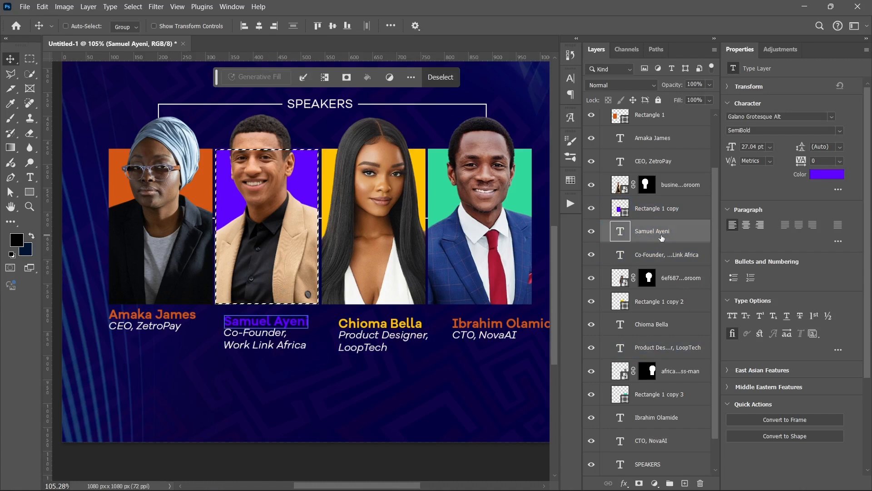
pyautogui.click(244, 26)
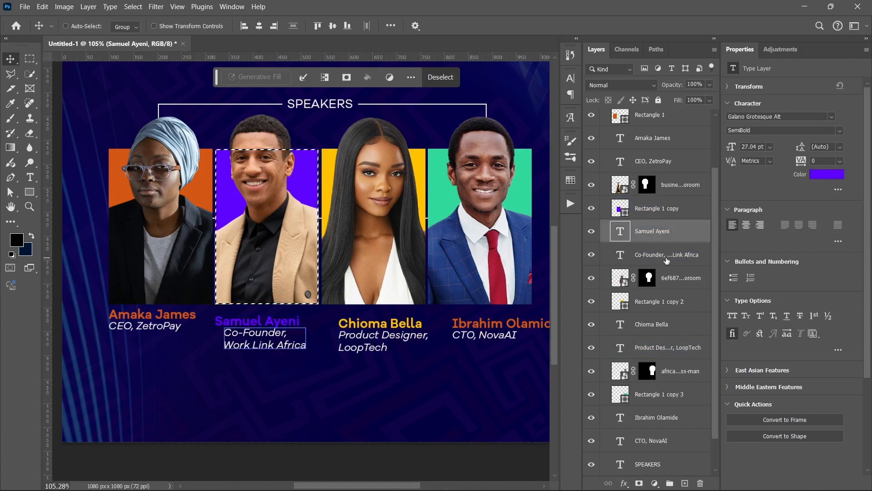
pyautogui.click(665, 256)
pyautogui.click(245, 27)
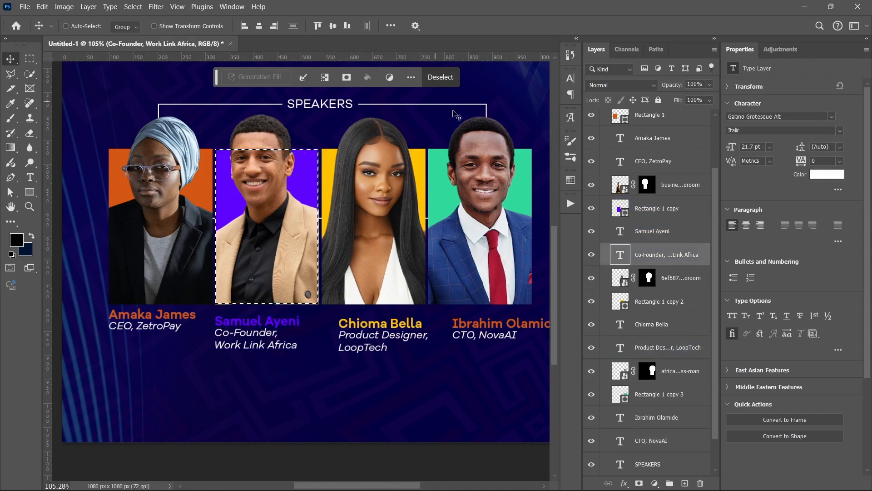
# - Align the third speaker's name to the left edge of the yellow background rectangle, using its outline as a selection
pyautogui.keyDown('ctrl'); pyautogui.click(626, 300); pyautogui.keyUp('ctrl')
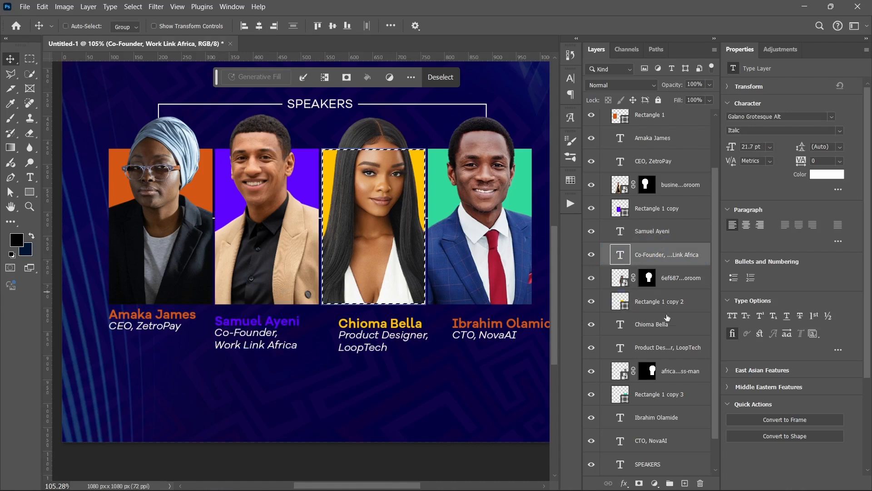
pyautogui.click(654, 324)
pyautogui.click(246, 26)
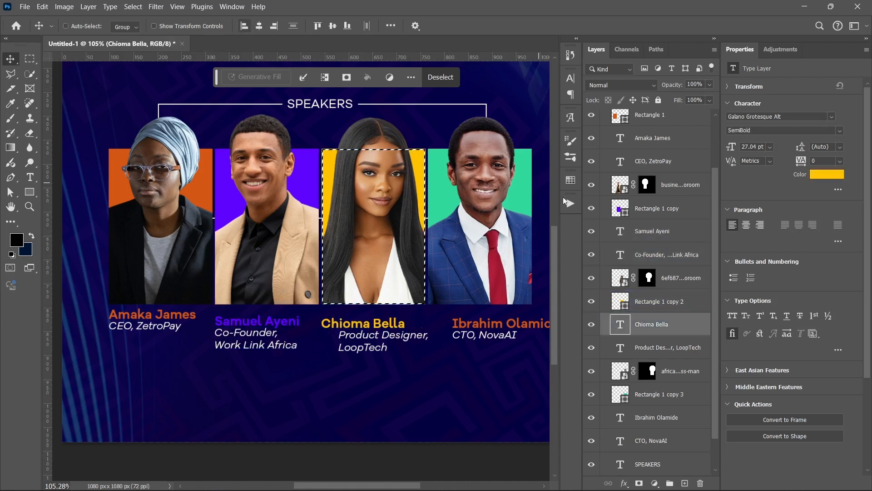
# - Left-align the third speaker's job title with the yellow rectangle and the fourth speaker's name and title with the green rectangle
pyautogui.click(654, 347)
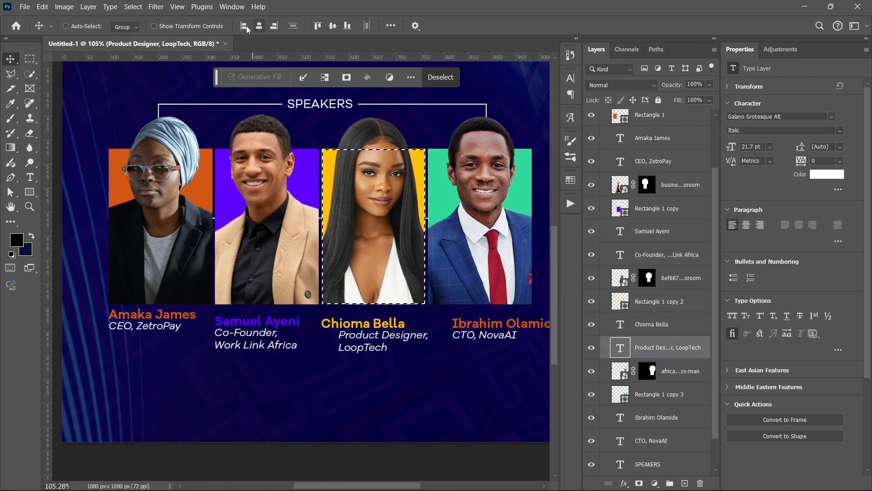
pyautogui.click(245, 27)
pyautogui.scroll(-2, 623, 321)
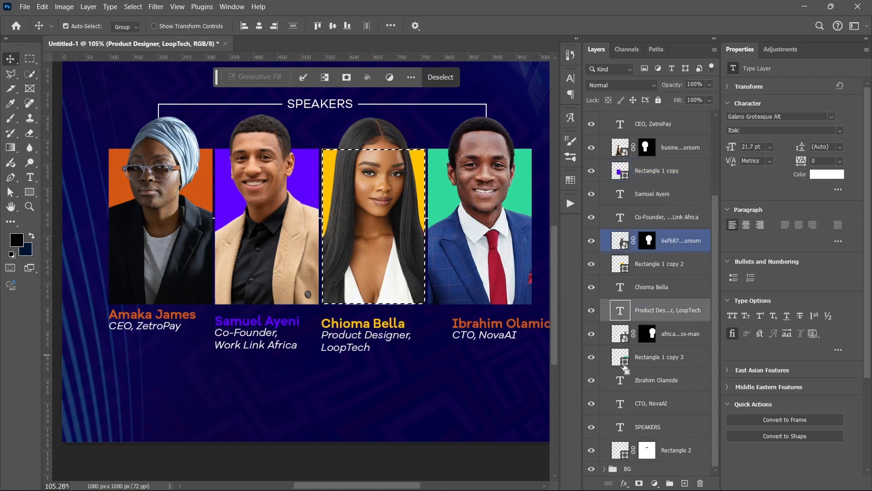
pyautogui.click(654, 380)
pyautogui.keyDown('ctrl'); pyautogui.click(623, 359); pyautogui.keyUp('ctrl')
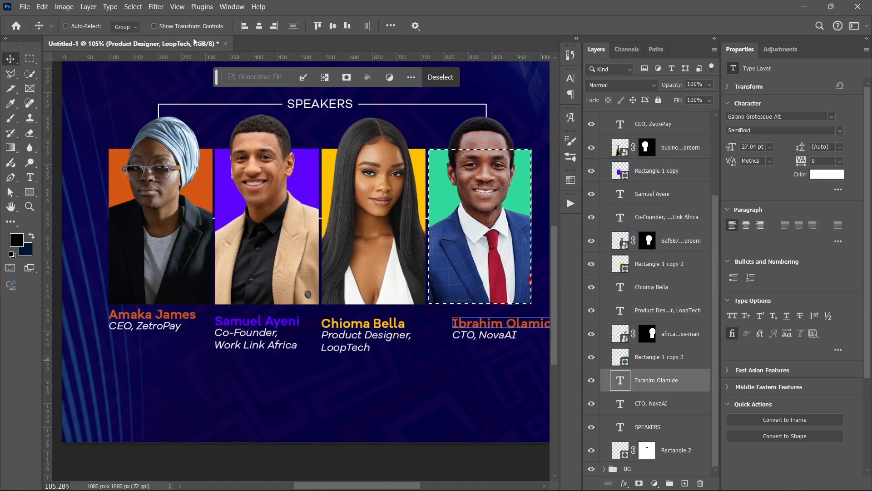
pyautogui.click(244, 26)
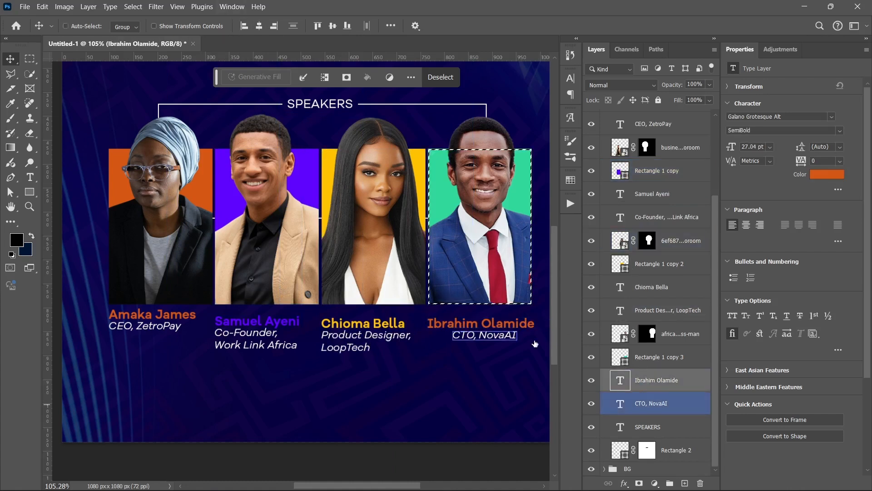
pyautogui.click(656, 401)
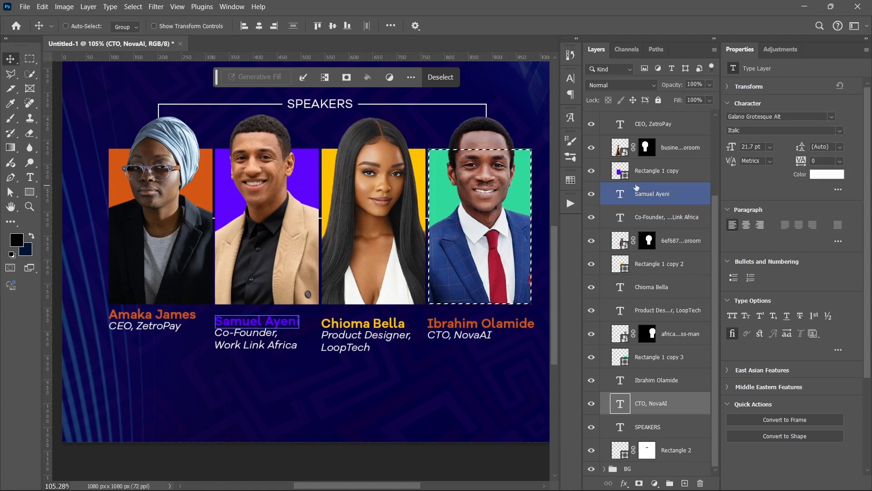
# - Top-align the second, third and fourth speakers' names with the first speaker's name and clear the selection
pyautogui.scroll(3, 642, 194)
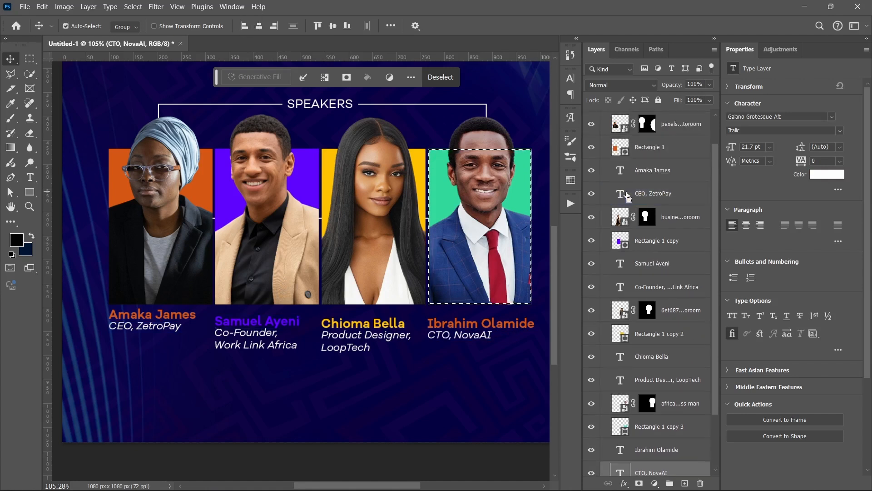
pyautogui.keyDown('ctrl'); pyautogui.click(622, 173); pyautogui.keyUp('ctrl')
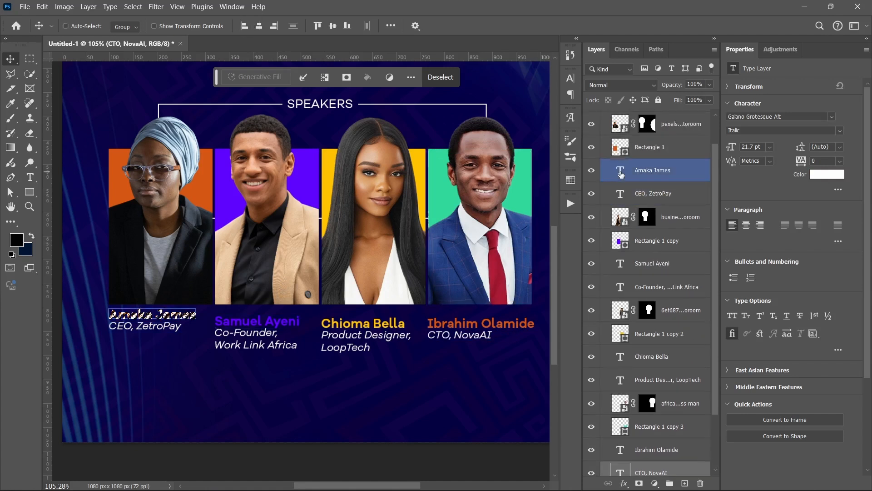
pyautogui.click(654, 262)
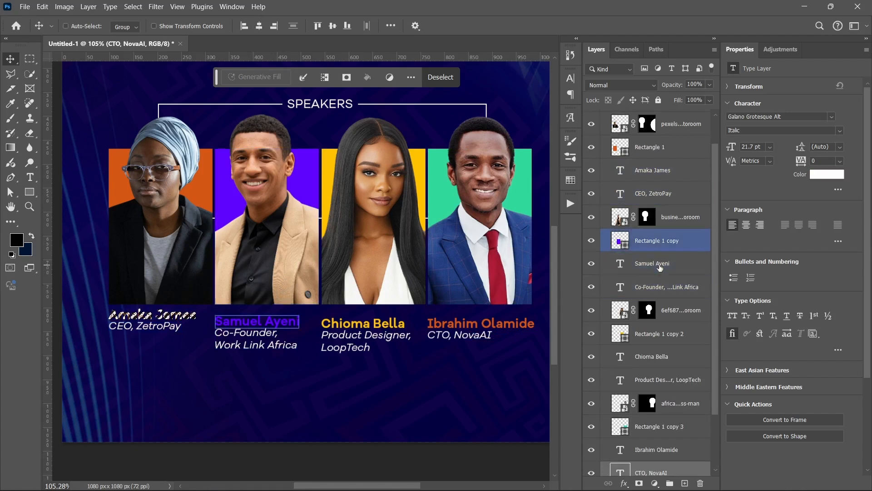
pyautogui.click(317, 26)
pyautogui.click(671, 358)
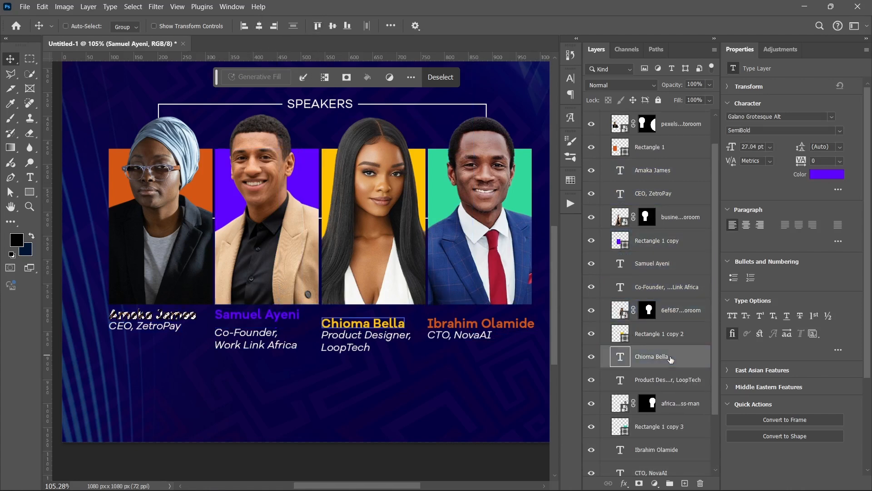
pyautogui.click(317, 26)
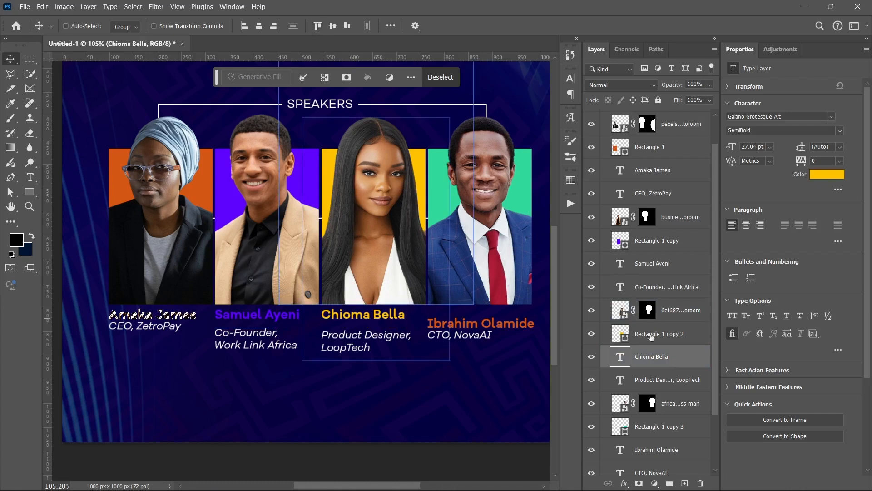
pyautogui.click(657, 449)
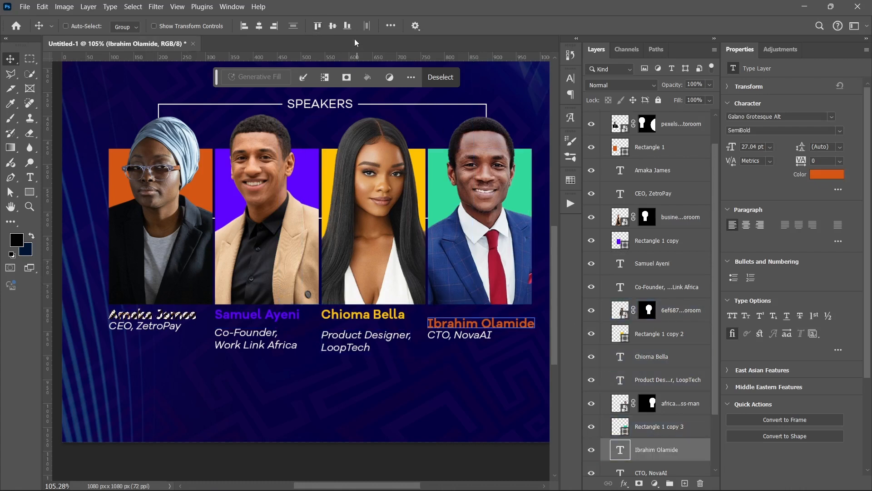
pyautogui.click(317, 26)
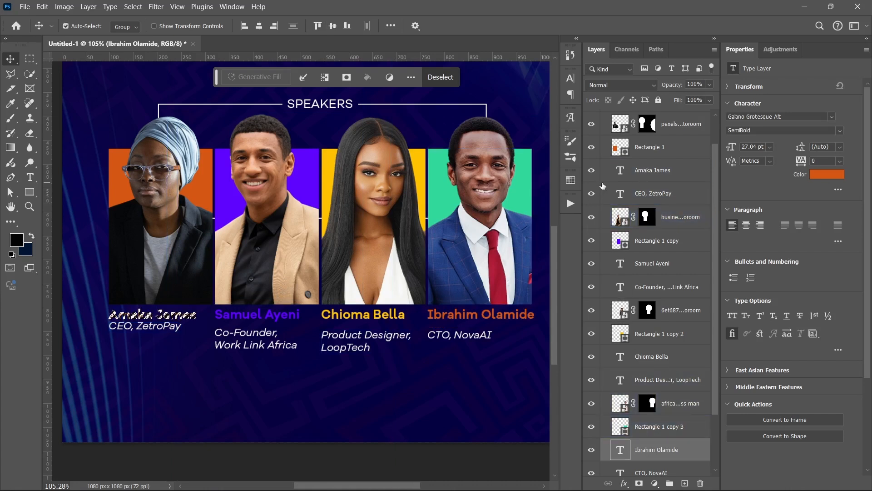
pyautogui.hotkey('ctrl', 'd')
# - Nudge all four speaker names down together by a few pixels, widening the gap beneath the portraits
pyautogui.keyDown('ctrl'); pyautogui.click(671, 359); pyautogui.keyUp('ctrl')
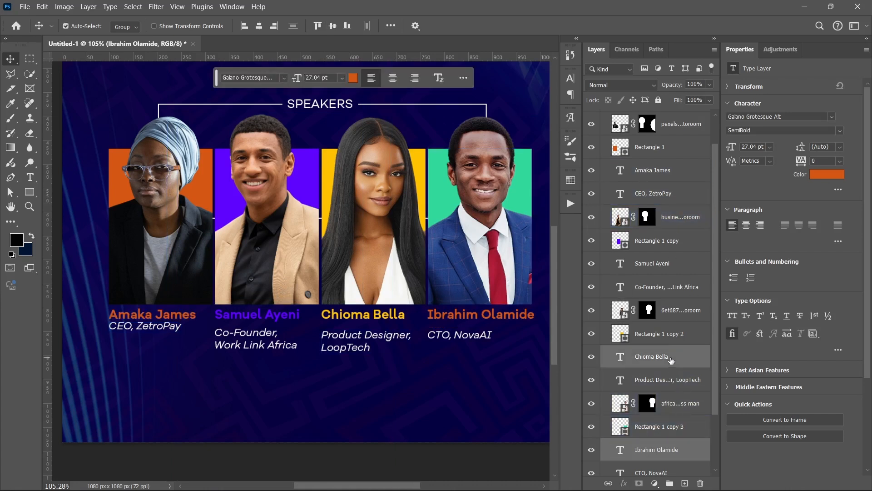
pyautogui.keyDown('ctrl'); pyautogui.click(668, 272); pyautogui.keyUp('ctrl')
pyautogui.keyDown('ctrl'); pyautogui.click(668, 172); pyautogui.keyUp('ctrl')
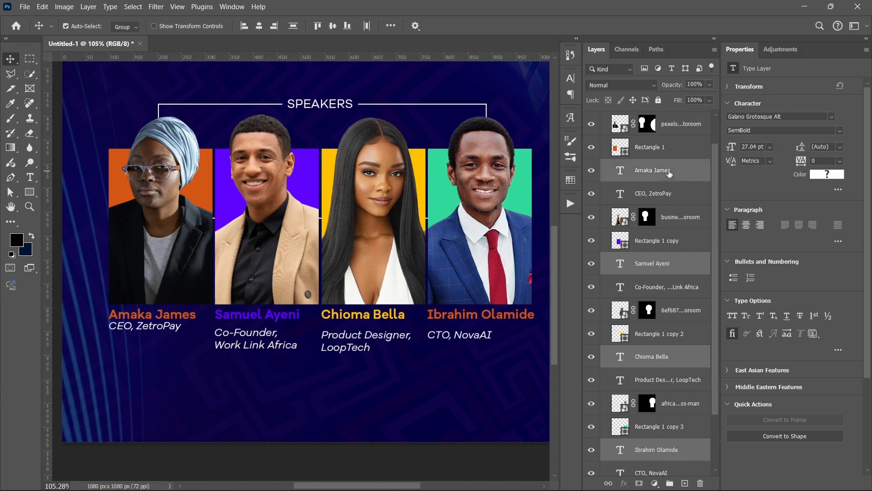
pyautogui.press('Down')
pyautogui.press('Down')
pyautogui.press('Down')
pyautogui.press('Down')
pyautogui.press('Down')
pyautogui.press('Down')
pyautogui.press('Down')
pyautogui.press('Down')
pyautogui.press('Down')
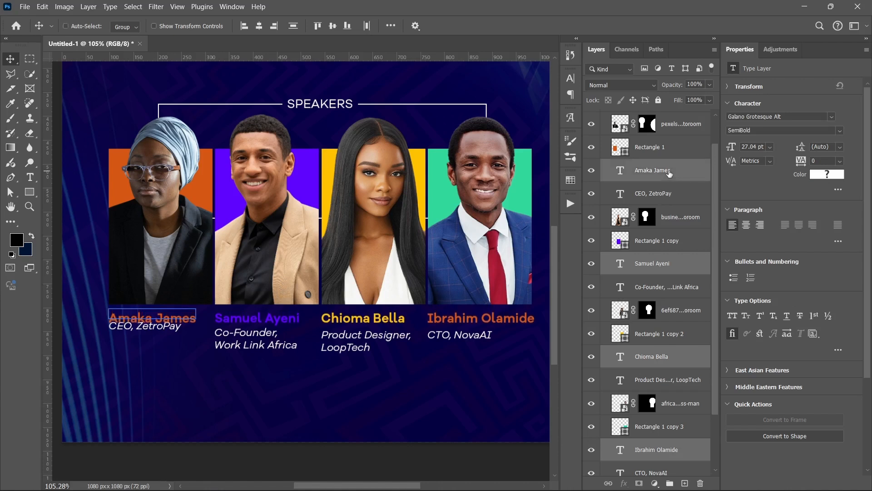
# - Move the "CEO, ZetroPay" title down so it sits just below the first speaker's name without overlapping it
pyautogui.click(643, 200)
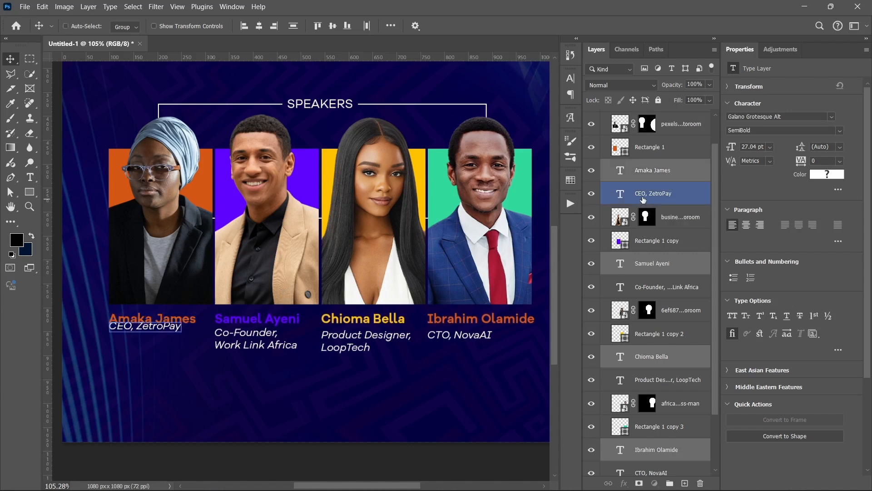
pyautogui.hotkey('shift', 'Down')
pyautogui.press('Down')
pyautogui.press('Down')
pyautogui.press('Down')
pyautogui.press('Down')
pyautogui.press('Down')
pyautogui.press('Down')
pyautogui.press('Down')
pyautogui.press('Down')
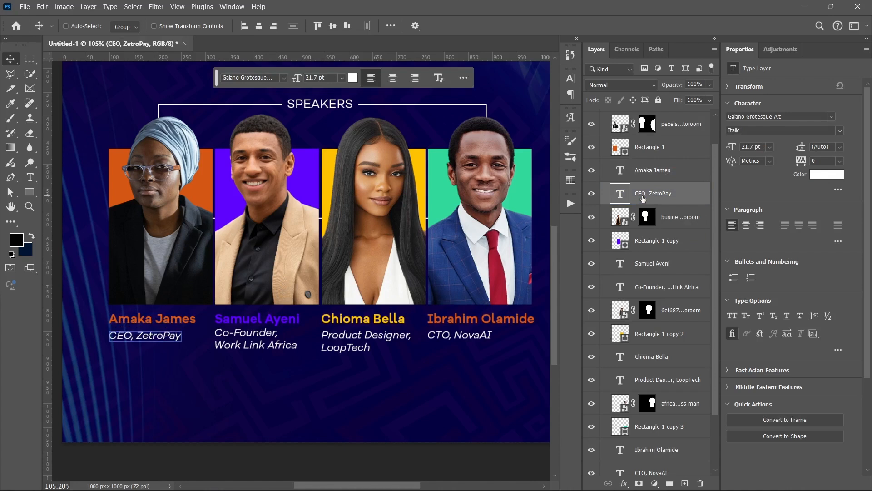
pyautogui.press('Up')
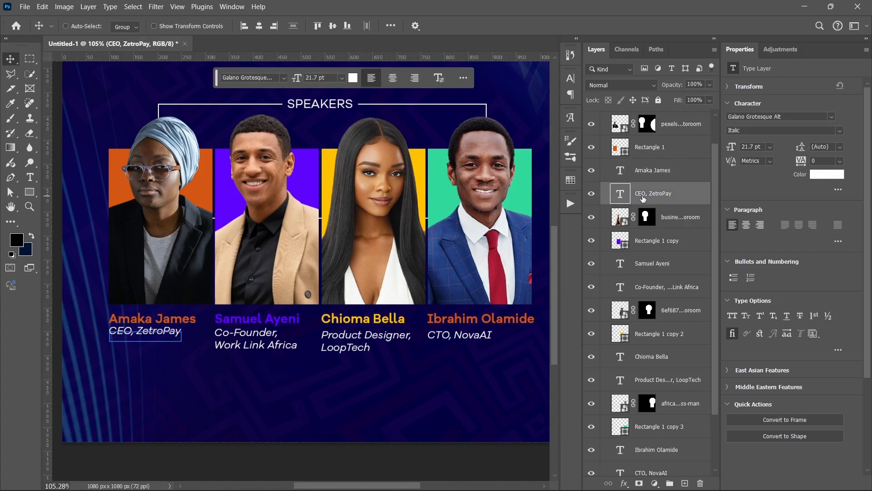
# - Top-align the other three speakers' job titles with the "CEO, ZetroPay" title
pyautogui.keyDown('ctrl'); pyautogui.click(621, 199); pyautogui.keyUp('ctrl')
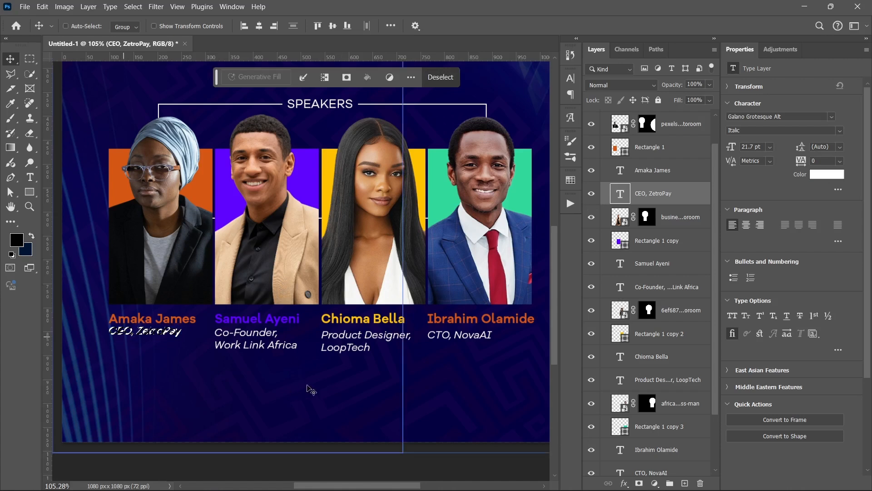
pyautogui.click(638, 276)
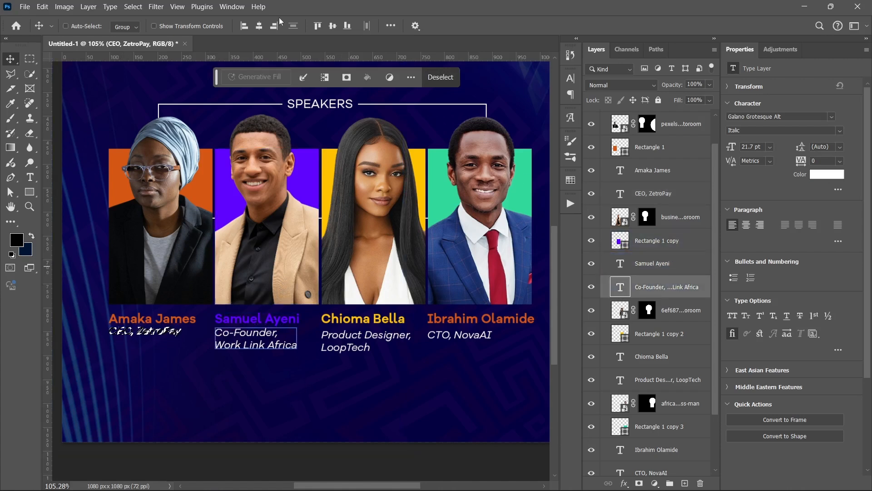
pyautogui.click(317, 26)
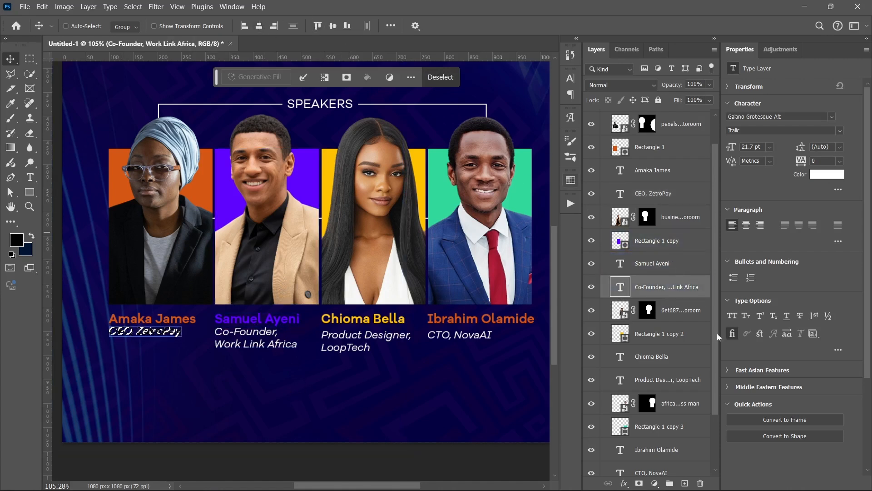
pyautogui.click(668, 376)
pyautogui.click(318, 26)
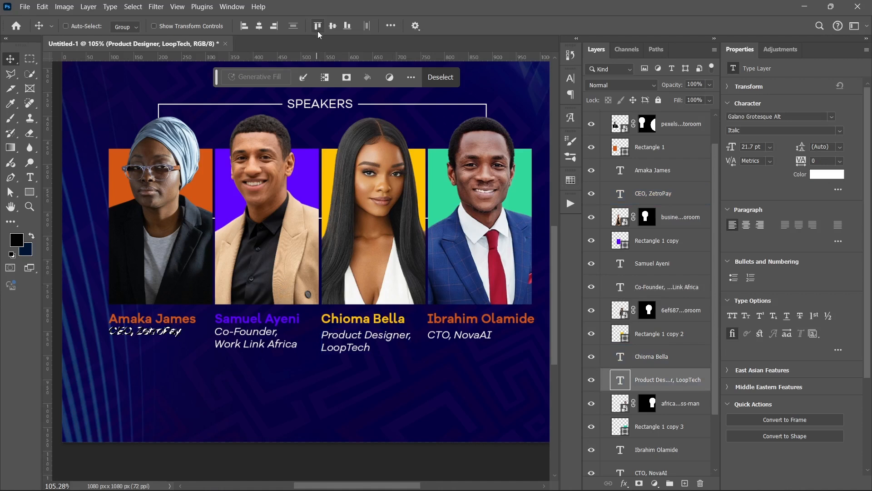
pyautogui.scroll(-1, 672, 433)
pyautogui.click(672, 433)
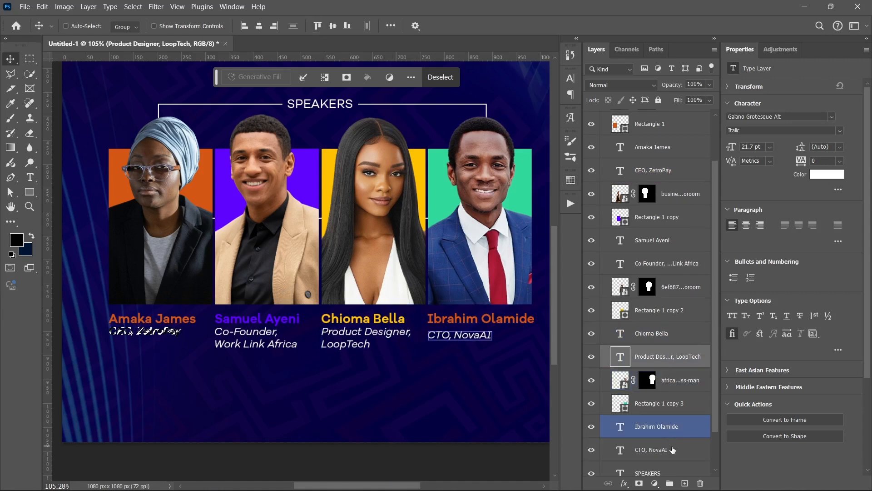
pyautogui.click(672, 450)
pyautogui.click(317, 27)
pyautogui.click(317, 27)
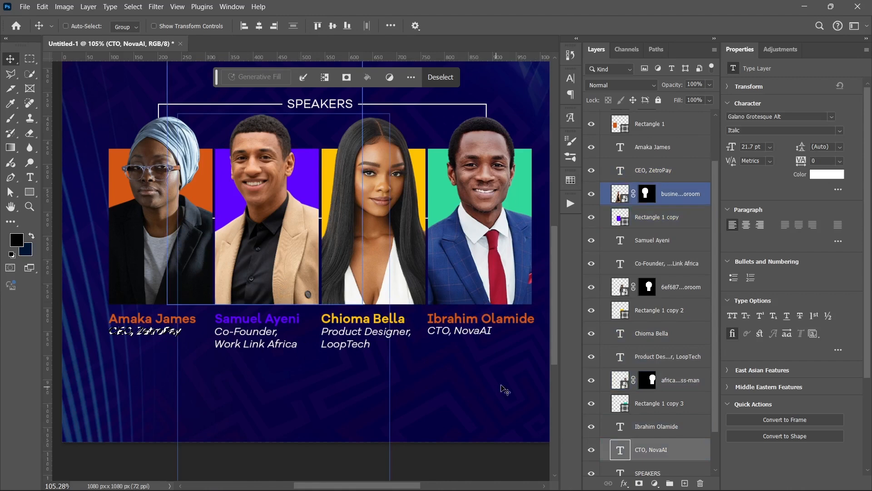
# - Collapse the SPEAKERS layer group and leave no layer selected
pyautogui.scroll(3, 644, 182)
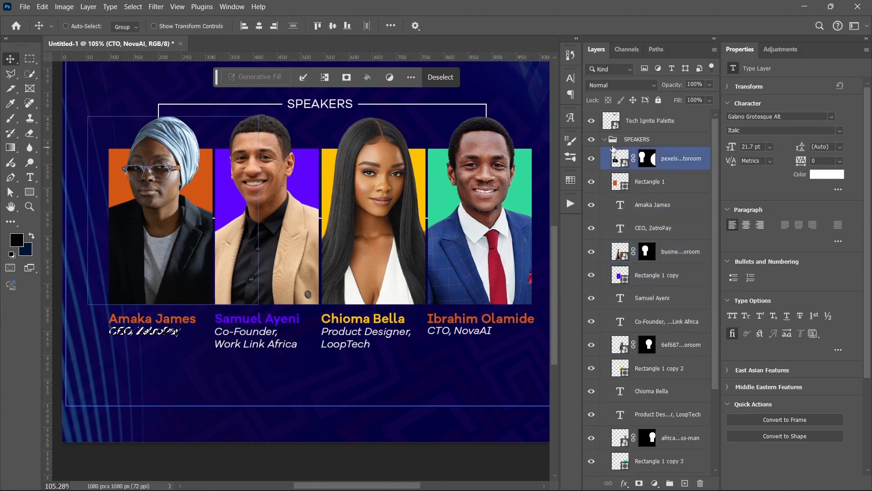
pyautogui.click(604, 139)
pyautogui.click(664, 256)
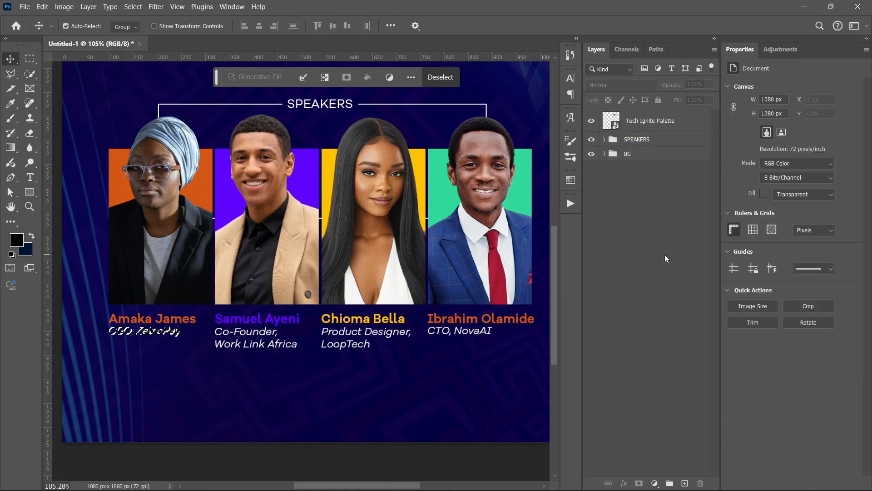
# - Examine the whole flyer with the SPEAKERS and BG groups hidden and shown in turn
pyautogui.hotkey('ctrl', '0')
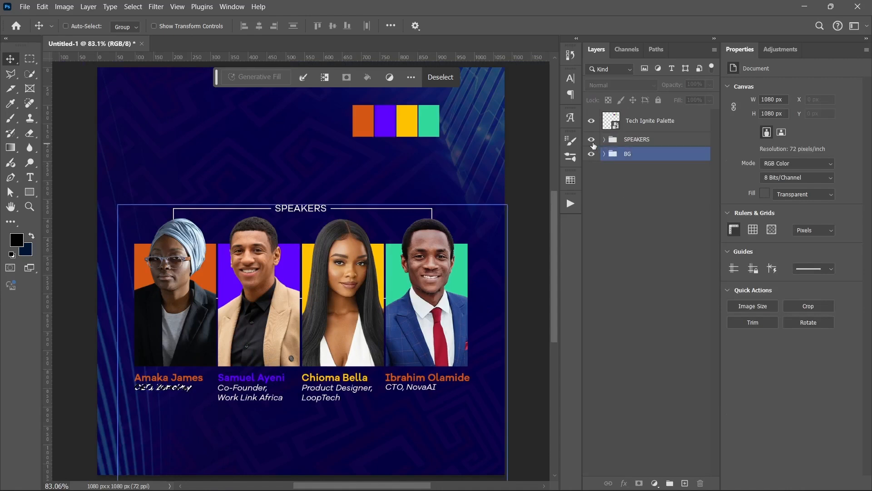
pyautogui.click(592, 140)
pyautogui.click(592, 140)
pyautogui.click(593, 142)
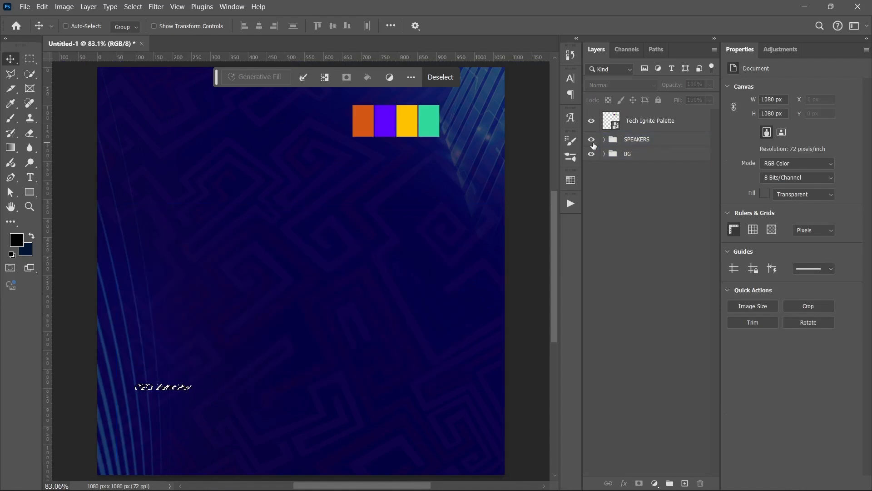
pyautogui.click(592, 140)
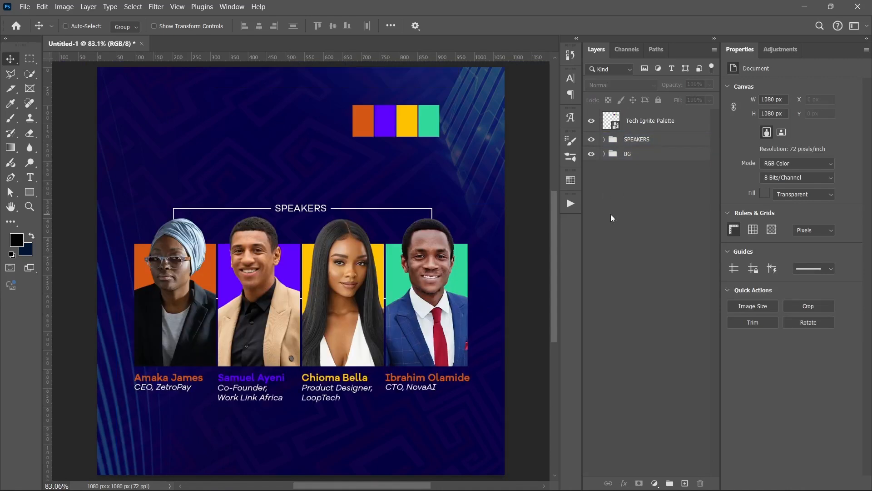
pyautogui.click(591, 141)
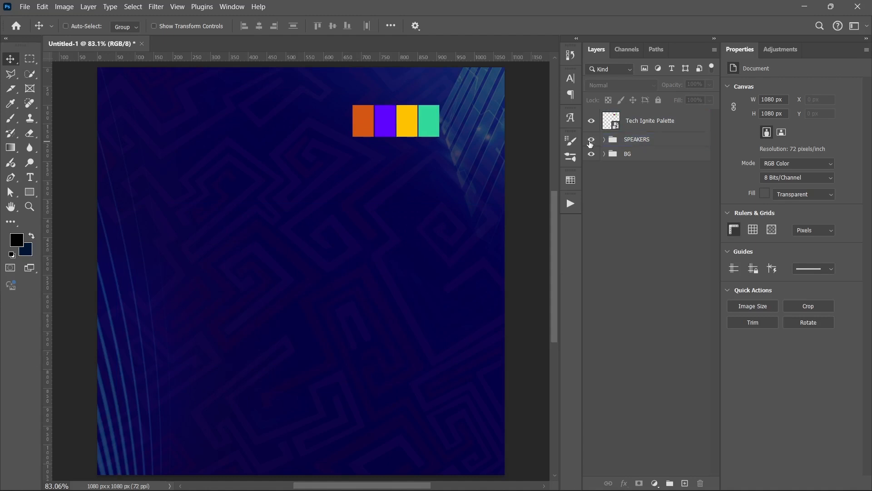
pyautogui.click(591, 141)
pyautogui.click(591, 141)
pyautogui.click(590, 141)
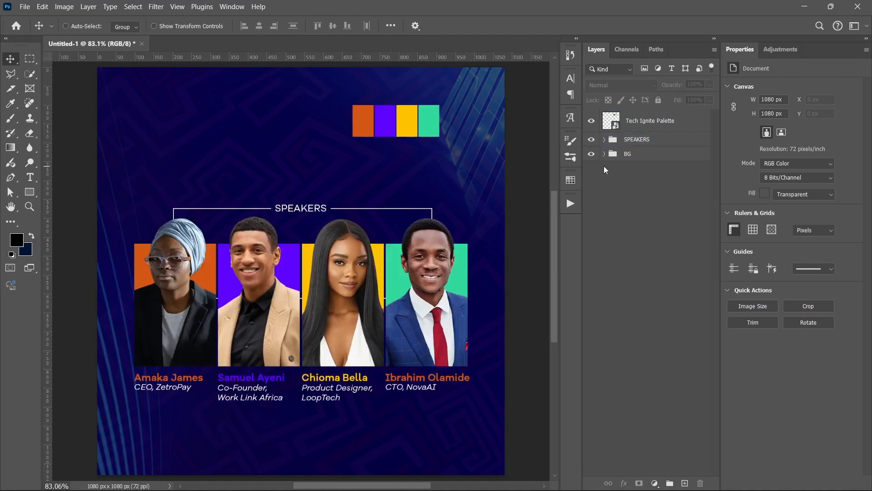
pyautogui.click(591, 154)
pyautogui.click(591, 154)
# - Hide the Tech Ignite Palette layer and show the guides with the SPEAKERS group selected
pyautogui.click(608, 123)
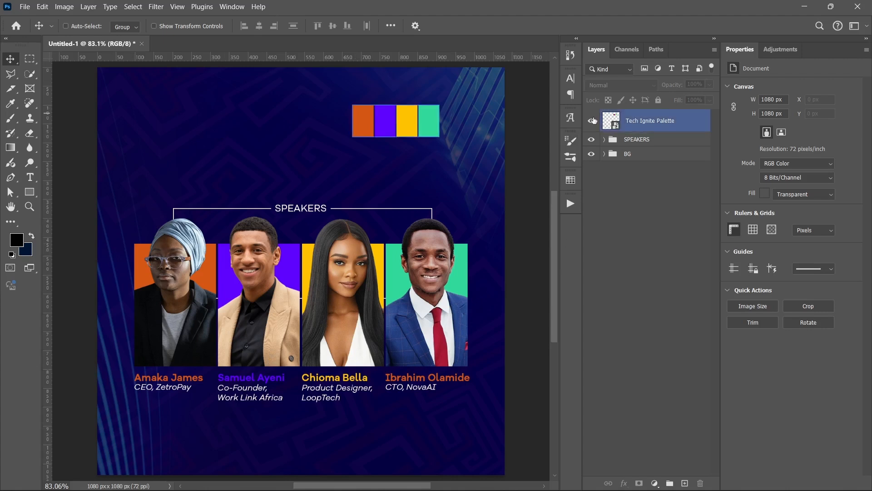
pyautogui.click(593, 121)
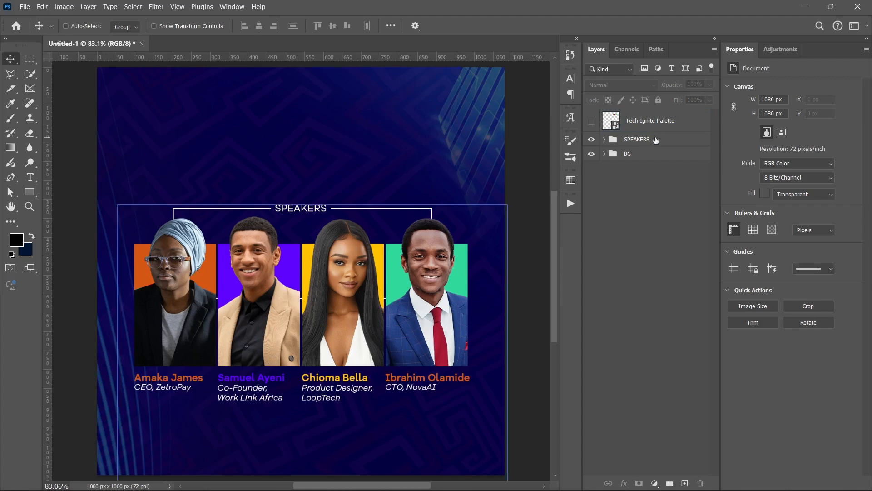
pyautogui.click(654, 139)
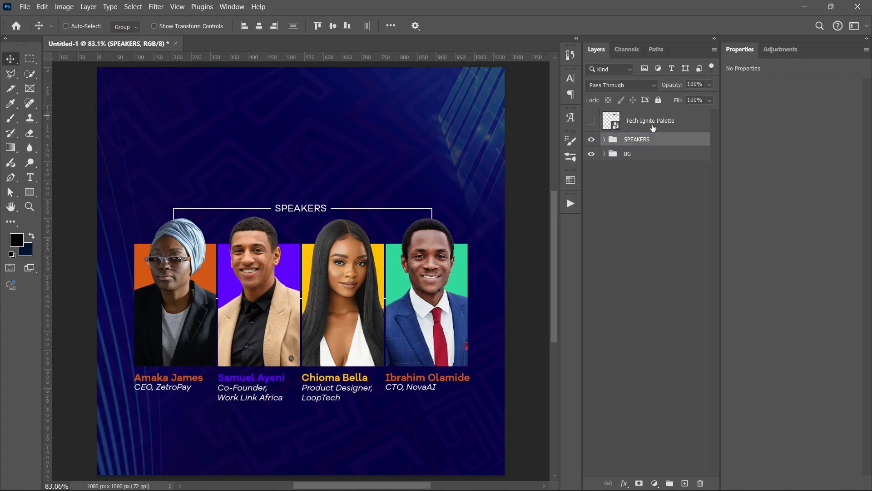
pyautogui.hotkey('ctrl', ';')
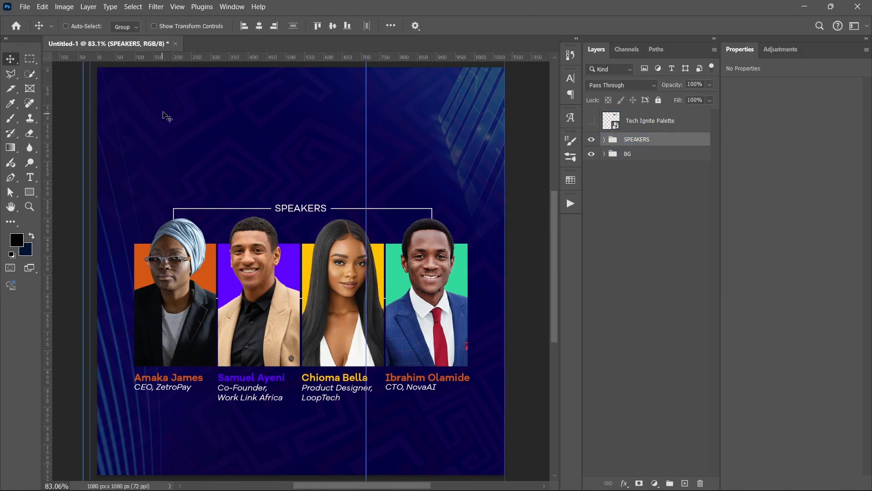
# - Hide the guides and add the text "TECH IGNITE 2025" in the empty area above the speakers section
pyautogui.scroll(5, 164, 114)
pyautogui.scroll(-4, 168, 112)
pyautogui.moveTo(189, 109); pyautogui.dragTo(195, 135)
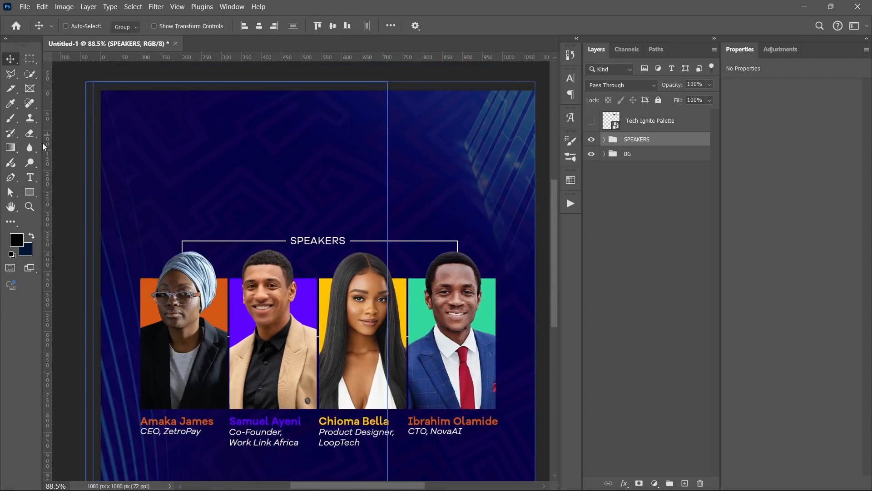
pyautogui.hotkey('ctrl', ';')
pyautogui.press('t')
pyautogui.click(179, 144)
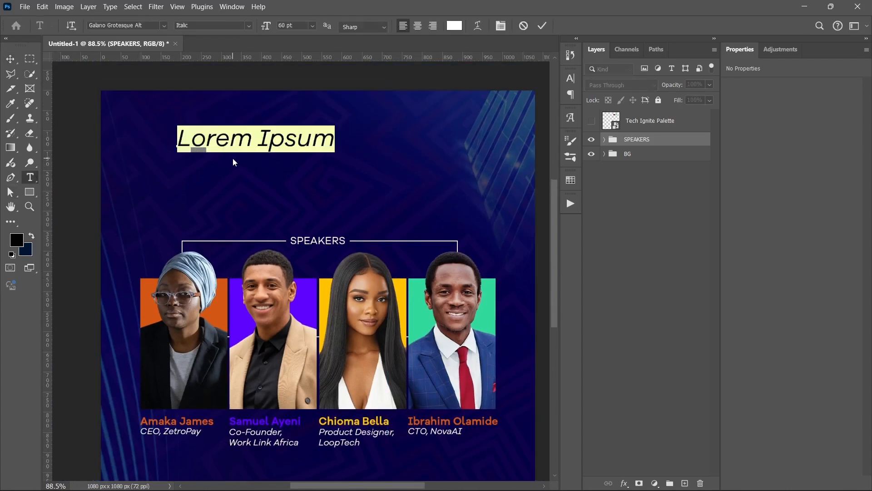
pyautogui.write('TEC')
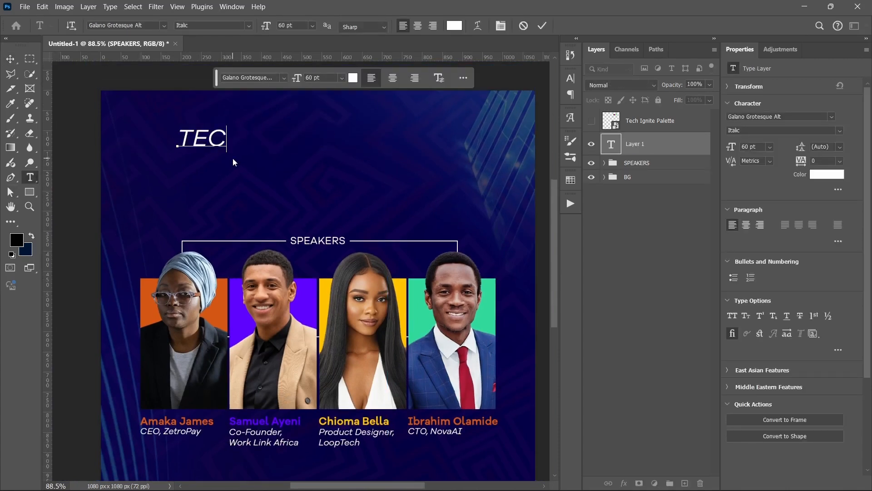
pyautogui.write('H IGNIT')
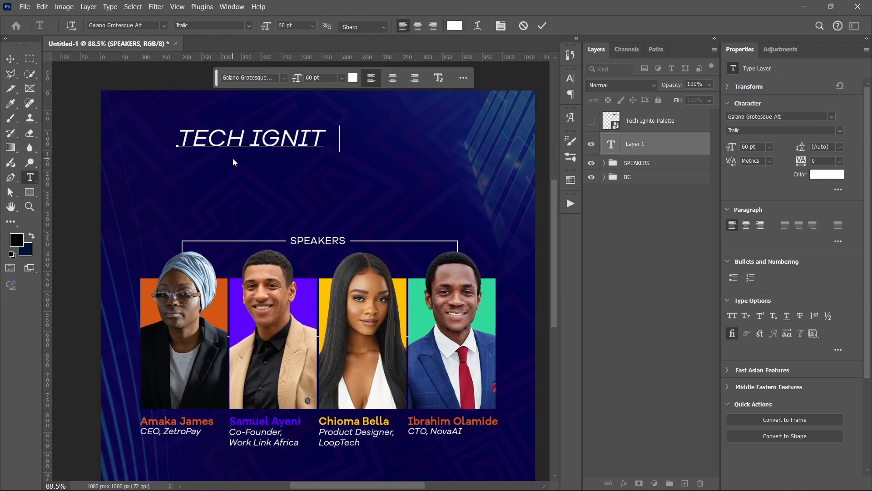
pyautogui.write('E 20225')
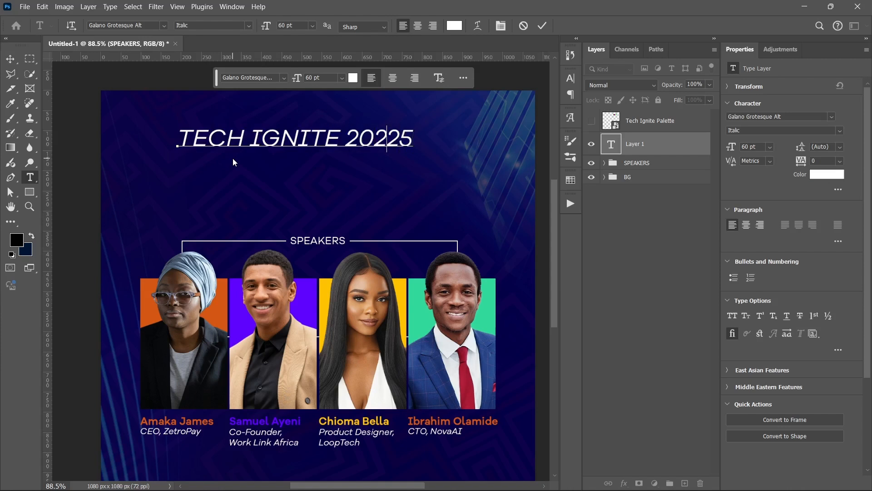
pyautogui.press('Delete')
pyautogui.click(233, 159)
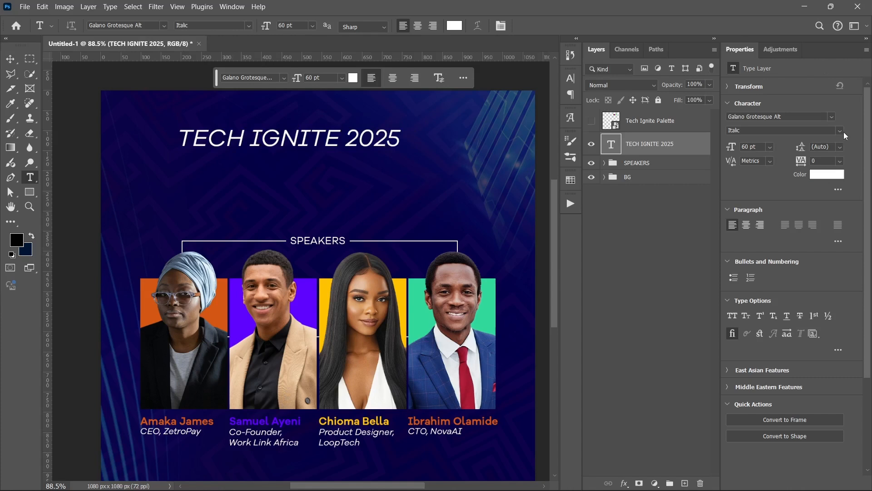
# - Set the "TECH IGNITE 2025" text to Regular and scale it down to about 24 pt near the flyer's upper-left corner
pyautogui.click(840, 131)
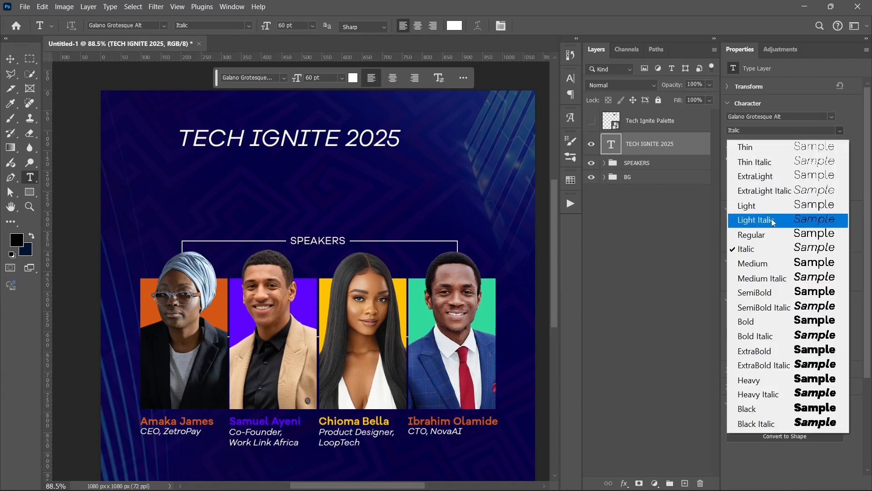
pyautogui.click(770, 236)
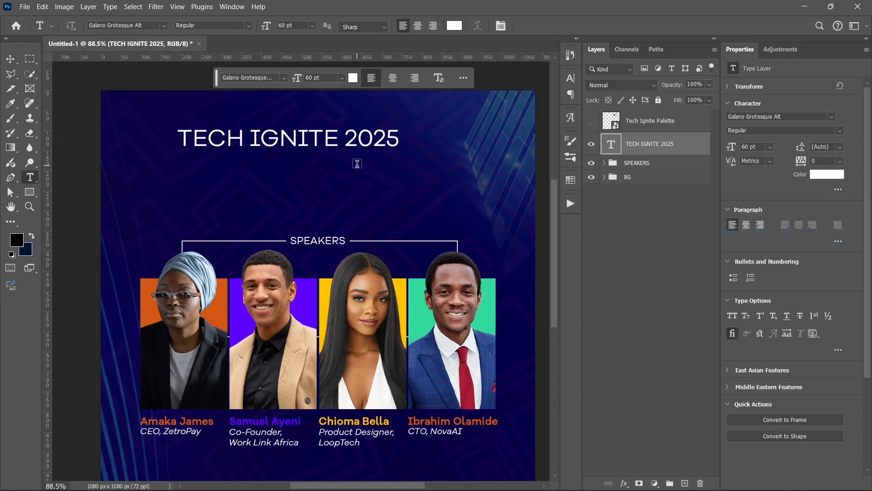
pyautogui.hotkey('ctrl', 't')
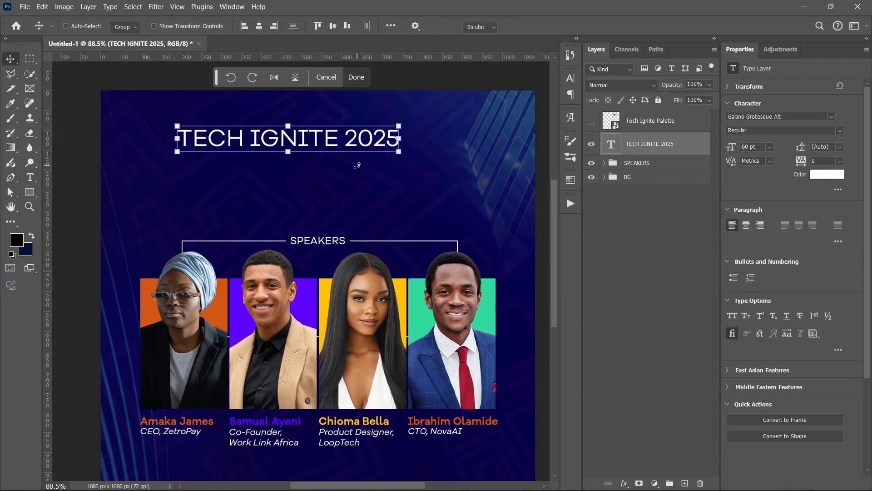
pyautogui.moveTo(397, 156); pyautogui.dragTo(224, 123)
pyautogui.press('Return')
# - Left-align "TECH IGNITE 2025" with the orange rectangle behind the first speaker, then clear the selection
pyautogui.click(603, 164)
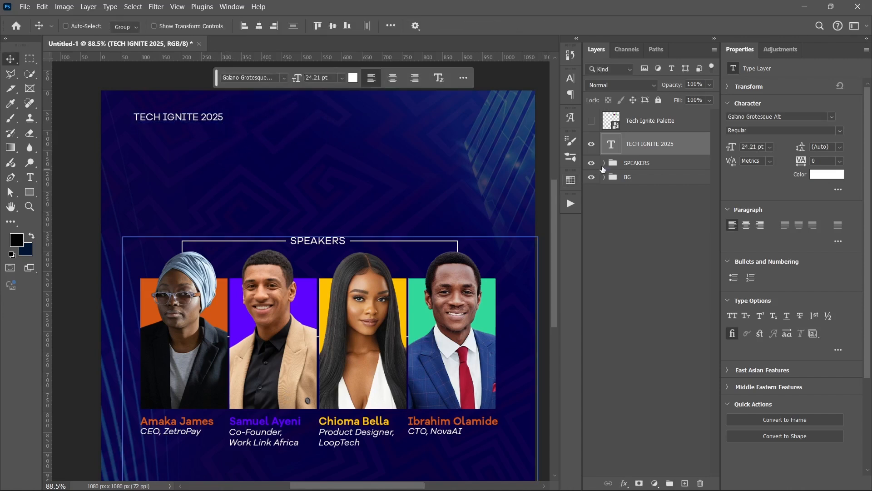
pyautogui.click(603, 162)
pyautogui.keyDown('ctrl'); pyautogui.click(615, 207); pyautogui.keyUp('ctrl')
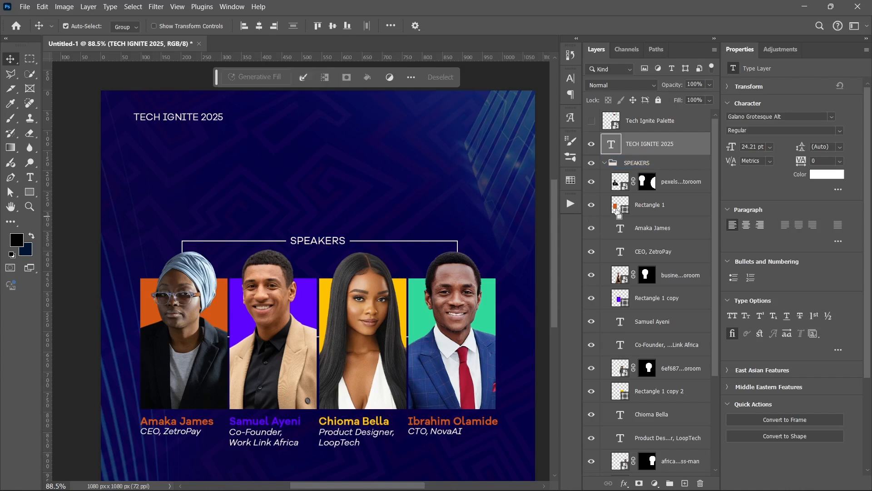
pyautogui.click(243, 27)
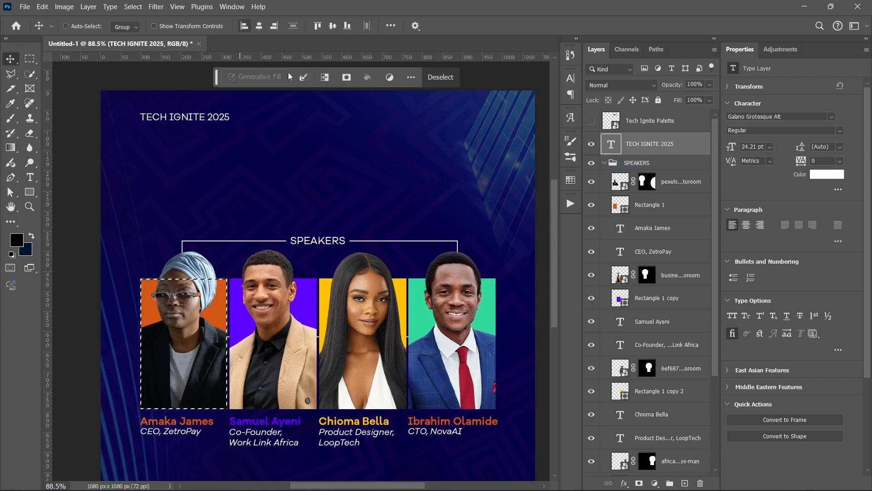
pyautogui.press('Left')
pyautogui.press('Return')
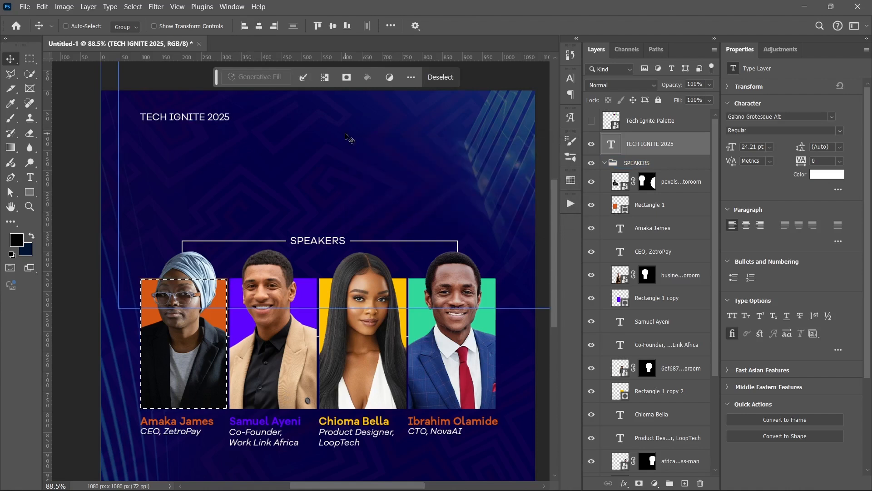
pyautogui.hotkey('ctrl', 'd')
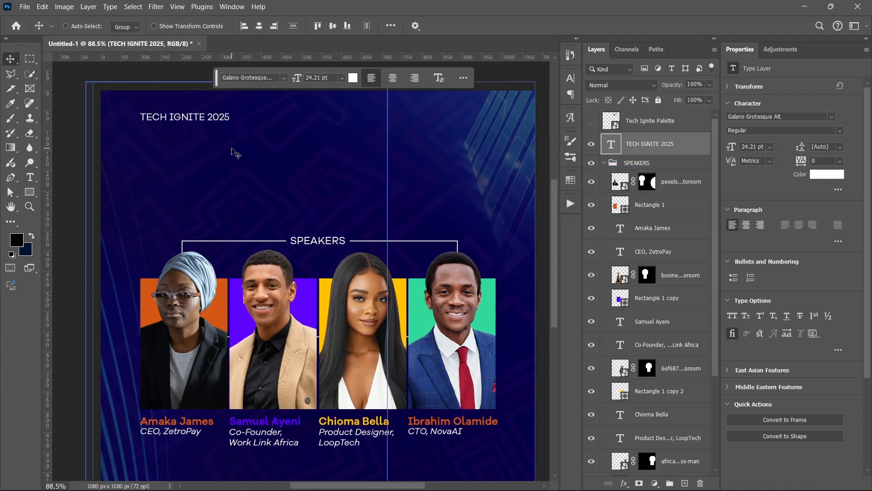
# - Nudge the "TECH IGNITE 2025" text down slightly from the flyer's upper edge
pyautogui.press('Down')
pyautogui.press('Down')
pyautogui.press('Down')
pyautogui.press('Down')
pyautogui.press('Down')
pyautogui.press('Down')
pyautogui.press('Down')
pyautogui.press('Down')
pyautogui.press('Down')
pyautogui.press('Down')
pyautogui.press('Down')
pyautogui.press('Down')
pyautogui.press('Down')
pyautogui.press('Down')
pyautogui.press('Down')
pyautogui.press('Down')
pyautogui.press('Down')
pyautogui.press('Down')
pyautogui.press('Down')
pyautogui.press('Down')
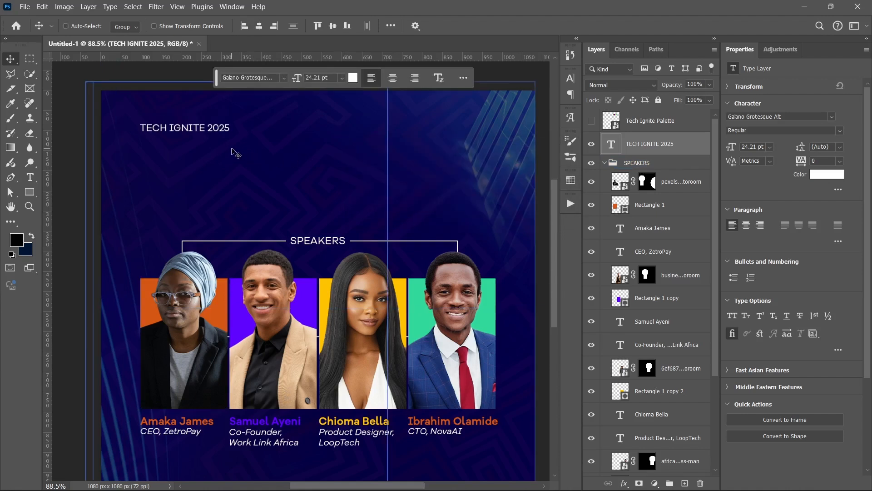
pyautogui.press('Up')
pyautogui.press('Up')
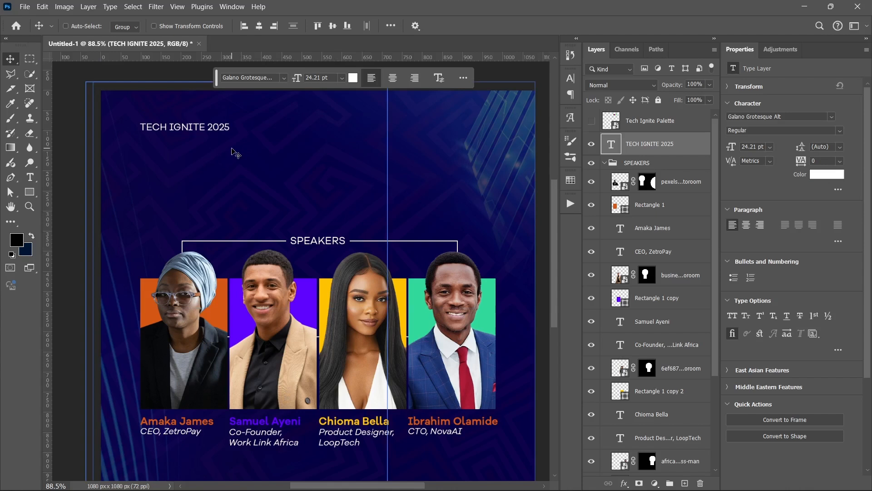
# - Duplicate the "TECH IGNITE 2025" text below itself and change the copy to "UNLOCKING THE FUTURE:" on two lines
pyautogui.keyDown('alt'); pyautogui.moveTo(170, 131); pyautogui.dragTo(186, 175); pyautogui.keyUp('alt')
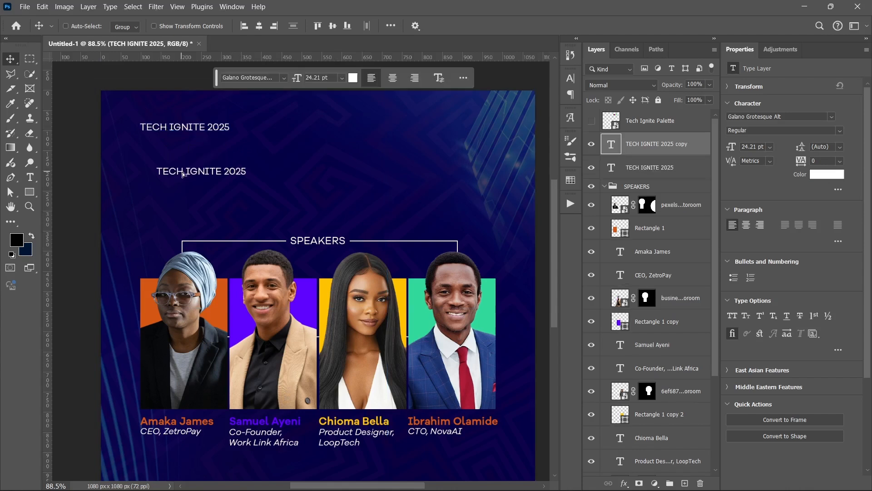
pyautogui.doubleClick(183, 172)
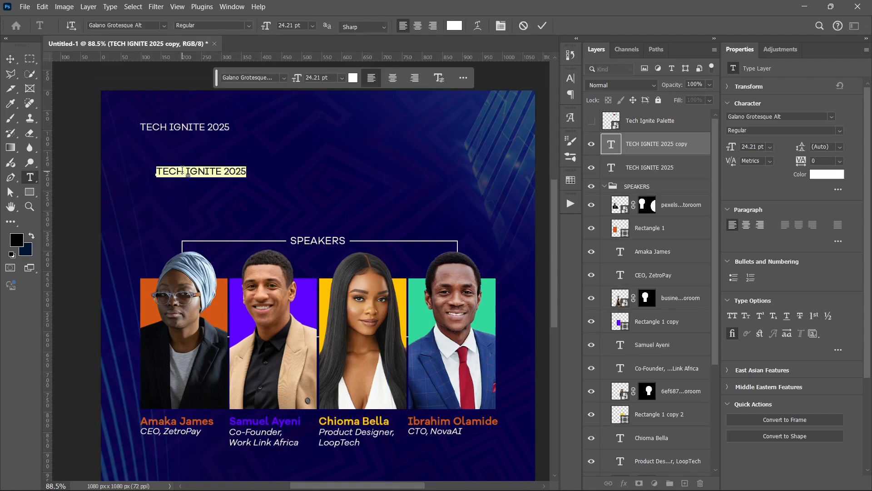
pyautogui.write('UNLOCKING')
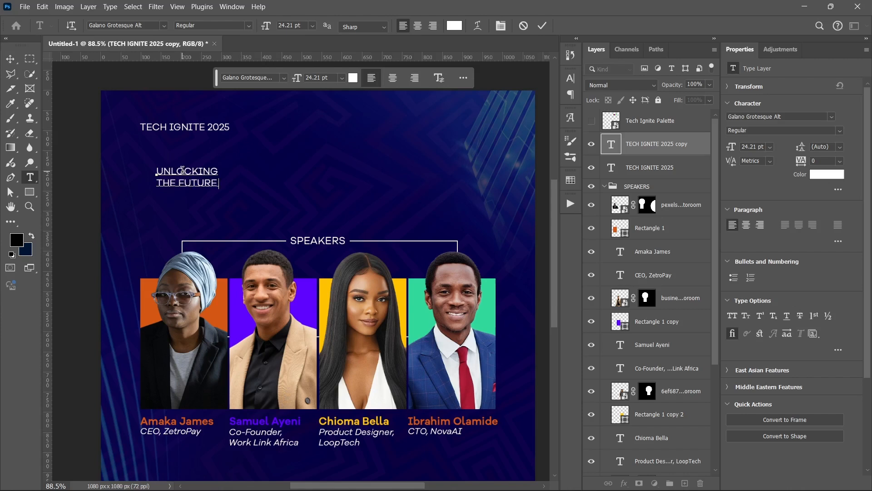
pyautogui.hotkey('ctrl', 'Return')
pyautogui.press('v')
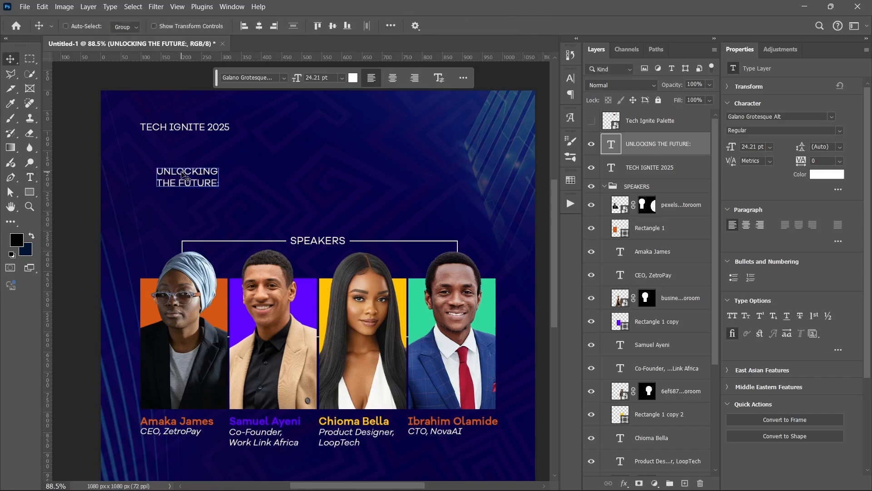
# - Place "UNLOCKING THE FUTURE:" directly beneath "TECH IGNITE 2025", lined up with its left edge
pyautogui.moveTo(190, 174); pyautogui.dragTo(197, 203)
pyautogui.moveTo(187, 164); pyautogui.dragTo(170, 154)
pyautogui.press('super')
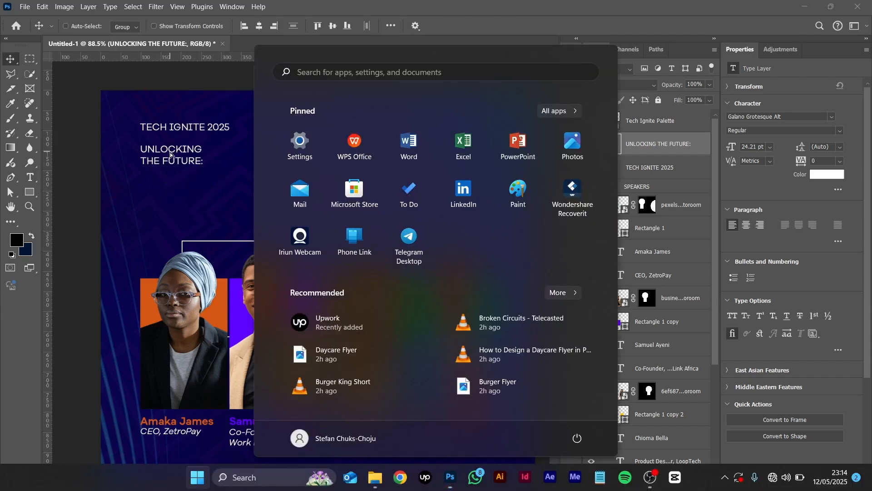
pyautogui.press('super')
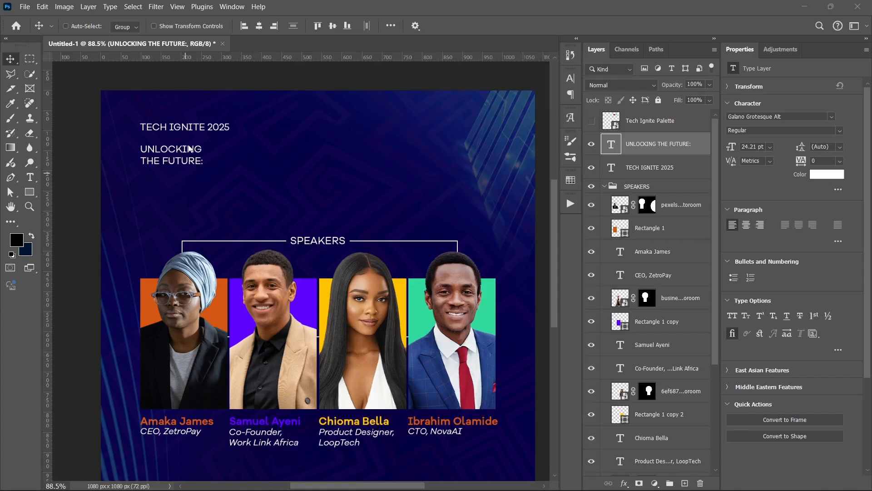
# - Duplicate "UNLOCKING THE FUTURE:", change the copy to "TECH, TALENT, AND TRANSFORMATION" and place it just above the SPEAKERS label
pyautogui.click(191, 153)
pyautogui.moveTo(190, 152); pyautogui.dragTo(213, 186)
pyautogui.doubleClick(214, 181)
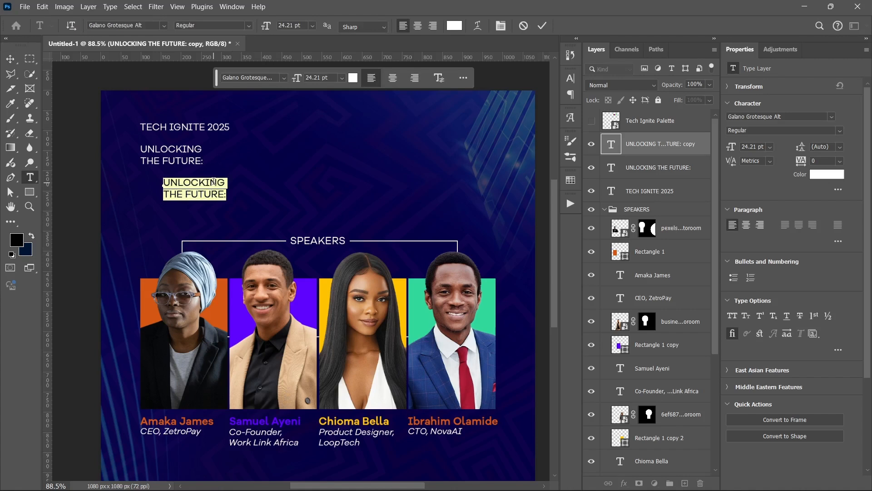
pyautogui.press('BackSpace')
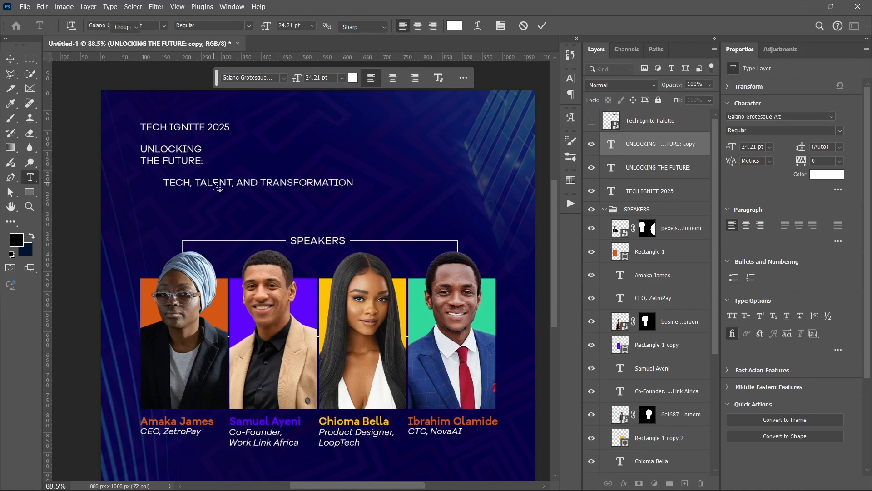
pyautogui.hotkey('ctrl', 'Return')
pyautogui.press('v')
pyautogui.moveTo(228, 189); pyautogui.dragTo(205, 217)
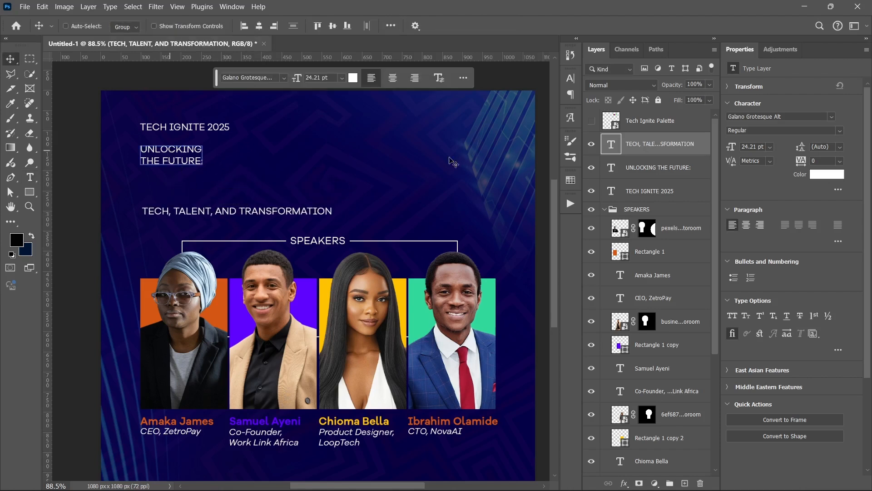
# - Enlarge the "UNLOCKING THE FUTURE:" text to 88 pt, keeping its upper-left corner in place
pyautogui.click(658, 168)
pyautogui.hotkey('ctrl', 't')
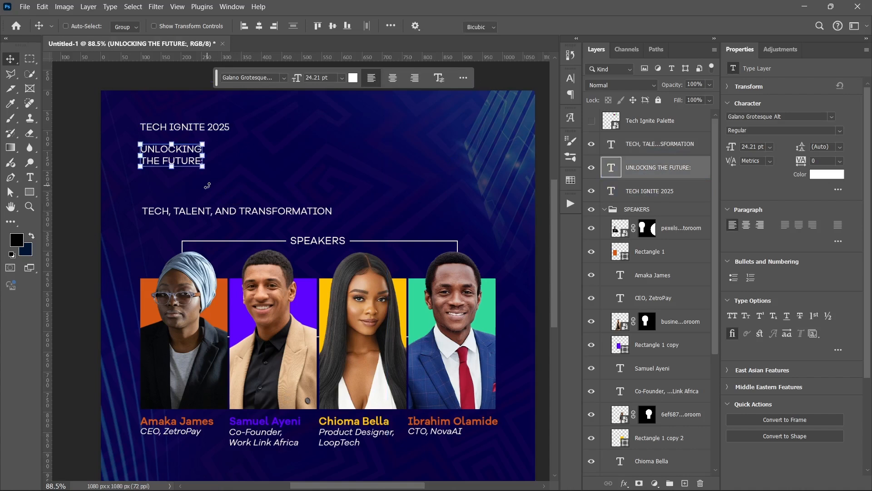
pyautogui.moveTo(203, 167); pyautogui.dragTo(367, 225)
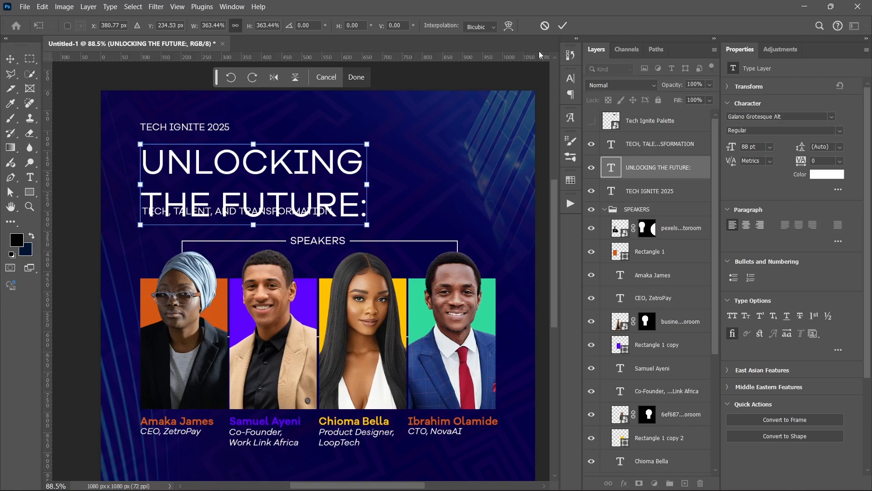
pyautogui.click(563, 25)
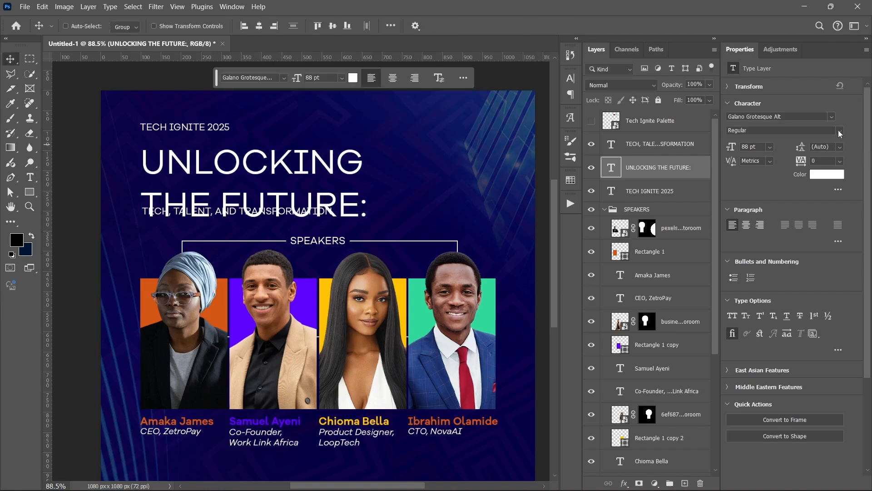
# - Set the "UNLOCKING THE FUTURE:" headline to SemiBold with 81 pt leading
pyautogui.click(840, 132)
pyautogui.click(761, 320)
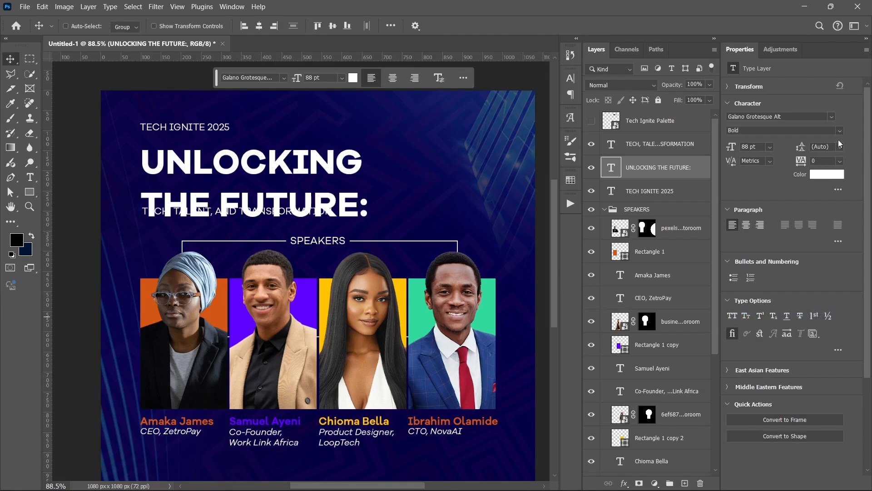
pyautogui.click(839, 131)
pyautogui.click(777, 289)
pyautogui.moveTo(800, 148); pyautogui.dragTo(796, 149)
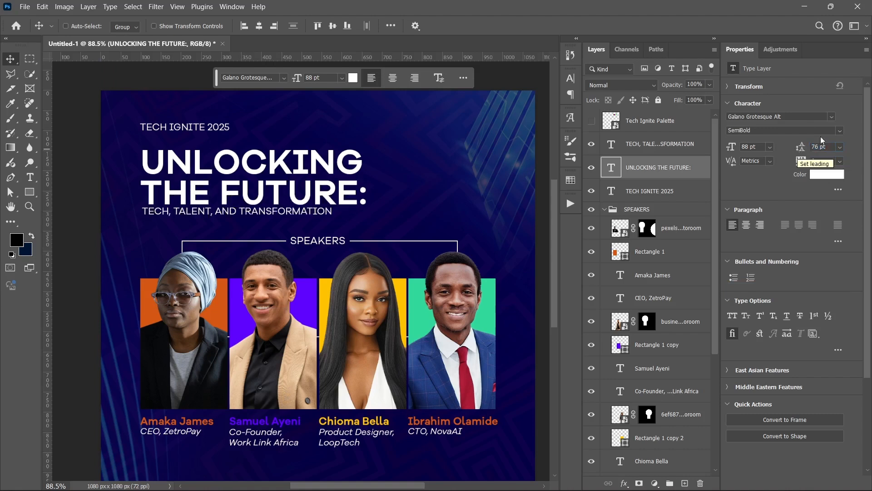
pyautogui.moveTo(796, 147); pyautogui.dragTo(798, 146)
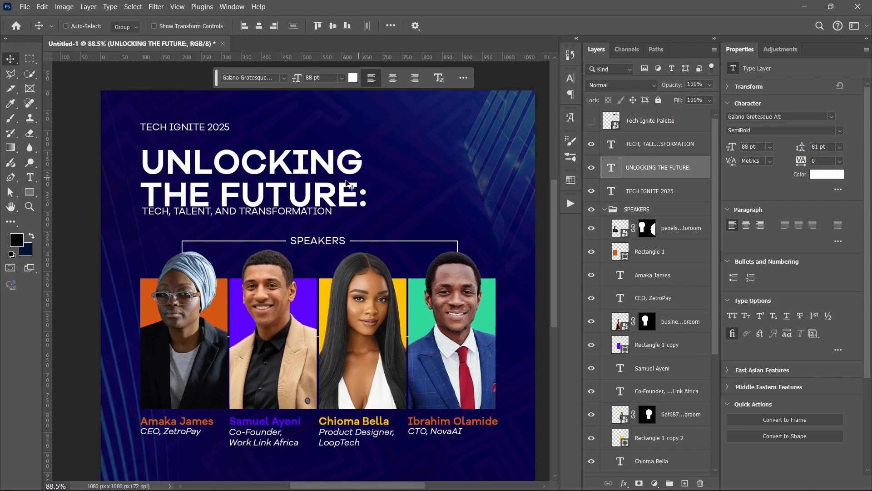
# - Shift the headline down slightly and reorder the text layers to TECH IGNITE 2025, UNLOCKING THE FUTURE:, then TECH, TALENT, AND TRANSFORMATION
pyautogui.moveTo(253, 180)
pyautogui.mouseDown()
pyautogui.moveTo(262, 180)
pyautogui.moveTo(248, 182)
pyautogui.mouseUp()
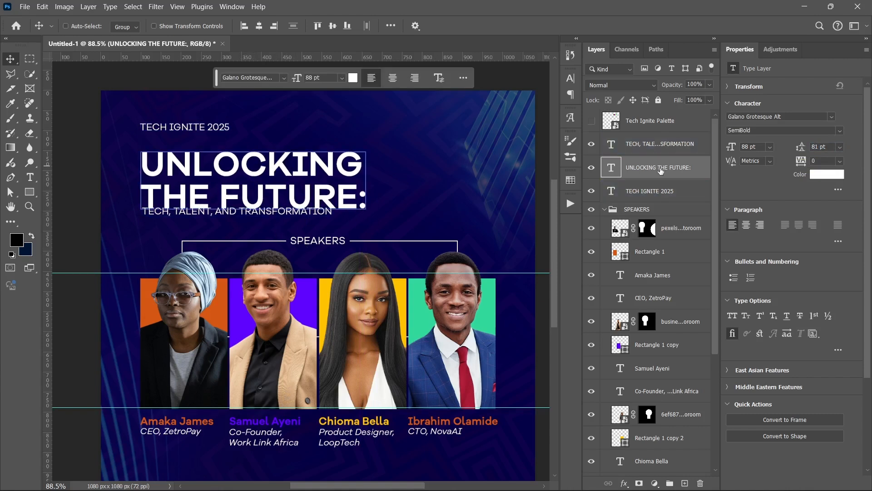
pyautogui.moveTo(659, 193); pyautogui.dragTo(650, 162)
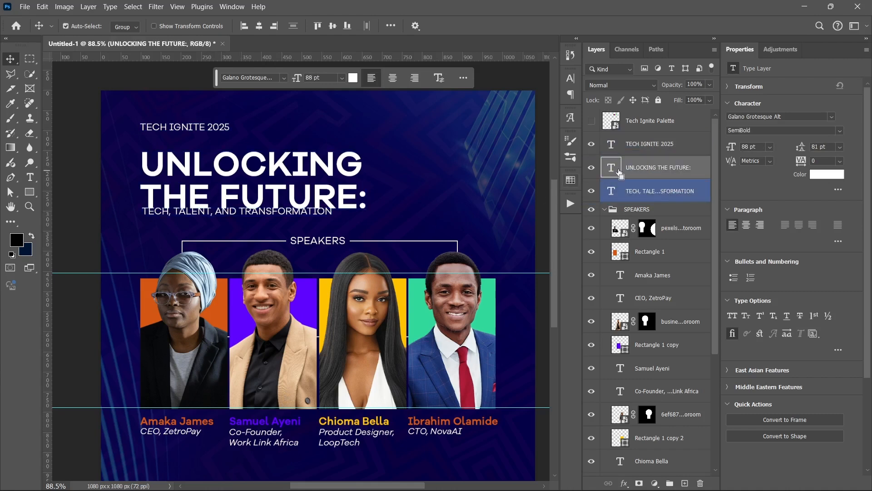
# - Left-align "TECH, TALENT, AND TRANSFORMATION" with the "UNLOCKING THE FUTURE:" headline
pyautogui.keyDown('ctrl'); pyautogui.click(619, 174); pyautogui.keyUp('ctrl')
pyautogui.click(640, 196)
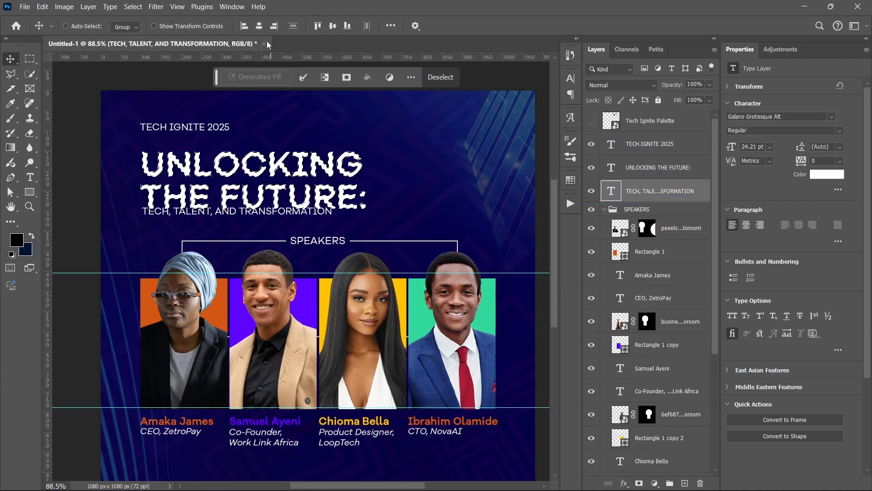
pyautogui.click(244, 26)
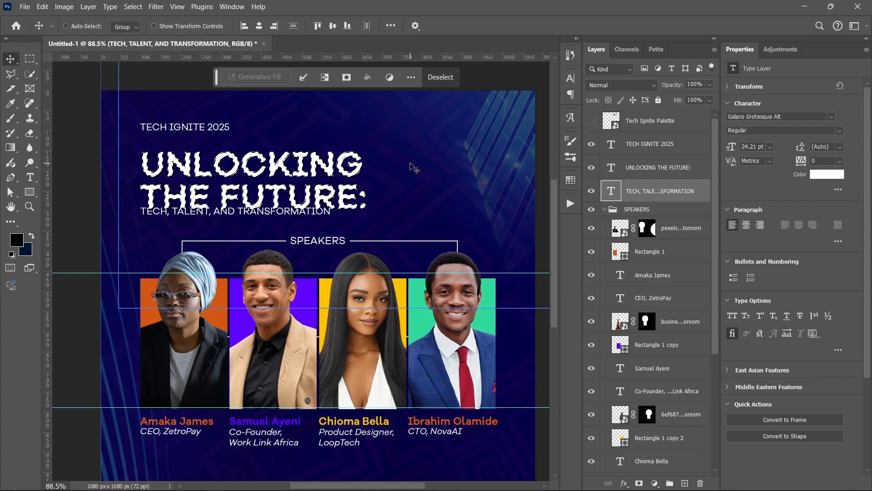
# - Move the "TECH, TALENT, AND TRANSFORMATION" subtitle down so it sits just beneath the headline
pyautogui.hotkey('ctrl', 'd')
pyautogui.hotkey('shift', 'Down')
pyautogui.hotkey('shift', 'Down')
pyautogui.hotkey('shift', 'Down')
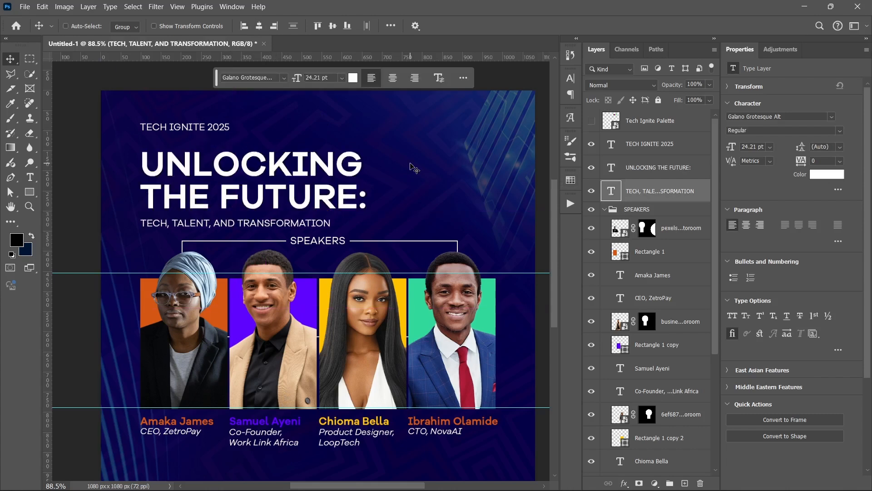
pyautogui.press('Up')
pyautogui.press('Up')
pyautogui.press('Up')
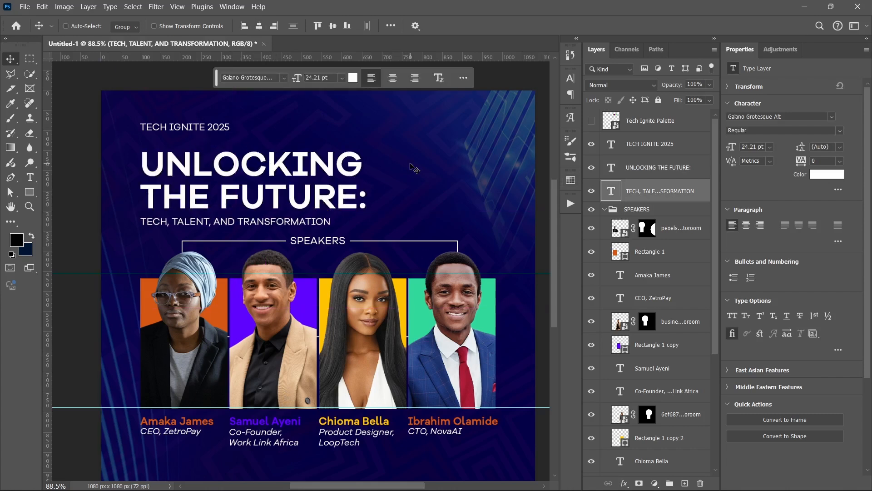
# - Enlarge the "TECH, TALENT, AND TRANSFORMATION" subtitle to 28.83 pt so it spans the headline's width
pyautogui.hotkey('ctrl', 't')
pyautogui.moveTo(334, 227); pyautogui.dragTo(373, 237)
pyautogui.press('Return')
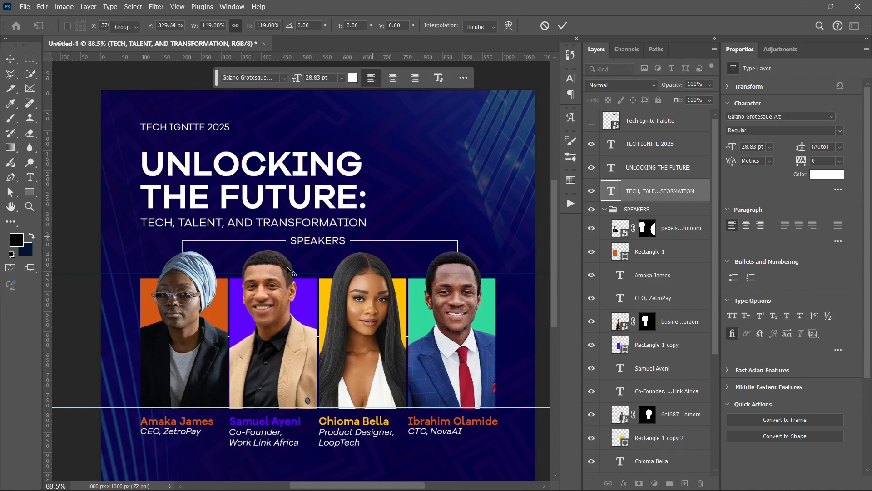
# - Left-align the headline and the subtitle with the left edge of the "TECH IGNITE 2025" text
pyautogui.click(658, 153)
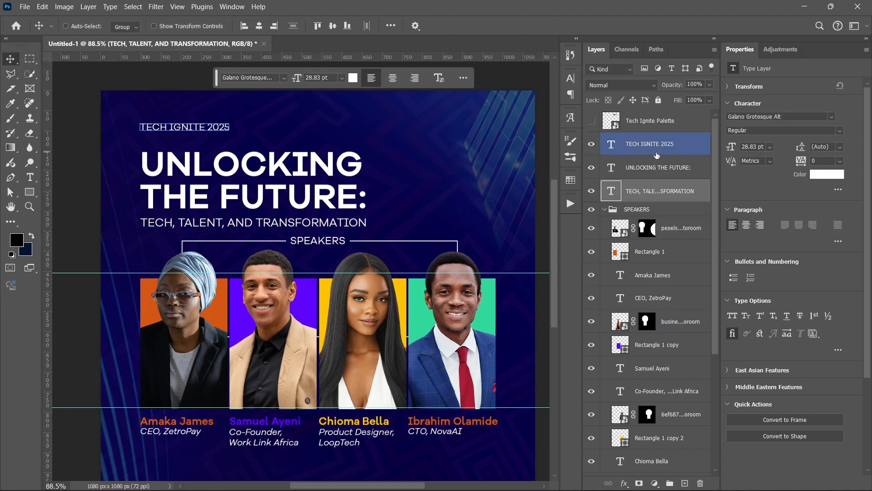
pyautogui.keyDown('ctrl'); pyautogui.click(613, 150); pyautogui.keyUp('ctrl')
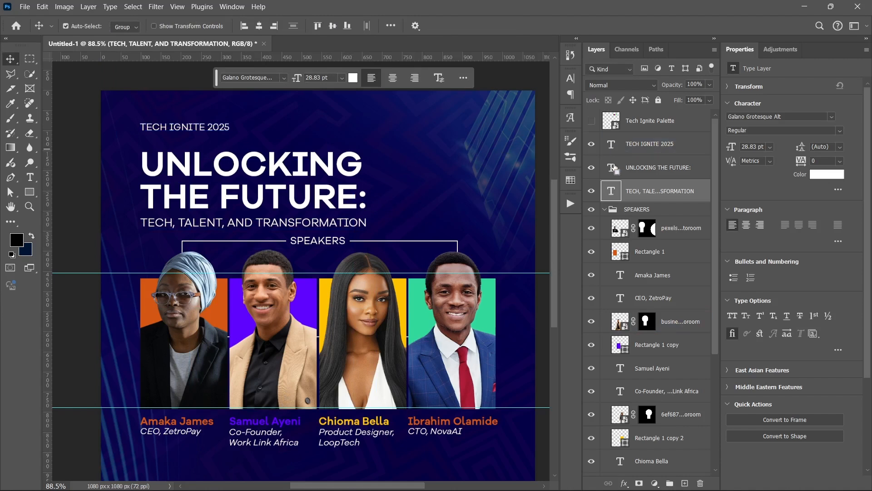
pyautogui.click(615, 168)
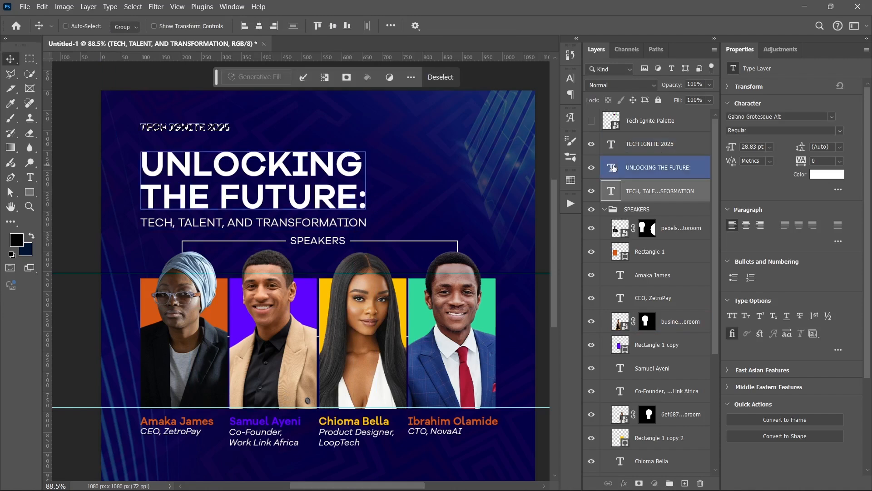
pyautogui.click(243, 27)
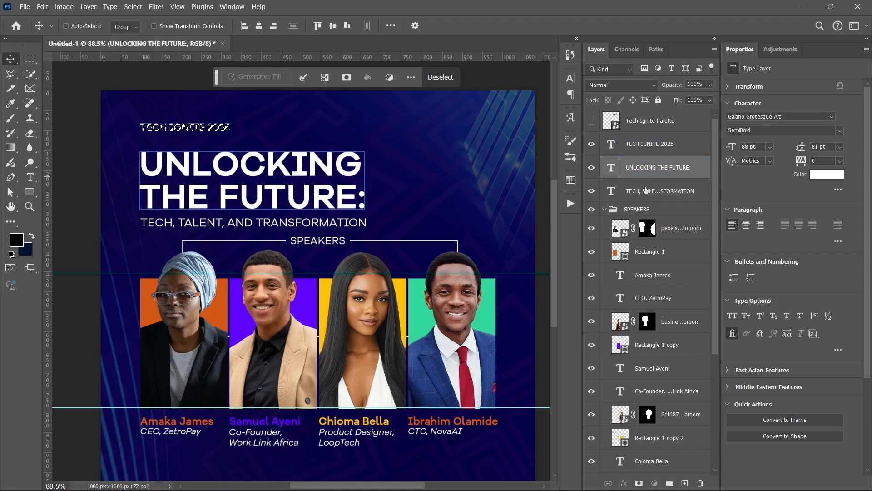
pyautogui.click(645, 190)
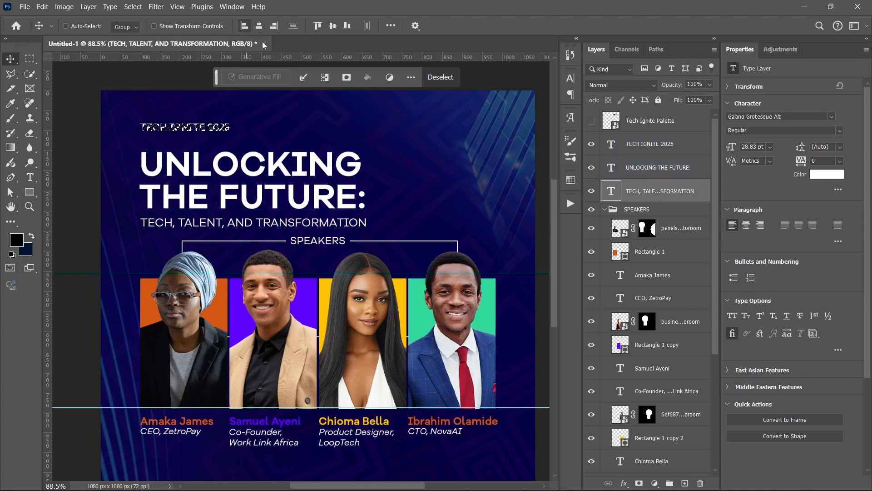
pyautogui.hotkey('ctrl', 'd')
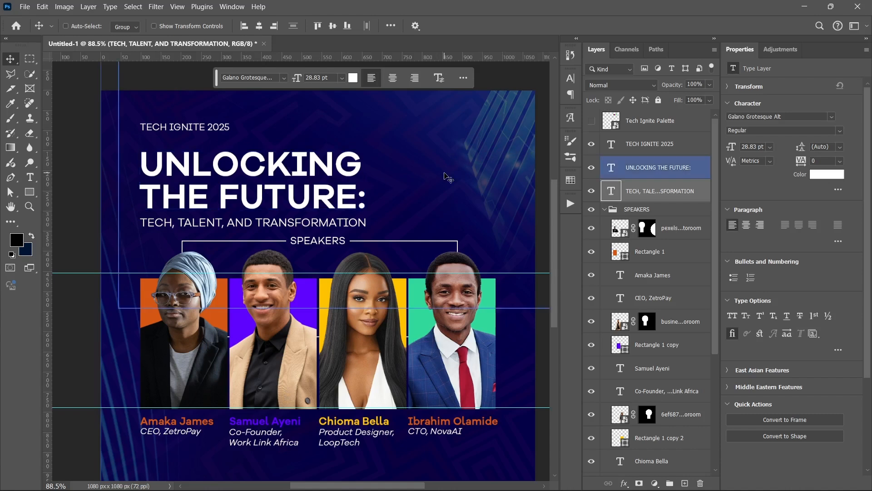
# - Color the word "UNLOCKING" in the headline green with hex 31d99c
pyautogui.doubleClick(263, 164)
pyautogui.doubleClick(267, 162)
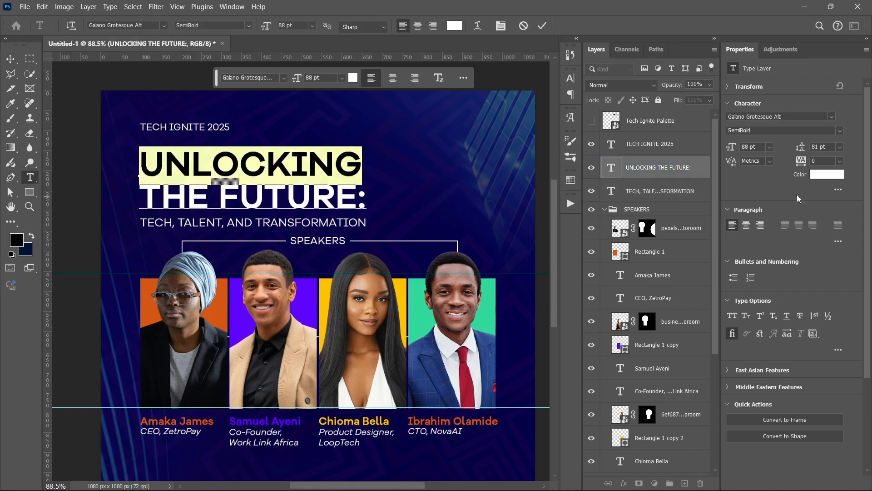
pyautogui.click(818, 180)
pyautogui.write('31d99c')
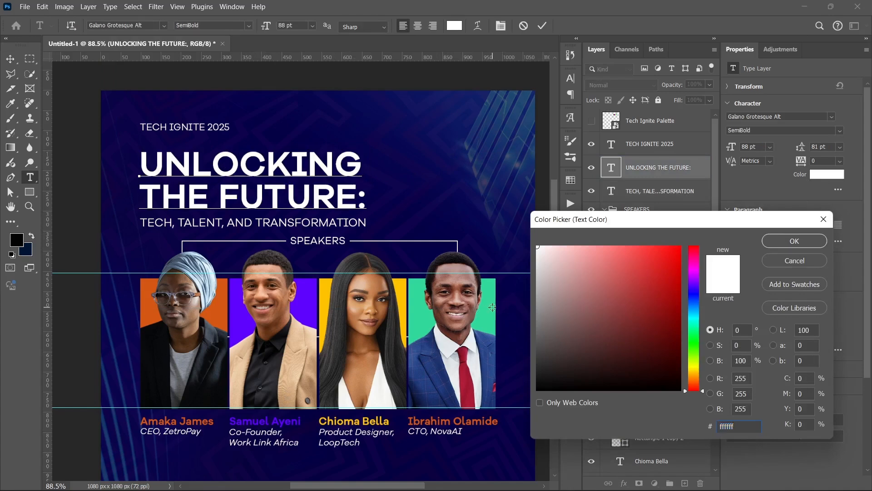
pyautogui.click(794, 241)
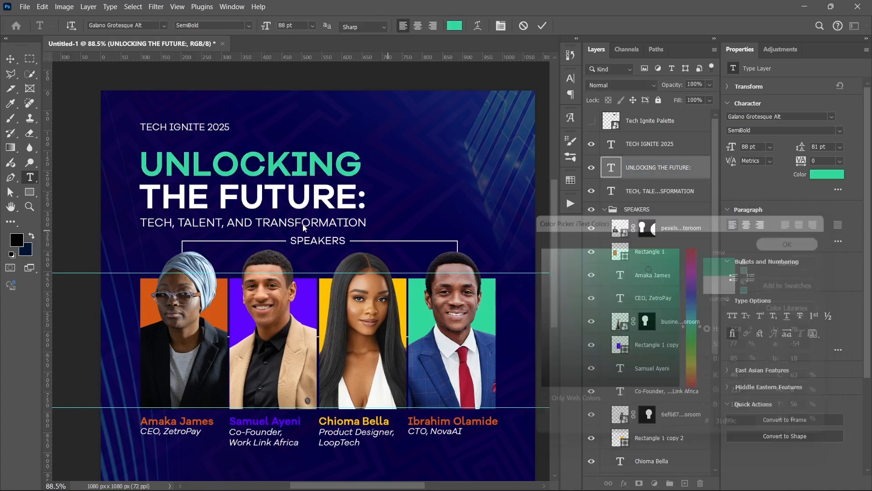
# - Color the headline's second line, "THE FUTURE:", with the yellow ffc301 sampled from the third speaker's background
pyautogui.doubleClick(297, 197)
pyautogui.click(296, 197)
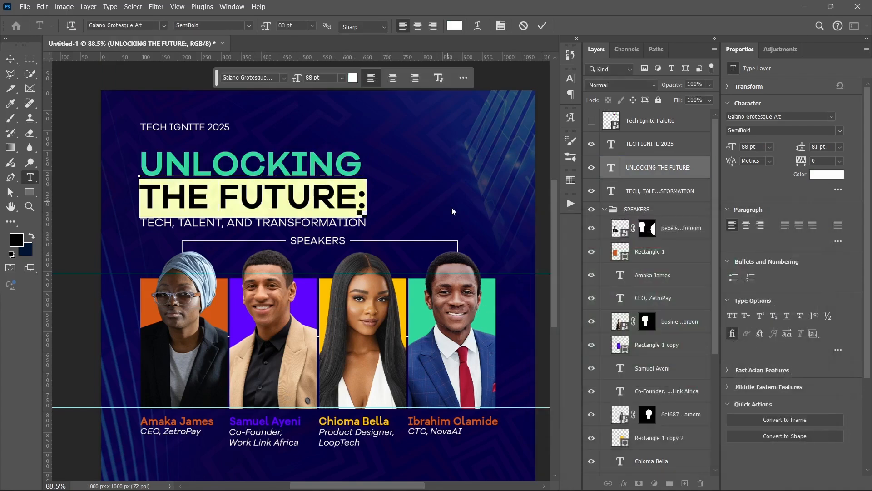
pyautogui.click(826, 180)
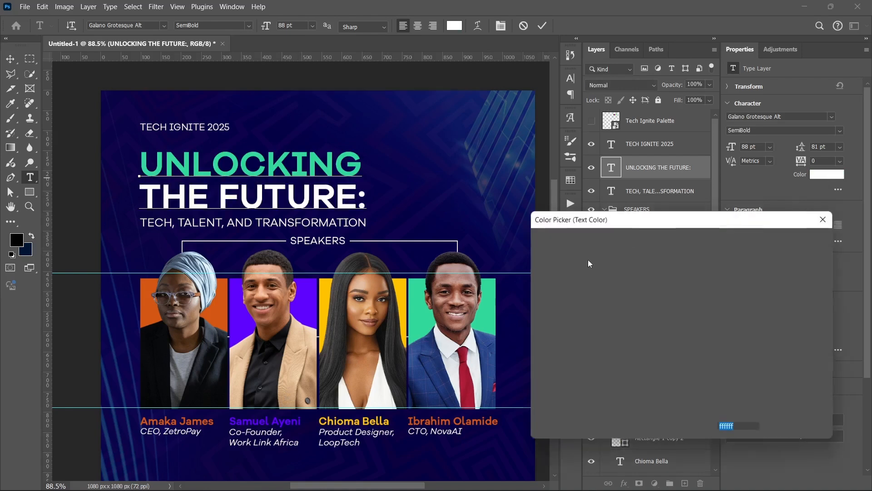
pyautogui.click(400, 287)
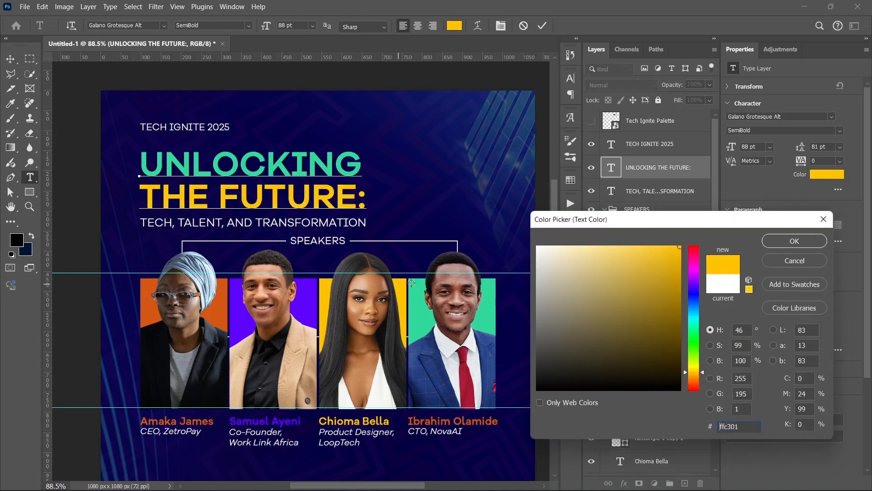
pyautogui.click(793, 242)
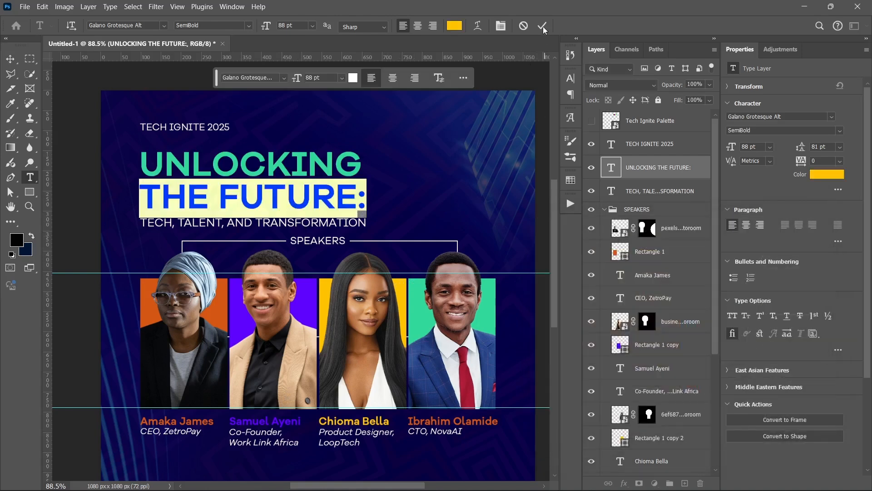
pyautogui.press('v')
# - Place the "key (1)" keyhole image from the Tech Ignite Assets folder into the flyer
pyautogui.moveTo(188, 161); pyautogui.dragTo(218, 189)
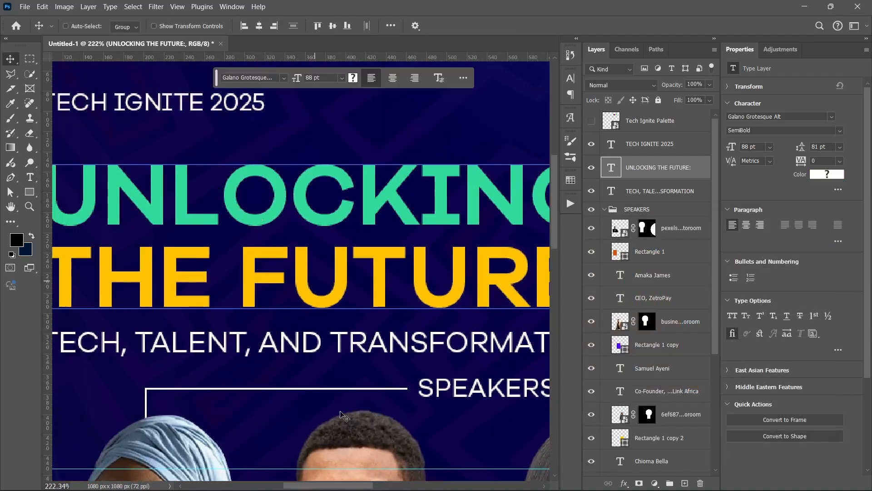
pyautogui.moveTo(351, 483)
pyautogui.click(380, 479)
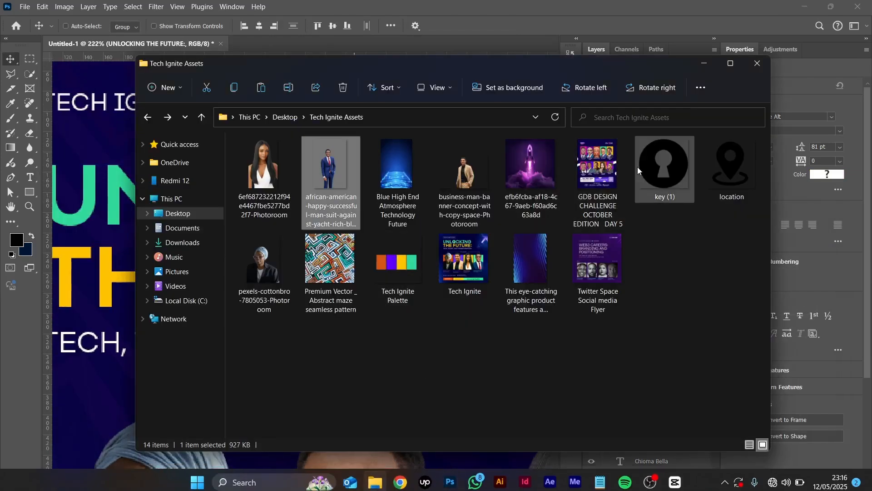
pyautogui.click(646, 181)
pyautogui.moveTo(664, 171); pyautogui.dragTo(108, 185)
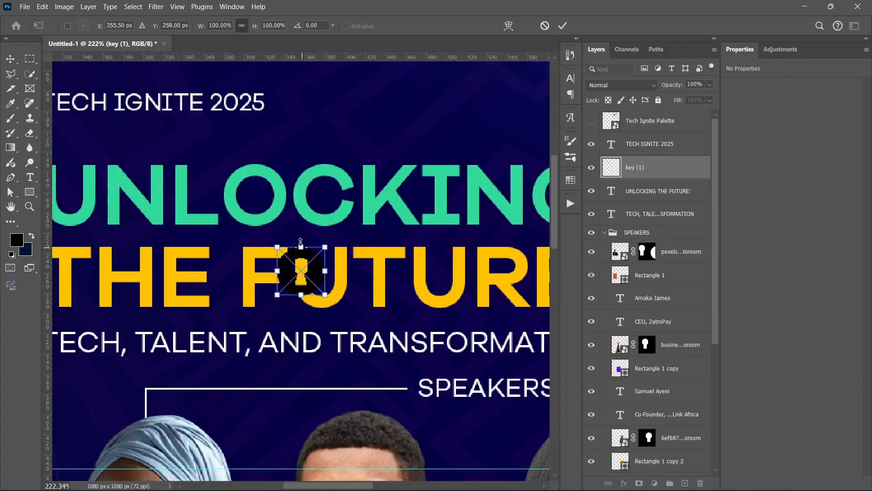
# - Scale the keyhole image to about 126% and fit it exactly over the "O" of "UNLOCKING"
pyautogui.moveTo(301, 247); pyautogui.dragTo(245, 189)
pyautogui.scroll(3, 246, 189)
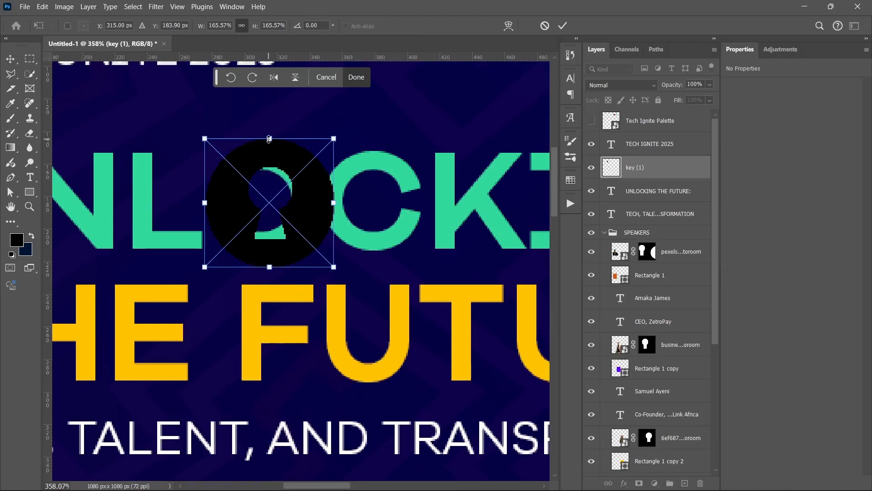
pyautogui.moveTo(269, 138); pyautogui.dragTo(270, 159)
pyautogui.moveTo(268, 189)
pyautogui.mouseDown()
pyautogui.moveTo(263, 152)
pyautogui.moveTo(257, 176)
pyautogui.mouseUp()
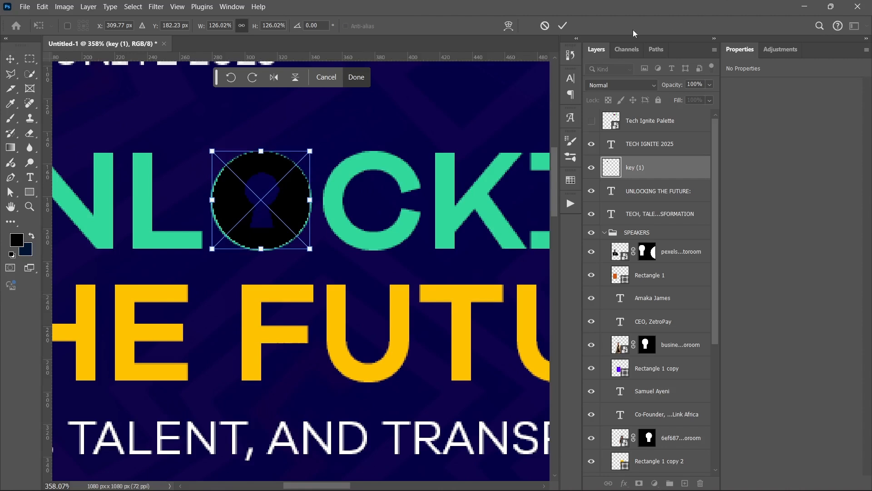
pyautogui.click(563, 26)
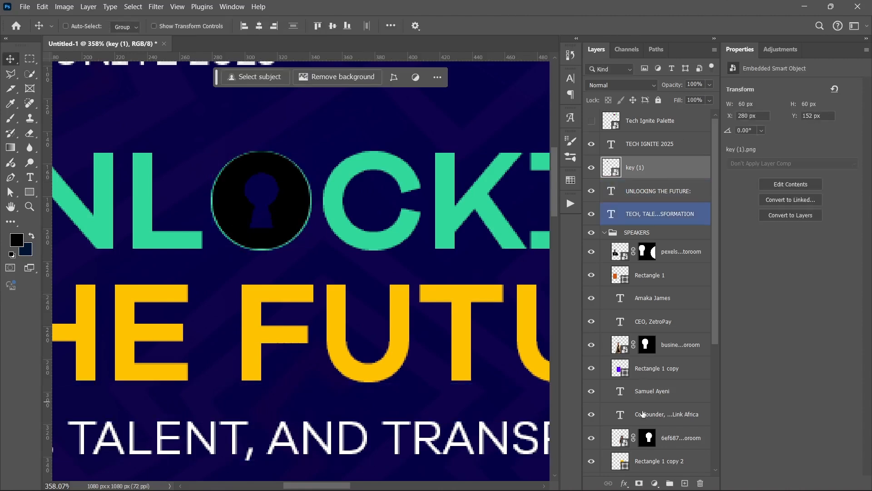
# - Add a Color Overlay to the keyhole layer using the headline's green, 31d99c, at 100% opacity
pyautogui.click(625, 482)
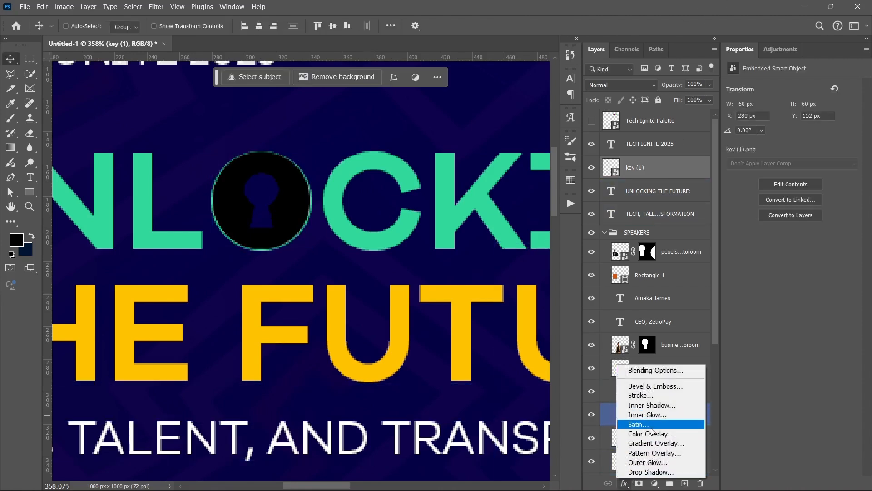
pyautogui.click(652, 435)
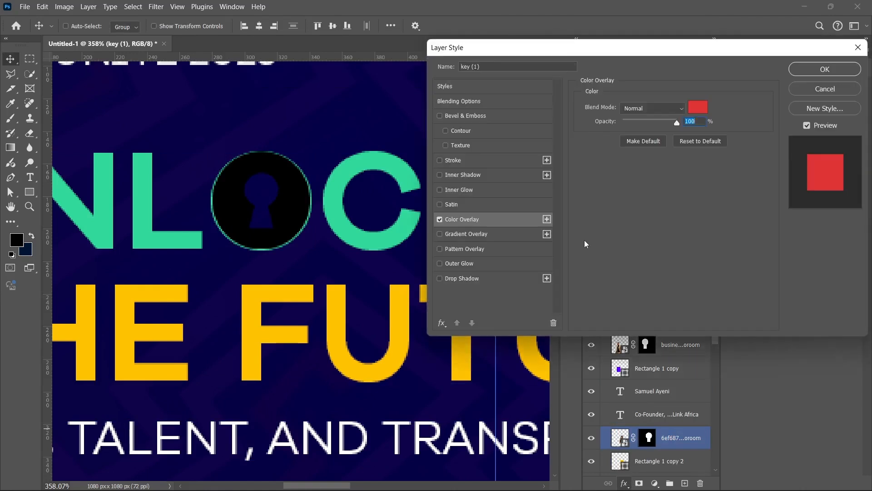
pyautogui.click(695, 115)
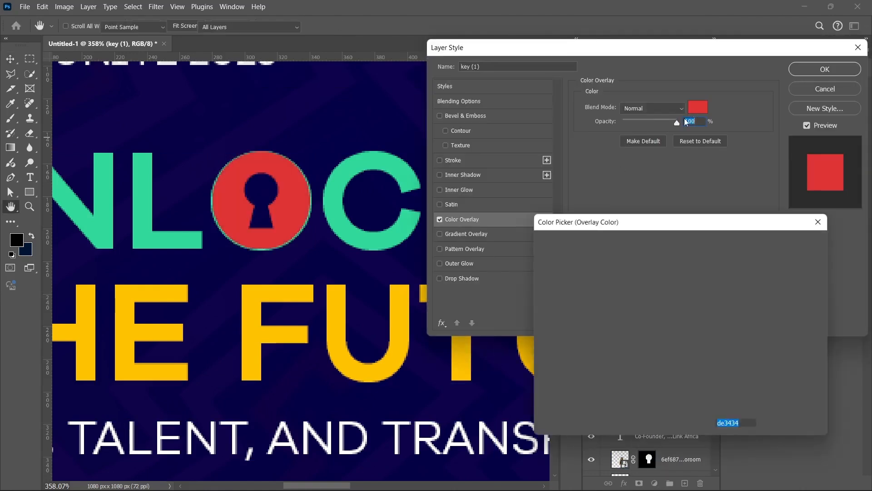
pyautogui.click(405, 179)
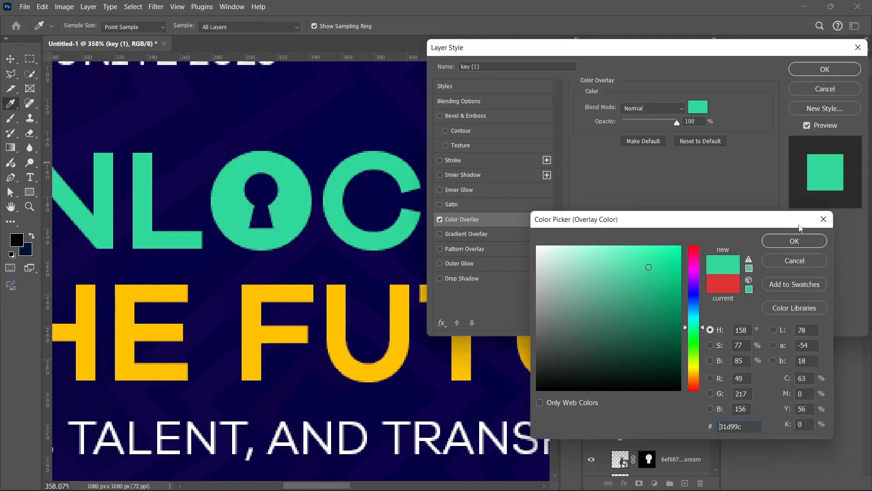
pyautogui.click(794, 241)
pyautogui.click(824, 69)
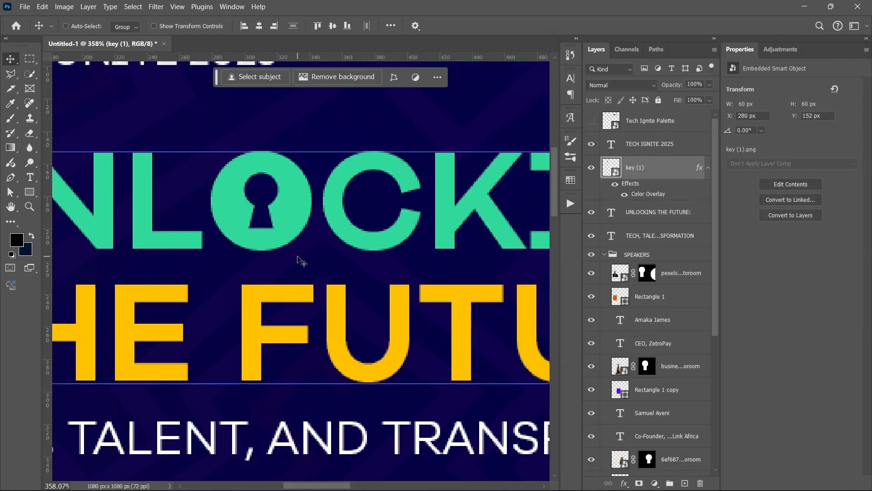
pyautogui.hotkey('ctrl', '0')
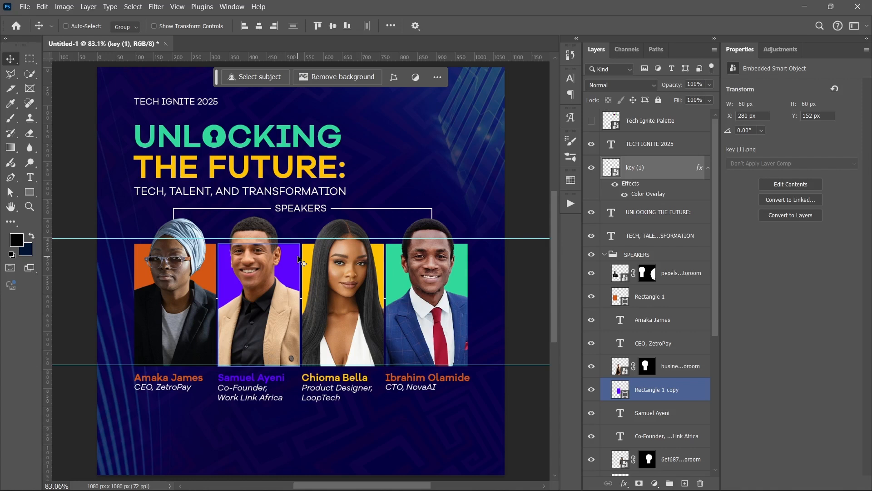
# - Group the event title, keyhole, headline and subtitle layers, keeping the Tech Ignite Palette layer out
pyautogui.click(709, 168)
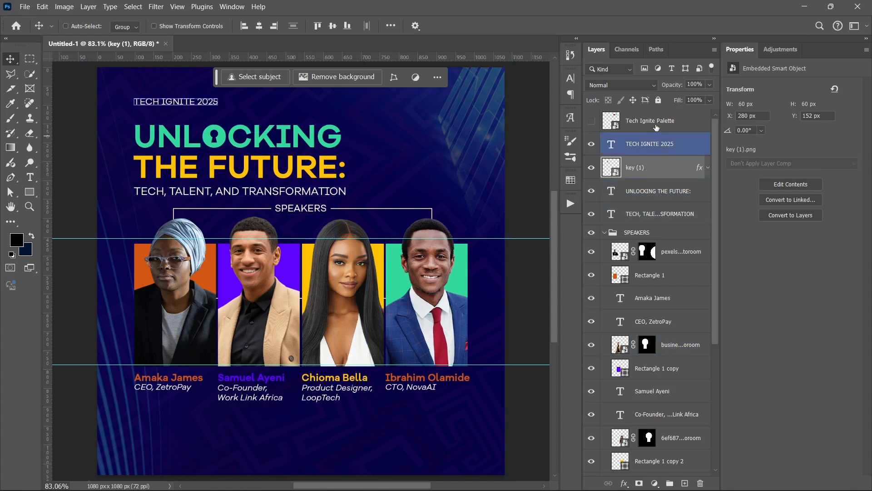
pyautogui.click(656, 141)
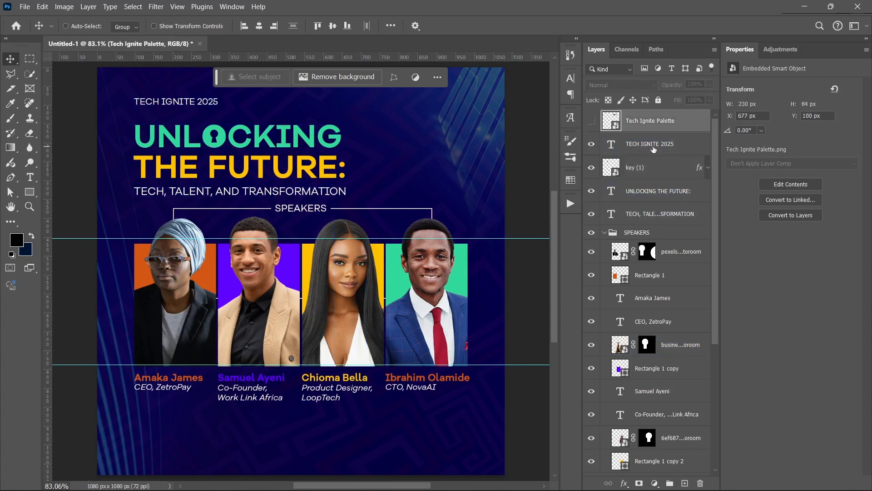
pyautogui.keyDown('shift'); pyautogui.click(677, 211); pyautogui.keyUp('shift')
pyautogui.hotkey('ctrl', 'g')
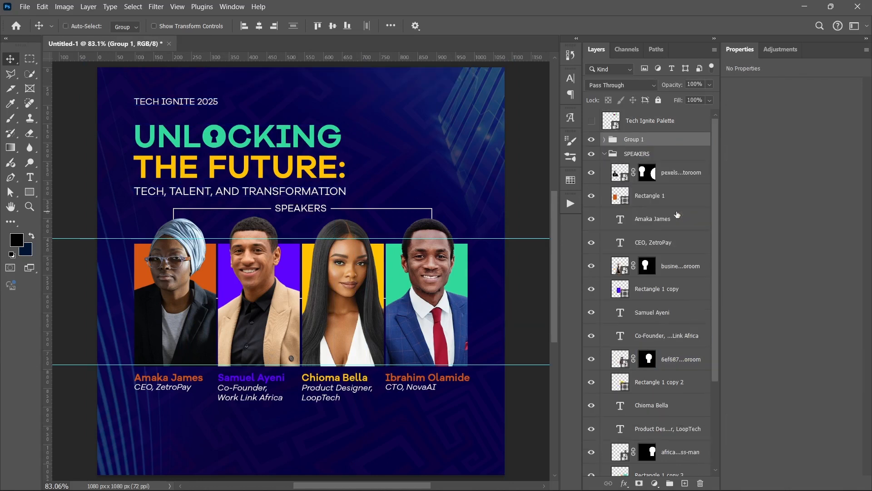
# - Collapse the SPEAKERS group and rename the new text group HEADLINE
pyautogui.click(604, 153)
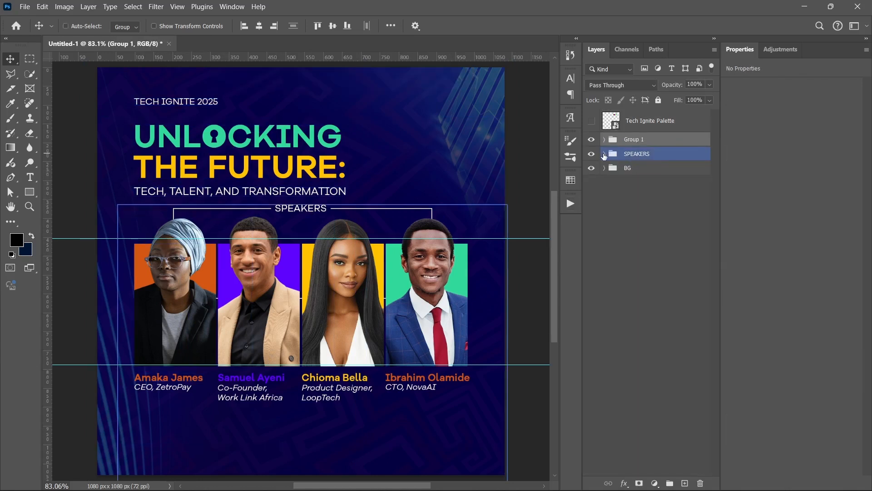
pyautogui.doubleClick(637, 141)
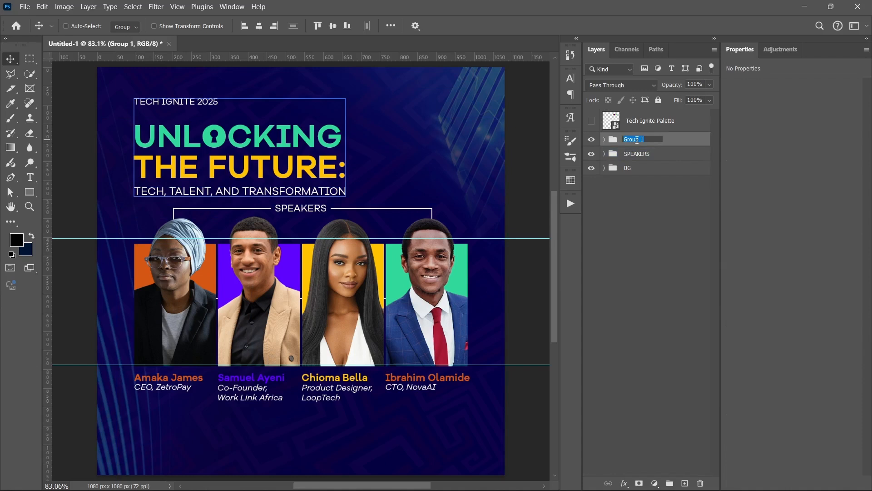
pyautogui.write('HEADLINE')
pyautogui.press('Return')
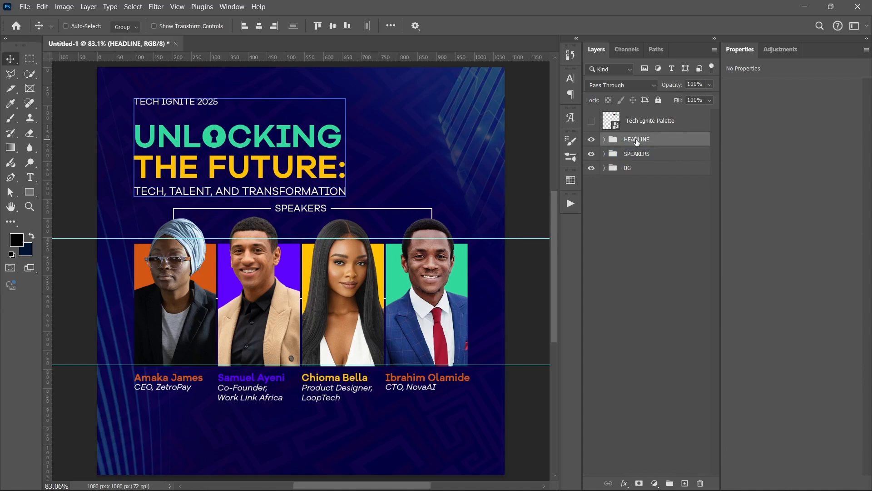
# - Hide and show the HEADLINE group to check which elements it contains
pyautogui.click(591, 140)
pyautogui.click(590, 139)
pyautogui.click(639, 153)
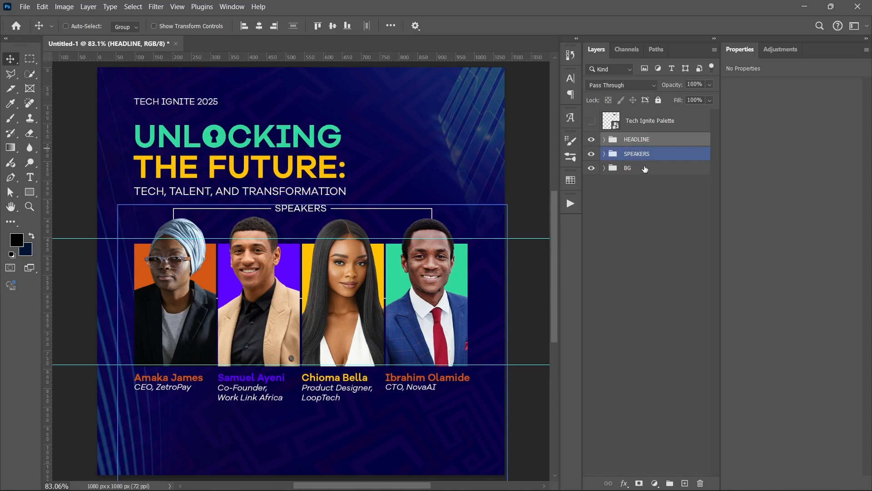
# - Move the SPEAKERS group down about 40 px to widen the gap below the subtitle, and hide the guides
pyautogui.click(650, 155)
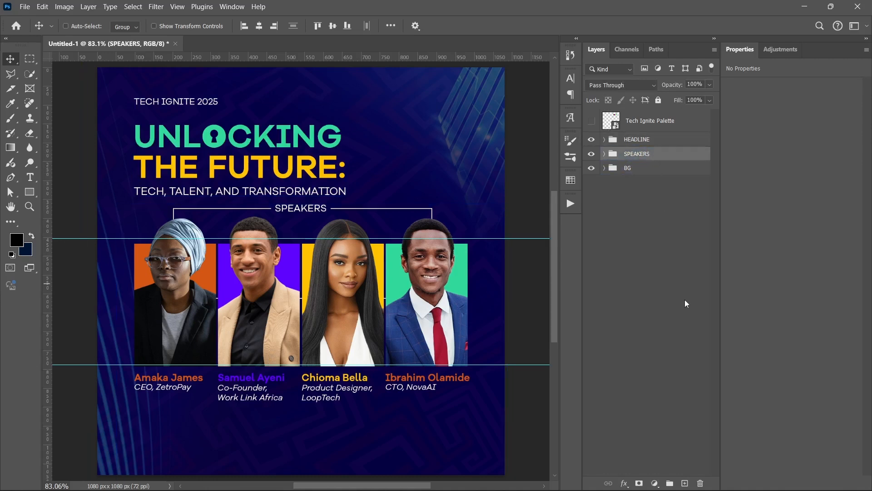
pyautogui.hotkey('shift', 'Down')
pyautogui.hotkey('shift', 'Down')
pyautogui.hotkey('shift', 'Down')
pyautogui.hotkey('shift', 'Down')
pyautogui.hotkey('shift', 'Down')
pyautogui.hotkey('shift', 'Down')
pyautogui.hotkey('shift', 'Down')
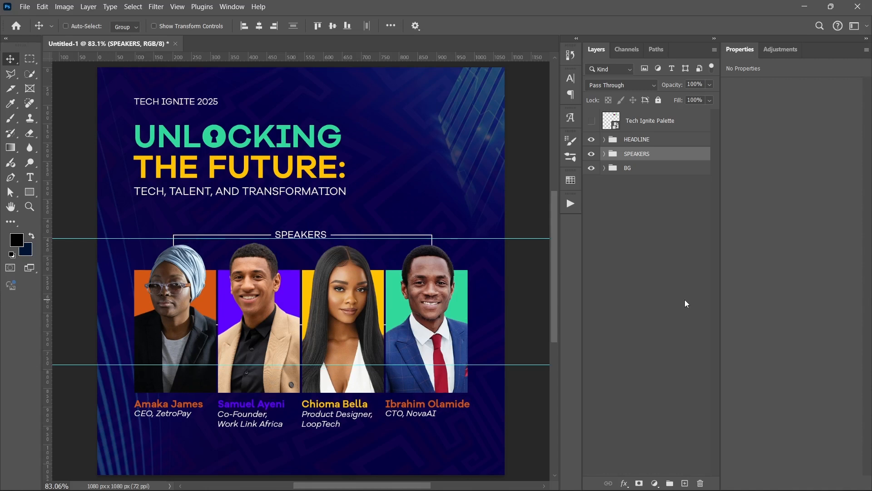
pyautogui.hotkey('shift', 'Up')
pyautogui.hotkey('shift', 'Up')
pyautogui.hotkey('shift', 'Up')
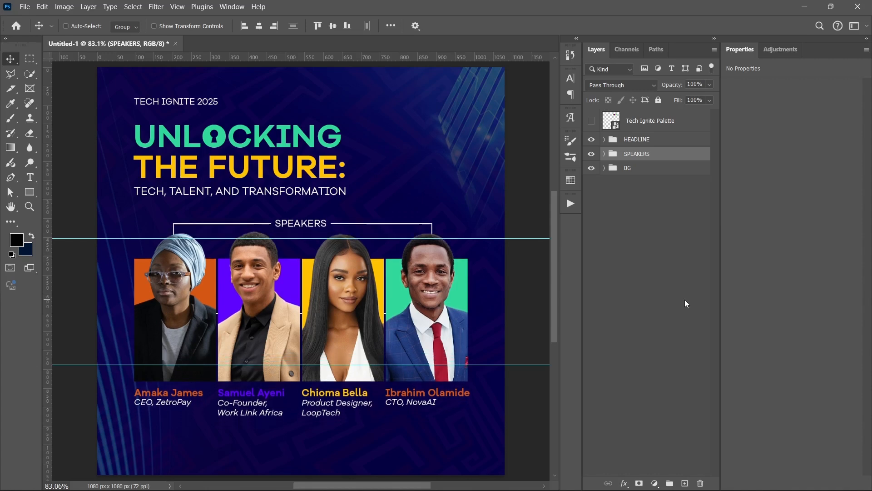
pyautogui.click(653, 287)
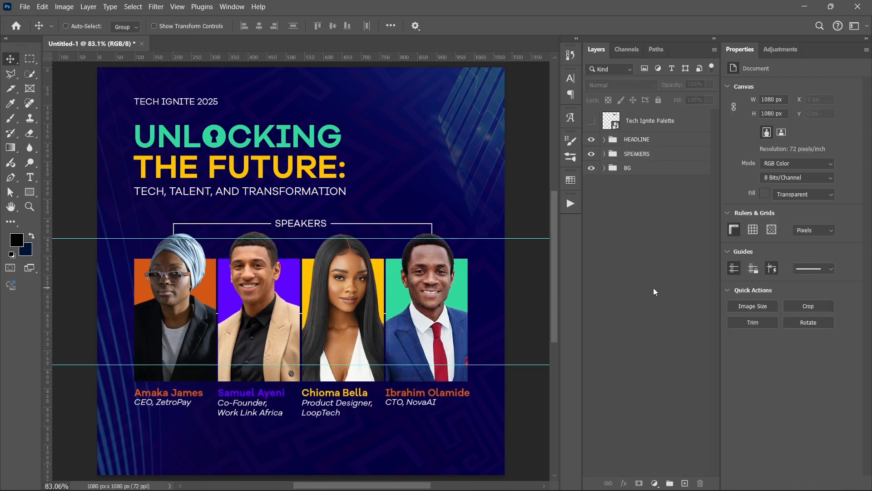
pyautogui.hotkey('ctrl', ';')
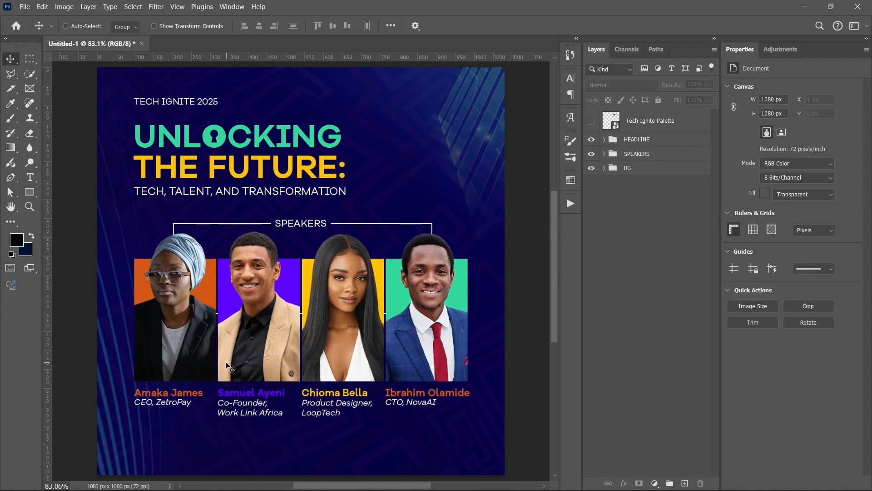
# - Add the text line "SAT. 25TH MAY | 10AM" below the first speaker's name and title
pyautogui.scroll(-5, 236, 333)
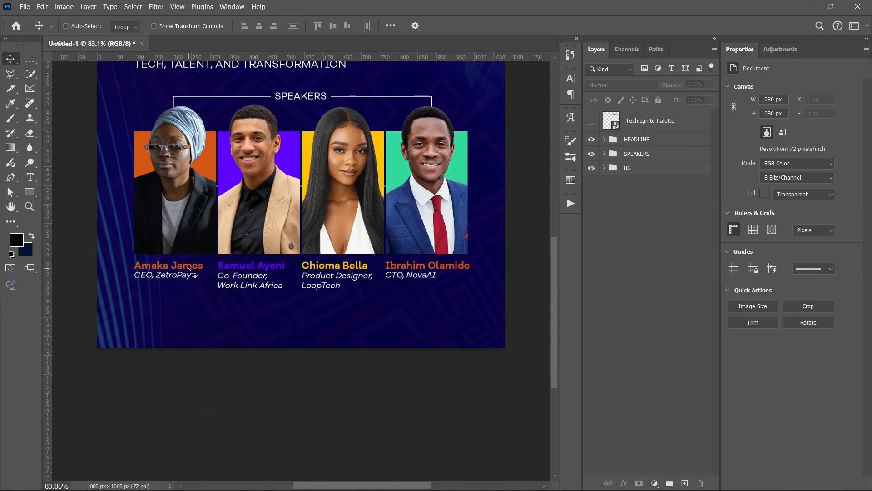
pyautogui.click(30, 177)
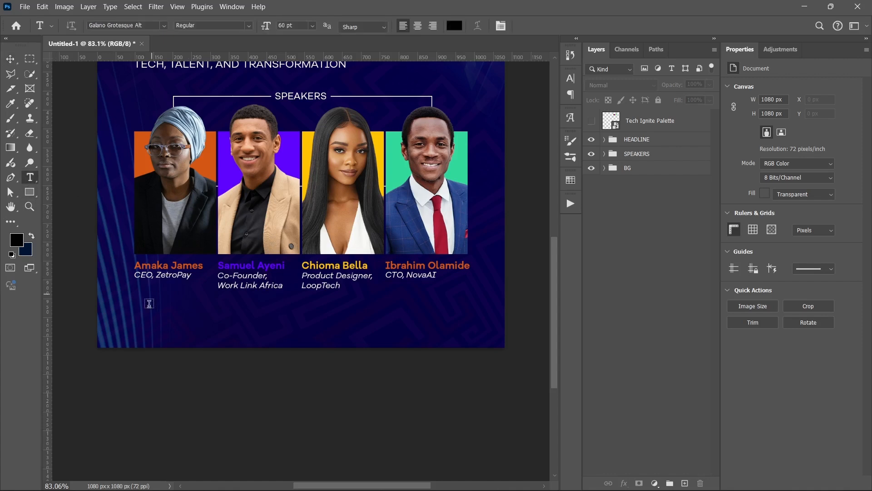
pyautogui.click(144, 308)
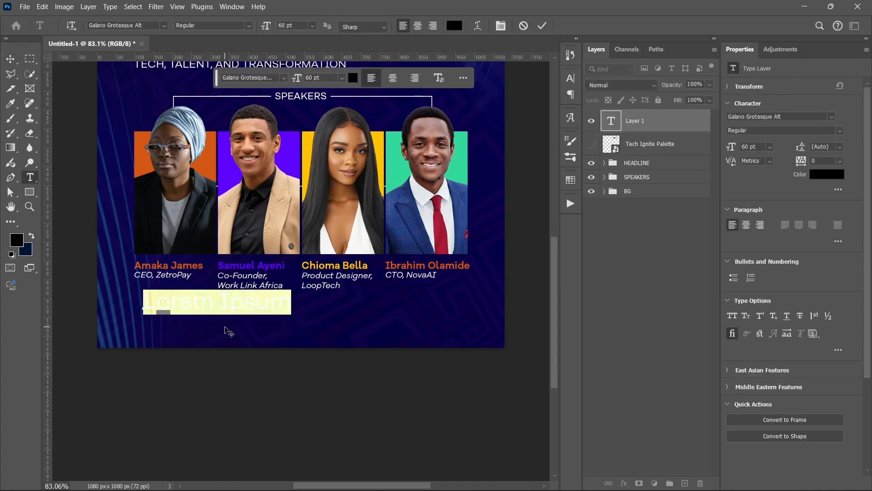
pyautogui.write('SAT.')
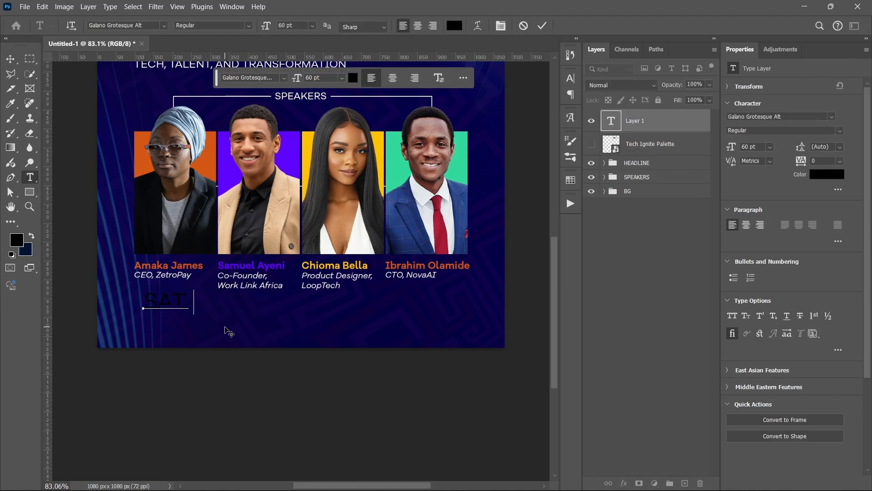
pyautogui.write(' 25TH MAY | 10AM')
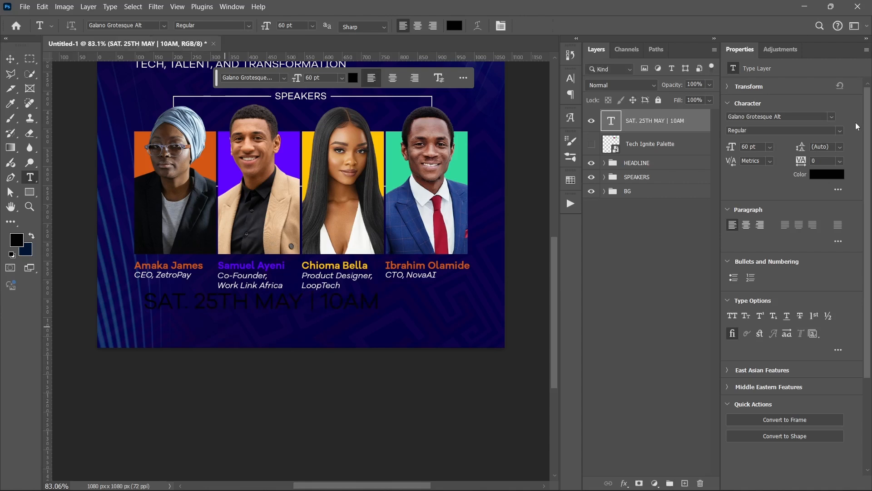
# - Color the date text white, ffffff, and scale it down to 20.75 pt
pyautogui.click(827, 174)
pyautogui.write('ffffff')
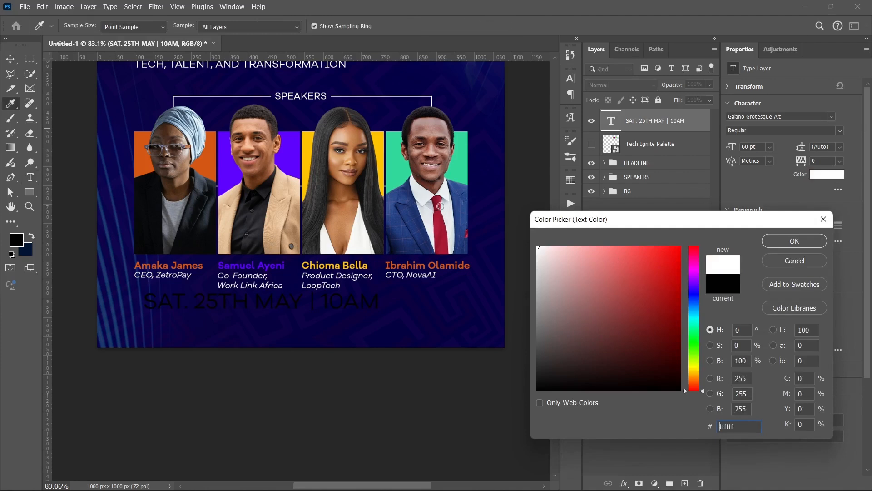
pyautogui.press('Return')
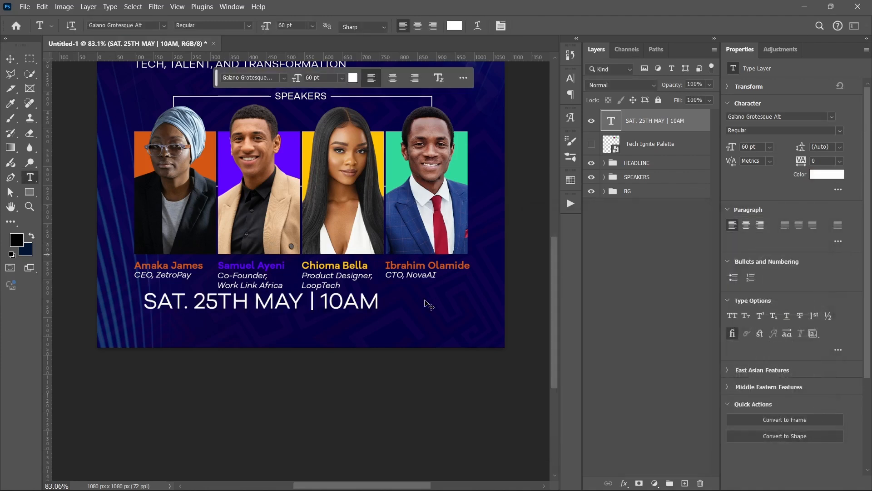
pyautogui.hotkey('ctrl', 't')
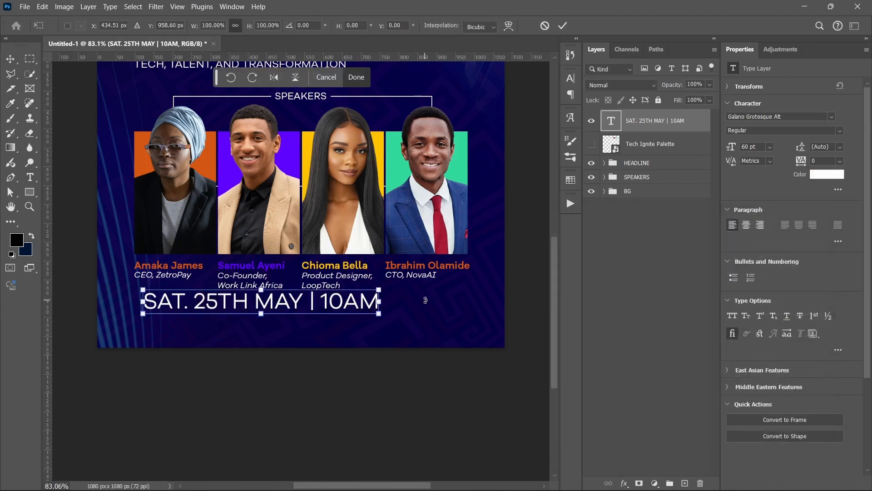
pyautogui.moveTo(381, 304); pyautogui.dragTo(226, 302)
pyautogui.press('Return')
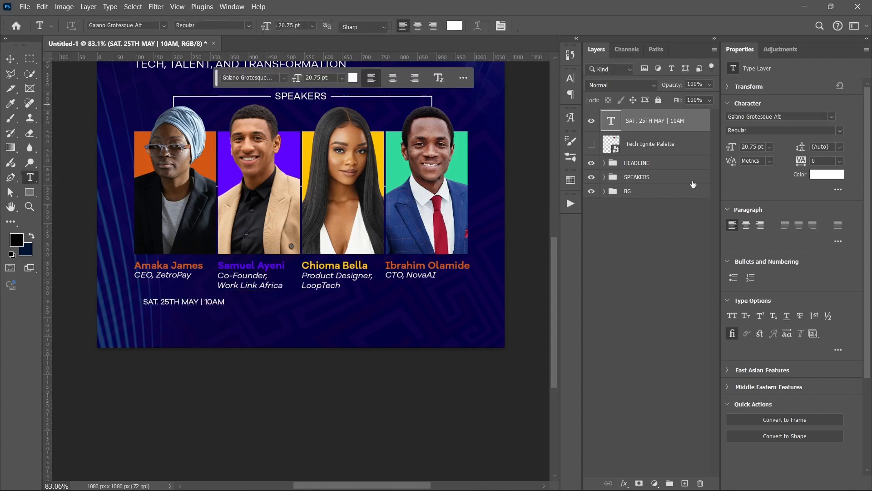
# - Show the guides and align the date text with the left edge of the first speaker's column
pyautogui.press('v')
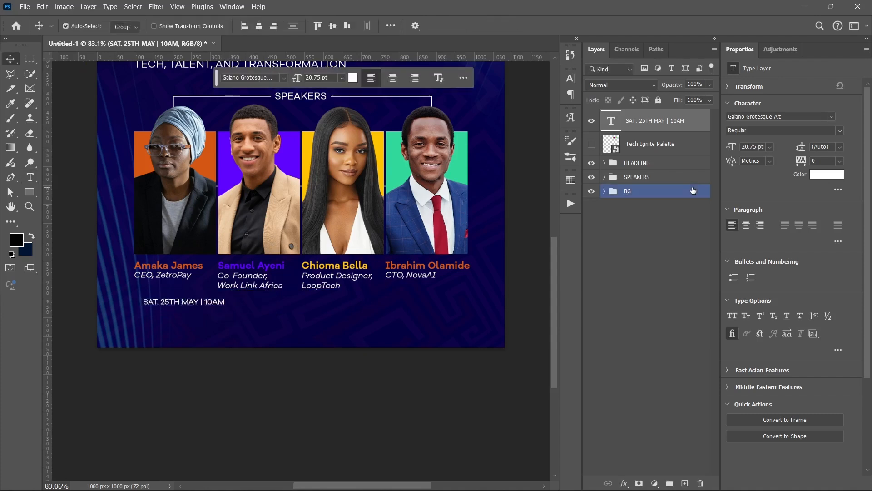
pyautogui.hotkey('ctrl', ';')
pyautogui.moveTo(183, 302); pyautogui.dragTo(170, 303)
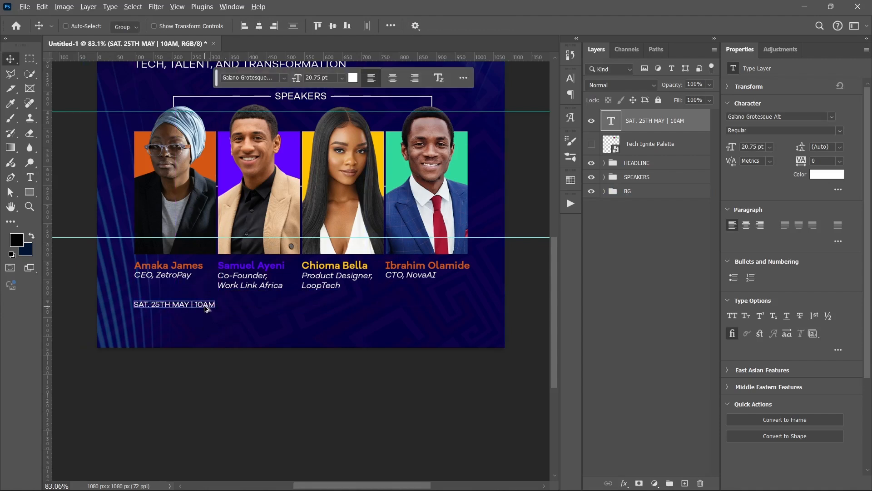
# - Duplicate the date text to its right and replace the copy with "Landmark Centre," and "Victoria Island Lagos" on two lines
pyautogui.moveTo(208, 308); pyautogui.dragTo(325, 310)
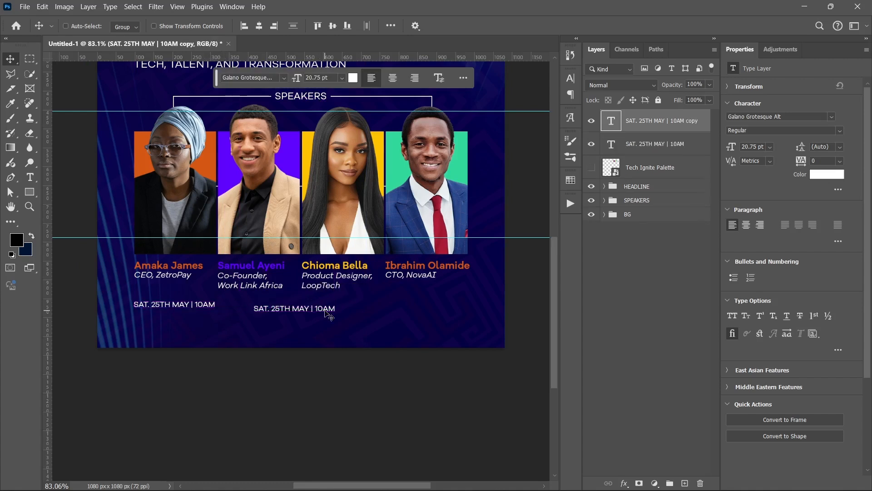
pyautogui.doubleClick(325, 310)
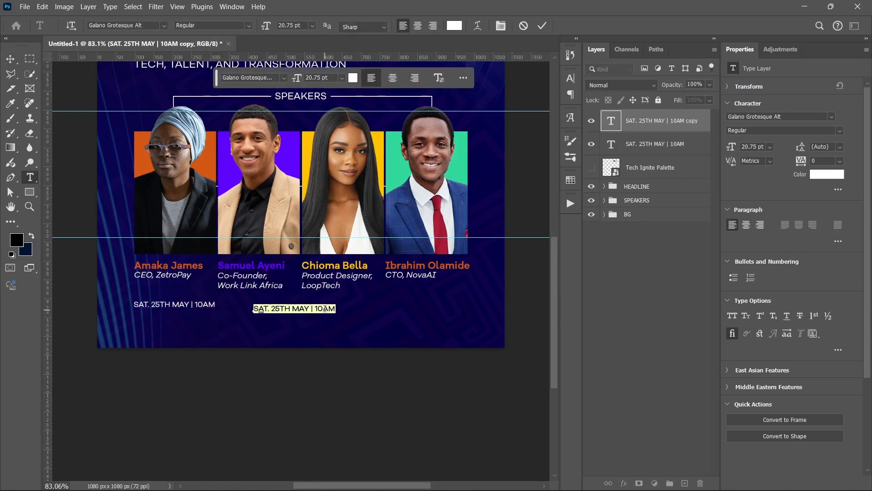
pyautogui.write('Landmark Centre,')
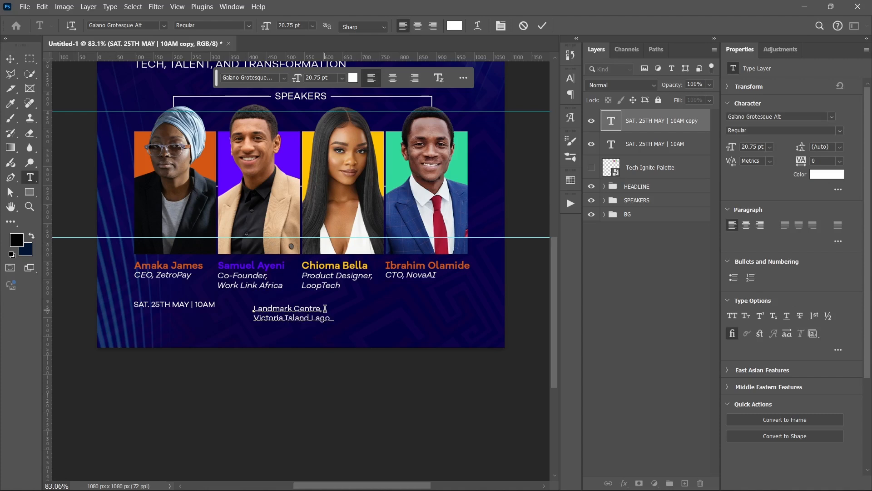
pyautogui.hotkey('ctrl', 'Return')
pyautogui.press('v')
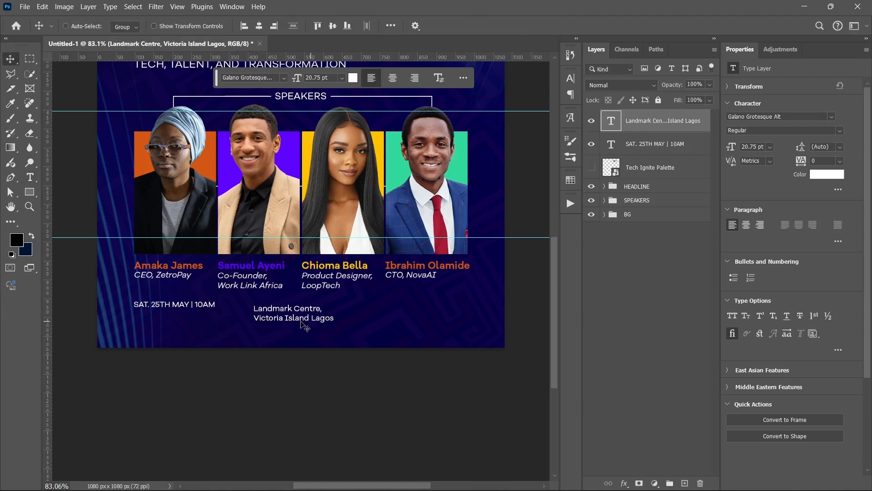
# - Set the "Landmark Centre," line to SemiBold and raise the venue text so its first line is level with the date
pyautogui.scroll(1, 285, 307)
pyautogui.scroll(3, 288, 310)
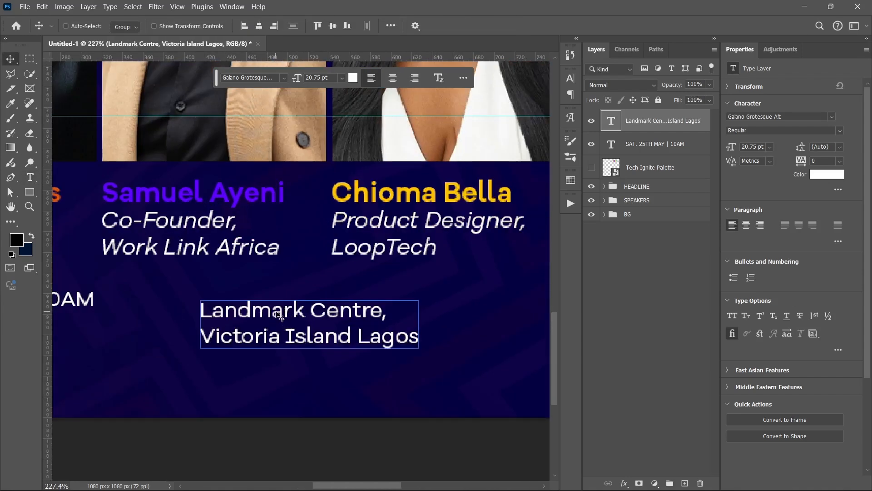
pyautogui.doubleClick(277, 309)
pyautogui.tripleClick(278, 309)
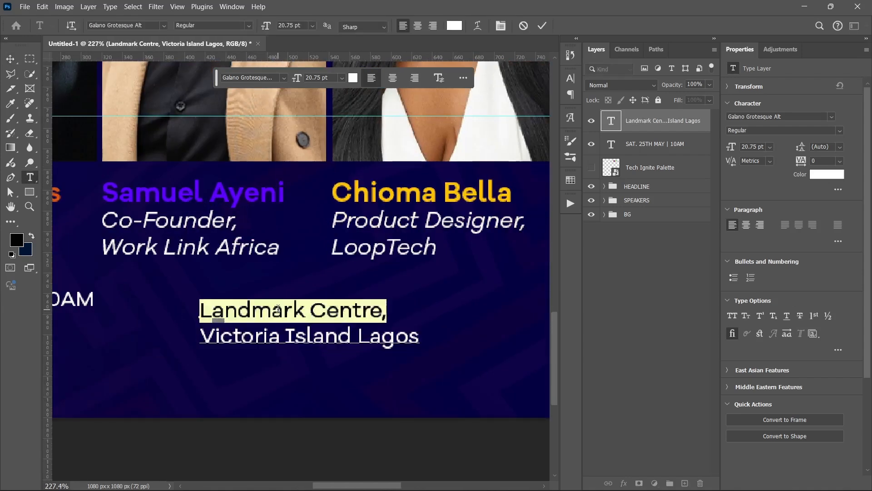
pyautogui.tripleClick(277, 309)
pyautogui.click(839, 130)
pyautogui.click(755, 288)
pyautogui.hotkey('ctrl', 'Return')
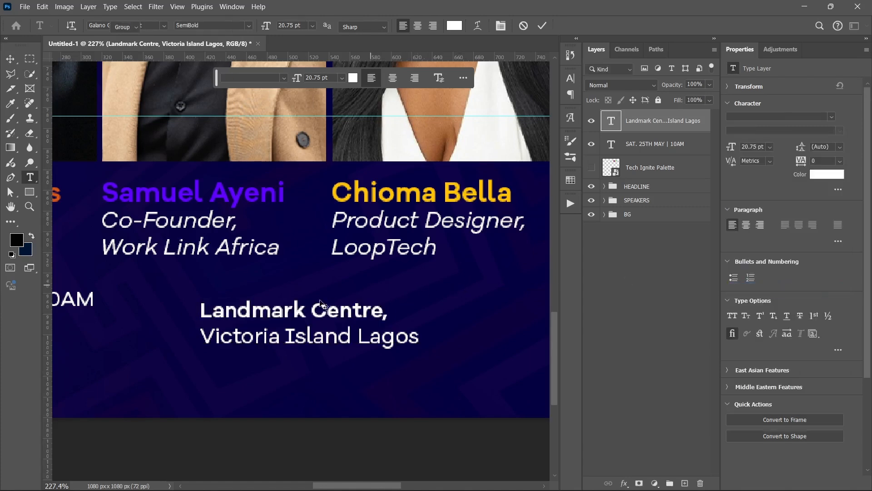
pyautogui.press('v')
pyautogui.moveTo(294, 303); pyautogui.dragTo(297, 290)
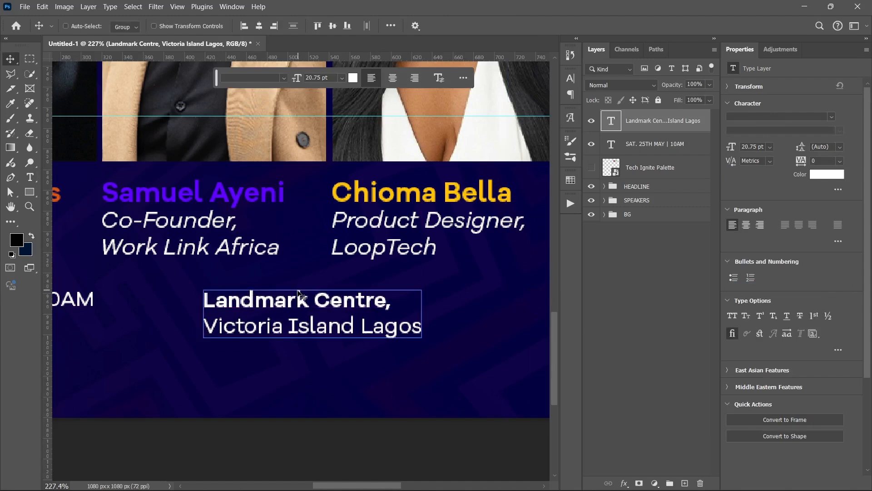
# - Place the location icon from the Tech Ignite Assets folder into the flyer document
pyautogui.scroll(-1, 246, 277)
pyautogui.scroll(-2, 247, 279)
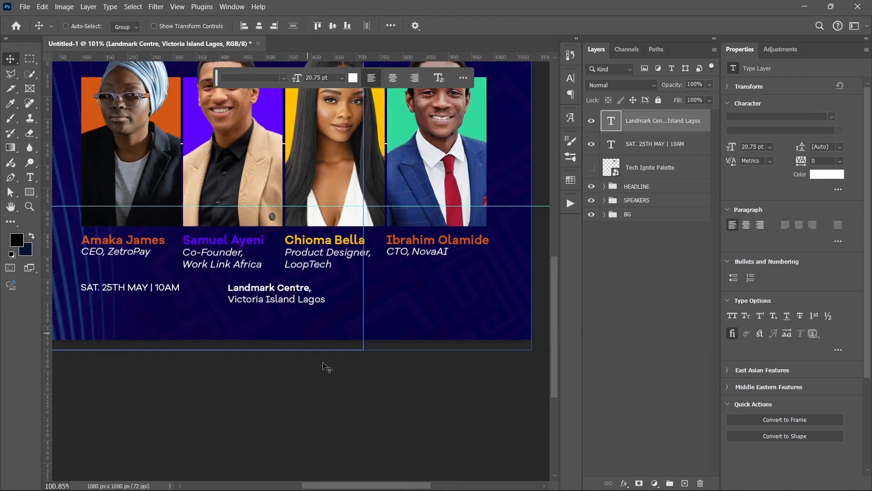
pyautogui.click(384, 485)
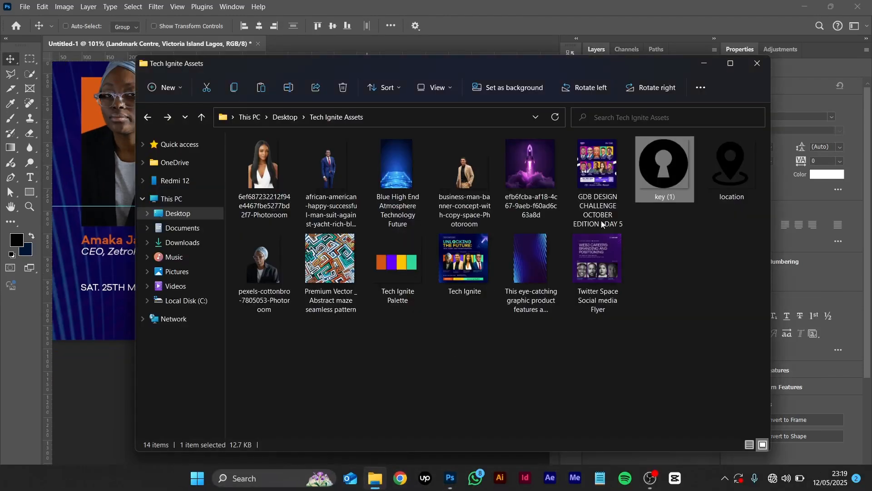
pyautogui.click(734, 150)
pyautogui.moveTo(730, 160); pyautogui.dragTo(125, 295)
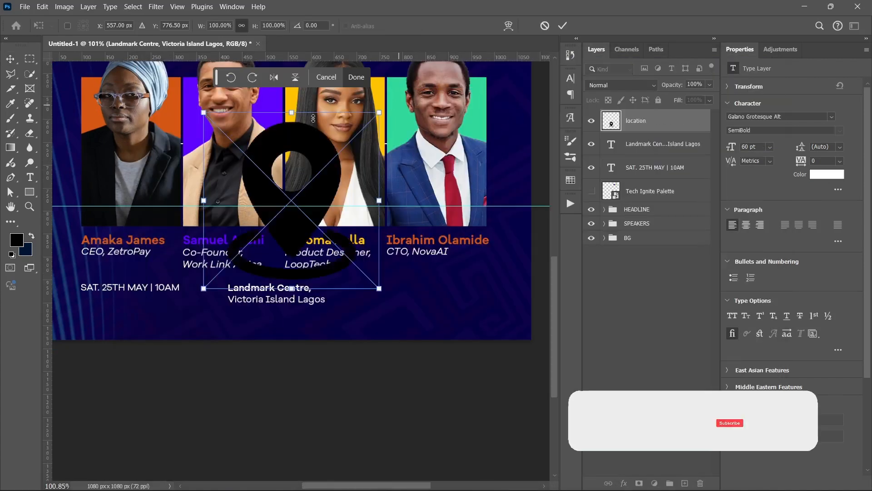
# - Scale the location icon to about 11% and position it just left of the two-line venue text
pyautogui.moveTo(205, 113); pyautogui.dragTo(225, 287)
pyautogui.scroll(2, 225, 287)
pyautogui.scroll(5, 225, 286)
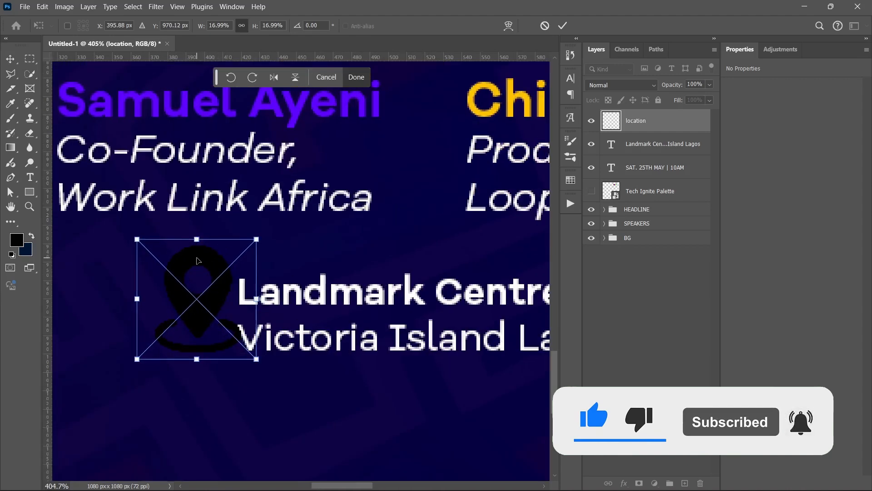
pyautogui.moveTo(197, 239); pyautogui.dragTo(198, 265)
pyautogui.moveTo(195, 297); pyautogui.dragTo(185, 304)
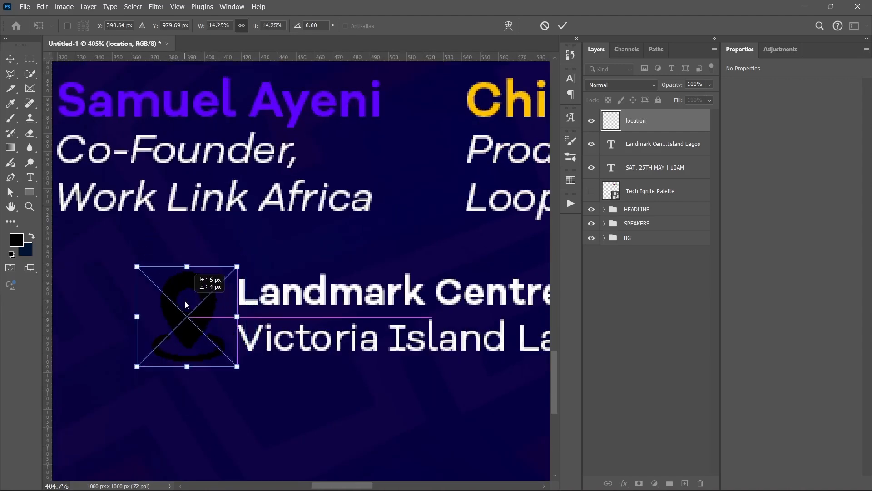
pyautogui.moveTo(186, 267); pyautogui.dragTo(184, 291)
pyautogui.moveTo(188, 321); pyautogui.dragTo(188, 311)
pyautogui.press('Return')
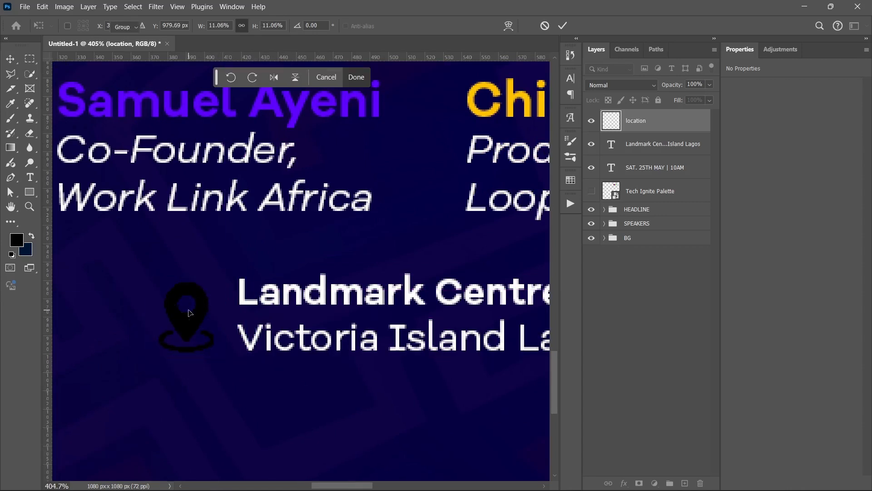
# - Add a Color Overlay in the headline's green to the location icon at 100% opacity
pyautogui.click(624, 483)
pyautogui.click(666, 438)
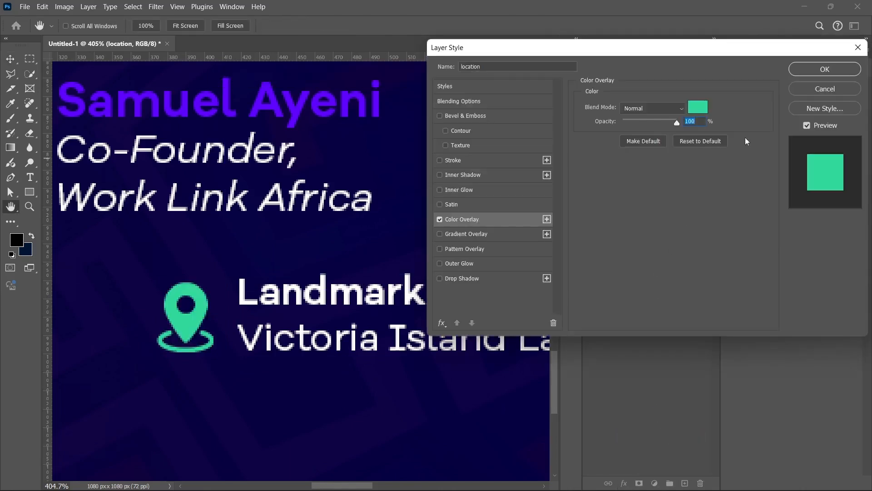
pyautogui.click(804, 71)
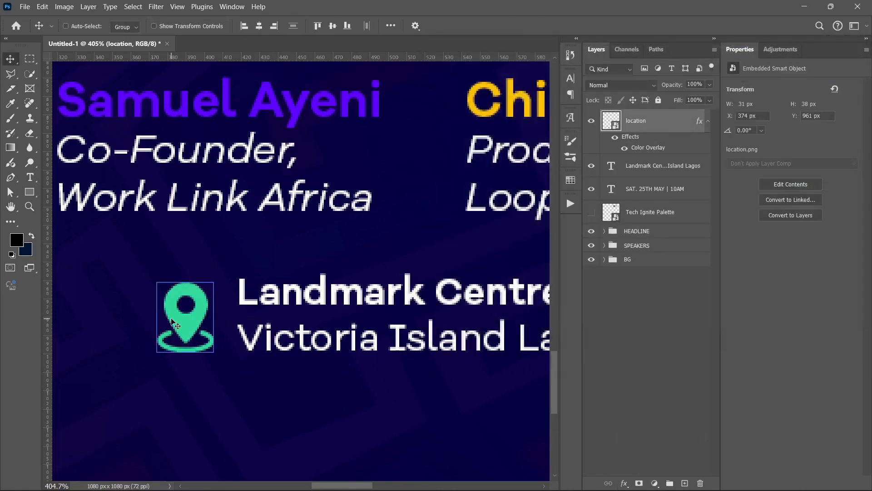
# - Move the location icon closer to the venue text, at about X 378 px, Y 960 px, and collapse its layer effects
pyautogui.moveTo(171, 322); pyautogui.dragTo(177, 319)
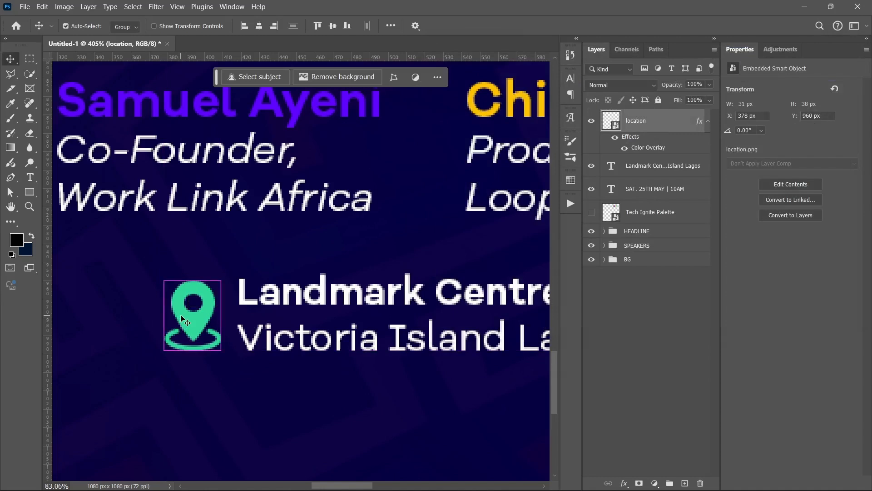
pyautogui.hotkey('ctrl', '0')
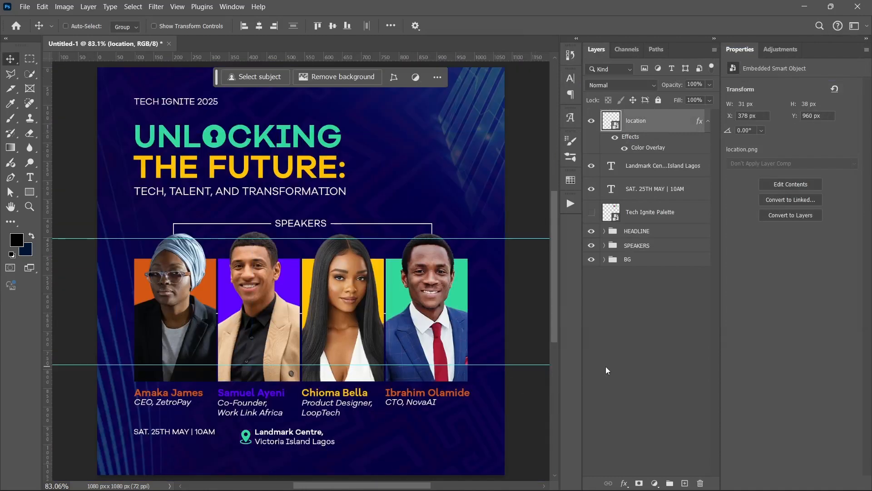
pyautogui.click(708, 121)
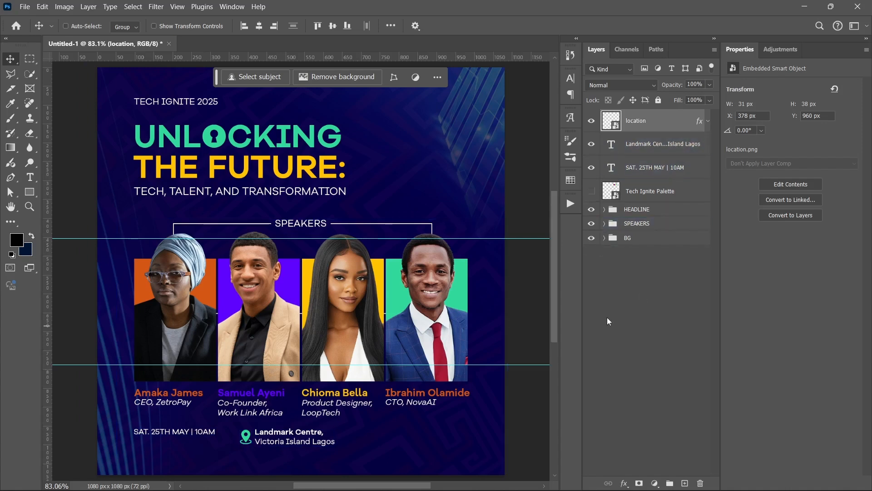
# - Scale the location icon and venue text together to about 84.6%, and set the venue text's line spacing to 19 pt
pyautogui.keyDown('shift'); pyautogui.click(667, 146); pyautogui.keyUp('shift')
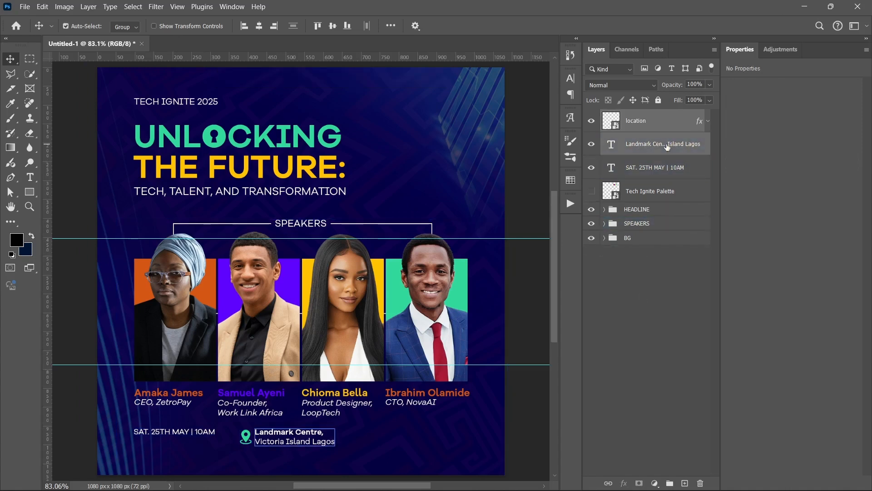
pyautogui.hotkey('ctrl', 't')
pyautogui.moveTo(334, 445); pyautogui.dragTo(321, 447)
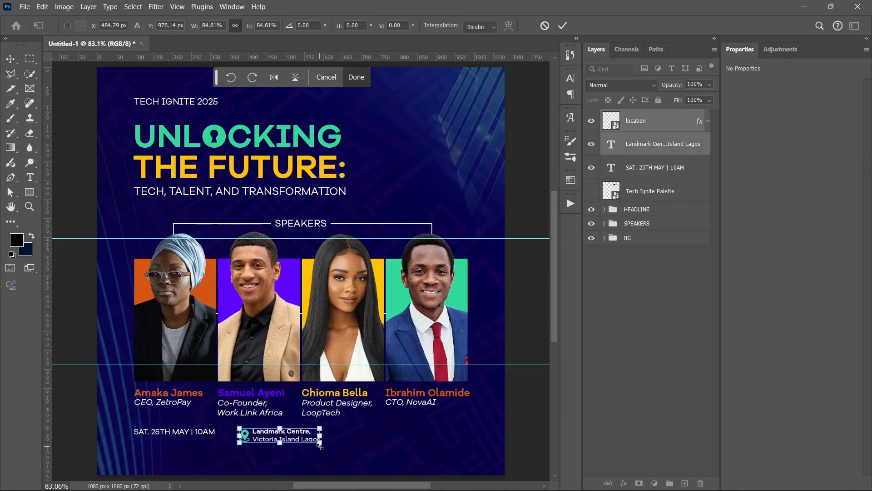
pyautogui.press('Return')
pyautogui.click(654, 144)
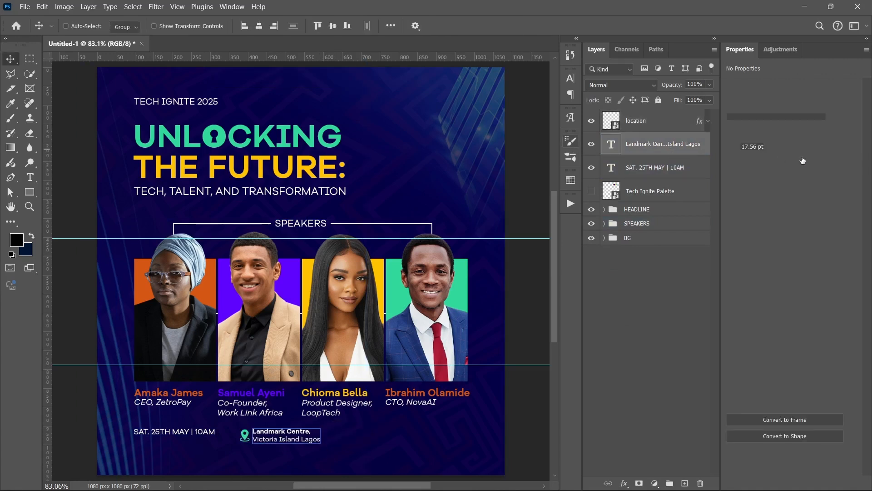
pyautogui.moveTo(801, 150); pyautogui.dragTo(795, 150)
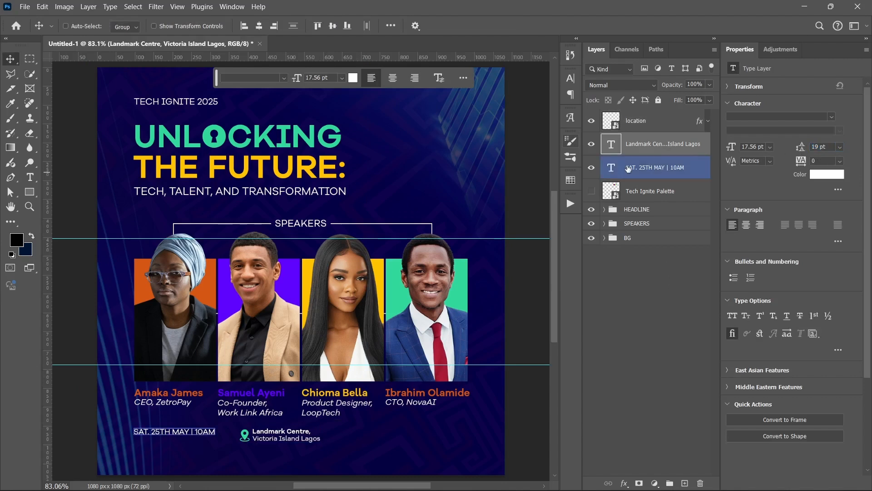
# - Nudge the date and time text down 10 px to line up with the venue details
pyautogui.click(668, 169)
pyautogui.press('Down')
pyautogui.press('Down')
pyautogui.press('Down')
pyautogui.press('Down')
pyautogui.press('Down')
pyautogui.press('Down')
pyautogui.press('Down')
pyautogui.press('Down')
pyautogui.press('Down')
pyautogui.press('Down')
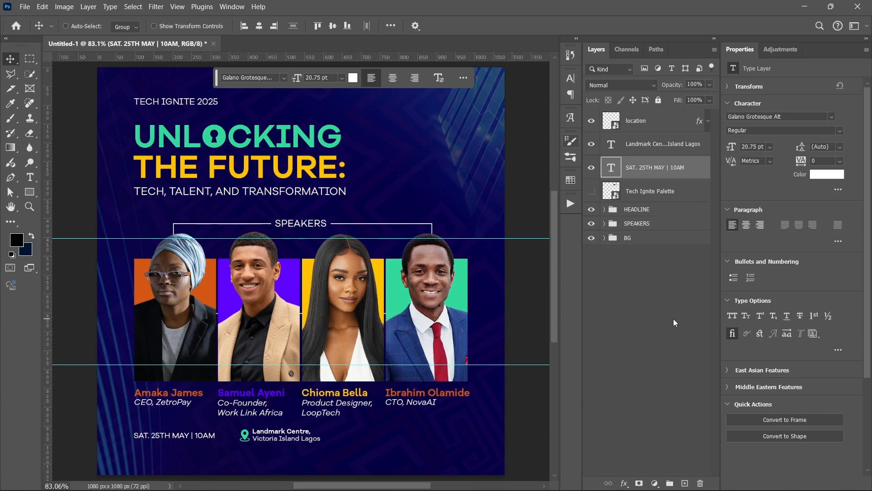
# - Deselect all layers and hide the guides
pyautogui.click(643, 150)
pyautogui.click(639, 343)
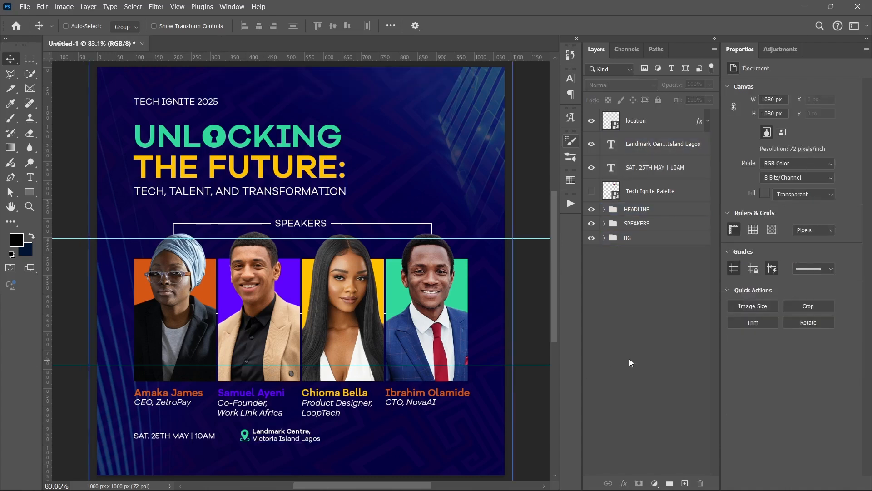
pyautogui.hotkey('ctrl', ';')
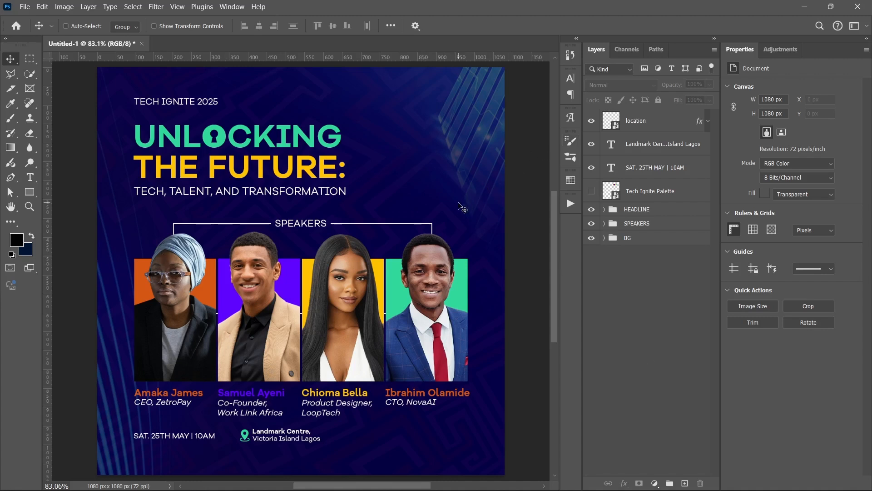
# - Move the HEADLINE group up 20 px
pyautogui.click(648, 209)
pyautogui.hotkey('shift', 'Up')
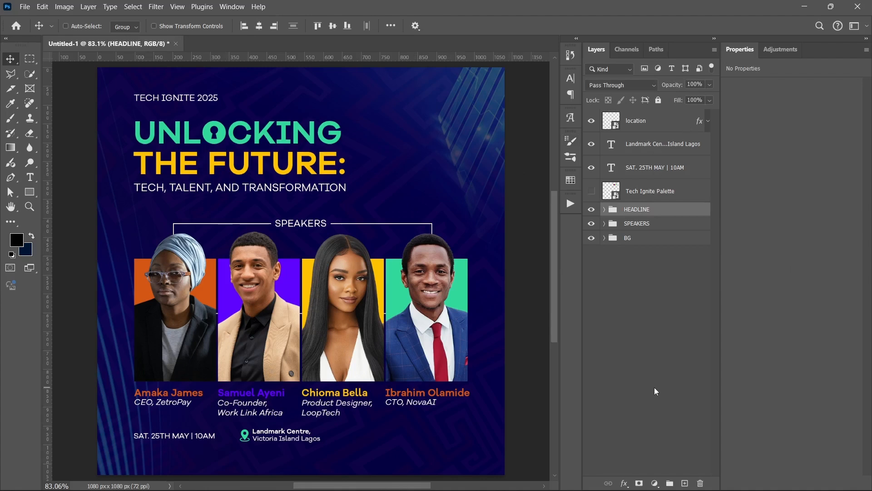
pyautogui.hotkey('shift', 'Up')
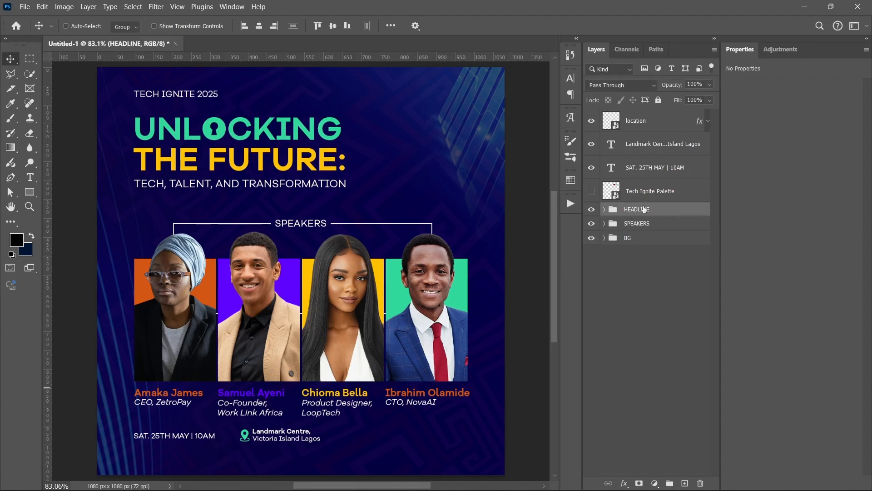
# - Move the SPEAKERS group up 30 px
pyautogui.click(644, 224)
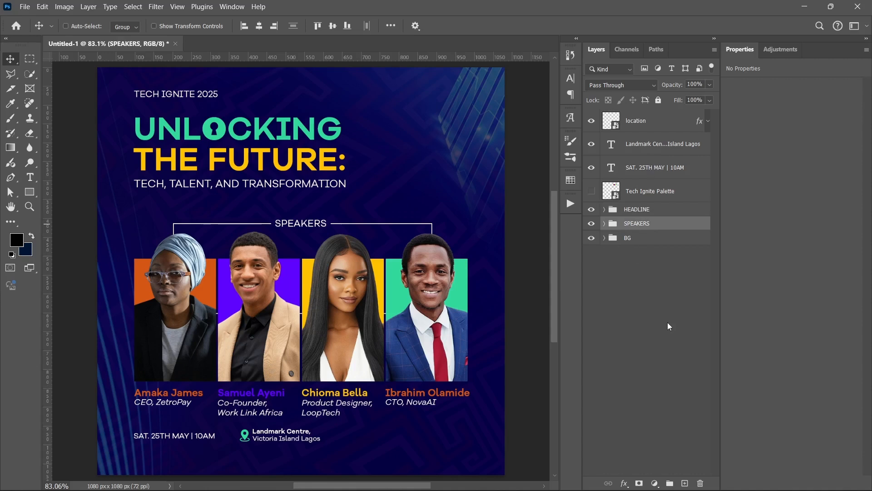
pyautogui.hotkey('shift', 'Up')
pyautogui.hotkey('shift', 'Up')
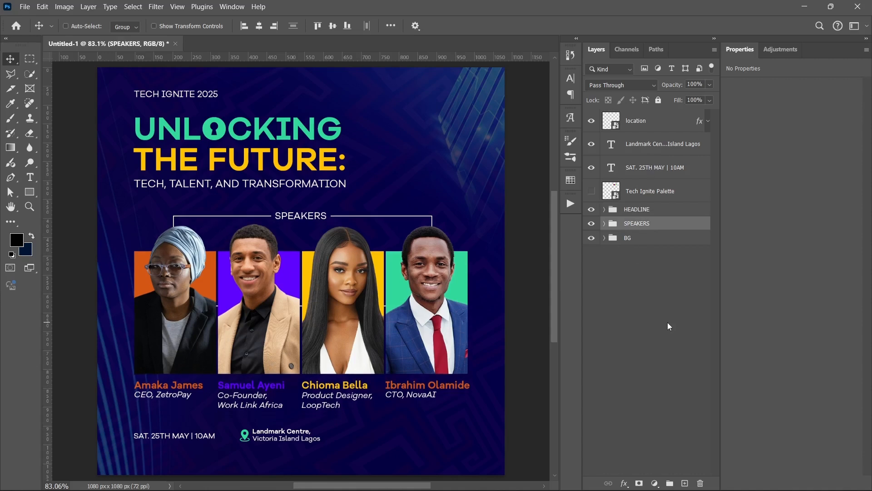
pyautogui.hotkey('shift', 'Up')
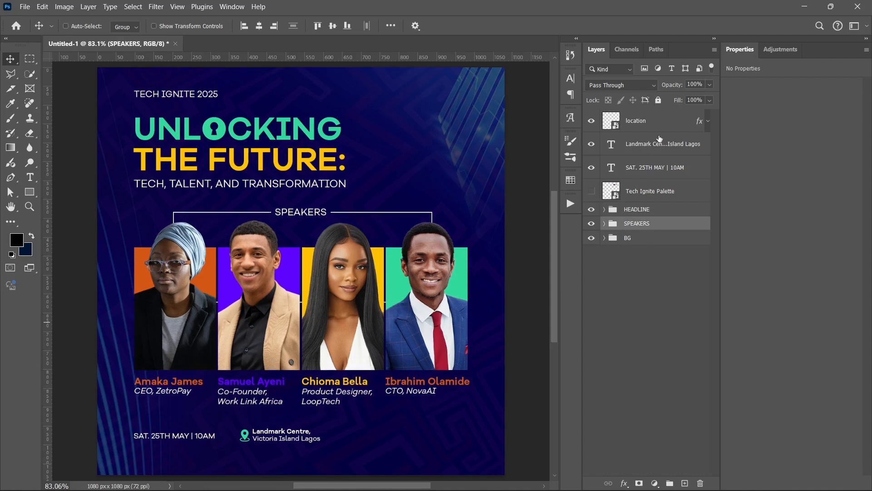
# - Group the date text, venue text and location icon layers, and place the group between SPEAKERS and BG
pyautogui.click(656, 167)
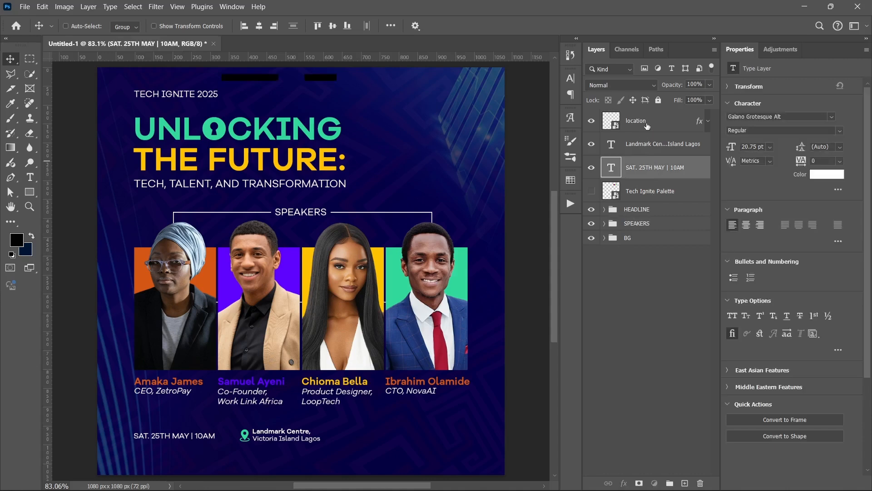
pyautogui.keyDown('shift'); pyautogui.click(648, 125); pyautogui.keyUp('shift')
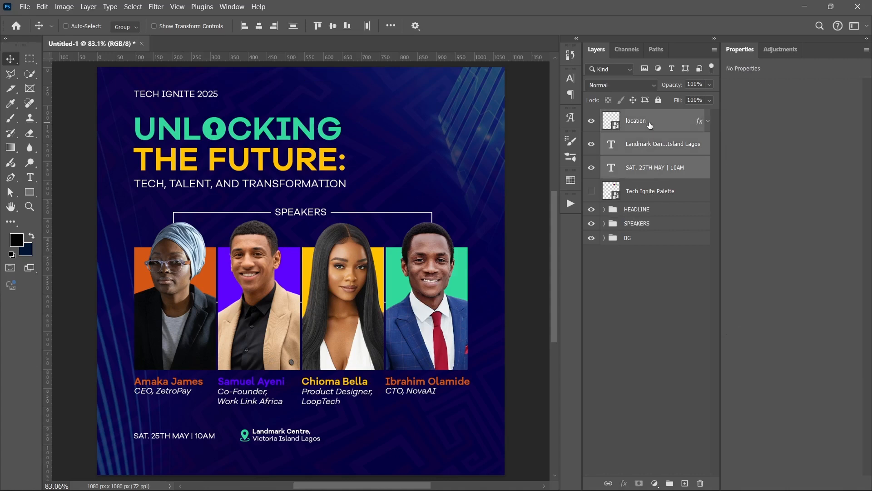
pyautogui.press('g')
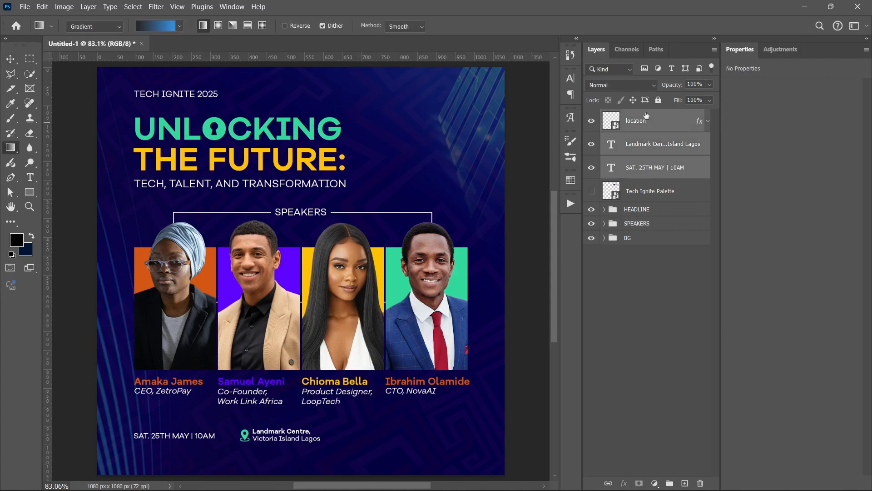
pyautogui.hotkey('ctrl', 'g')
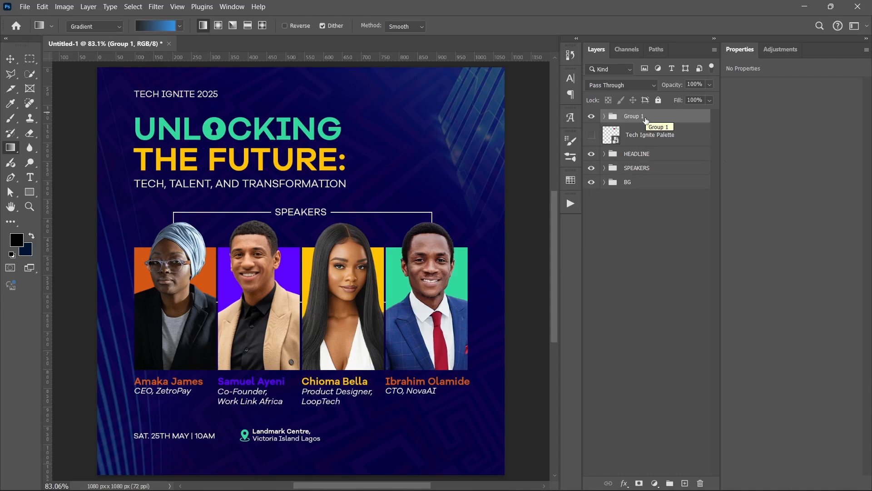
pyautogui.moveTo(645, 120); pyautogui.dragTo(635, 175)
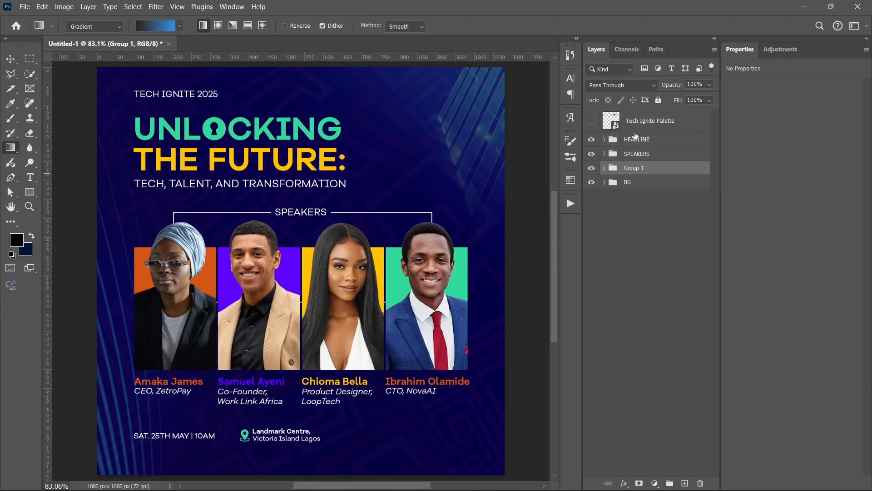
# - Delete the Tech Ignite Palette layer and rename the new group as DATE, TIME, VENUE
pyautogui.click(655, 128)
pyautogui.press('Delete')
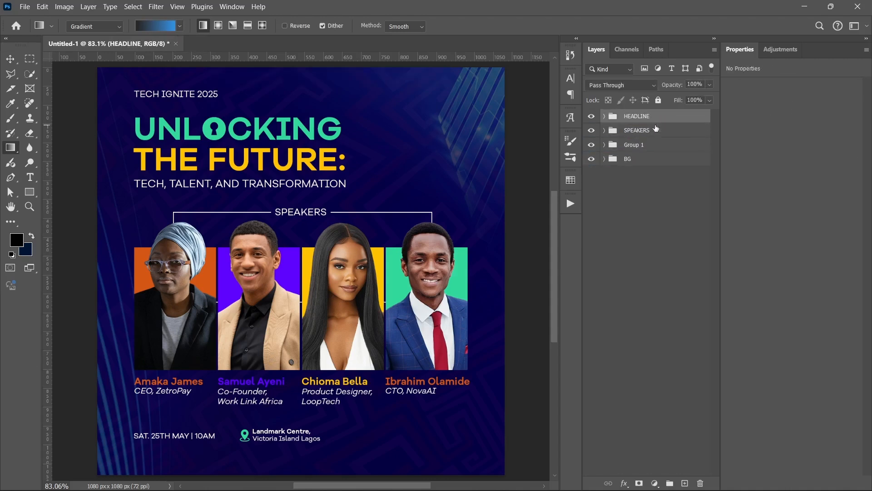
pyautogui.doubleClick(635, 145)
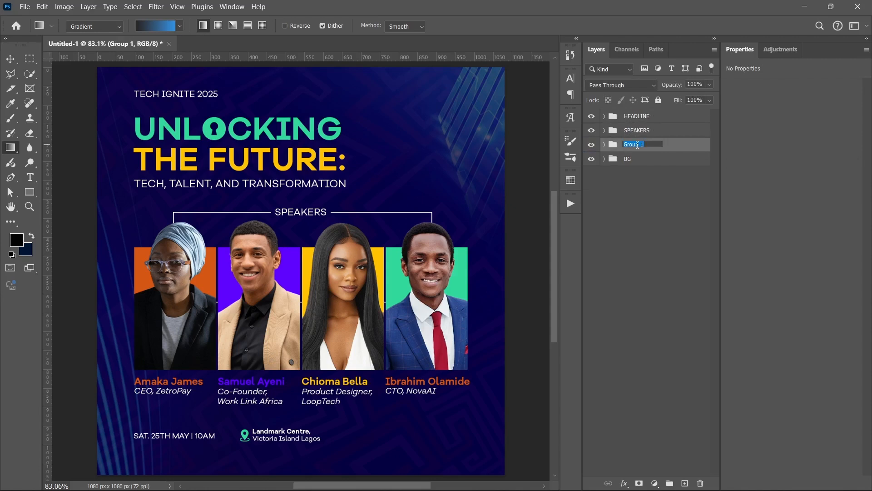
pyautogui.write('DATE, TIME, VENUE')
pyautogui.press('Return')
pyautogui.click(664, 248)
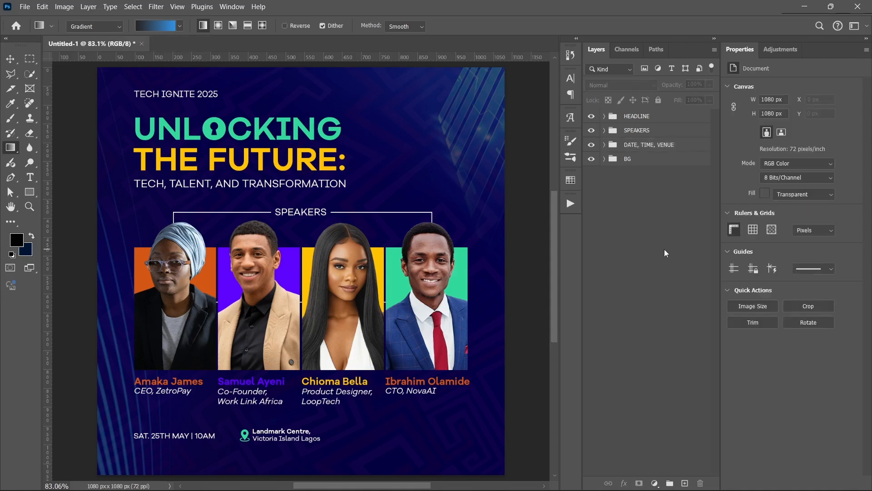
# - Move the DATE, TIME, VENUE group up about 29 px, closer to the speakers
pyautogui.click(653, 147)
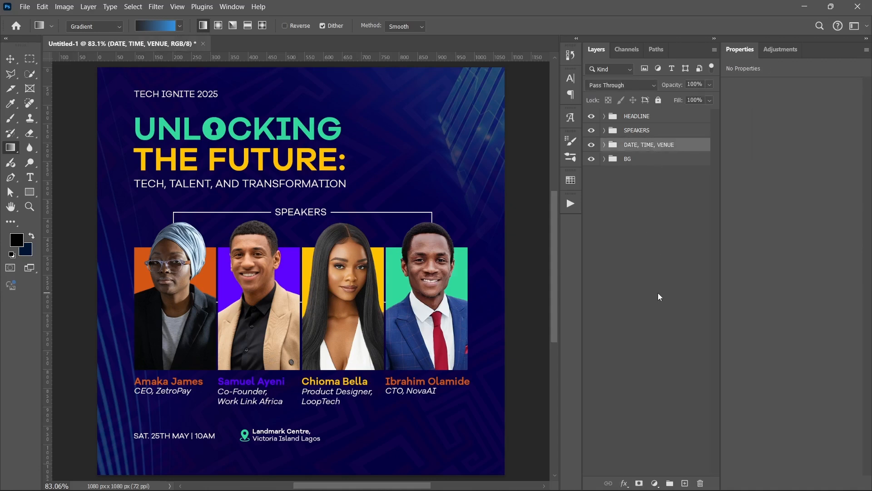
pyautogui.press('v')
pyautogui.hotkey('shift', 'Up')
pyautogui.hotkey('shift', 'Up')
pyautogui.hotkey('shift', 'Up')
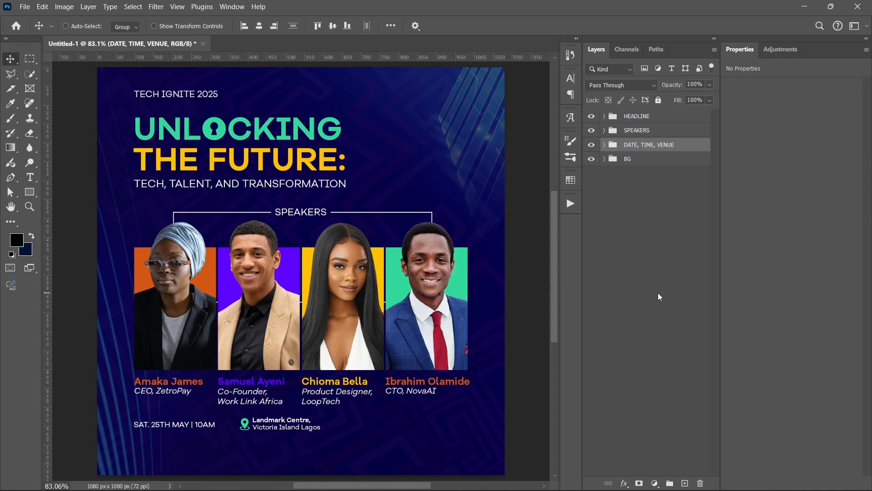
pyautogui.press('Down')
# - Draw a horizontal rectangle about 789 x 47 px below the date and venue line
pyautogui.scroll(-4, 211, 356)
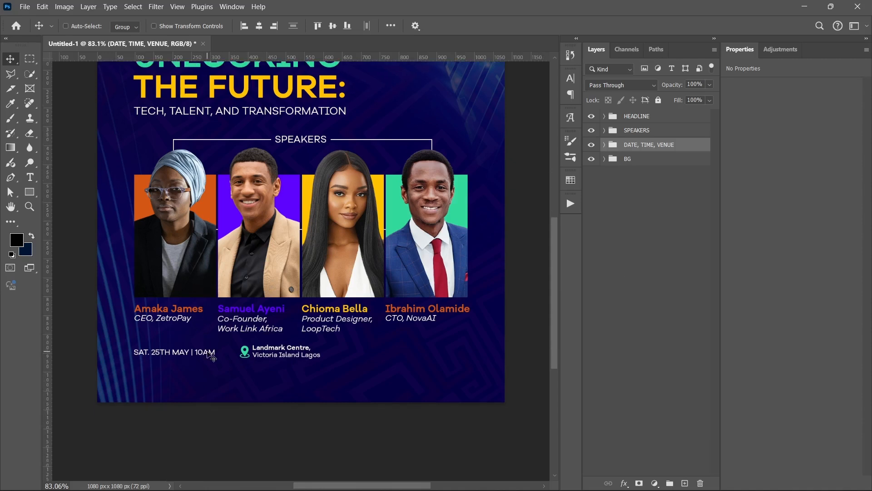
pyautogui.click(33, 193)
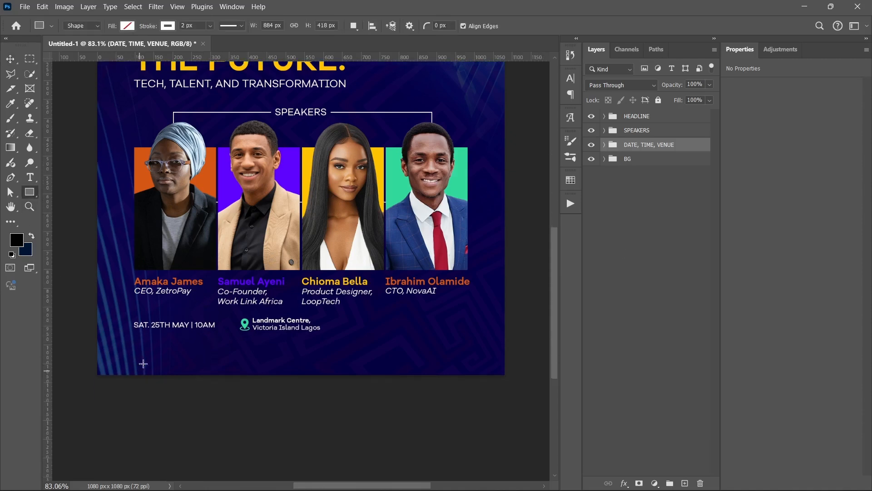
pyautogui.moveTo(137, 343); pyautogui.dragTo(434, 361)
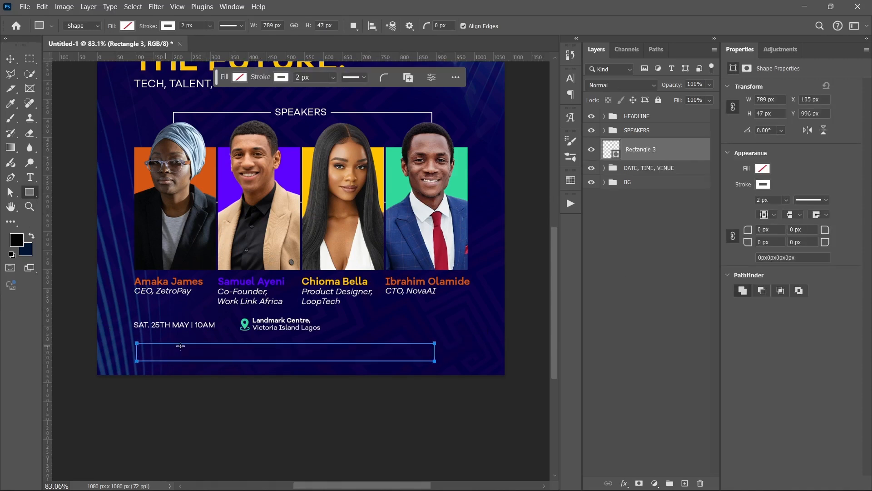
# - Fill the rectangle with the recently used orange and remove its stroke
pyautogui.click(763, 169)
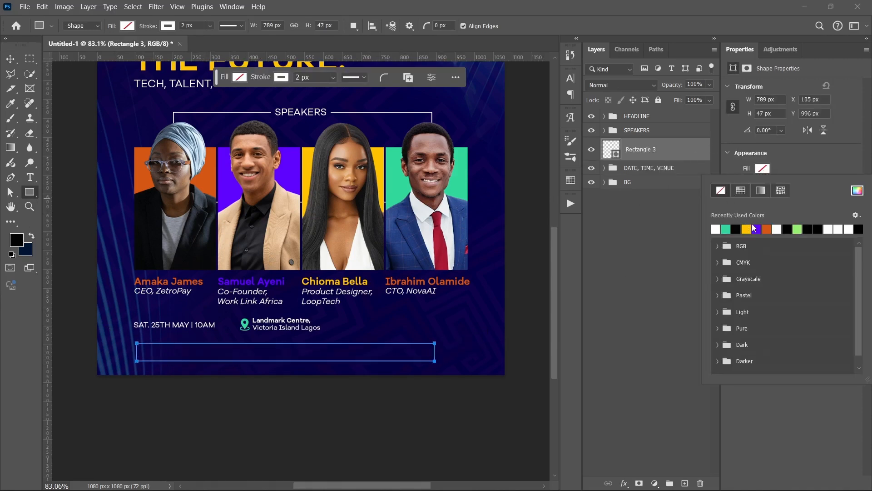
pyautogui.click(766, 228)
pyautogui.click(760, 185)
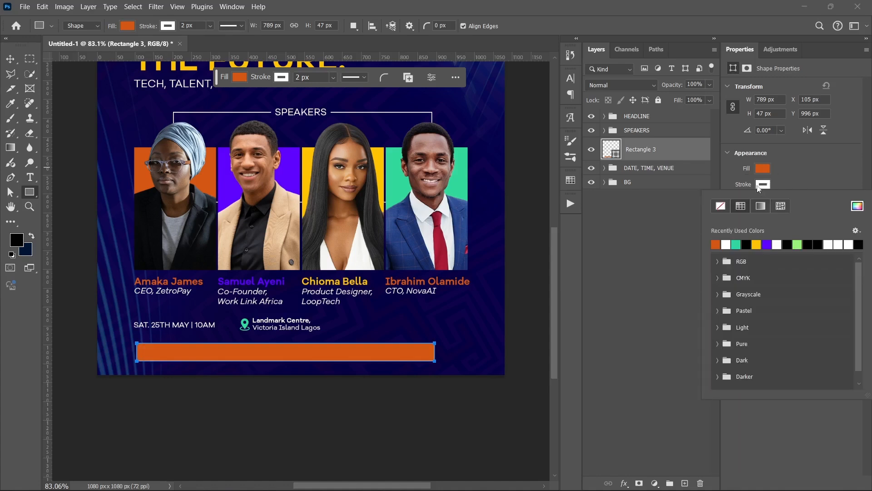
pyautogui.click(721, 207)
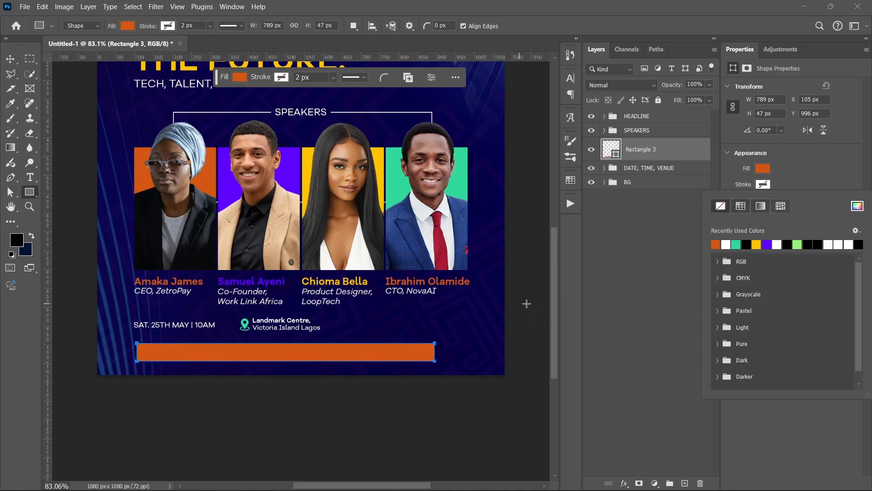
pyautogui.click(646, 255)
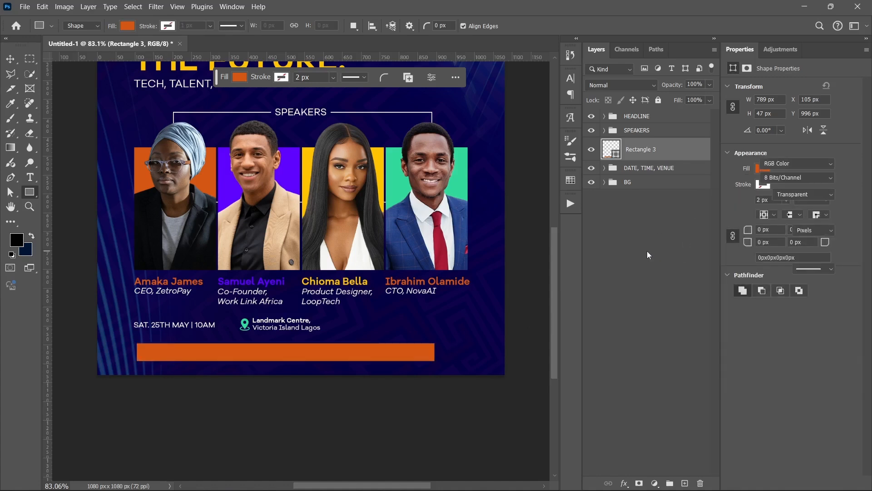
# - Show the guides and shorten the orange rectangle to about 161 px wide, keeping its starting edge in place
pyautogui.hotkey('ctrl', ';')
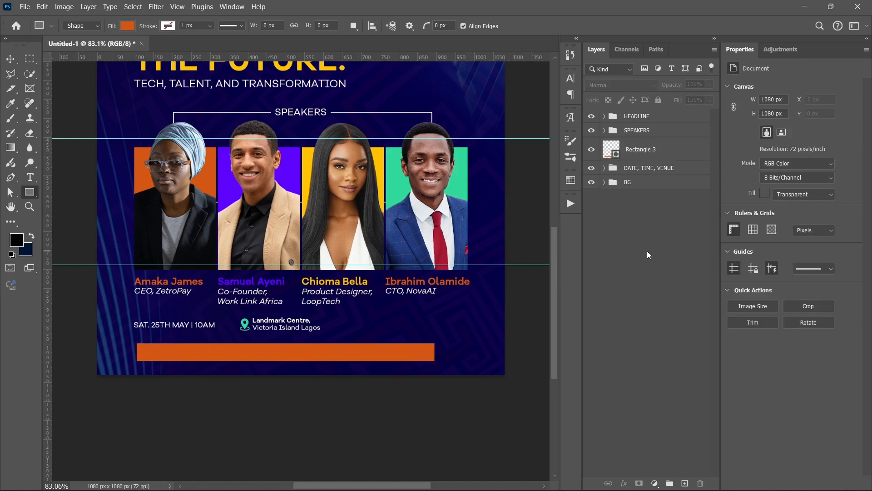
pyautogui.click(658, 151)
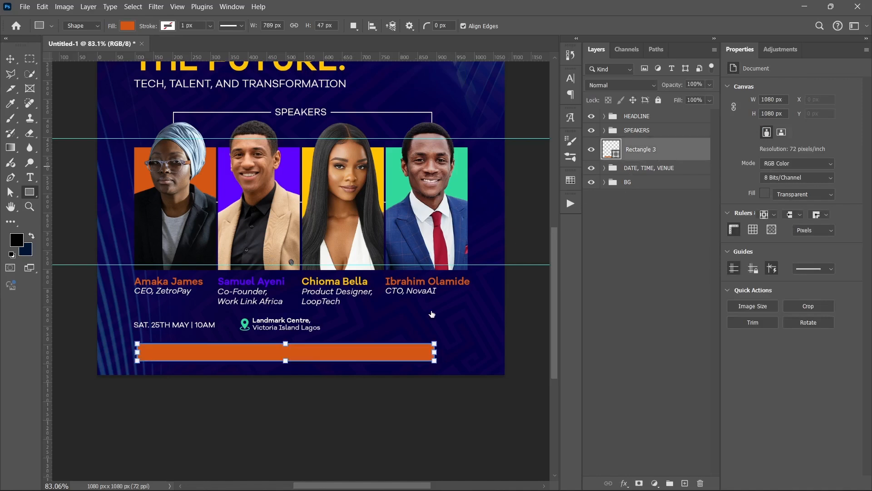
pyautogui.moveTo(253, 360); pyautogui.dragTo(195, 367)
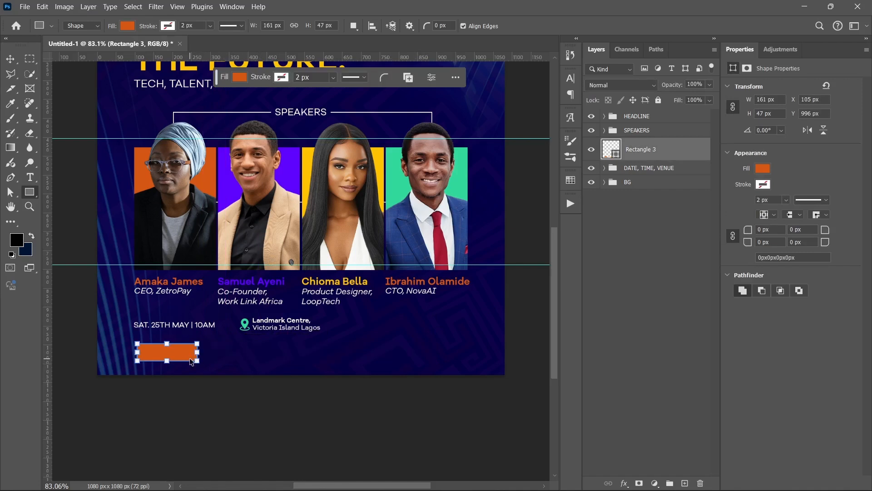
# - Duplicate the orange rectangle and shift the copy horizontally to X 275 px, leaving a small gap after the original
pyautogui.hotkey('ctrl', 'j')
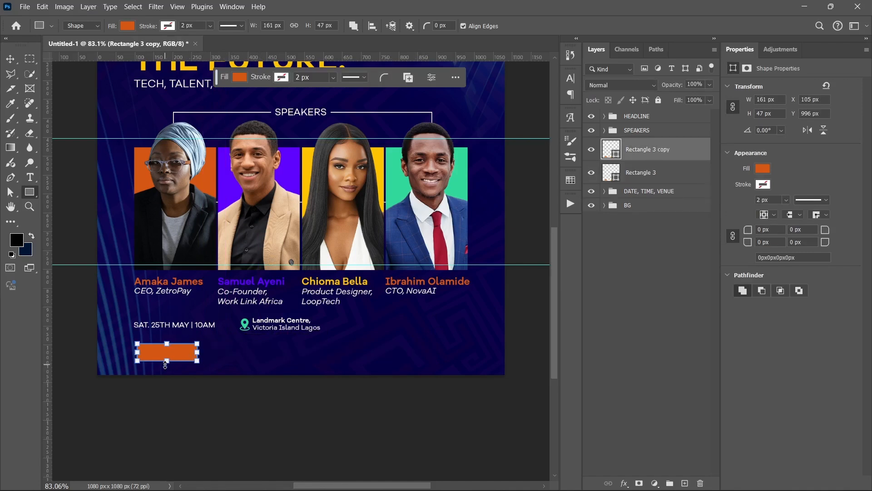
pyautogui.press('v')
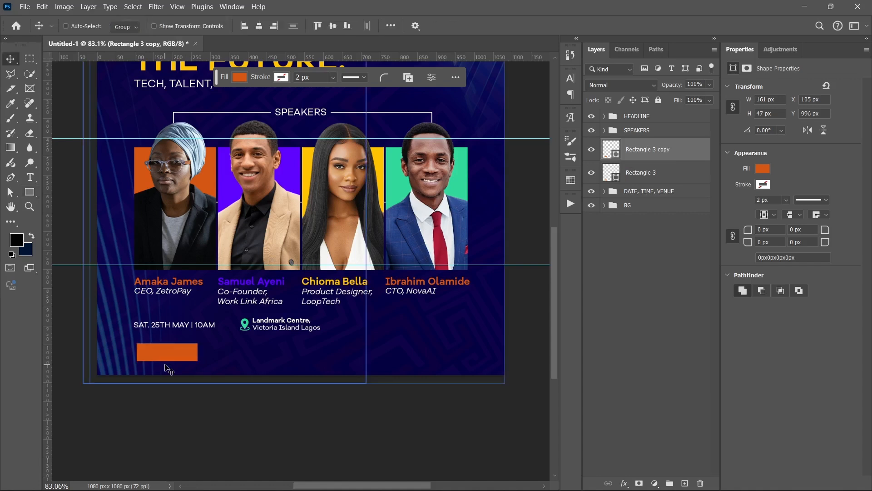
pyautogui.hotkey('shift', 'Right')
pyautogui.hotkey('shift', 'Right')
pyautogui.hotkey('shift', 'Right')
pyautogui.hotkey('shift', 'Right')
pyautogui.hotkey('shift', 'Right')
pyautogui.hotkey('shift', 'Right')
pyautogui.hotkey('shift', 'Right')
pyautogui.hotkey('shift', 'Right')
pyautogui.hotkey('shift', 'Right')
pyautogui.hotkey('shift', 'Right')
pyautogui.hotkey('shift', 'Right')
pyautogui.hotkey('shift', 'Right')
pyautogui.hotkey('shift', 'Right')
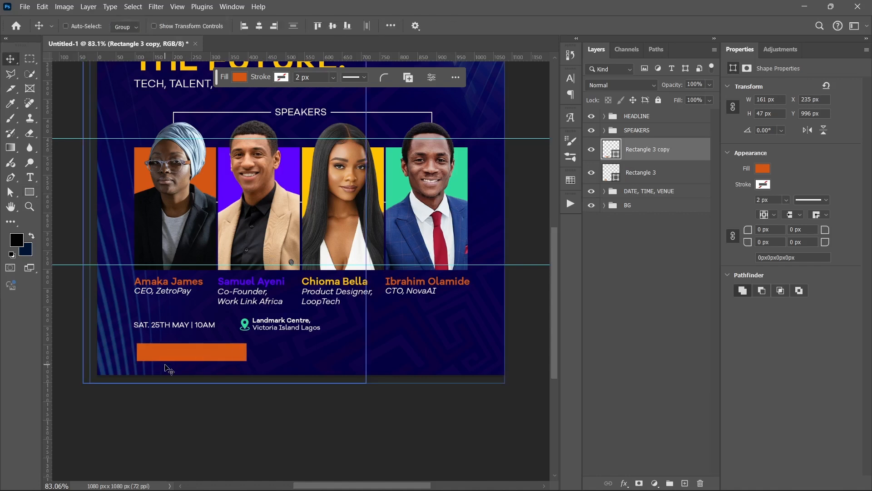
pyautogui.hotkey('shift', 'Left')
pyautogui.hotkey('shift', 'Left')
# - Duplicate the second rectangle and shift the new copy horizontally to X 435 px, directly adjoining it
pyautogui.hotkey('ctrl', 'j')
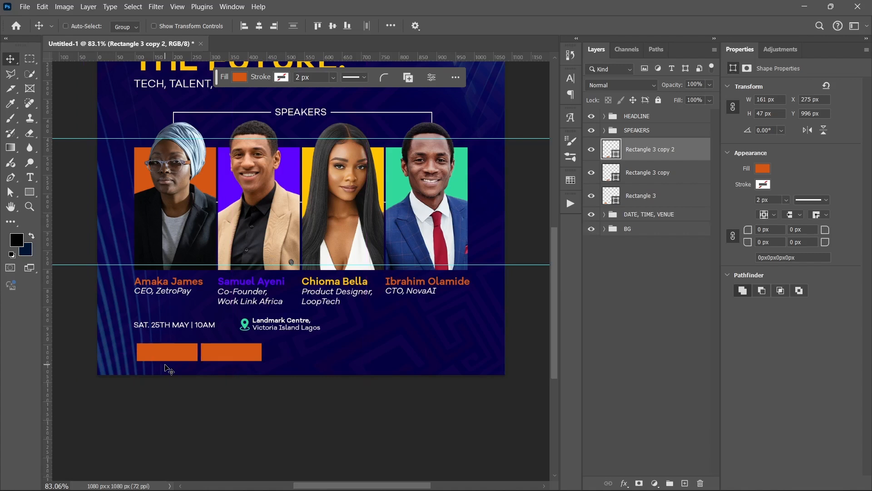
pyautogui.hotkey('shift', 'Right')
pyautogui.hotkey('shift', 'Right')
pyautogui.hotkey('shift', 'Right')
pyautogui.hotkey('shift', 'Right')
pyautogui.hotkey('shift', 'Right')
pyautogui.hotkey('shift', 'Right')
pyautogui.hotkey('shift', 'Right')
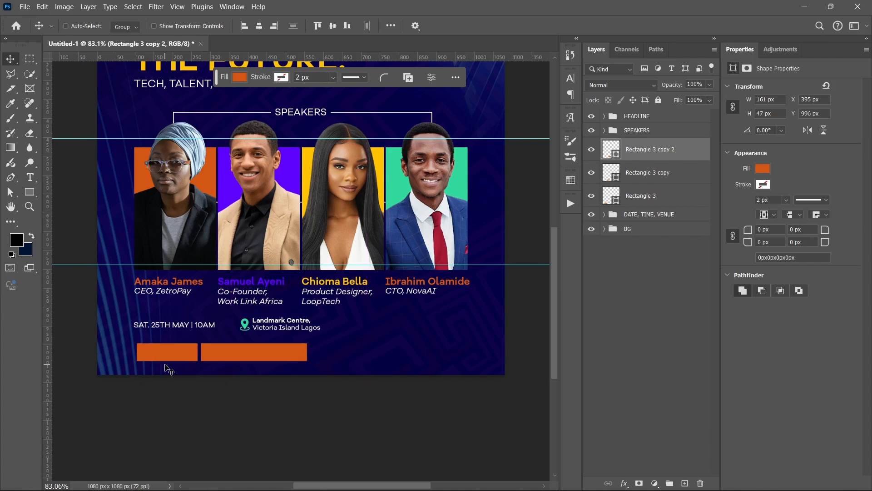
pyautogui.hotkey('shift', 'Right')
pyautogui.hotkey('shift', 'Right')
pyautogui.hotkey('shift', 'Right')
pyautogui.hotkey('shift', 'Right')
pyautogui.hotkey('shift', 'Right')
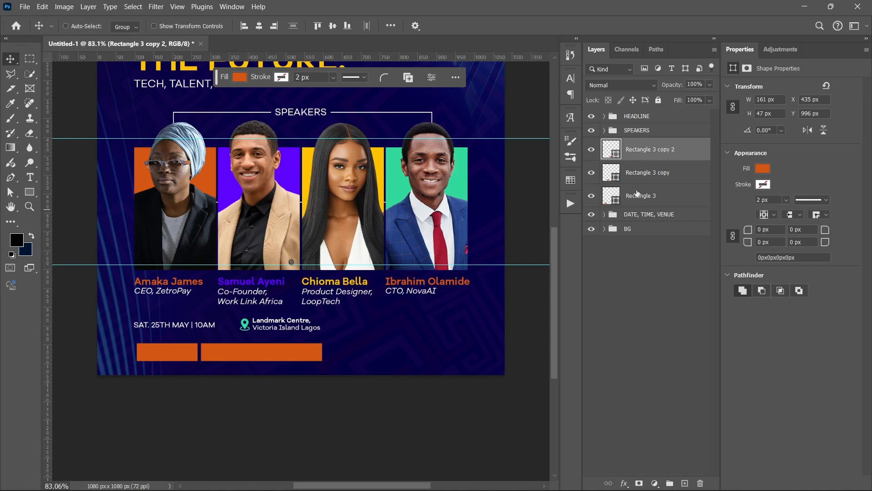
# - Fill the second rectangle with the recently used yellow and the third with the recently used green
pyautogui.click(665, 173)
pyautogui.click(762, 169)
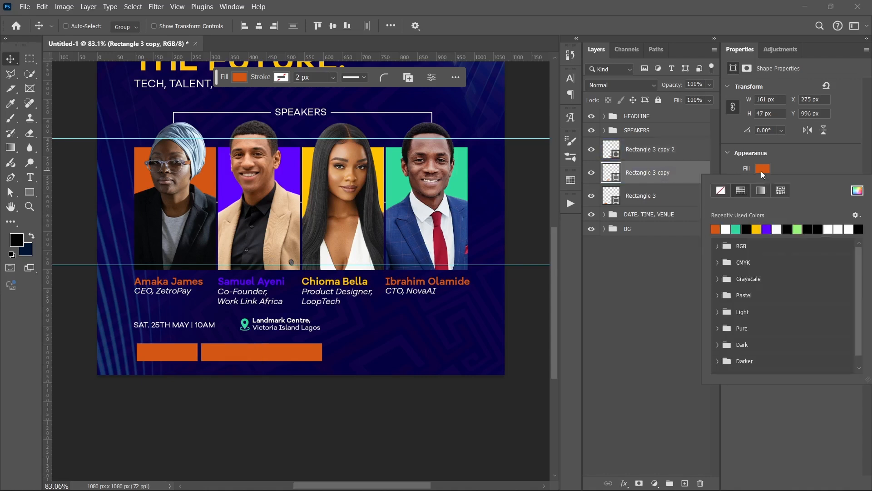
pyautogui.click(756, 228)
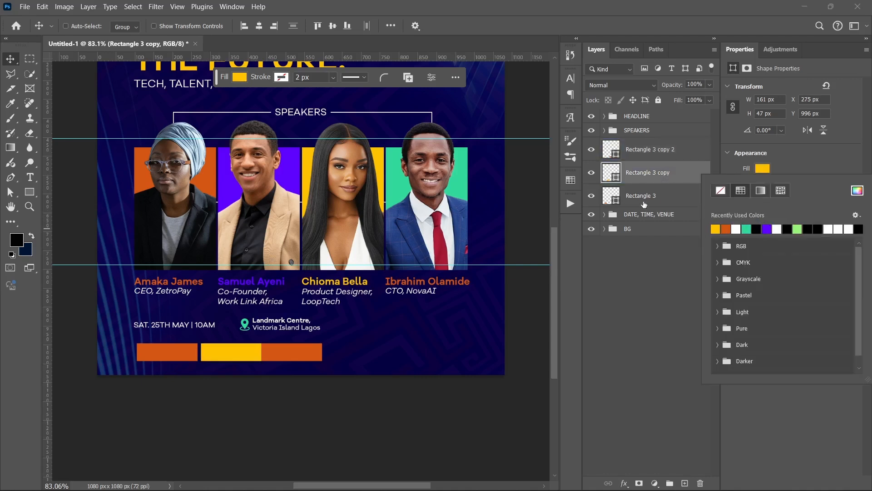
pyautogui.click(645, 200)
pyautogui.click(680, 150)
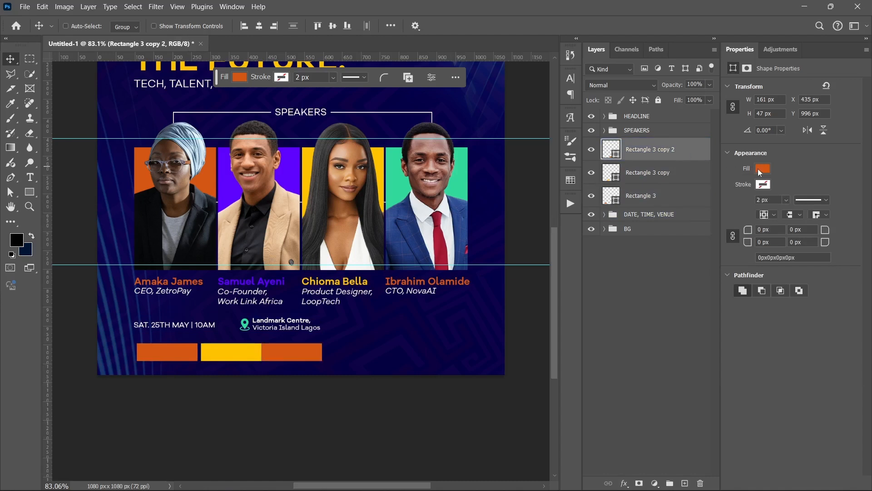
pyautogui.click(763, 170)
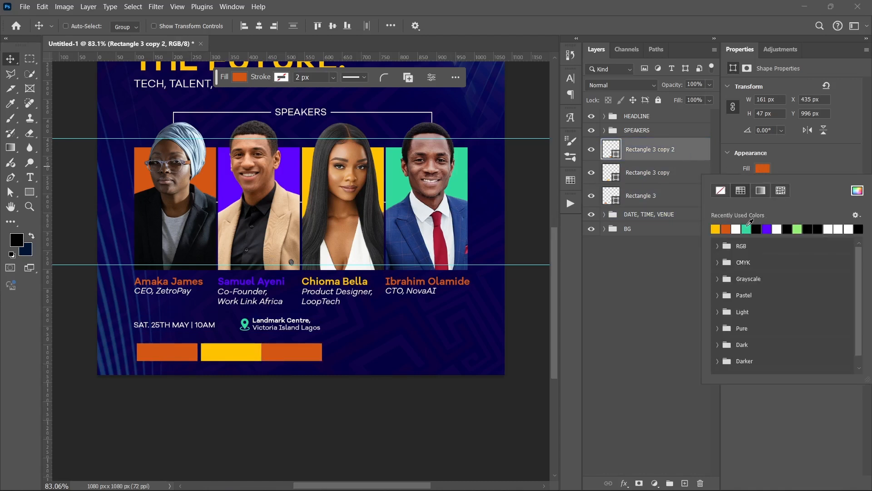
pyautogui.click(747, 228)
# - Widen the green rectangle to about 547 px so it ends in line with the last speaker's photo
pyautogui.press('u')
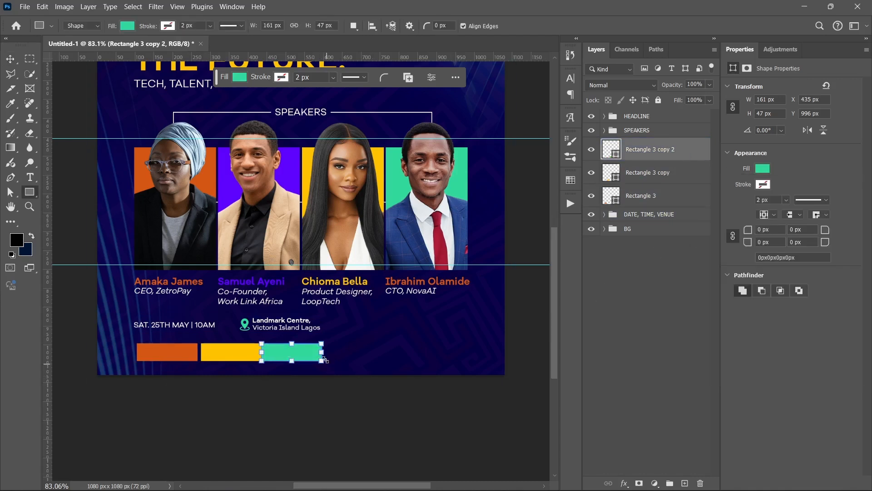
pyautogui.moveTo(321, 354); pyautogui.dragTo(466, 353)
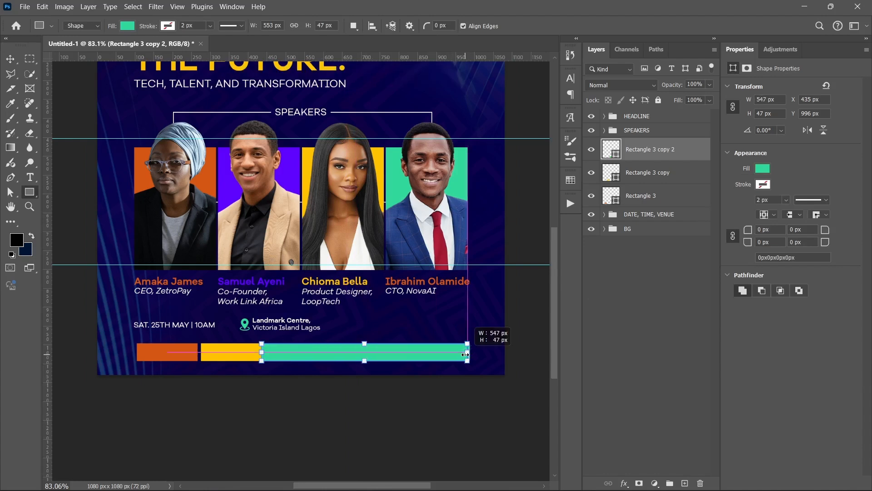
pyautogui.press('v')
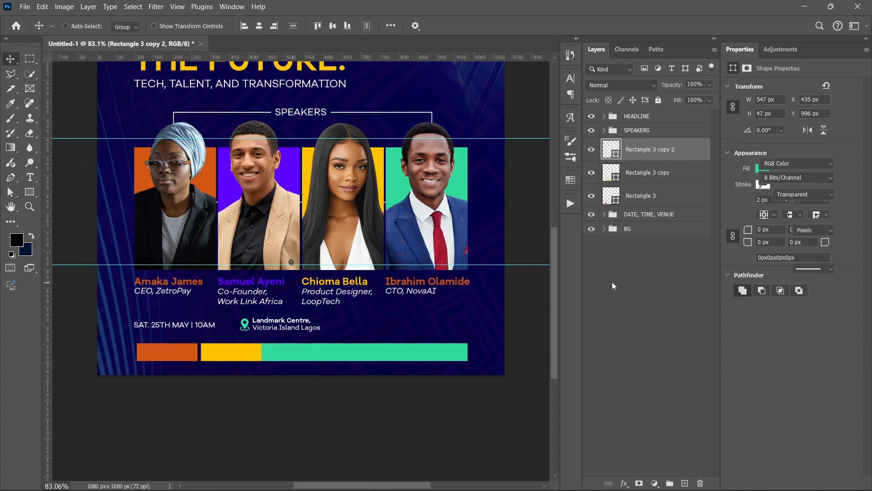
pyautogui.click(612, 282)
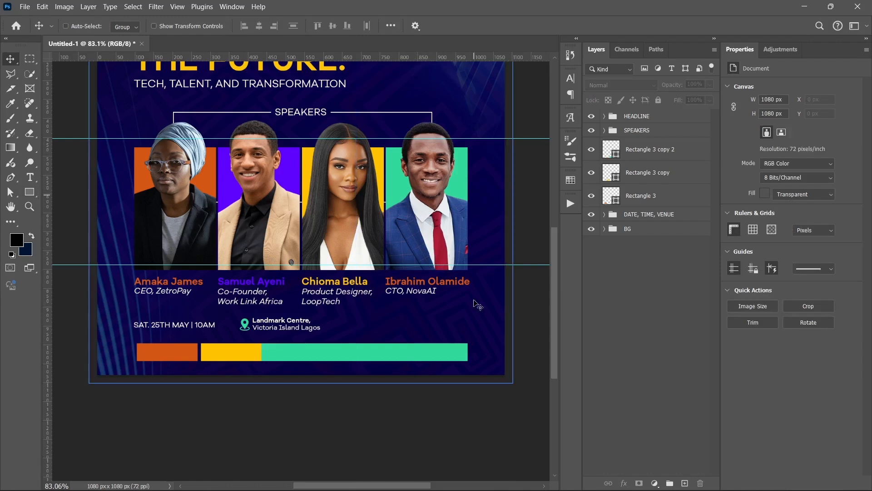
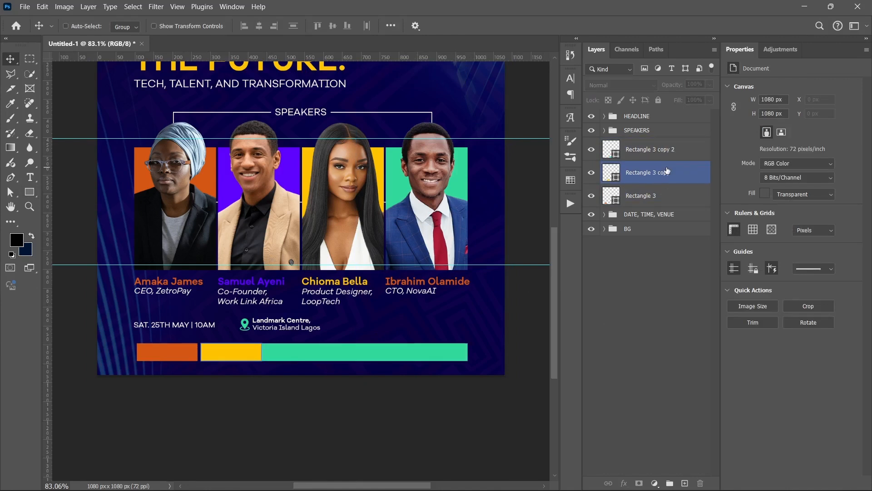
# - Place the yellow rectangle's layer above the green one and widen the yellow rectangle to about 197 px
pyautogui.press('u')
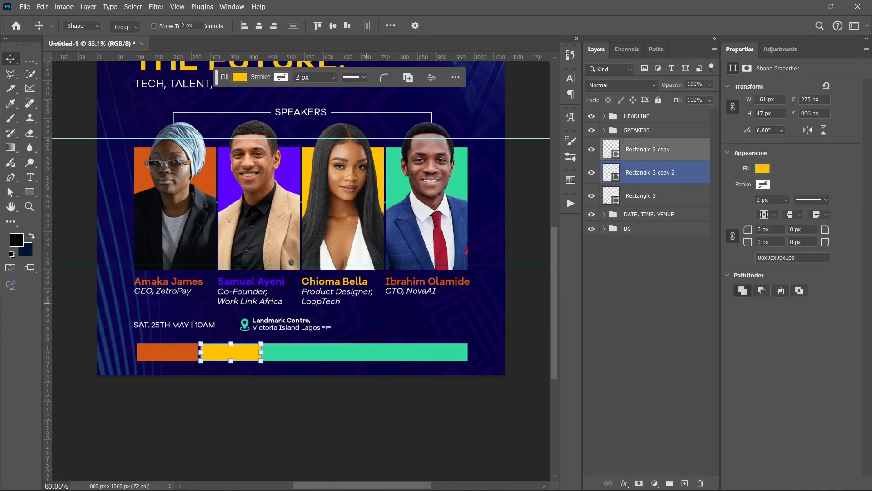
pyautogui.moveTo(263, 352); pyautogui.dragTo(274, 351)
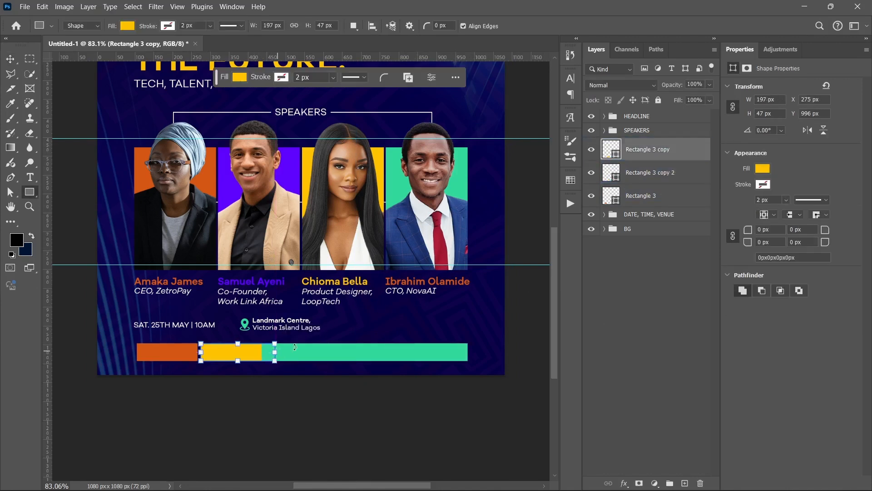
pyautogui.click(647, 276)
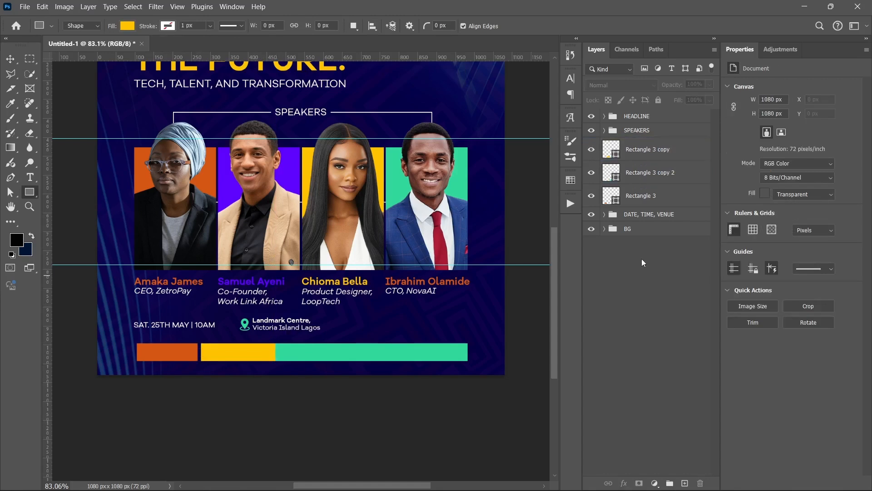
# - Add the text "FREE ENTRY" in white over the orange rectangle
pyautogui.click(679, 155)
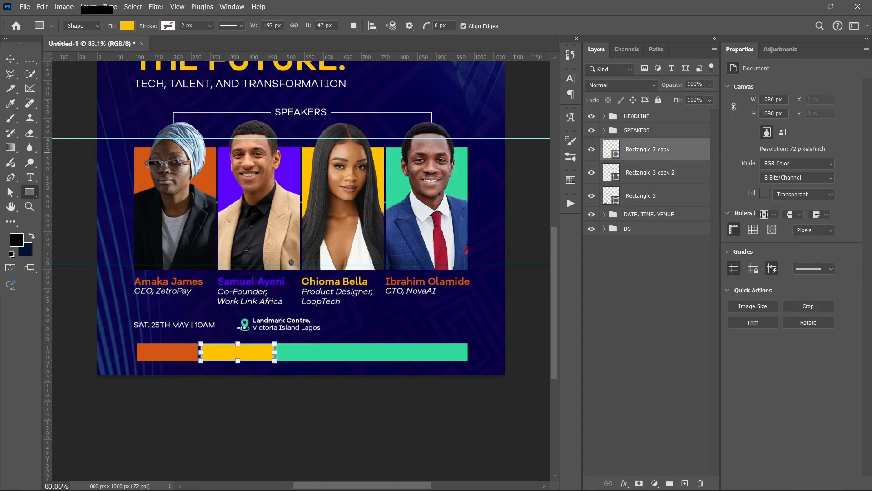
pyautogui.click(31, 177)
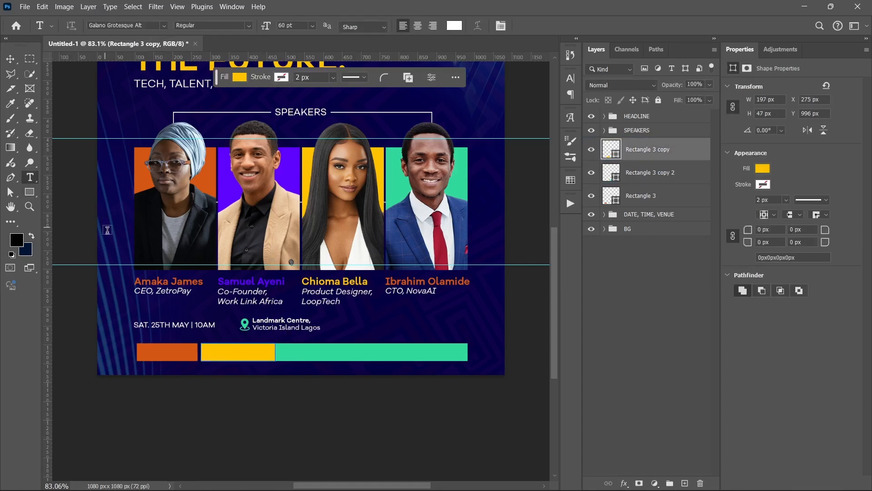
pyautogui.scroll(3, 139, 408)
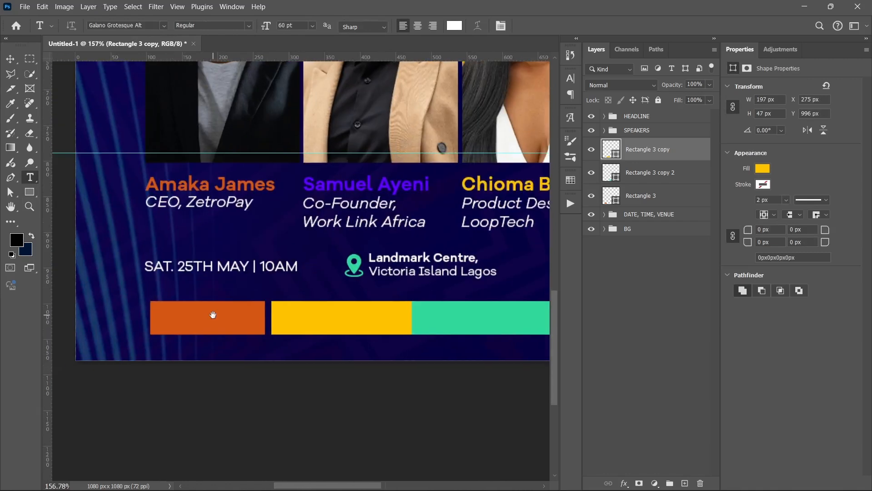
pyautogui.click(166, 317)
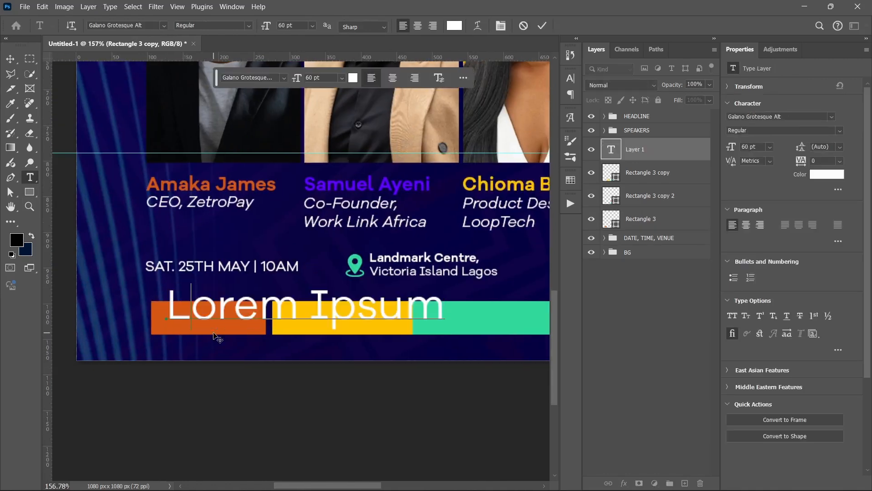
pyautogui.write('FREE ENT')
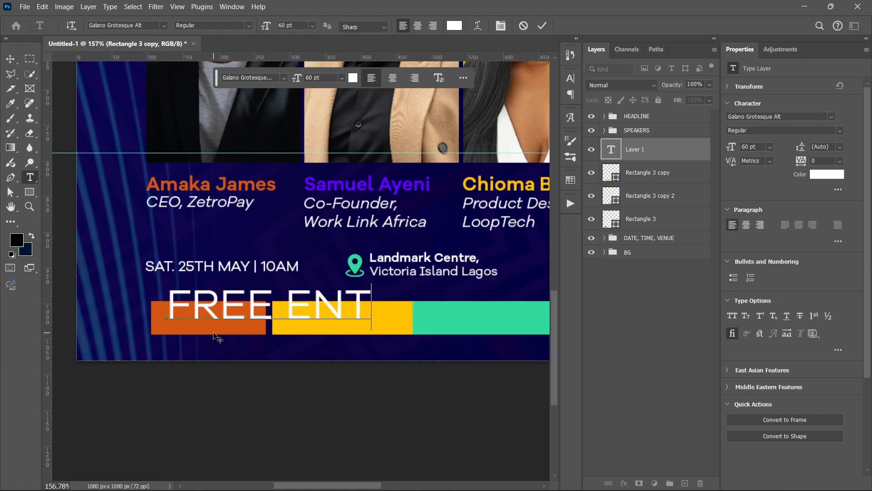
pyautogui.write('RY')
pyautogui.hotkey('ctrl', 'Return')
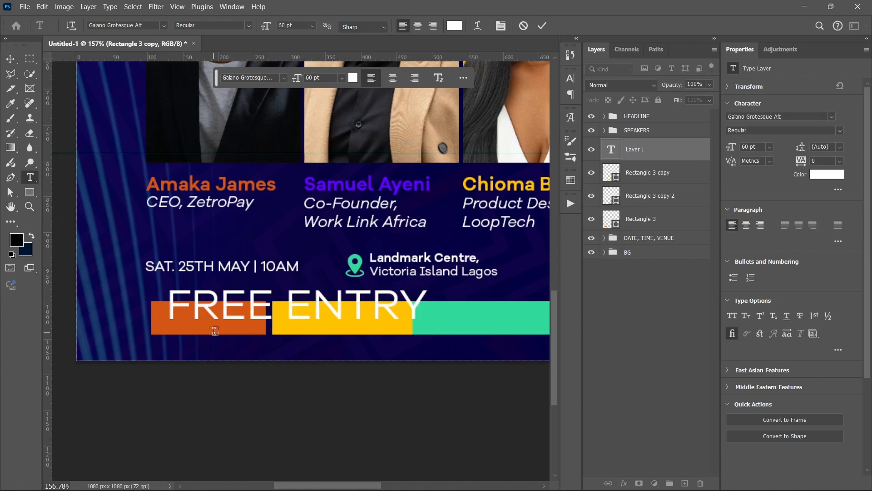
# - Scale the FREE ENTRY text down to about 36% and centre it within the orange rectangle
pyautogui.press('v')
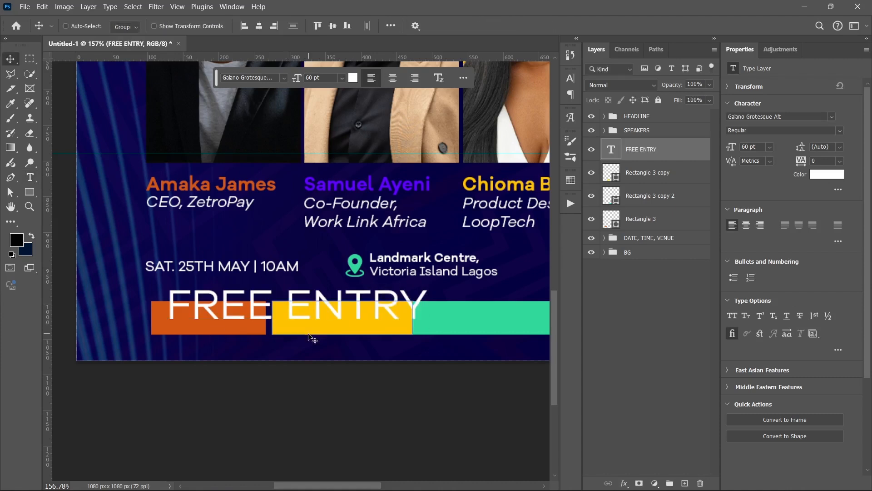
pyautogui.hotkey('ctrl', 't')
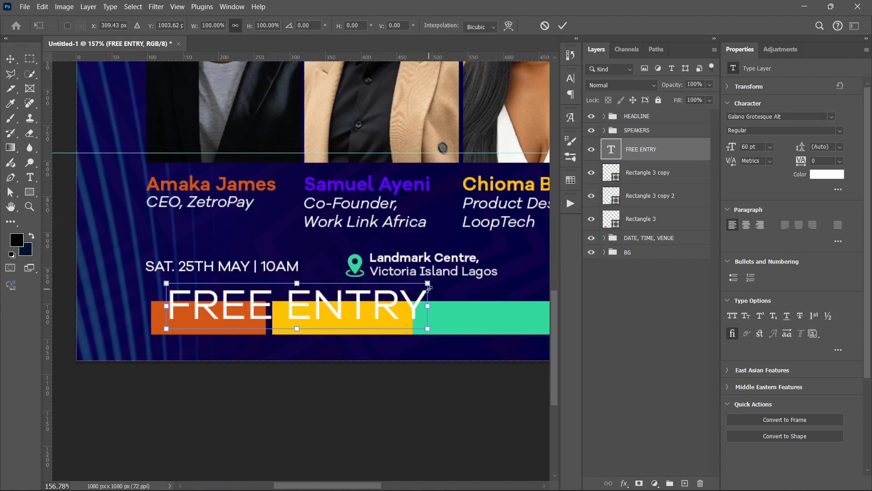
pyautogui.moveTo(427, 305); pyautogui.dragTo(261, 320)
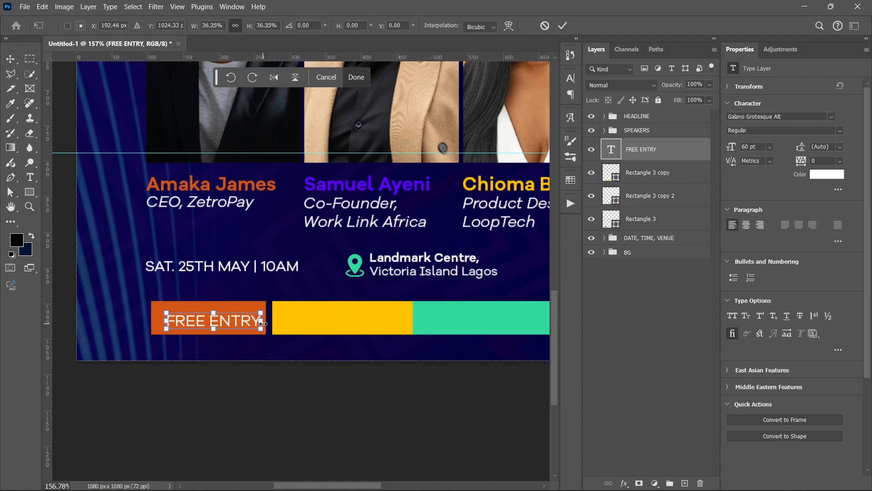
pyautogui.press('Return')
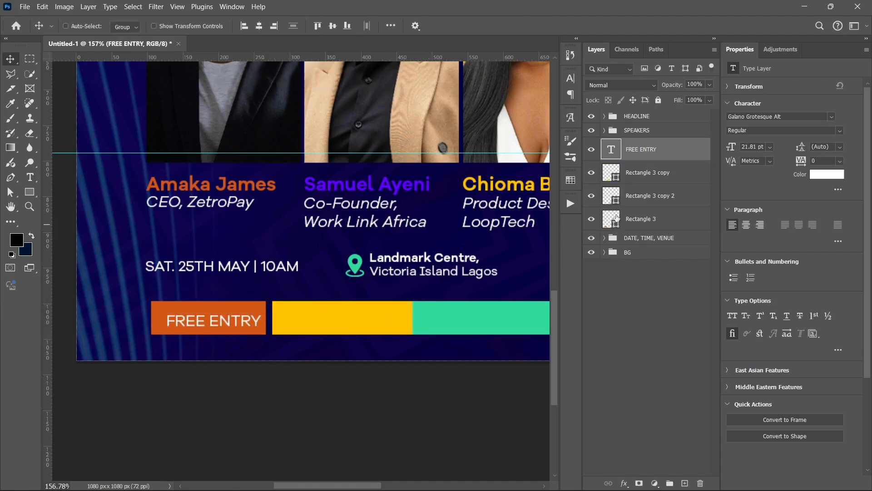
pyautogui.click(260, 26)
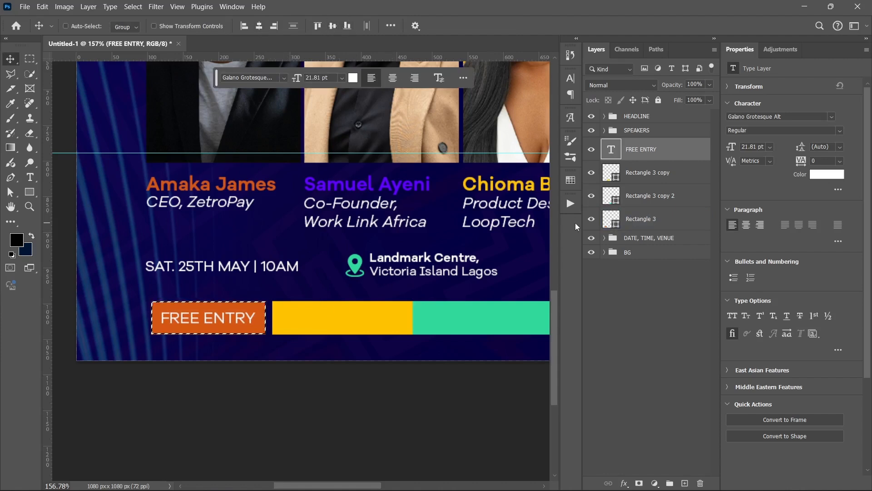
pyautogui.hotkey('ctrl', 'd')
# - Copy the FREE ENTRY text onto the yellow rectangle and change its wording to "REGISTER AT:"
pyautogui.moveTo(285, 303); pyautogui.dragTo(205, 291)
pyautogui.keyDown('ctrl'); pyautogui.keyDown('shift'); pyautogui.click(133, 305); pyautogui.keyUp('shift'); pyautogui.keyUp('ctrl')
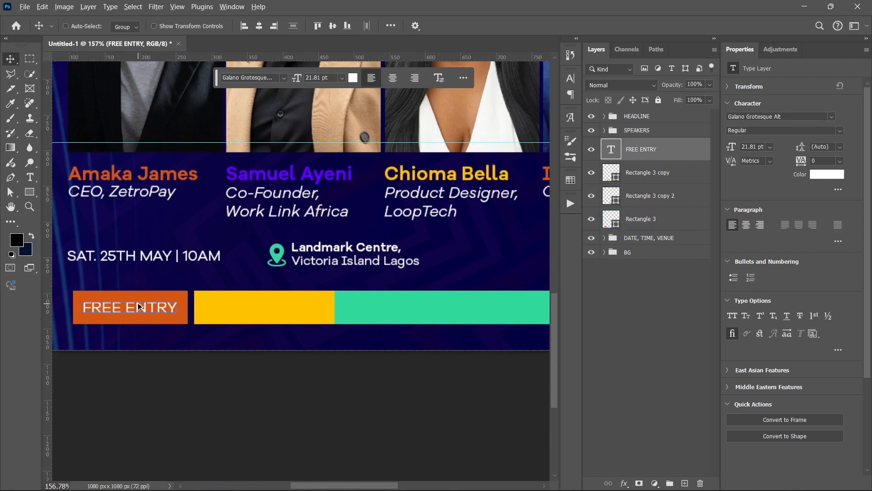
pyautogui.moveTo(140, 306); pyautogui.dragTo(260, 309)
pyautogui.doubleClick(261, 309)
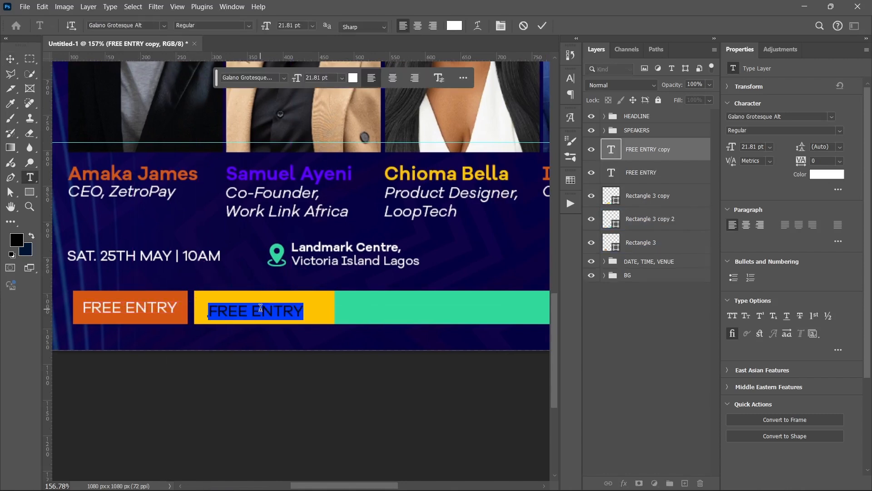
pyautogui.write('REGISTER')
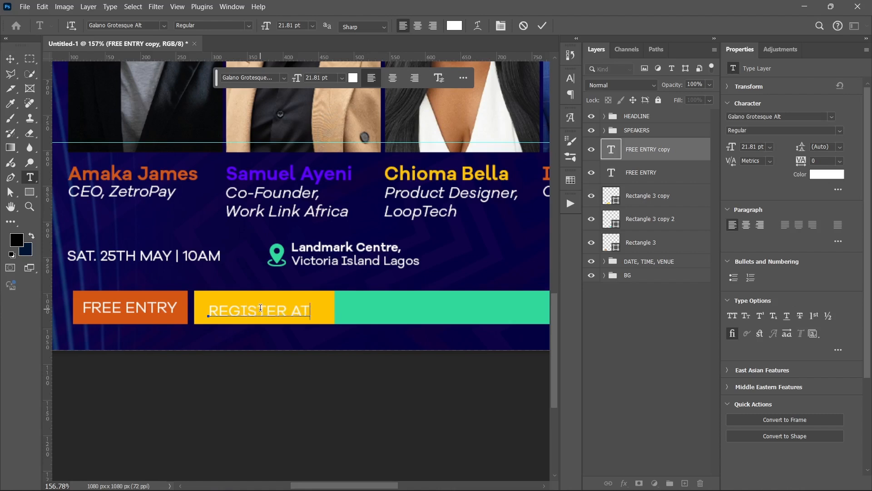
pyautogui.hotkey('ctrl', 'Return')
pyautogui.press('v')
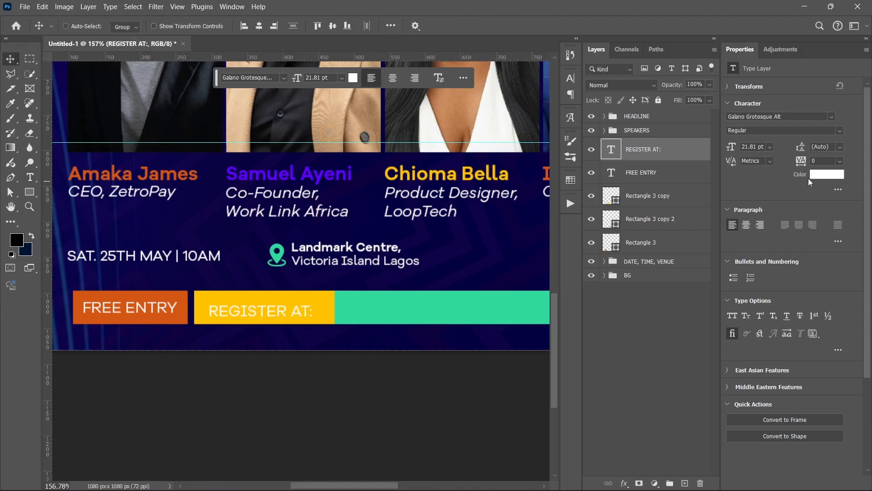
# - Set the REGISTER AT: text color to black, 000000
pyautogui.click(812, 174)
pyautogui.write('000000')
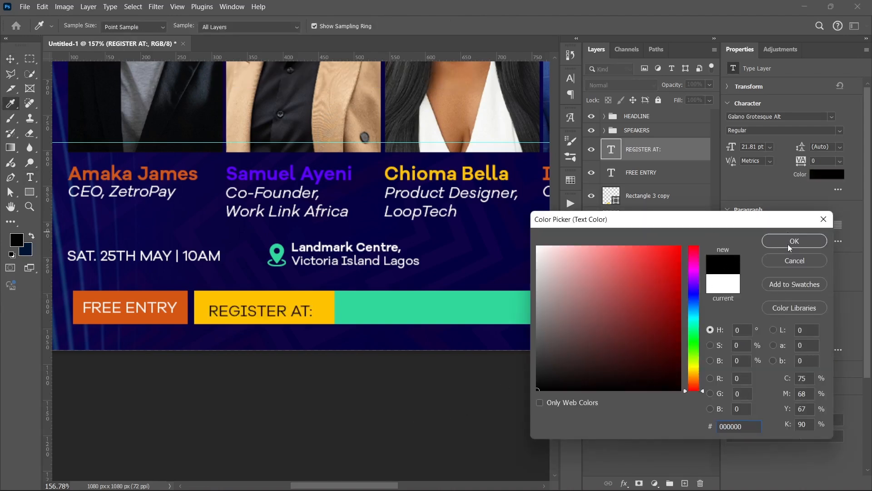
pyautogui.click(794, 240)
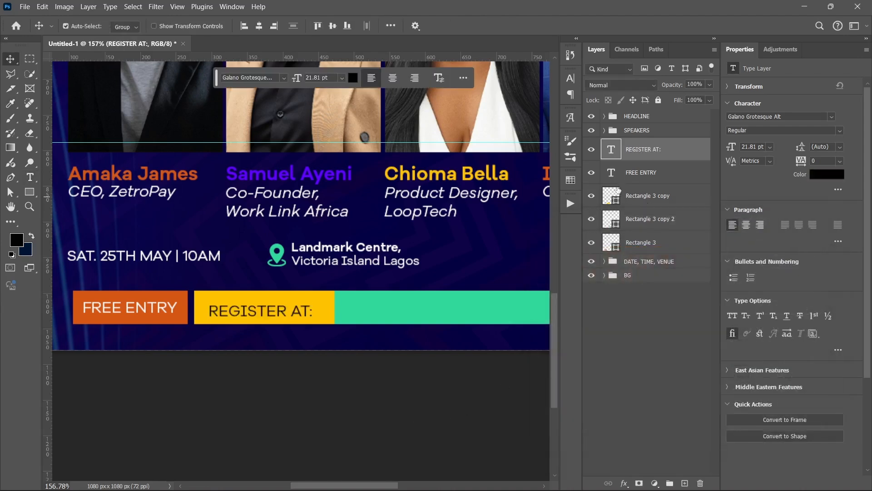
# - Centre the REGISTER AT: text horizontally and vertically within the yellow rectangle
pyautogui.click(261, 27)
pyautogui.click(332, 26)
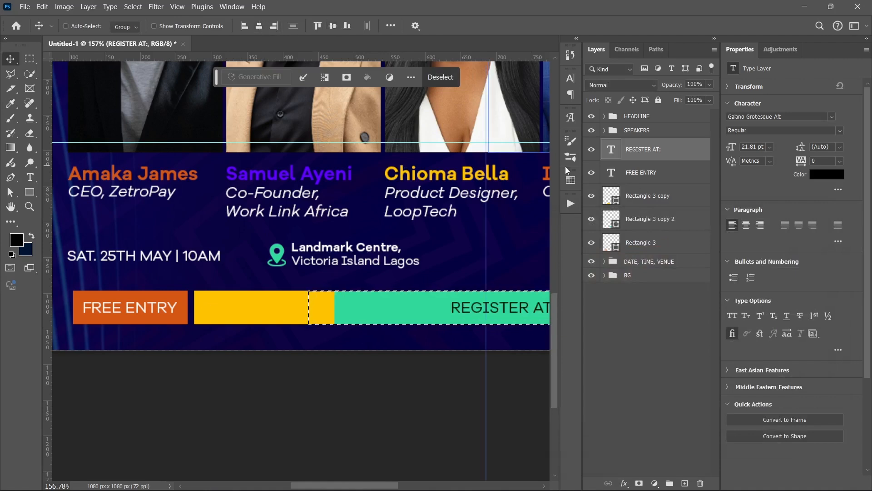
pyautogui.keyDown('ctrl'); pyautogui.click(611, 200); pyautogui.keyUp('ctrl')
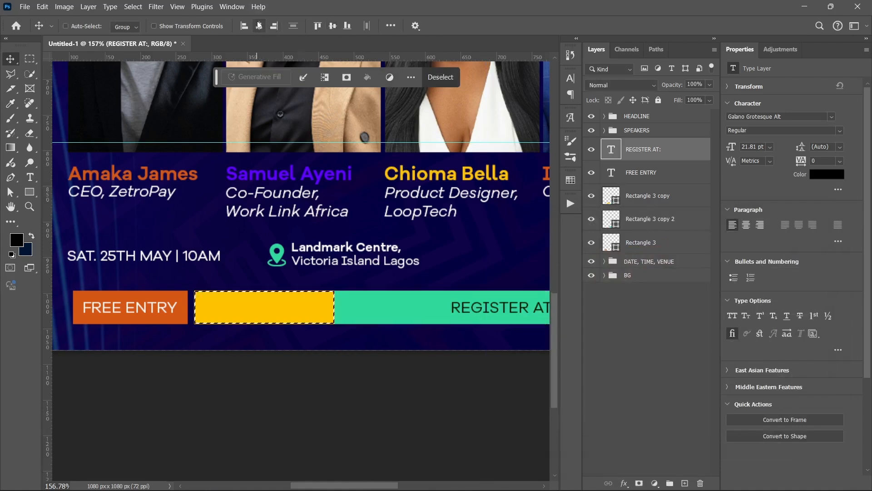
pyautogui.click(336, 25)
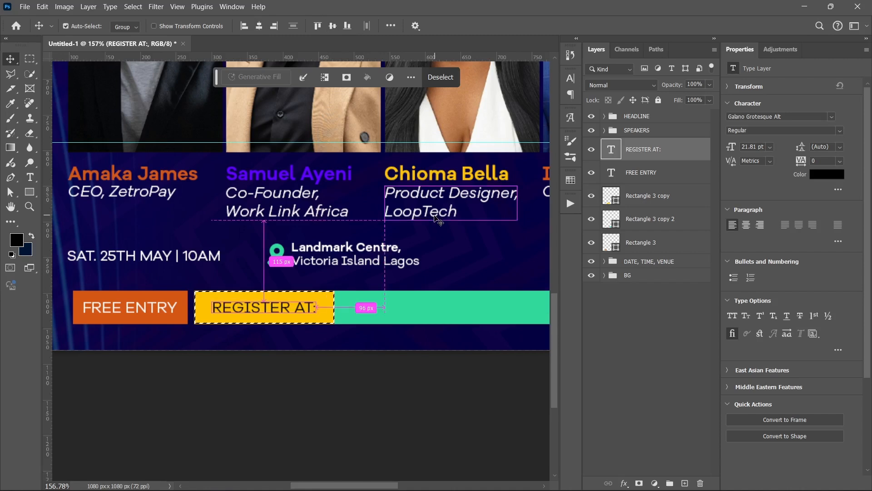
pyautogui.hotkey('ctrl', 'd')
# - Draw a small yellow triangle about 17 by 15 px where the yellow and green rectangles meet
pyautogui.click(30, 192)
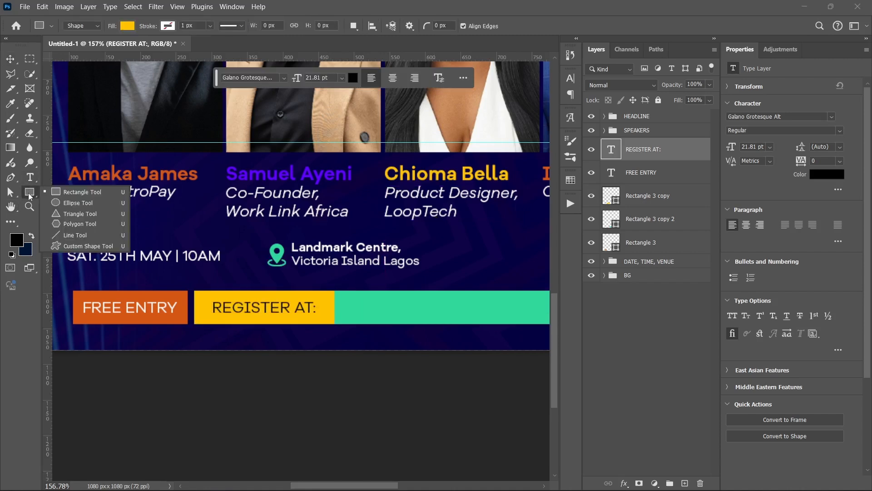
pyautogui.click(90, 214)
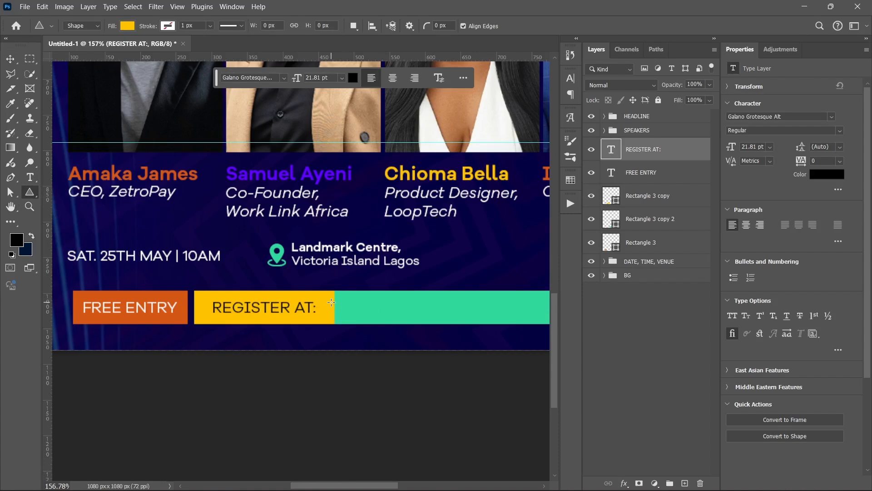
pyautogui.moveTo(331, 302); pyautogui.dragTo(354, 316)
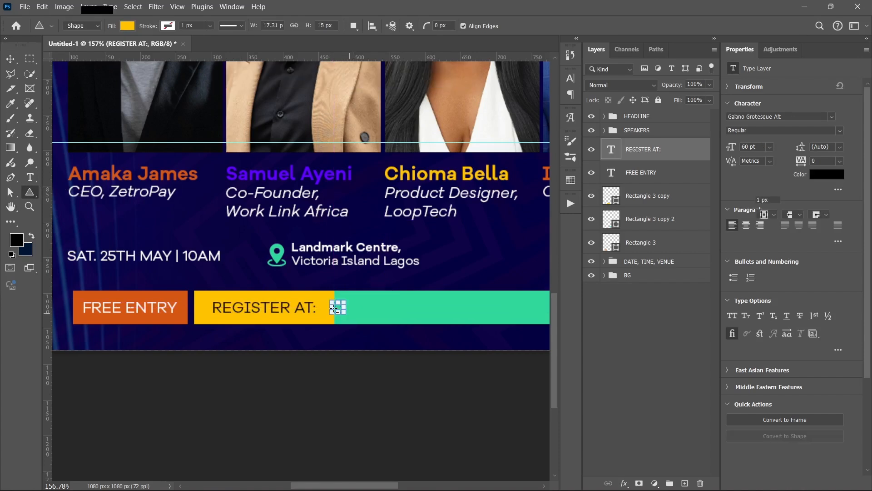
# - Rotate the small yellow triangle 90° so it points from the yellow rectangle into the green one
pyautogui.scroll(5, 336, 308)
pyautogui.scroll(3, 339, 308)
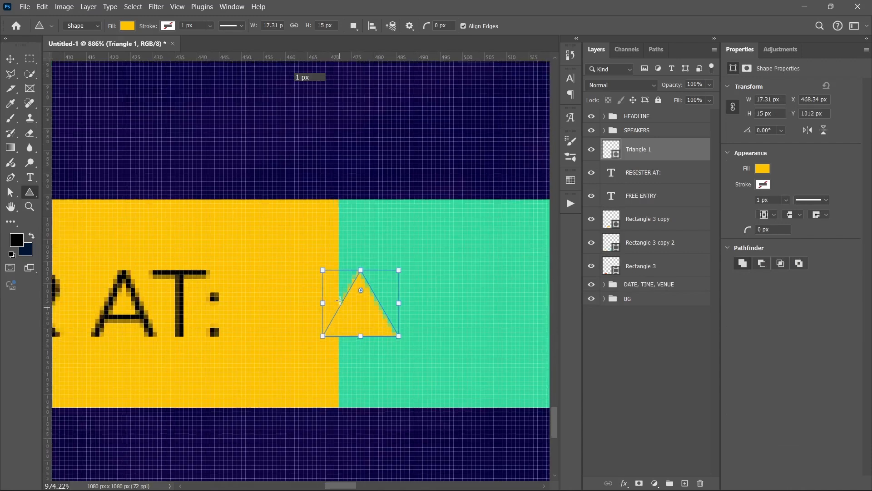
pyautogui.moveTo(320, 289); pyautogui.dragTo(392, 300)
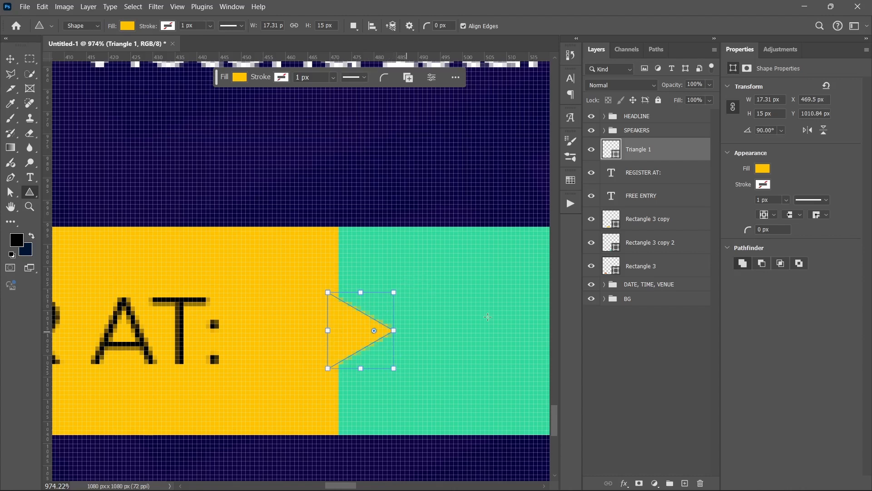
pyautogui.click(648, 357)
pyautogui.hotkey('ctrl', '0')
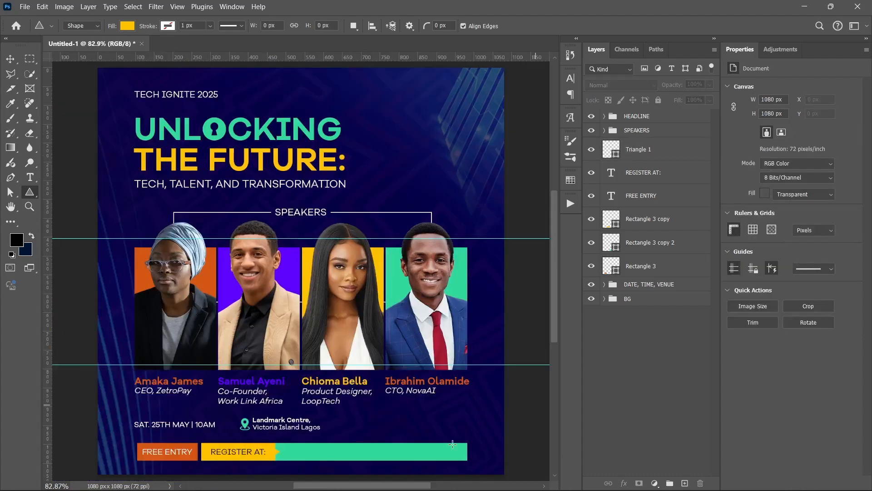
pyautogui.scroll(-3, 288, 431)
pyautogui.scroll(3, 276, 435)
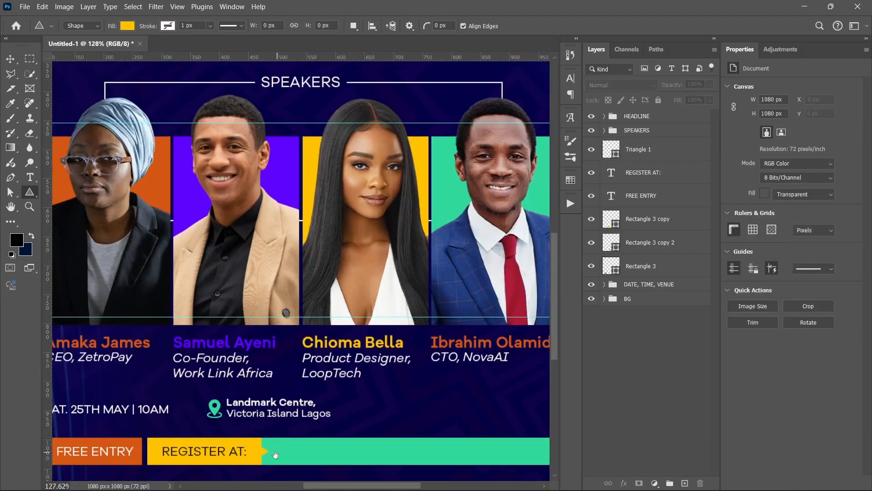
pyautogui.press('v')
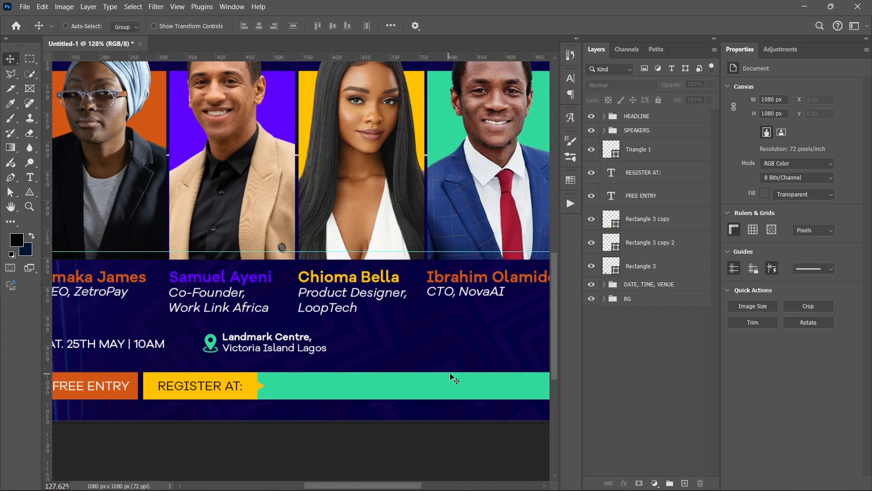
pyautogui.click(202, 382)
pyautogui.click(419, 195)
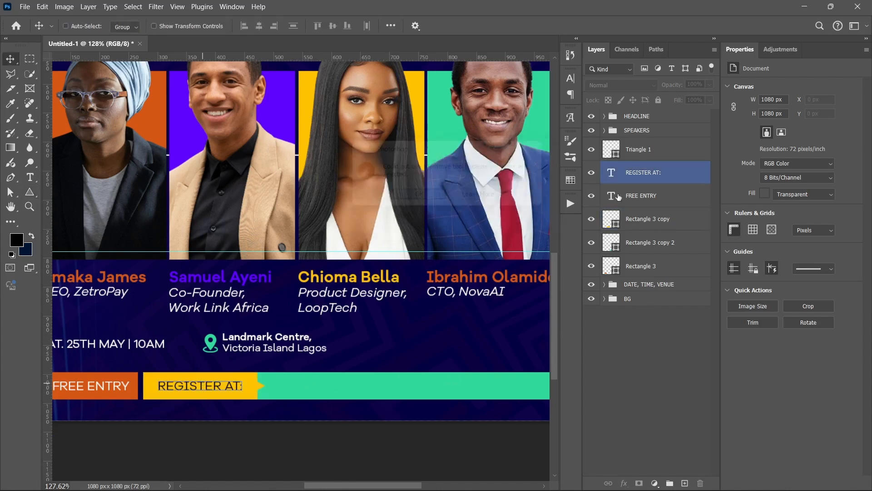
pyautogui.moveTo(219, 385); pyautogui.dragTo(359, 387)
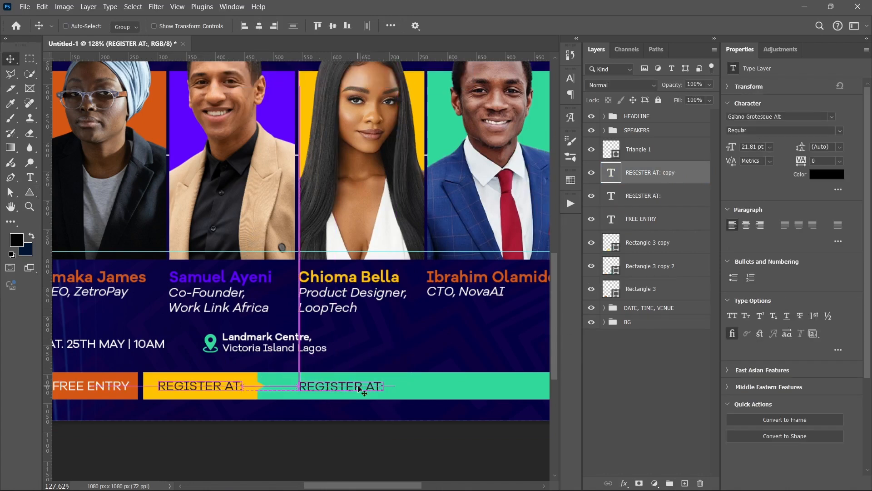
pyautogui.doubleClick(359, 386)
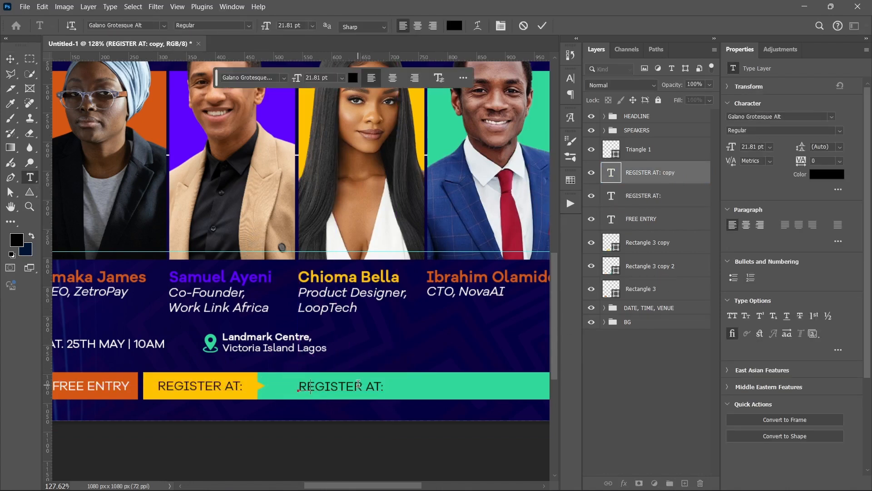
pyautogui.write('www')
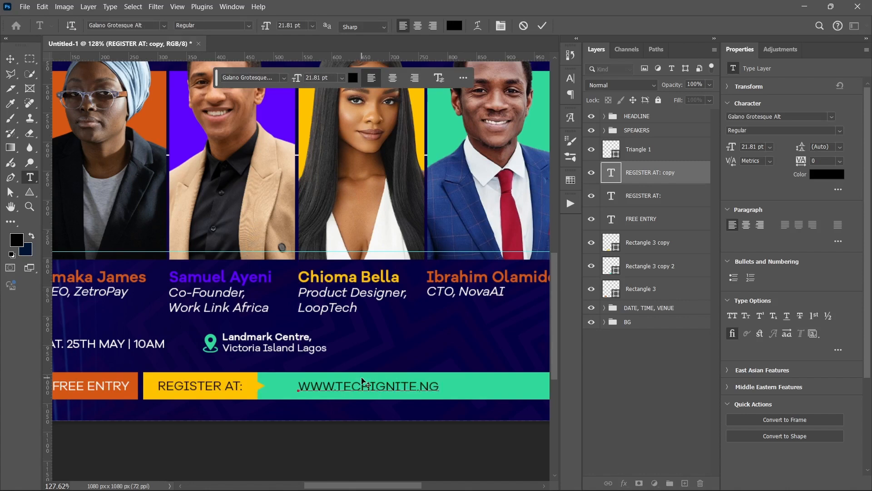
pyautogui.hotkey('ctrl', 'Return')
pyautogui.press('v')
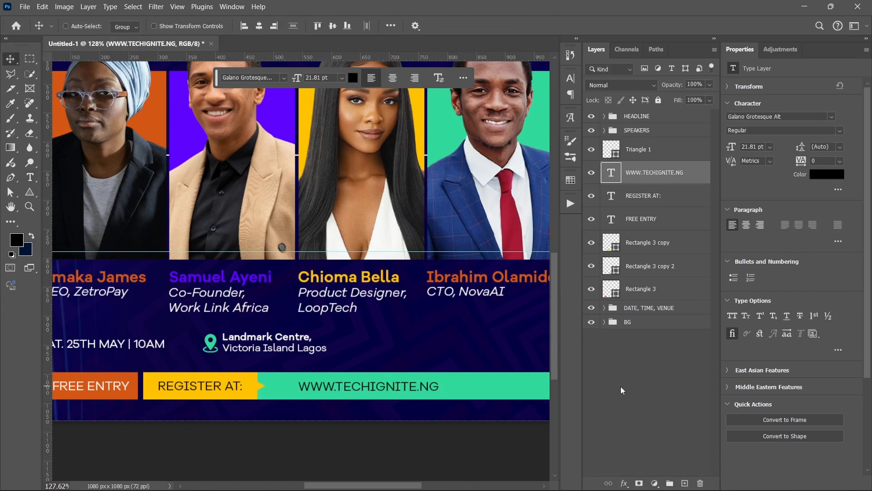
pyautogui.click(626, 386)
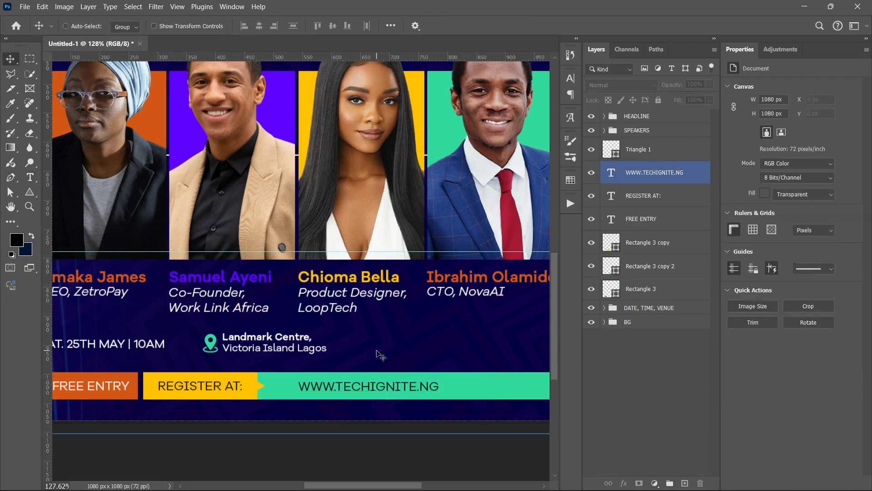
pyautogui.scroll(-2, 377, 346)
pyautogui.moveTo(392, 341); pyautogui.dragTo(372, 327)
pyautogui.click(358, 366)
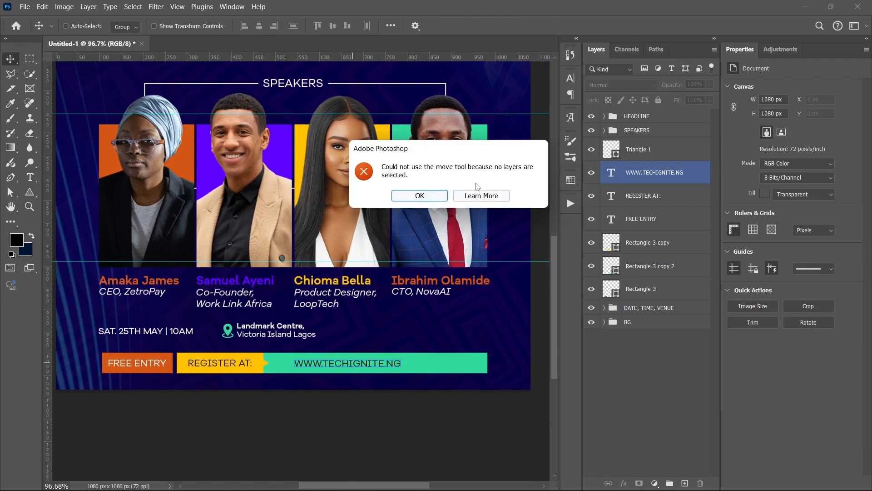
pyautogui.click(439, 196)
pyautogui.keyDown('ctrl'); pyautogui.click(613, 245); pyautogui.keyUp('ctrl')
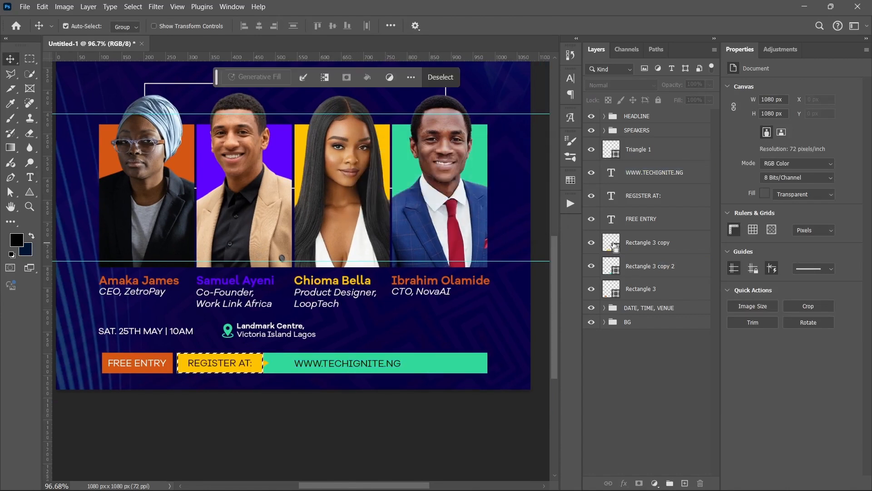
pyautogui.keyDown('ctrl'); pyautogui.click(613, 267); pyautogui.keyUp('ctrl')
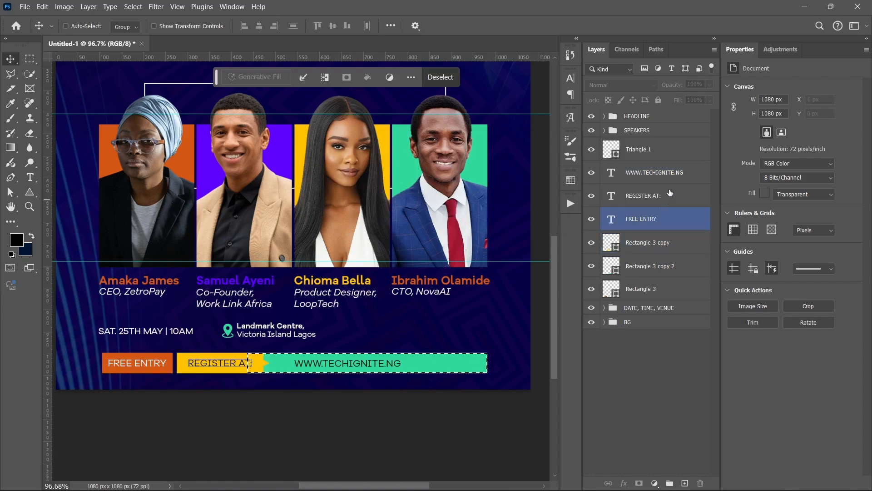
pyautogui.click(656, 173)
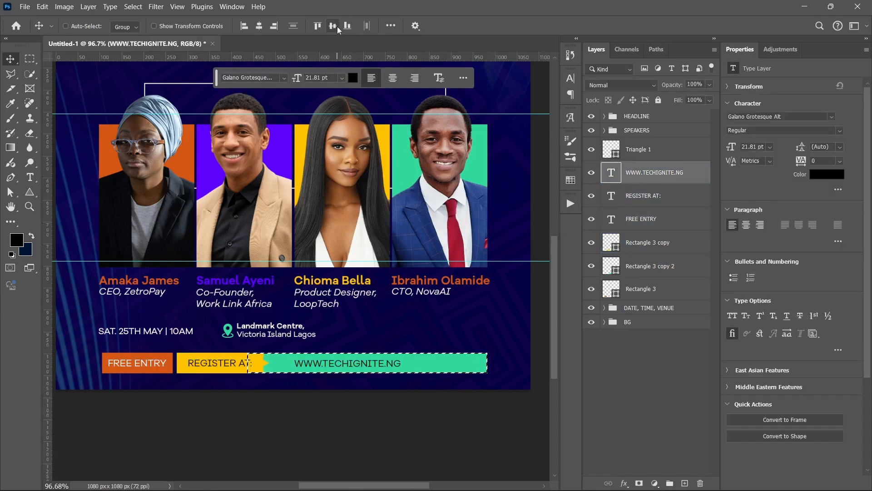
pyautogui.hotkey('ctrl', 'd')
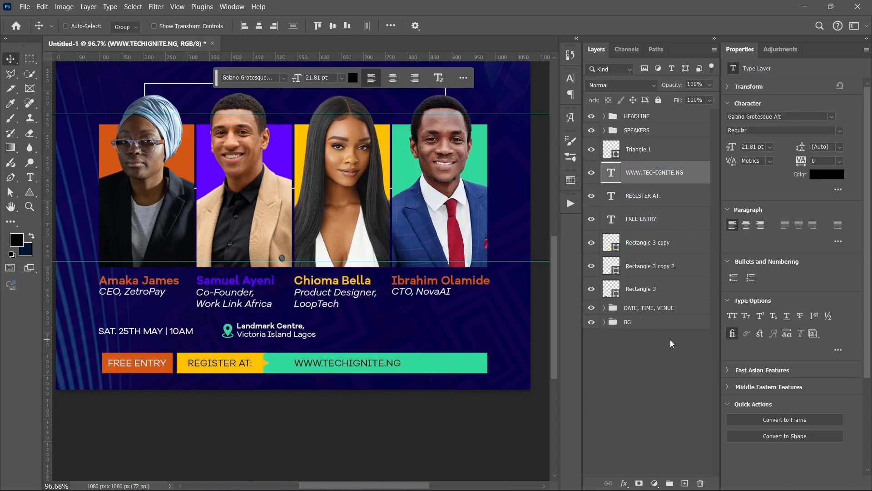
pyautogui.hotkey('shift', 'Right')
pyautogui.hotkey('shift', 'Right')
pyautogui.hotkey('shift', 'Right')
pyautogui.hotkey('shift', 'Right')
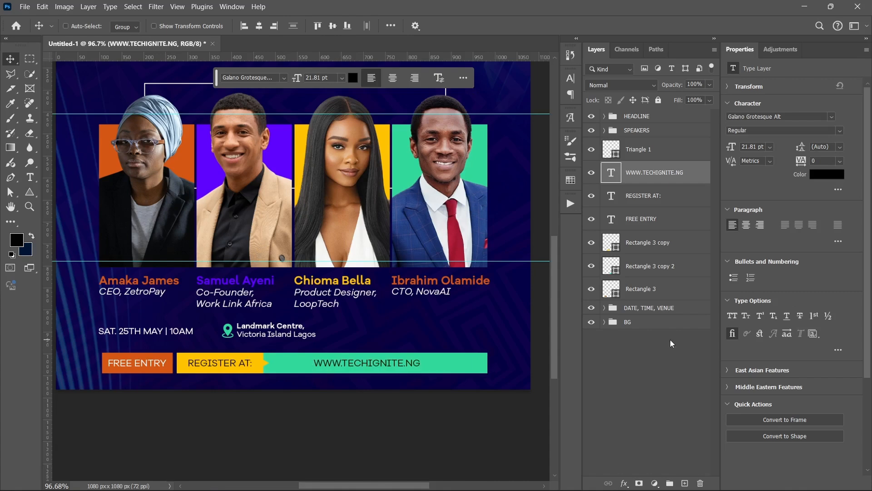
pyautogui.hotkey('shift', 'Right')
pyautogui.hotkey('shift', 'Right')
pyautogui.hotkey('shift', 'Right')
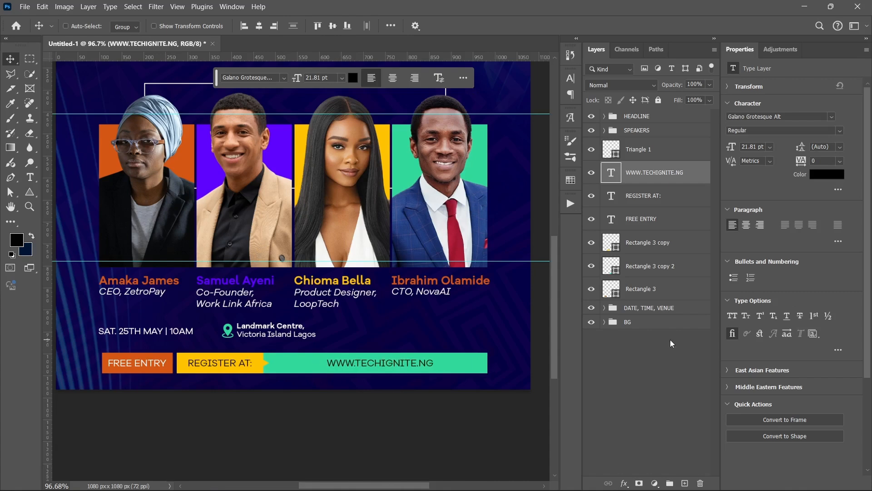
pyautogui.hotkey('shift', 'Right')
pyautogui.hotkey('shift', 'Right')
pyautogui.hotkey('ctrl', '0')
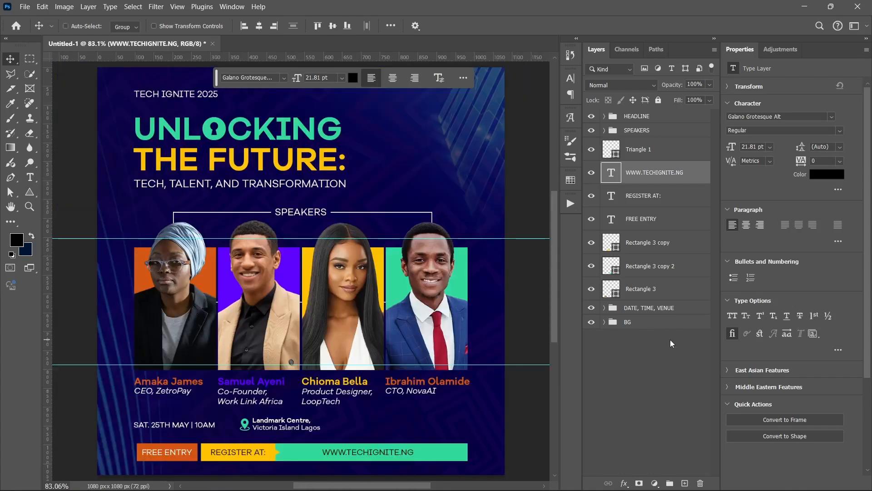
# - Group the layers from Triangle 1 through Rectangle 3 and name the group CTA
pyautogui.click(652, 394)
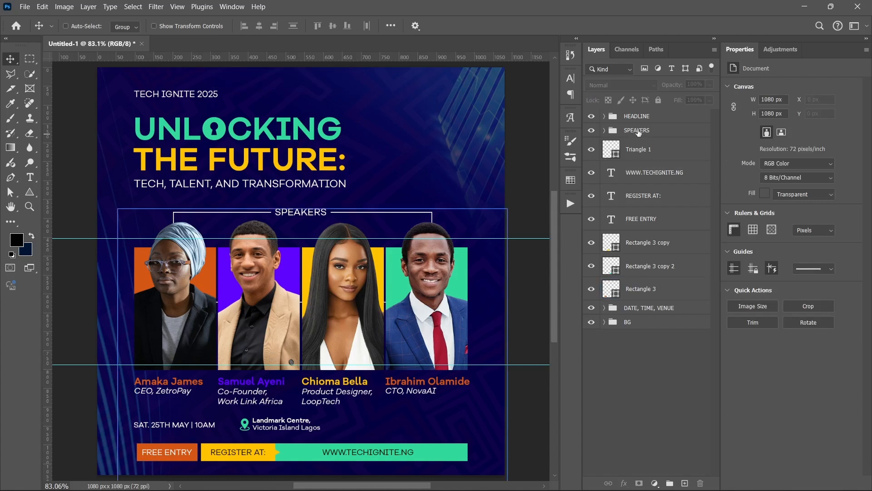
pyautogui.click(661, 149)
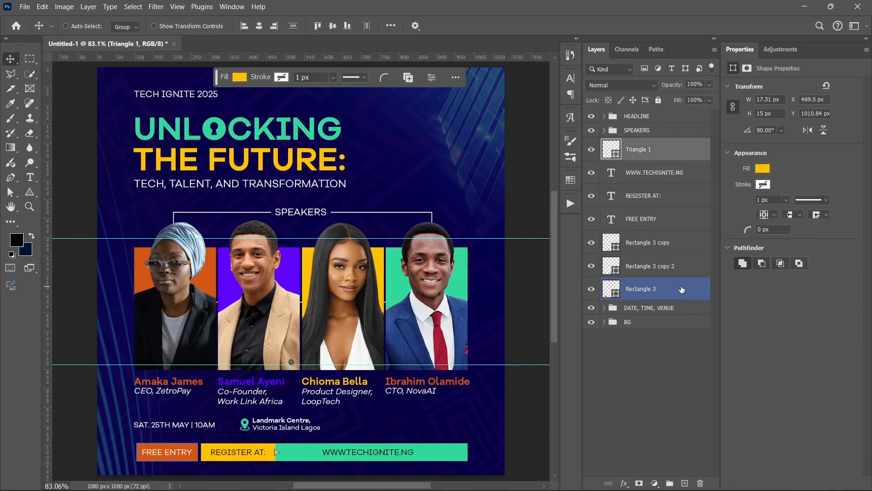
pyautogui.keyDown('shift'); pyautogui.click(684, 288); pyautogui.keyUp('shift')
pyautogui.hotkey('ctrl', 'g')
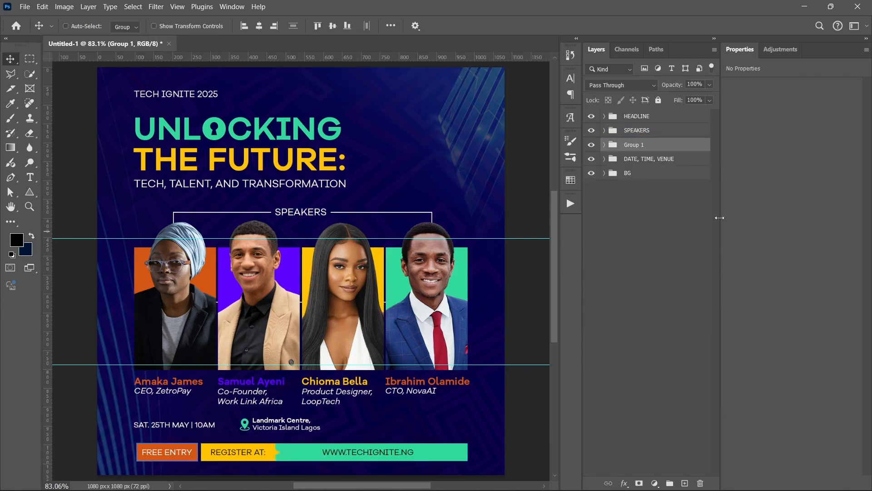
pyautogui.doubleClick(638, 144)
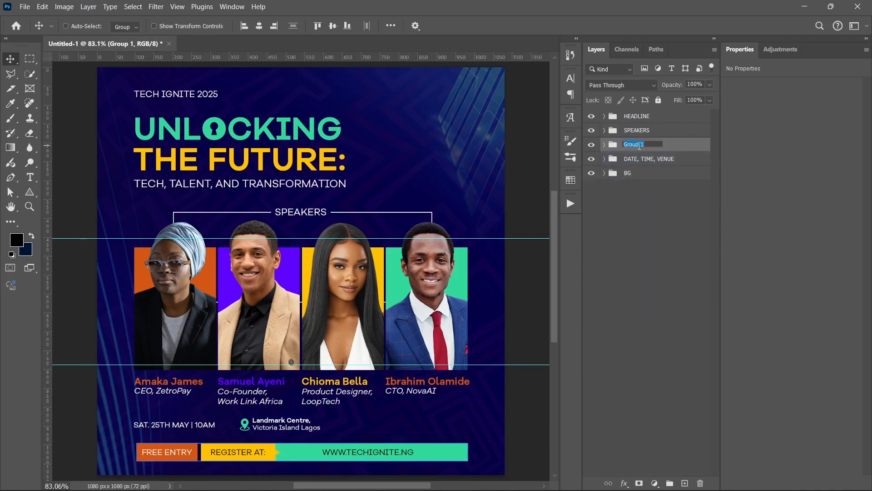
pyautogui.write('CTA')
pyautogui.press('Return')
pyautogui.click(648, 223)
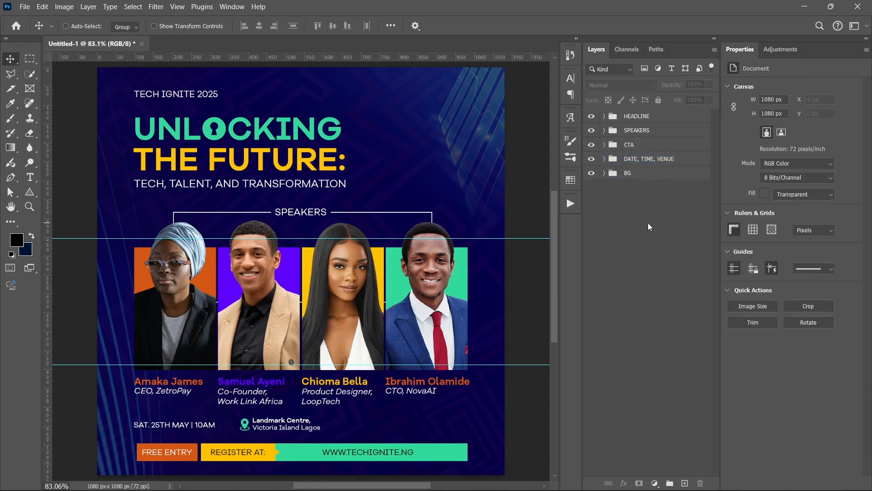
# - Place the purple rocket image from the file folder as the topmost layer in the BG group
pyautogui.click(609, 176)
pyautogui.click(605, 173)
pyautogui.click(660, 193)
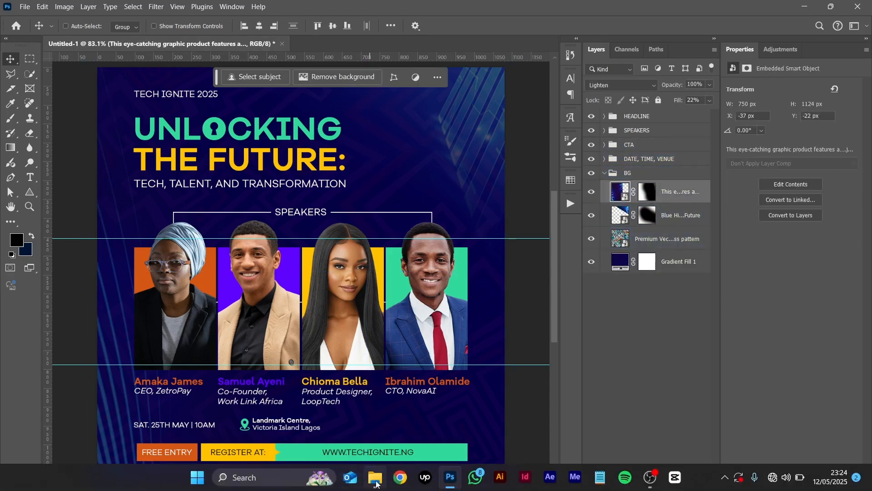
pyautogui.click(375, 482)
pyautogui.moveTo(530, 166); pyautogui.dragTo(121, 200)
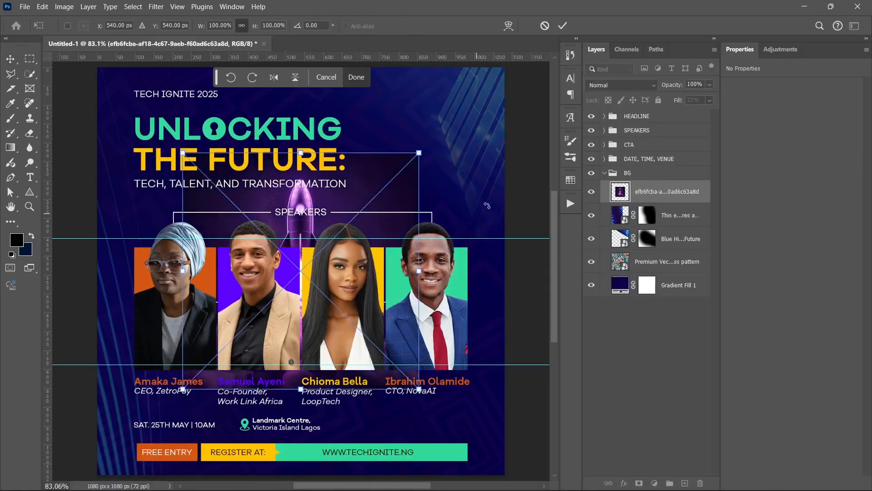
# - Rotate the rocket image nose-down to about -141°, scale it to about 59% and move it into the flyer's top-right corner
pyautogui.moveTo(478, 140); pyautogui.dragTo(209, 196)
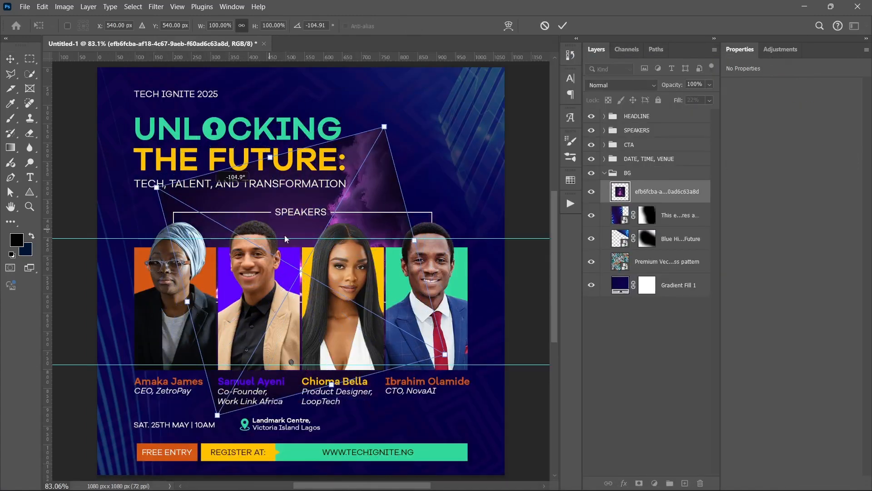
pyautogui.moveTo(377, 187); pyautogui.dragTo(531, 83)
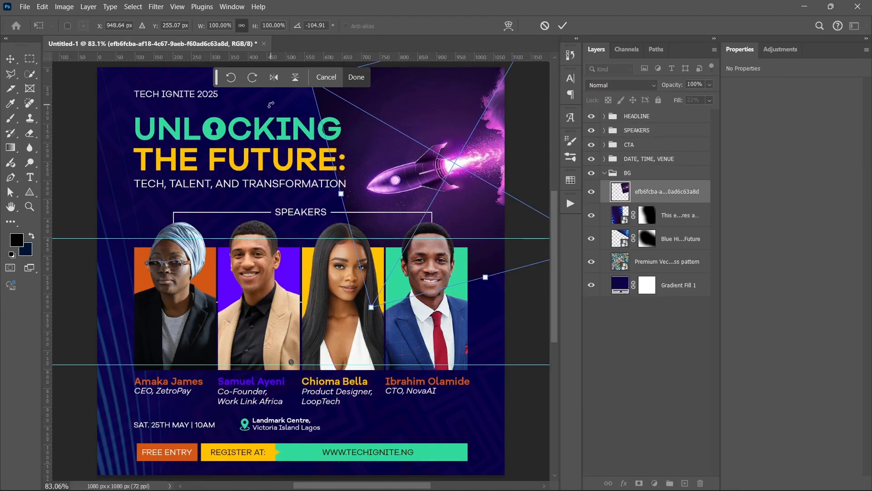
pyautogui.moveTo(289, 139); pyautogui.dragTo(305, 212)
pyautogui.moveTo(288, 182); pyautogui.dragTo(386, 137)
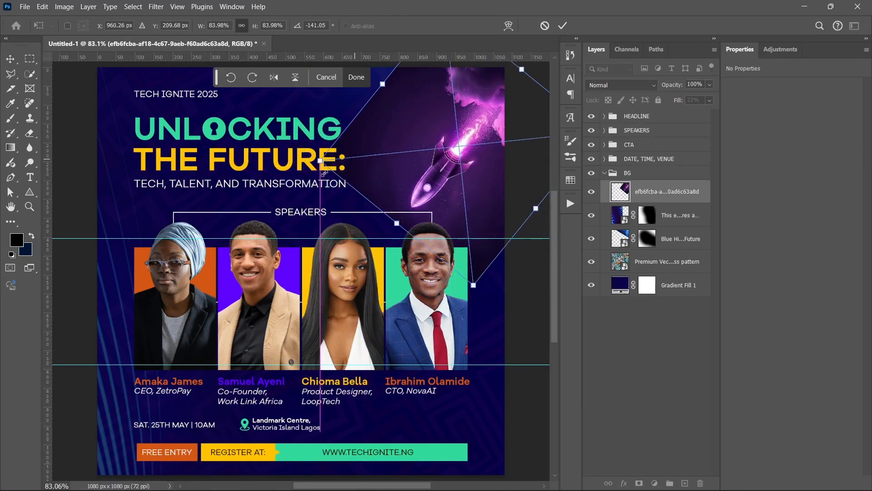
pyautogui.moveTo(315, 163); pyautogui.dragTo(389, 138)
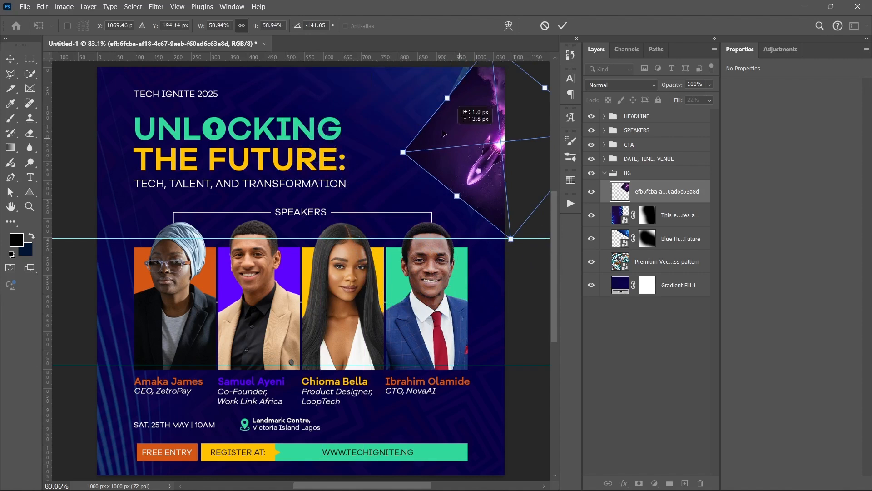
pyautogui.moveTo(458, 139); pyautogui.dragTo(420, 124)
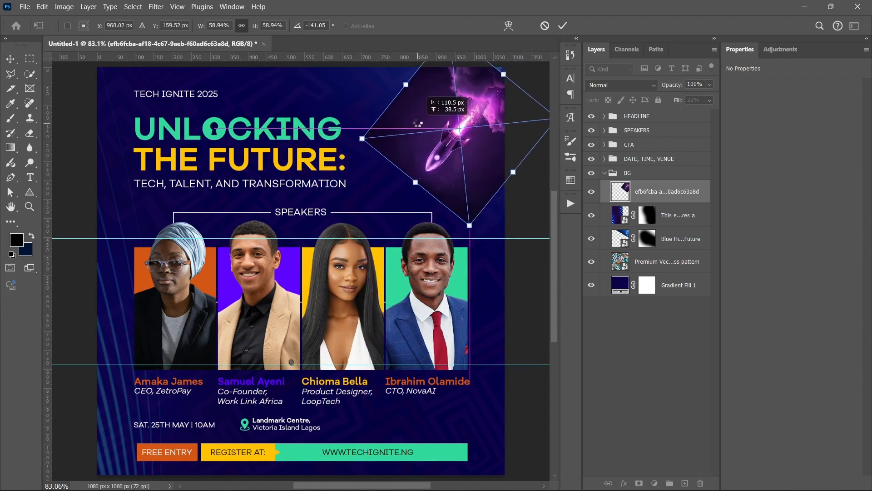
# - Refine the rocket image's rotation to about -143.7°, nudge it beside the headline and apply the transform
pyautogui.moveTo(478, 233); pyautogui.dragTo(457, 232)
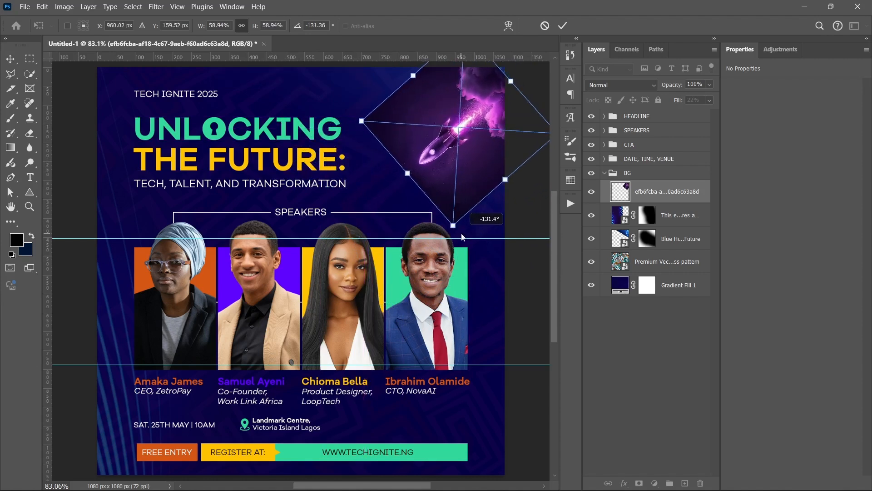
pyautogui.moveTo(468, 168); pyautogui.dragTo(463, 159)
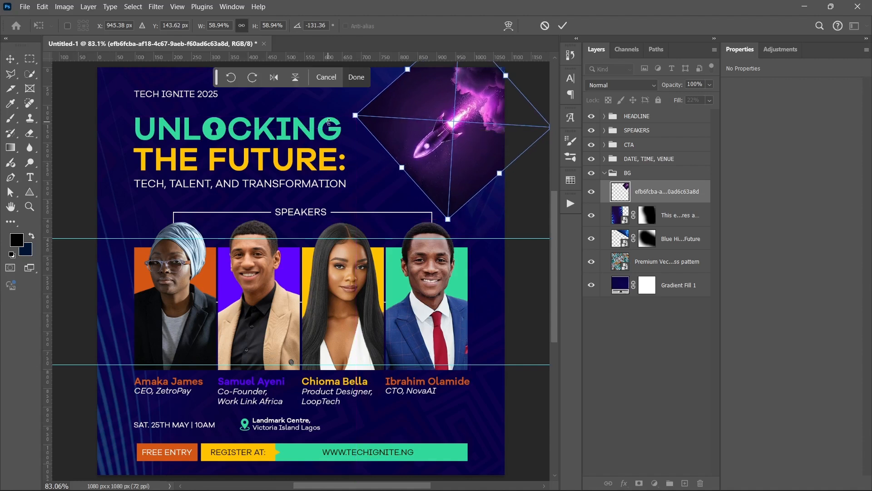
pyautogui.moveTo(330, 112); pyautogui.dragTo(331, 138)
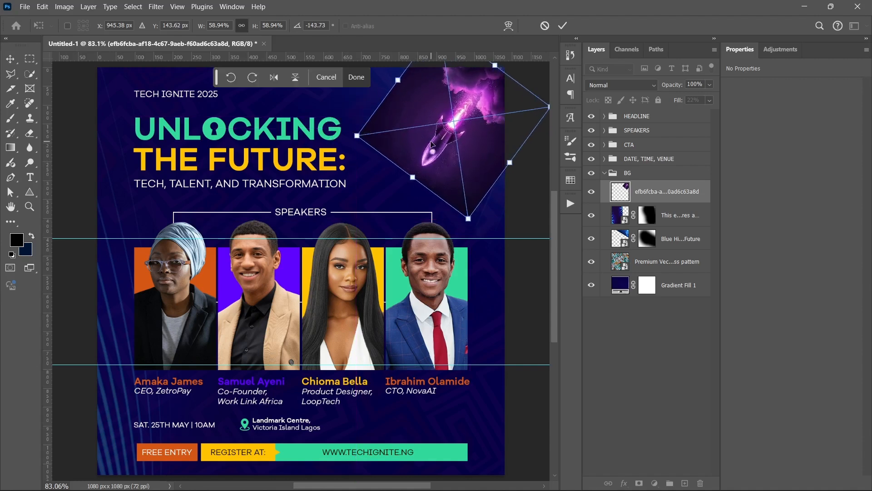
pyautogui.moveTo(432, 144); pyautogui.dragTo(434, 138)
pyautogui.press('Return')
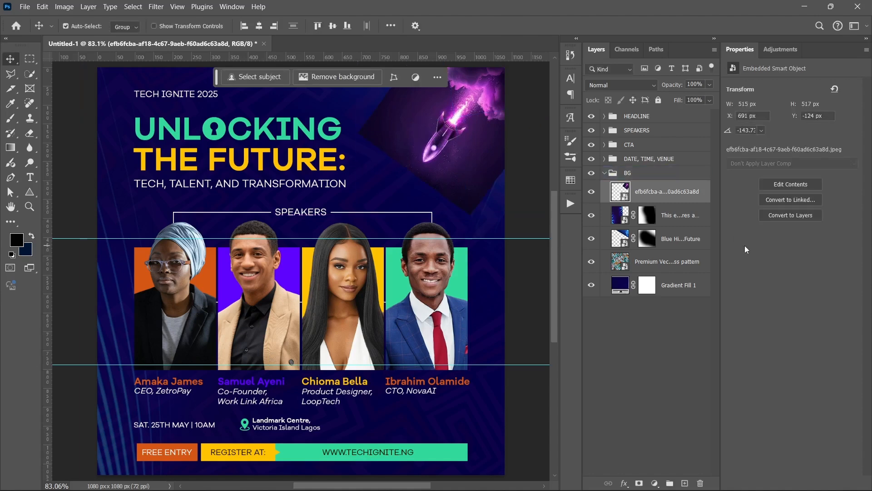
# - Shift the rocket image's hue to -44 with Hue/Saturation and collapse its smart filter list
pyautogui.hotkey('ctrl', 'u')
pyautogui.moveTo(412, 91); pyautogui.dragTo(657, 119)
pyautogui.moveTo(646, 193); pyautogui.dragTo(627, 191)
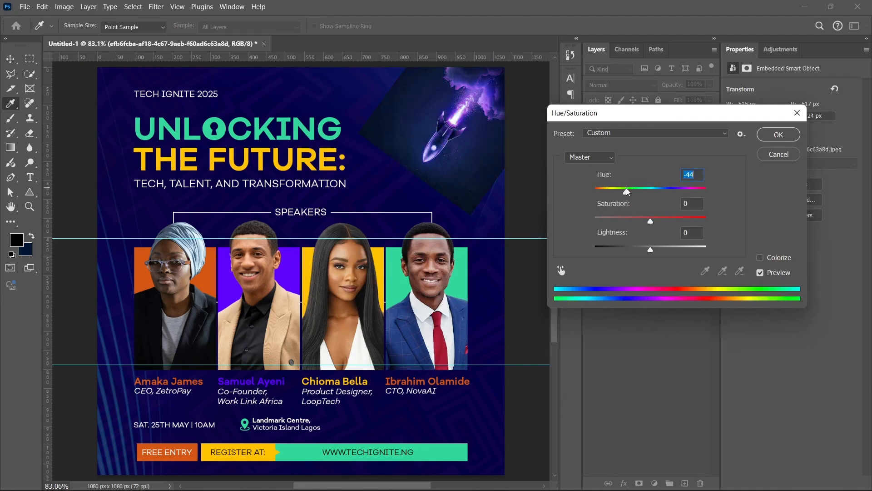
pyautogui.click(778, 135)
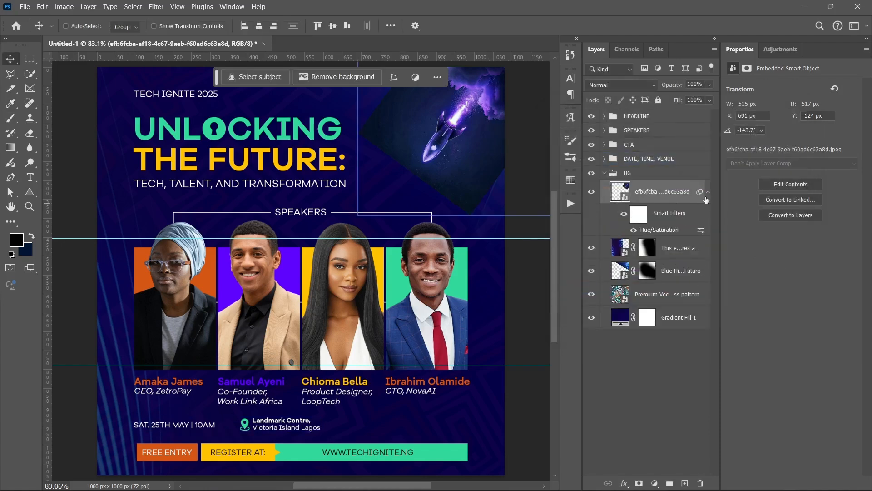
pyautogui.click(706, 194)
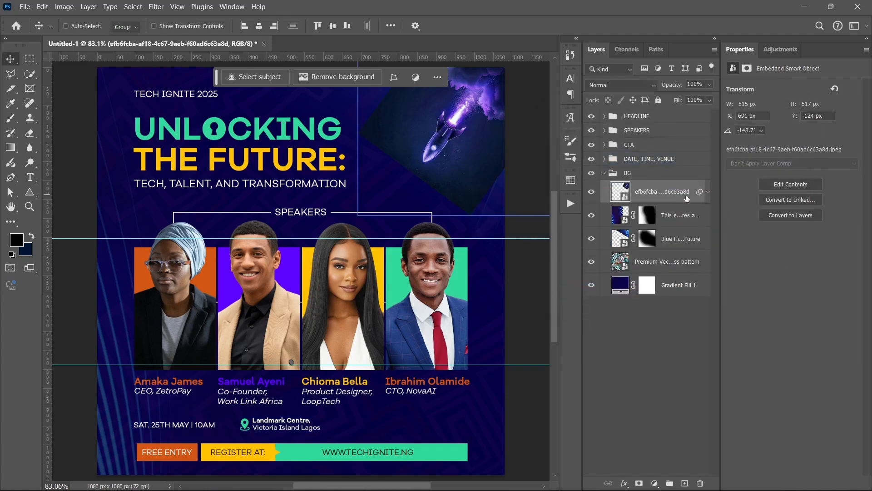
# - Set the rocket layer's blend mode to Screen and add a layer mask to it
pyautogui.click(634, 88)
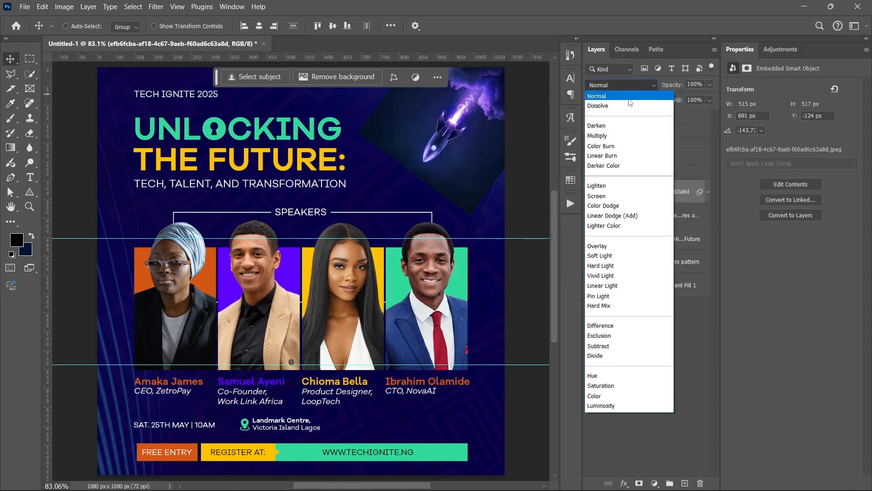
pyautogui.click(612, 193)
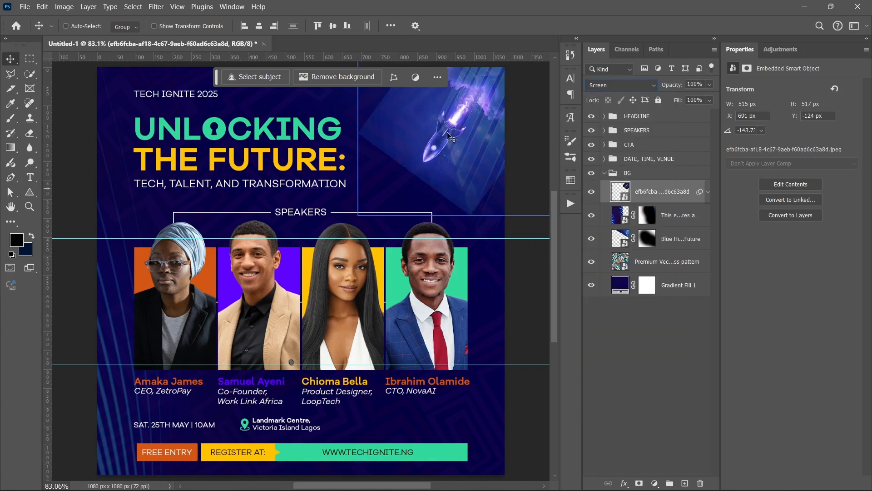
pyautogui.click(639, 482)
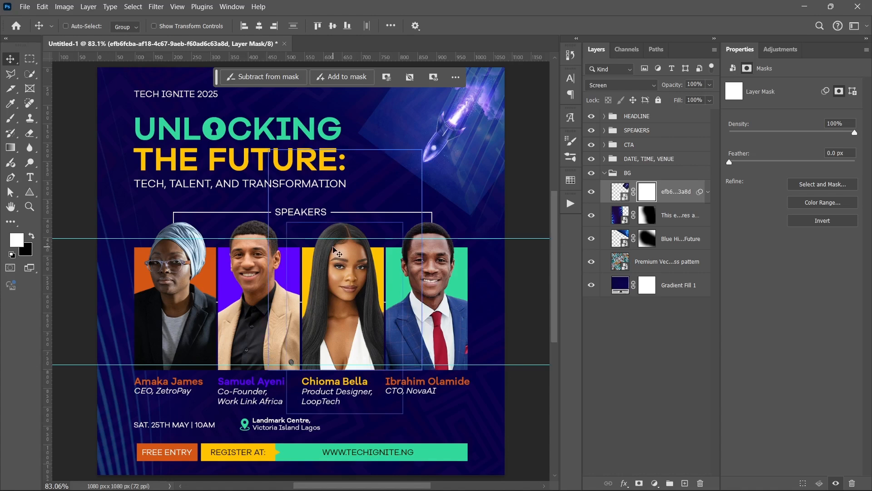
# - Paint black on the rocket layer's mask with a soft round brush, 0% hardness and about 609 px, to fade the image's hard edges
pyautogui.press('b')
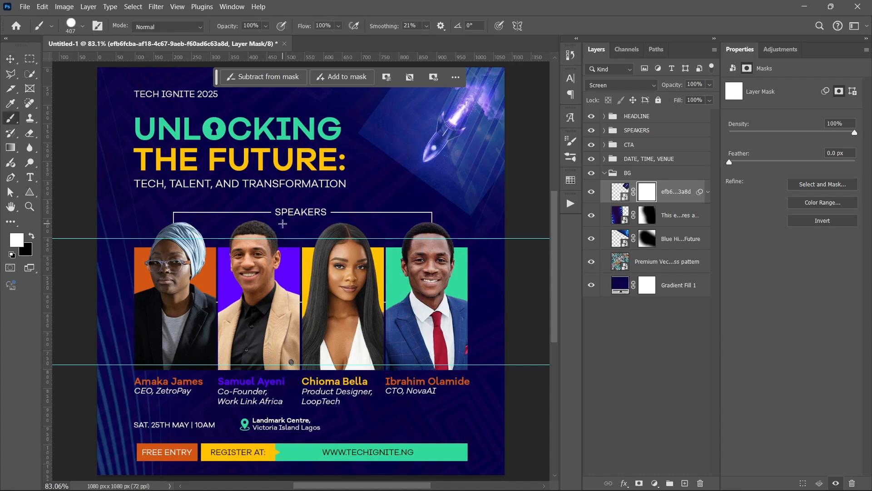
pyautogui.rightClick(282, 224)
pyautogui.moveTo(414, 280); pyautogui.dragTo(322, 280)
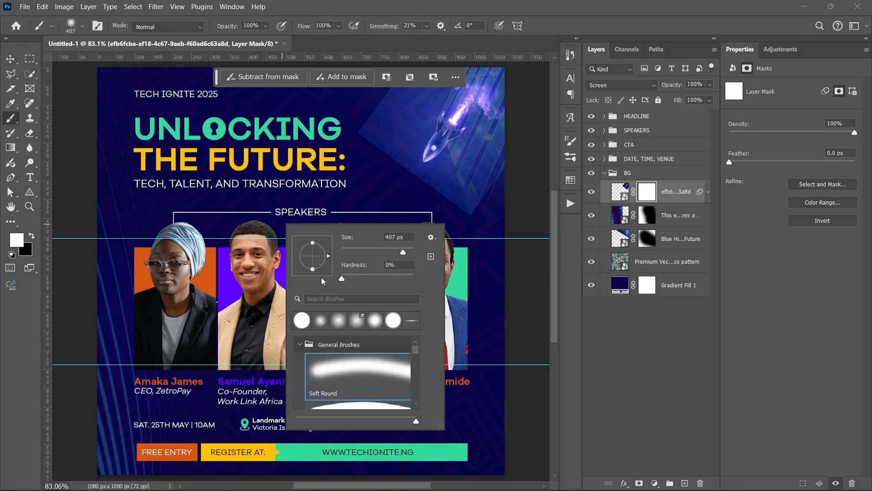
pyautogui.click(82, 188)
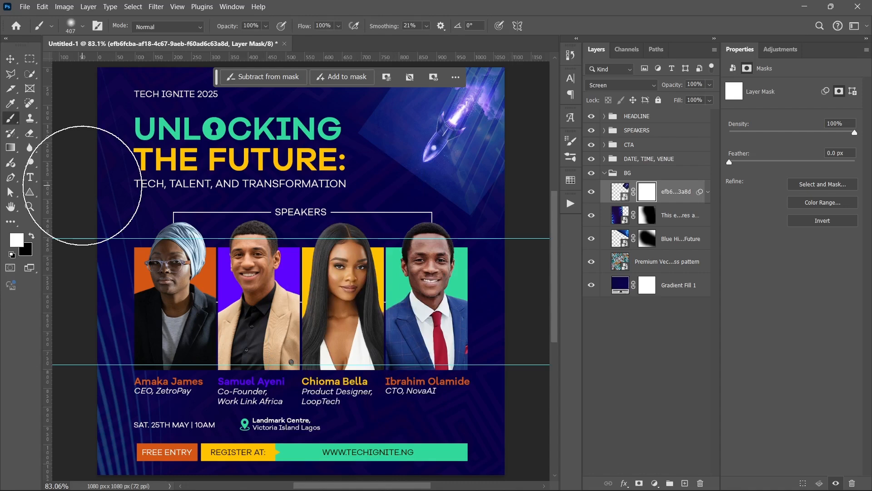
pyautogui.moveTo(232, 214); pyautogui.dragTo(278, 214)
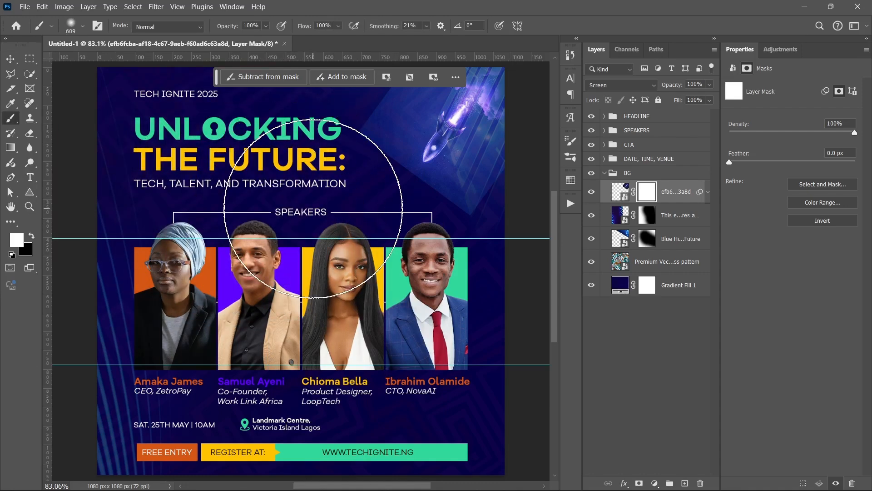
pyautogui.press('x')
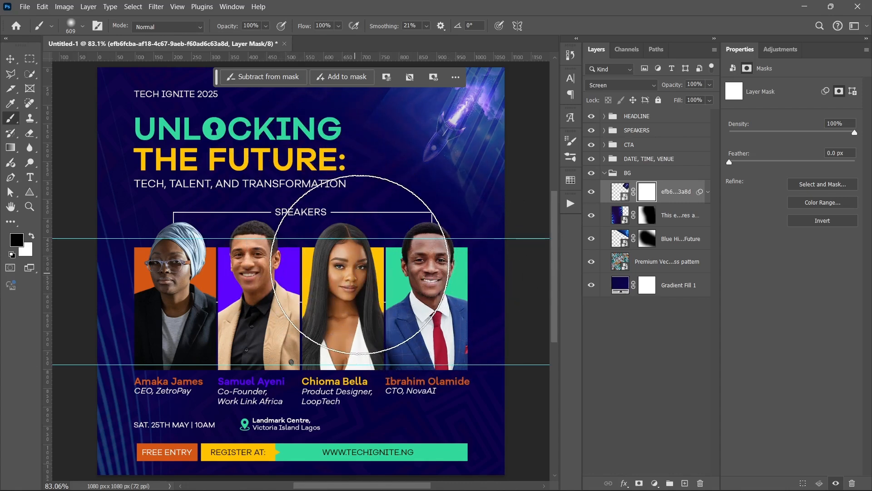
pyautogui.scroll(4, 375, 263)
pyautogui.moveTo(341, 227)
pyautogui.mouseDown()
pyautogui.moveTo(376, 263)
pyautogui.moveTo(308, 222)
pyautogui.mouseUp()
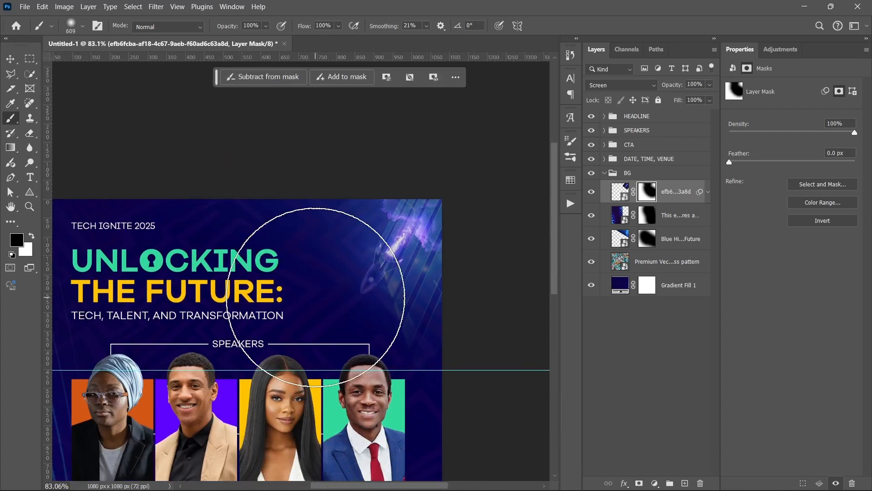
pyautogui.hotkey('ctrl', '0')
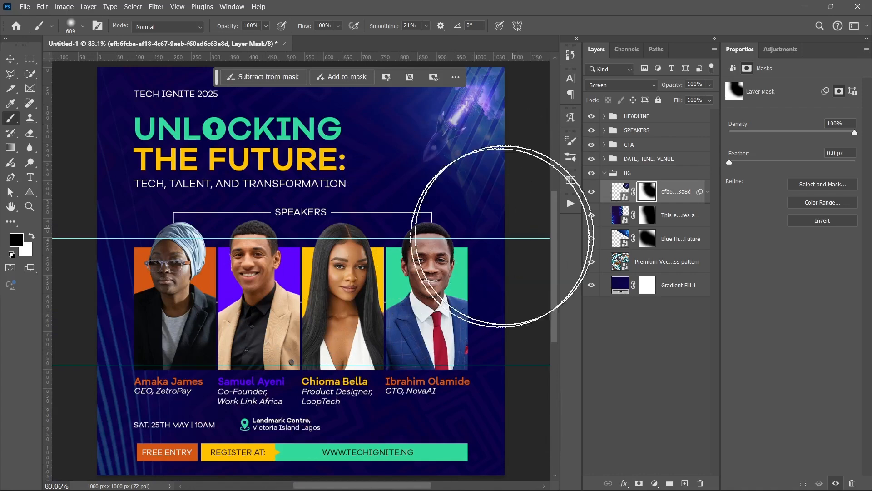
pyautogui.scroll(4, 502, 235)
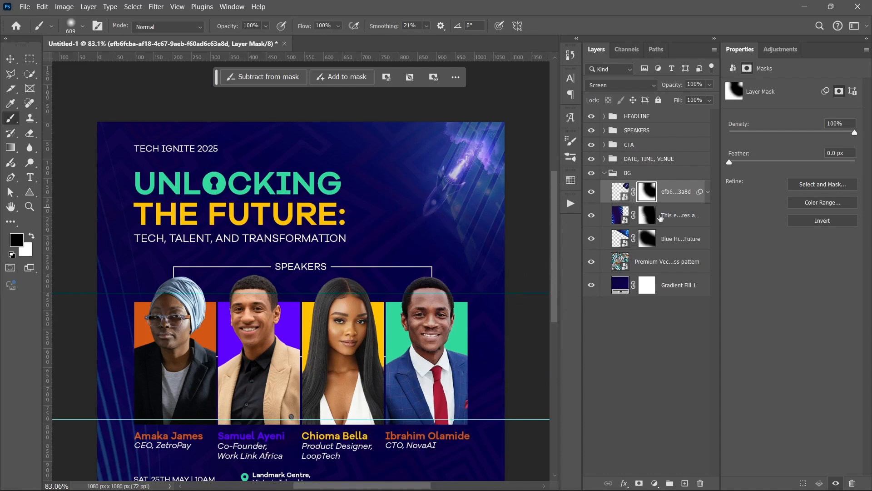
# - Compare the flyer with the Blue High End Atmosphere Technology Future layer hidden and shown, and lower that layer's fill to 21%
pyautogui.click(684, 238)
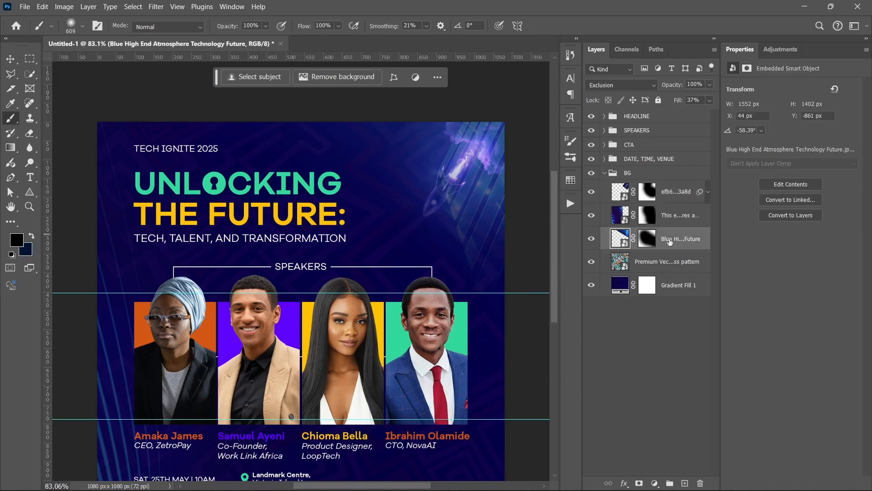
pyautogui.click(591, 239)
pyautogui.click(592, 240)
pyautogui.click(591, 239)
pyautogui.click(591, 240)
pyautogui.click(709, 100)
pyautogui.moveTo(683, 114); pyautogui.dragTo(670, 114)
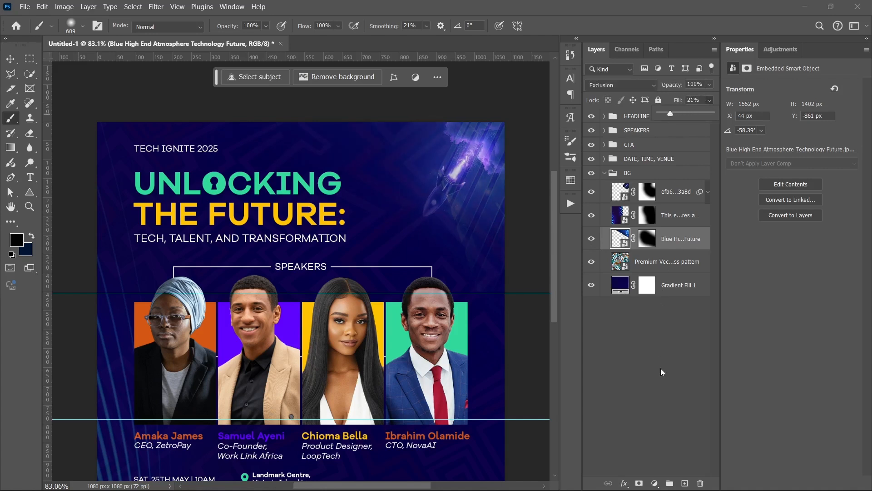
pyautogui.click(673, 369)
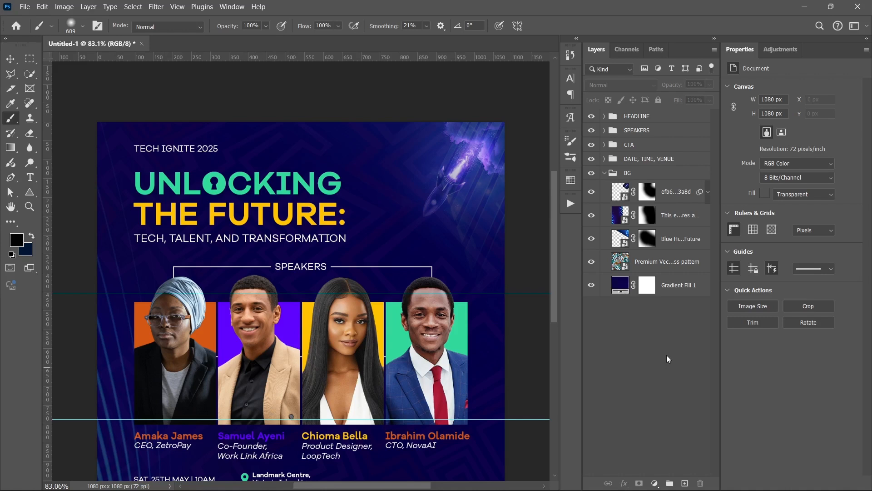
# - Enlarge the masked rocket image to about 112.6%, shift it slightly towards the flyer's top-right corner and apply the transform
pyautogui.click(684, 199)
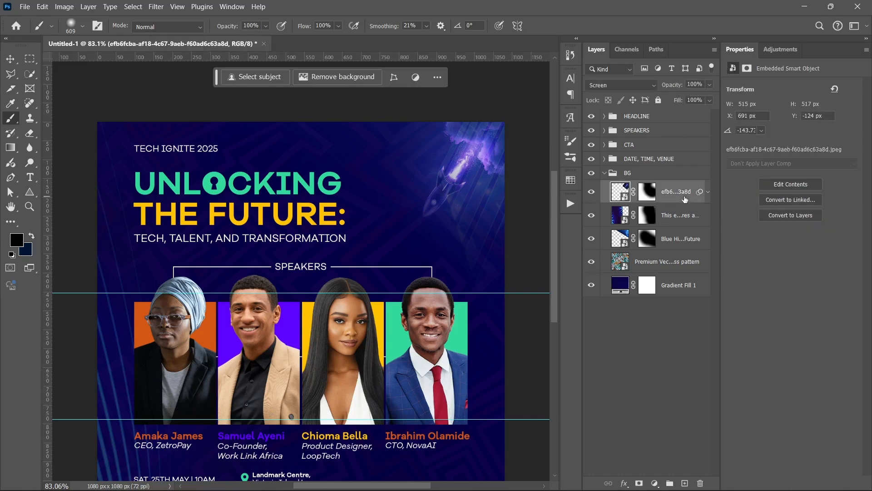
pyautogui.hotkey('ctrl', 't')
pyautogui.moveTo(358, 271); pyautogui.dragTo(331, 292)
pyautogui.moveTo(451, 171); pyautogui.dragTo(460, 168)
pyautogui.click(563, 25)
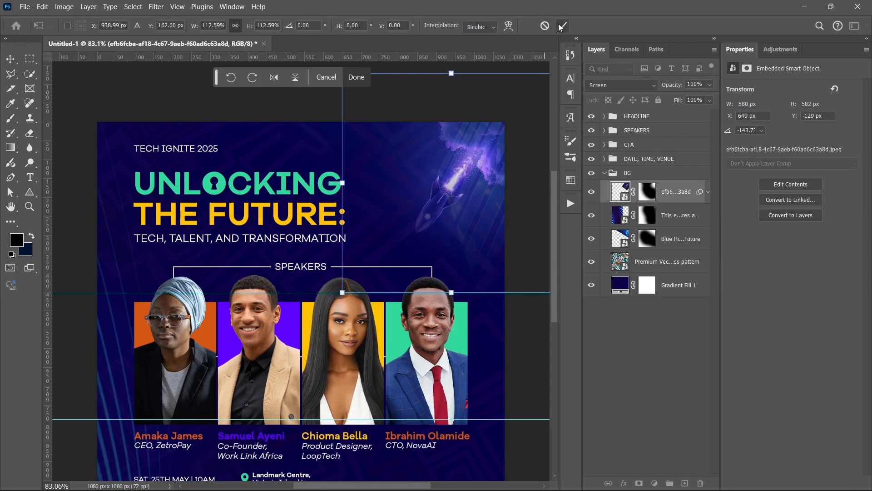
pyautogui.press('b')
pyautogui.click(690, 378)
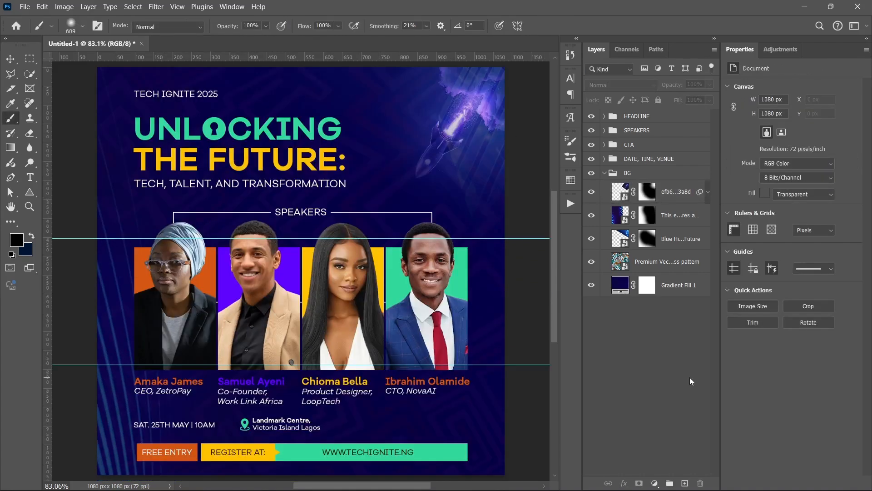
# - Collapse the BG group and add a Color Balance adjustment layer above the HEADLINE group
pyautogui.click(608, 175)
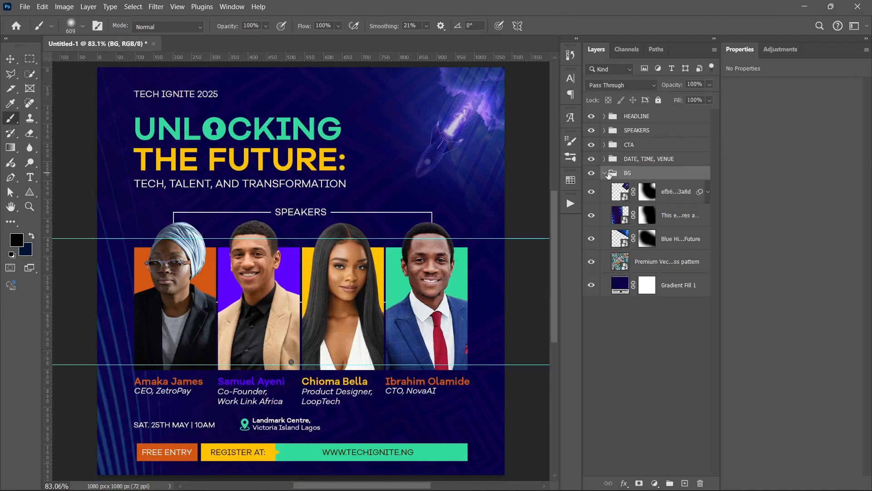
pyautogui.click(606, 174)
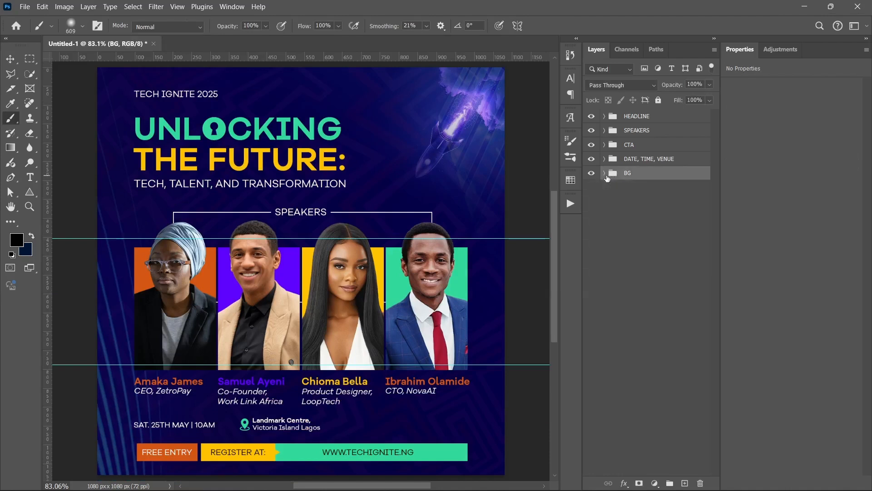
pyautogui.click(659, 117)
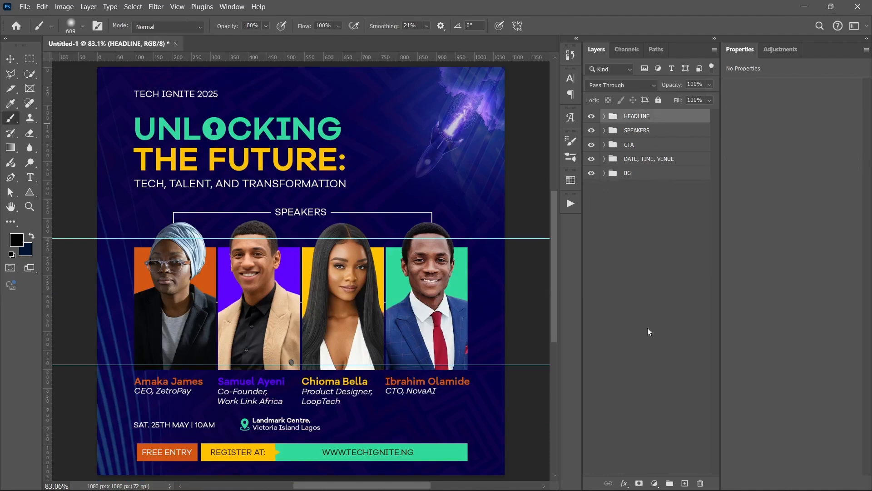
pyautogui.click(655, 483)
pyautogui.click(678, 382)
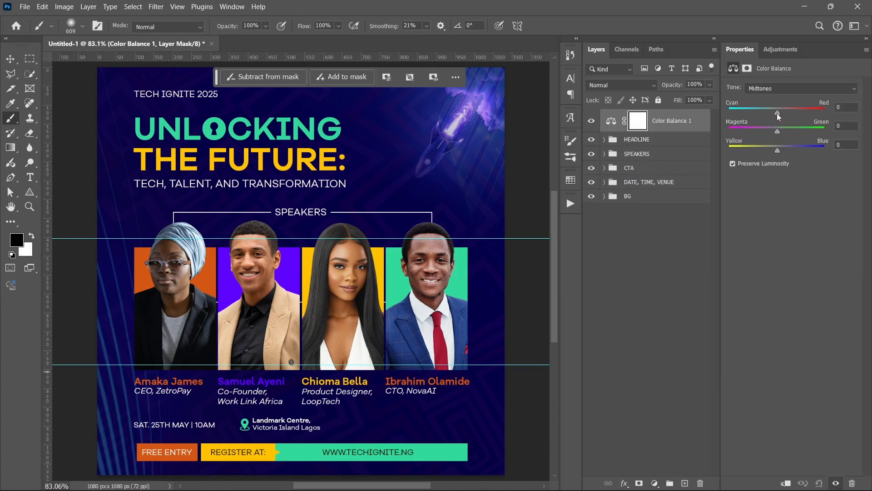
# - Set the Color Balance midtones to +11 Cyan–Red and +4 Magenta–Green, and the shadows to -22 Cyan–Red and -2 Yellow–Blue
pyautogui.moveTo(767, 114); pyautogui.dragTo(778, 132)
pyautogui.click(771, 88)
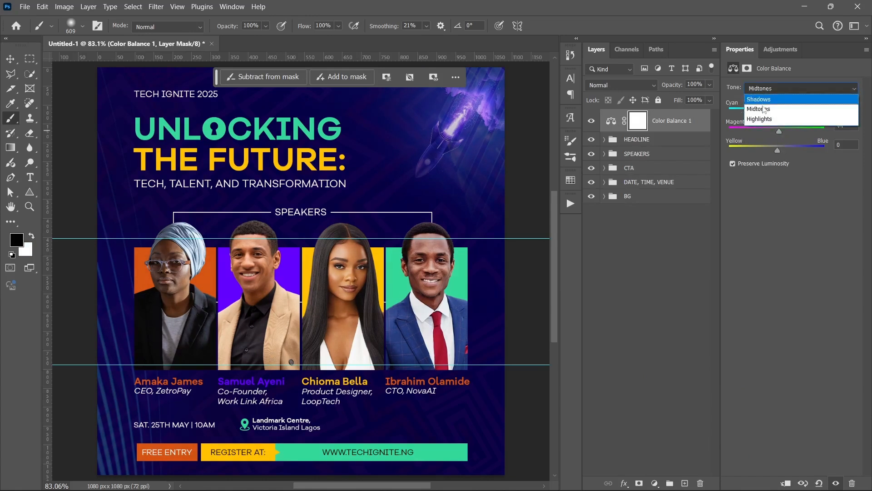
pyautogui.click(769, 98)
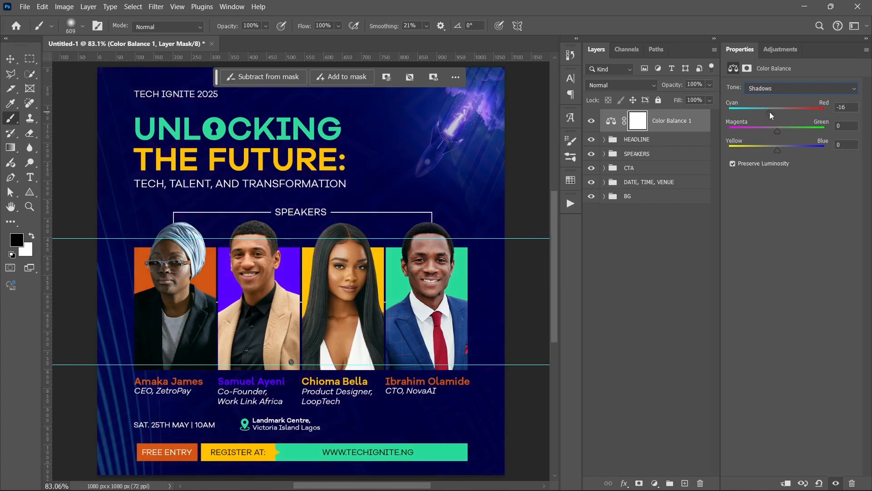
pyautogui.moveTo(770, 112); pyautogui.dragTo(776, 146)
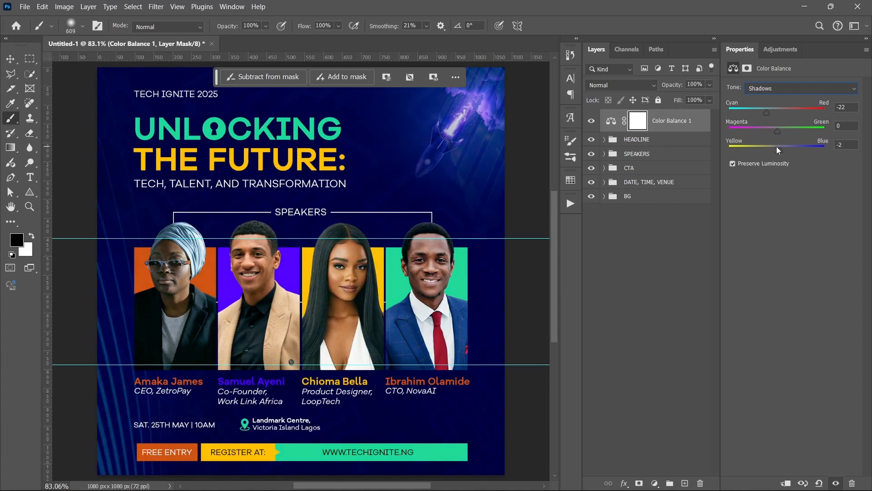
# - Compare the flyer with the Color Balance 1 adjustment hidden and shown
pyautogui.click(670, 244)
pyautogui.click(679, 123)
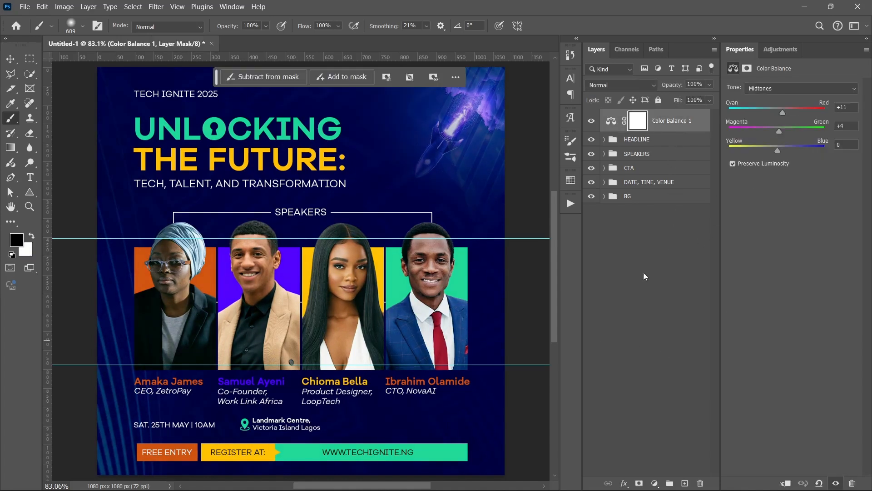
pyautogui.click(590, 123)
pyautogui.click(590, 123)
# - Stamp all visible layers into a new layer above Color Balance 1 and convert it to a smart object
pyautogui.hotkey('ctrl', '2')
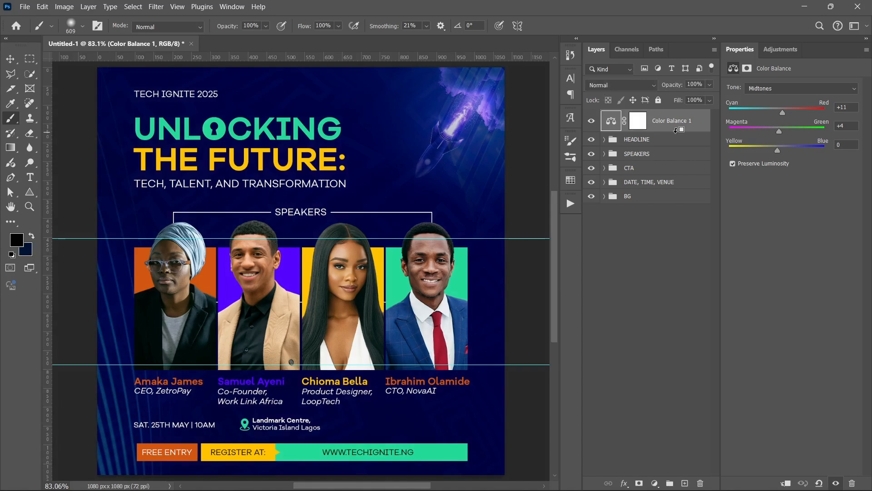
pyautogui.hotkey('ctrl', 'shift', 'alt', 'e')
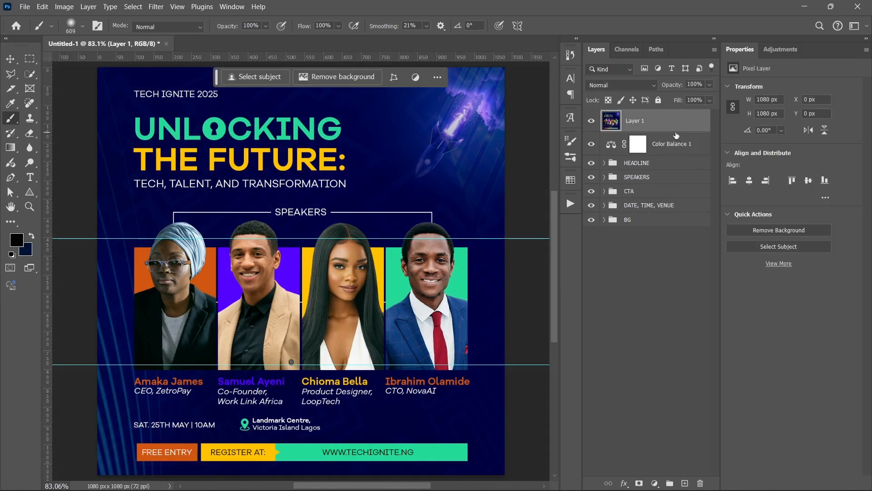
pyautogui.rightClick(656, 122)
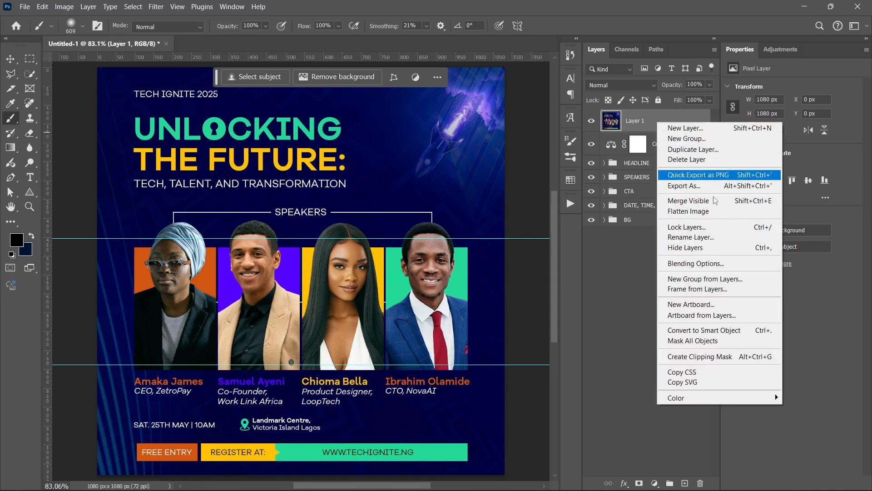
pyautogui.click(704, 330)
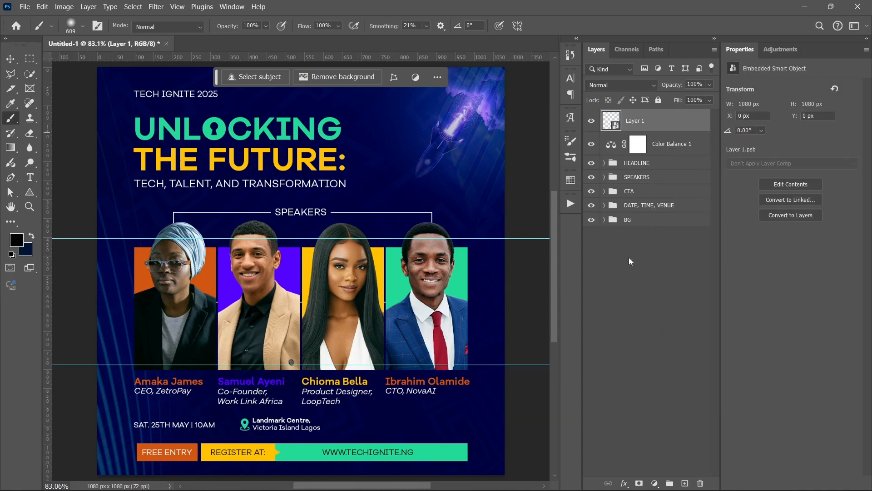
# - Start the Camera Raw Filter on the stamped layer and set Exposure to -0.30, Contrast +19, Highlights +32 and Shadows -5
pyautogui.click(156, 6)
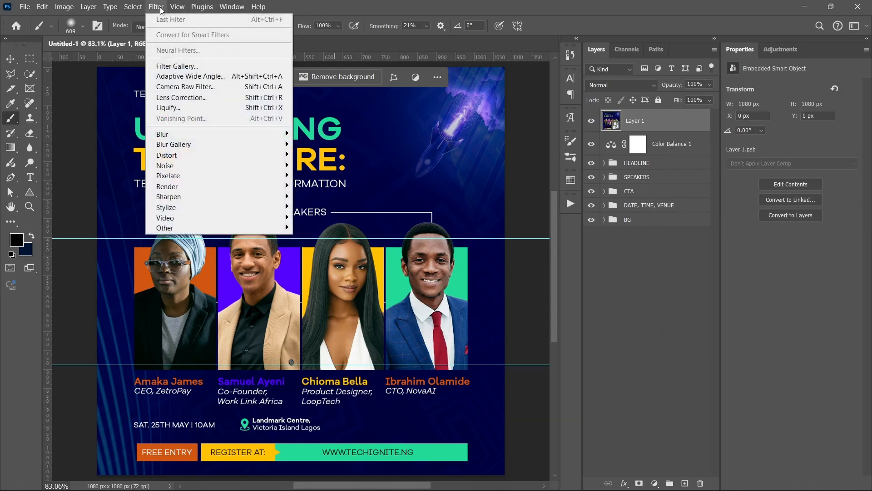
pyautogui.click(186, 86)
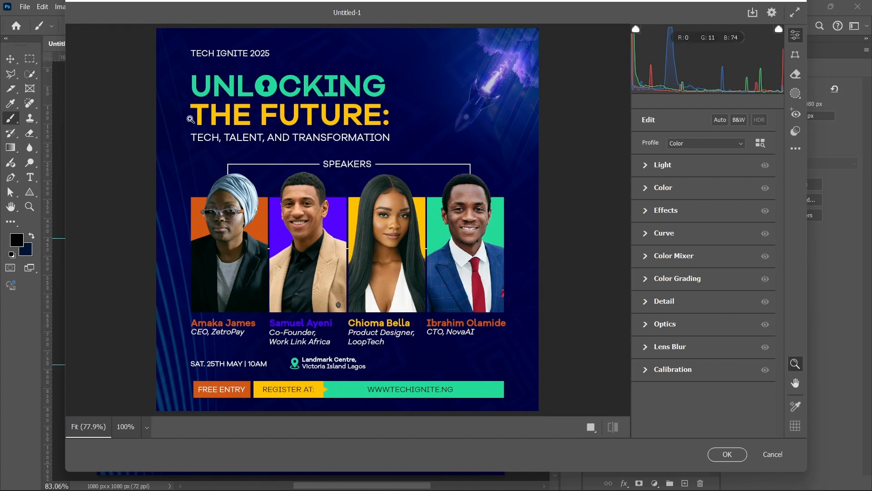
pyautogui.click(654, 174)
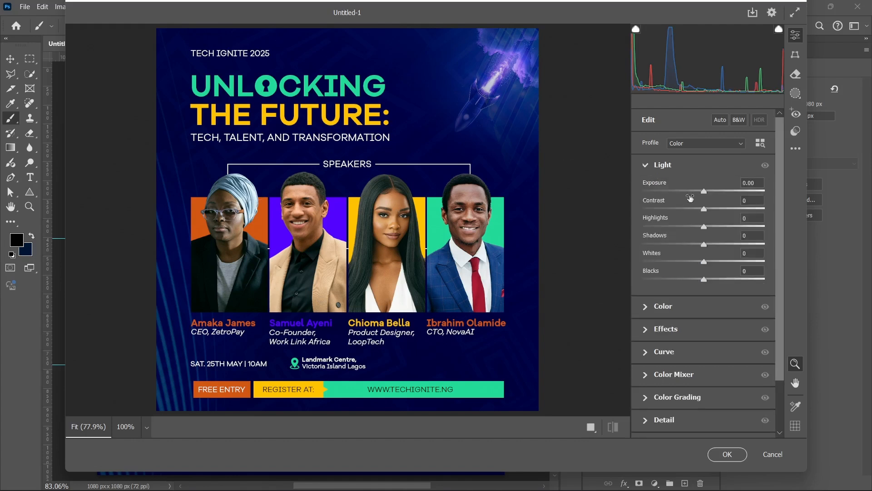
pyautogui.moveTo(703, 191); pyautogui.dragTo(703, 244)
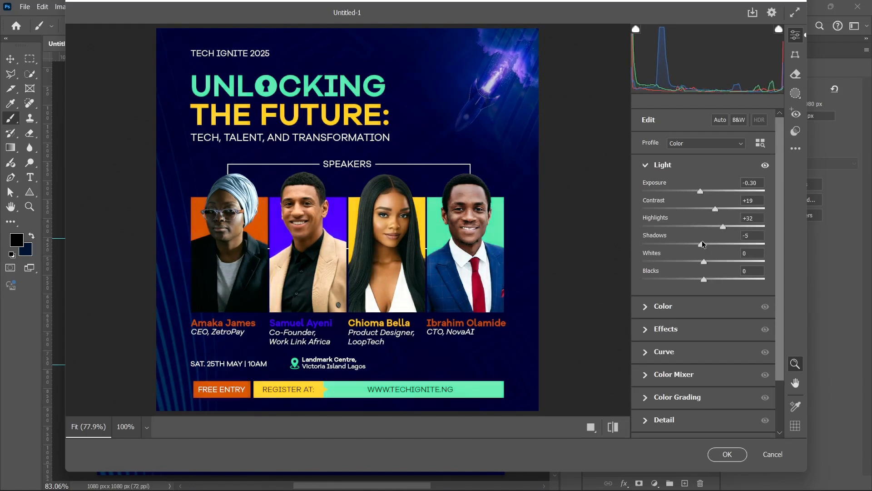
pyautogui.click(646, 166)
# - Raise the Camera Raw colour Saturation to +7
pyautogui.click(647, 191)
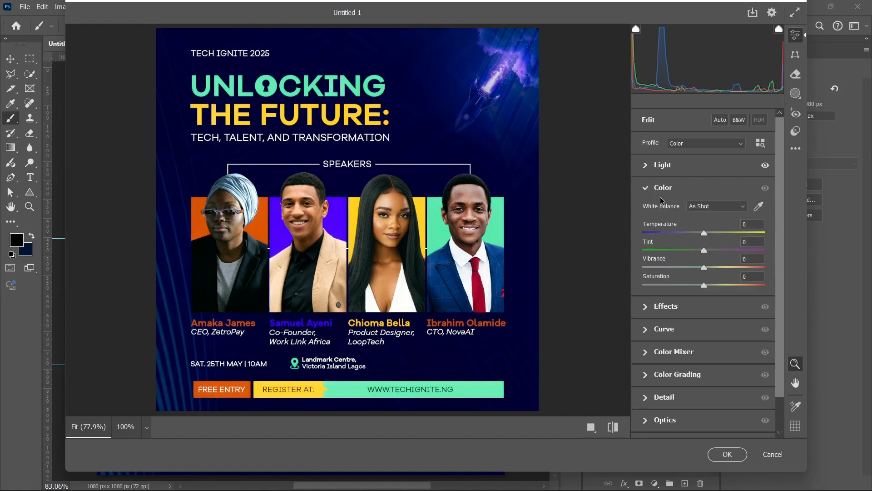
pyautogui.moveTo(703, 285); pyautogui.dragTo(708, 286)
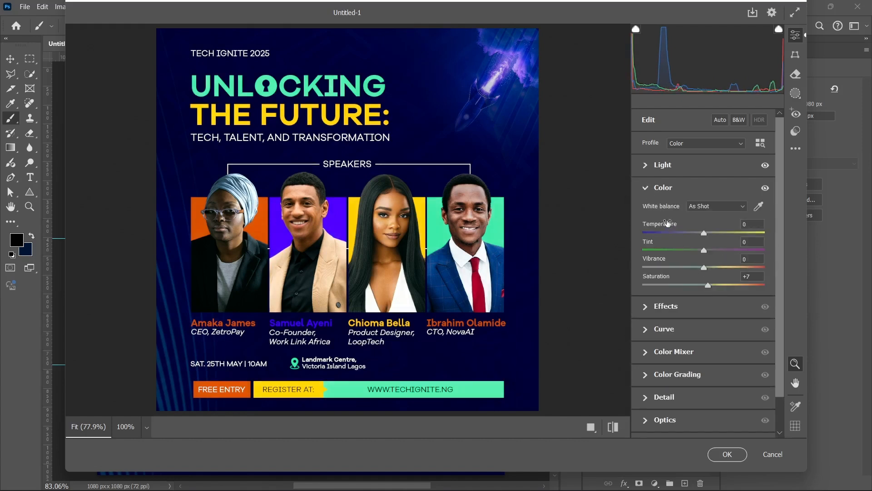
pyautogui.click(647, 186)
# - Set the Camera Raw effects to Texture +15, Clarity +5, Dehaze +6, Vignette -7 and Grain 21, and Sharpening to 17
pyautogui.click(654, 218)
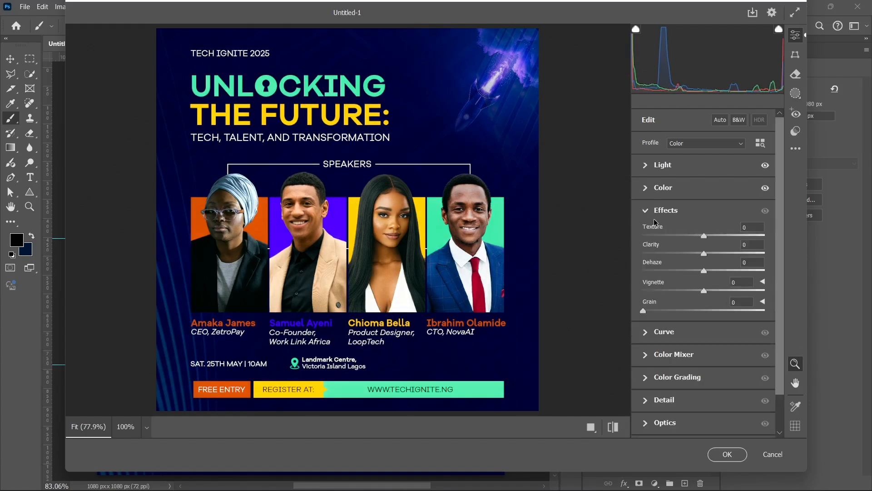
pyautogui.moveTo(710, 237); pyautogui.dragTo(711, 254)
pyautogui.moveTo(705, 270); pyautogui.dragTo(699, 291)
pyautogui.moveTo(643, 311); pyautogui.dragTo(669, 310)
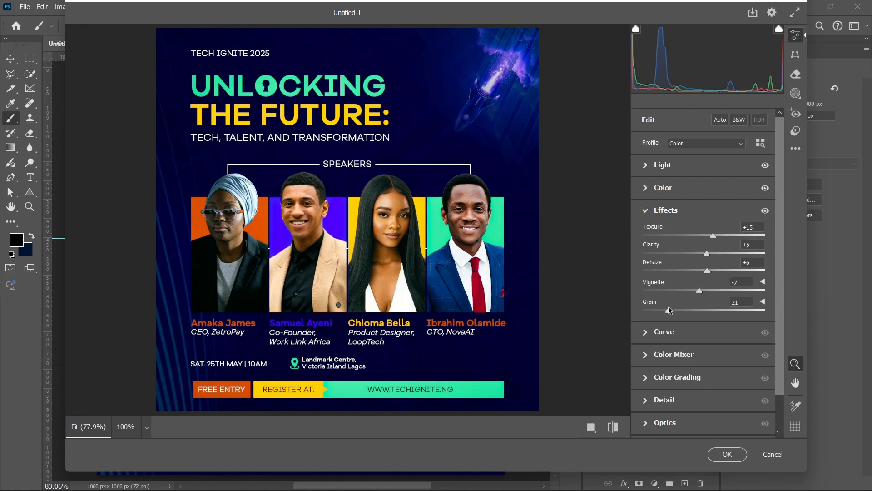
pyautogui.click(659, 210)
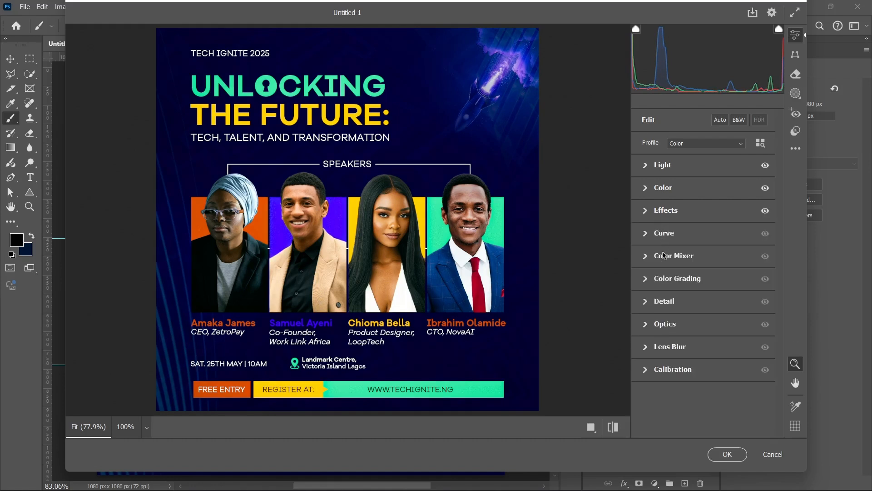
pyautogui.click(666, 301)
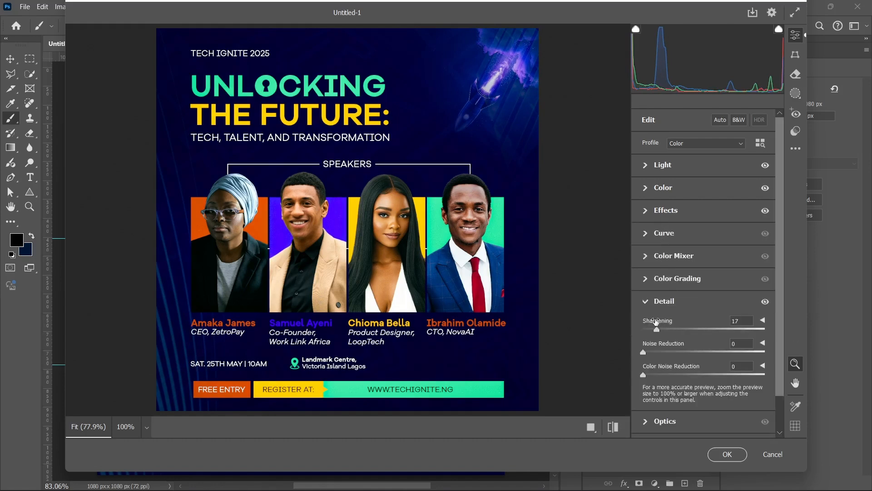
# - Adjust the parametric curve to Lights +16, Darks -3 and Shadows -6, and apply the Camera Raw Filter
pyautogui.click(664, 233)
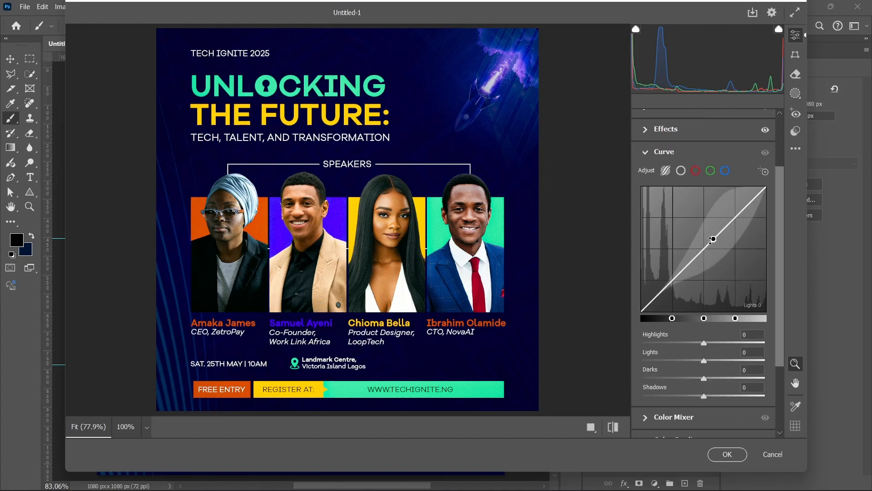
pyautogui.moveTo(729, 223); pyautogui.dragTo(707, 235)
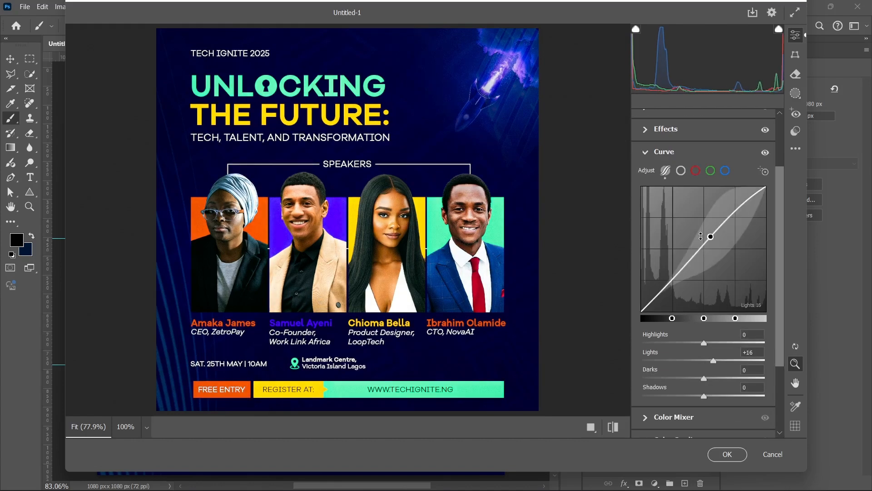
pyautogui.moveTo(679, 286); pyautogui.dragTo(679, 275)
pyautogui.click(727, 453)
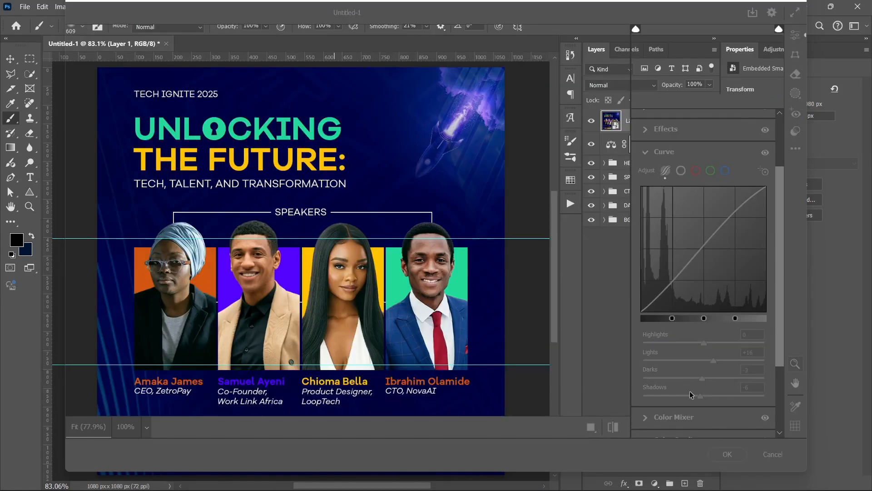